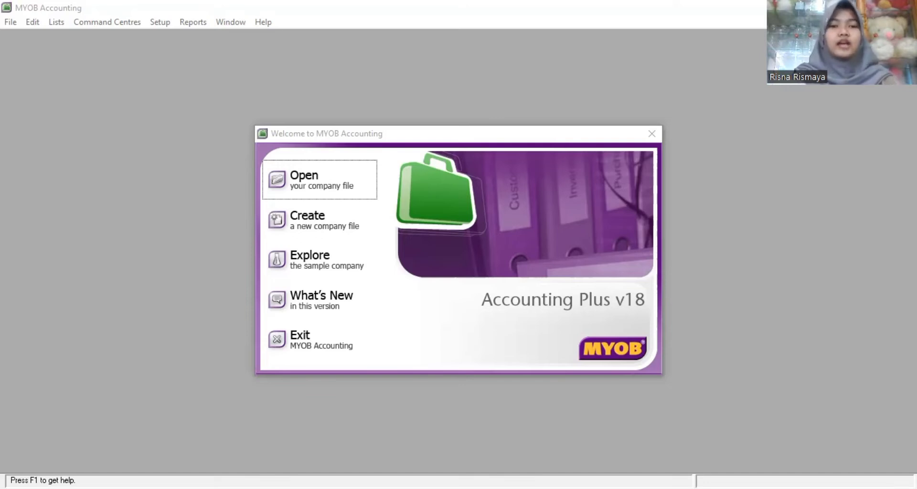
Step: Start a new company file and enter the product serial number
click(325, 229)
click(630, 373)
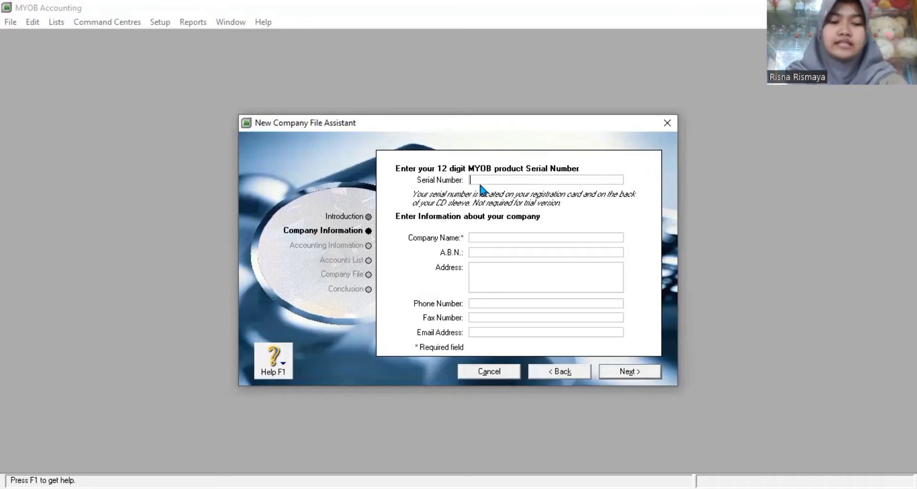
text(123456789123)
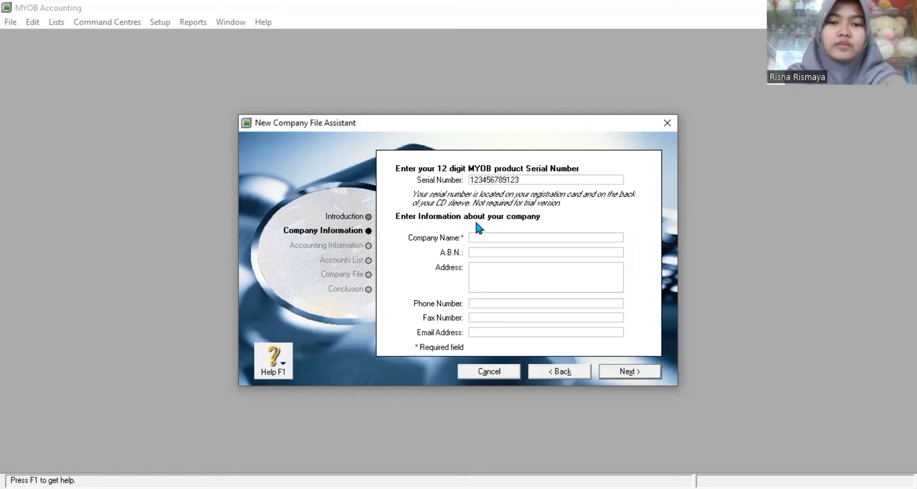
Step: Enter the company name in the new company file details
click(488, 235)
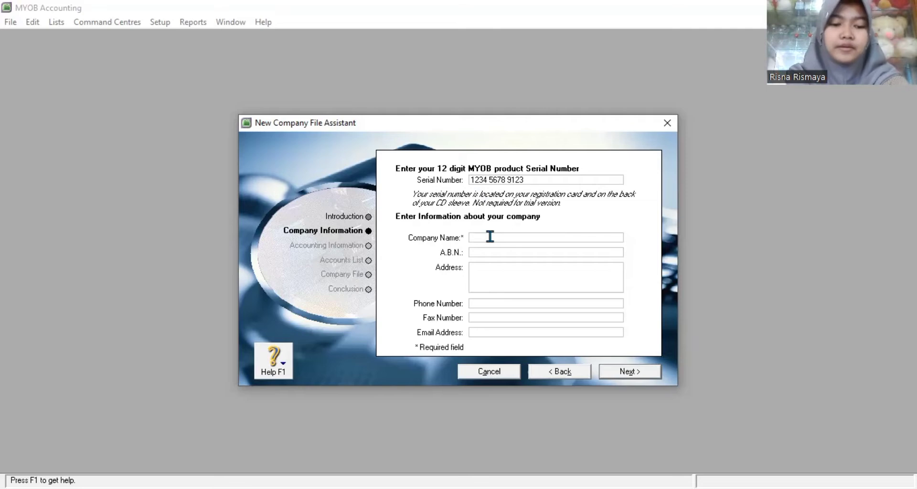
text(PT)
key(BackSpace)
key(BackSpace)
text(P)
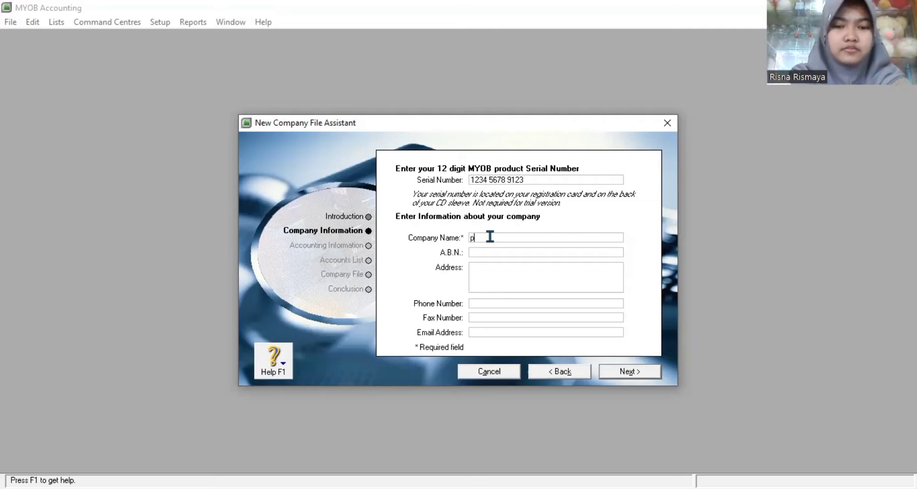
text(T_risna)
key(BackSpace)
key(BackSpace)
key(BackSpace)
key(BackSpace)
key(BackSpace)
text(RISNAA)
Step: Fill in the company address, phone number and e-mail address, then continue to the accounting year
click(529, 288)
text(CISAYONG)
click(472, 303)
click(477, 332)
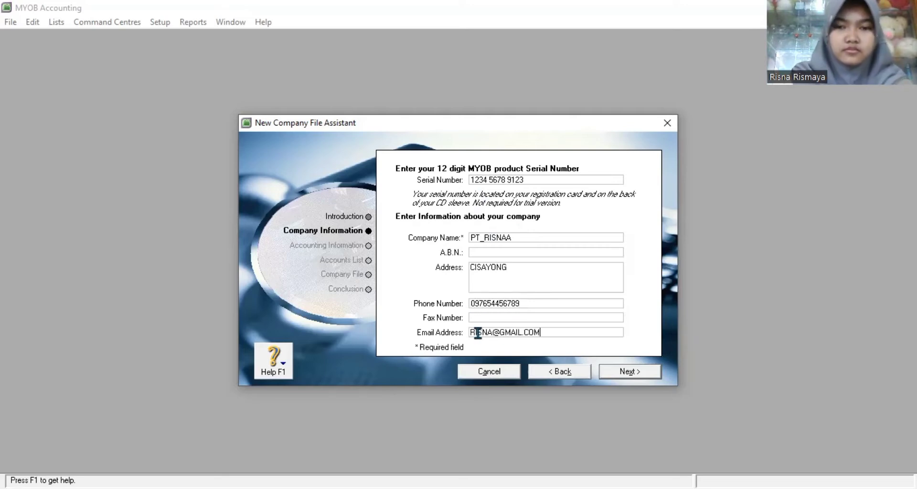
click(642, 380)
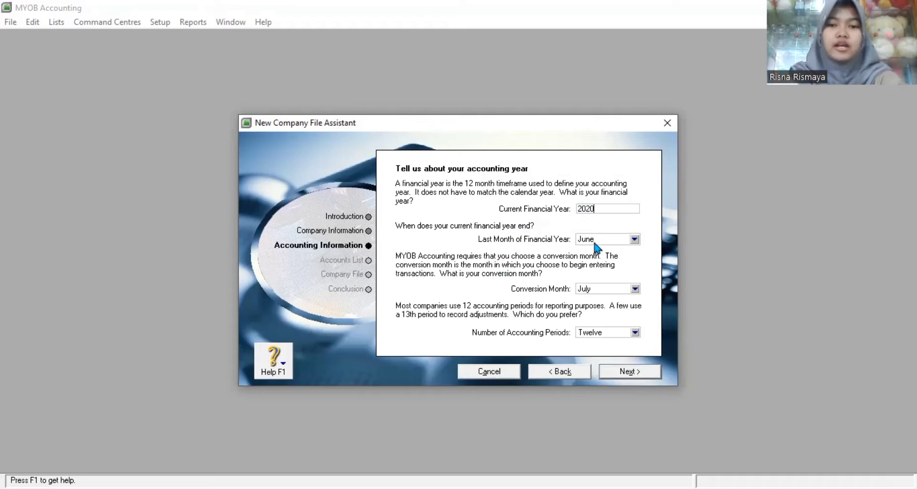
Step: End the financial year in December with January as the conversion month, and confirm
click(624, 240)
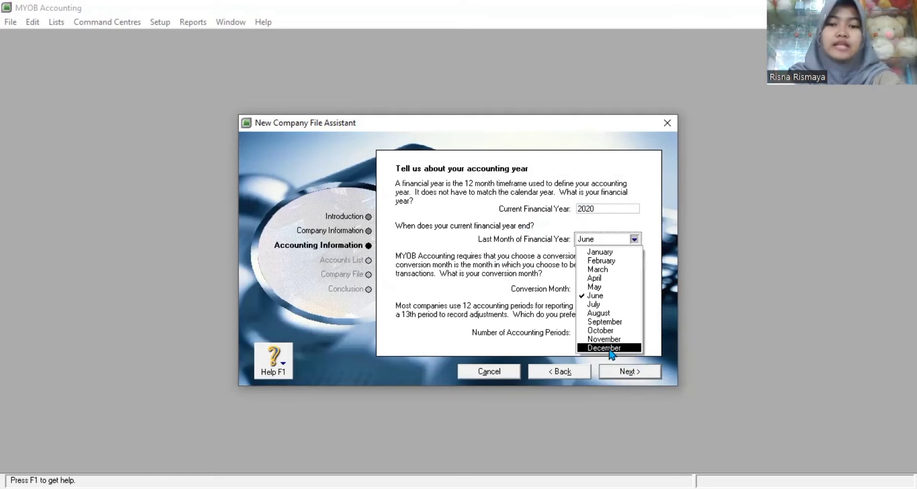
click(610, 350)
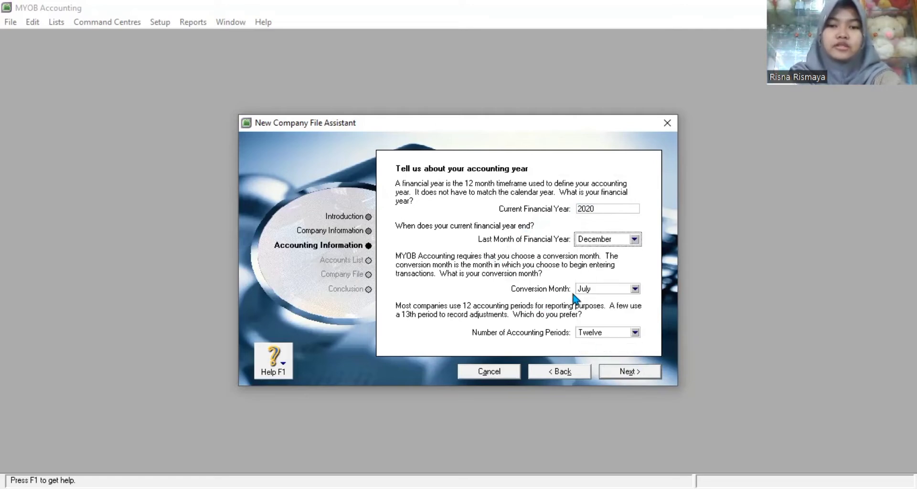
click(597, 289)
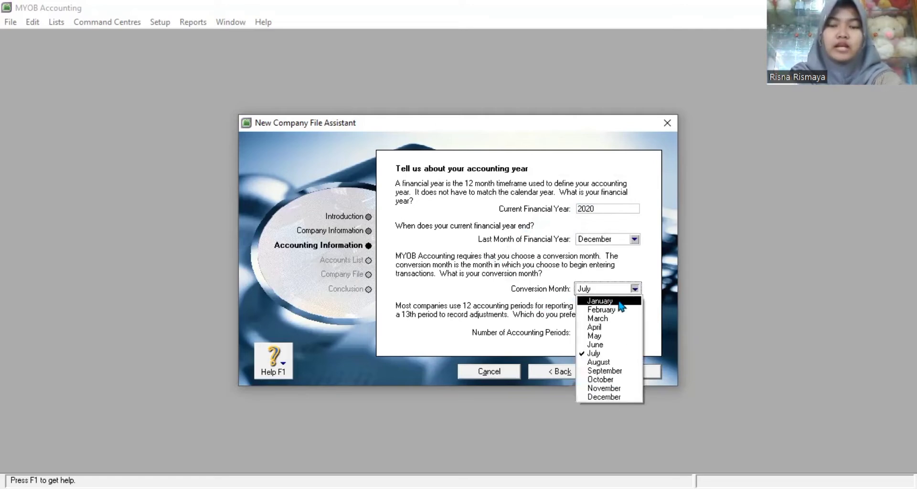
click(624, 302)
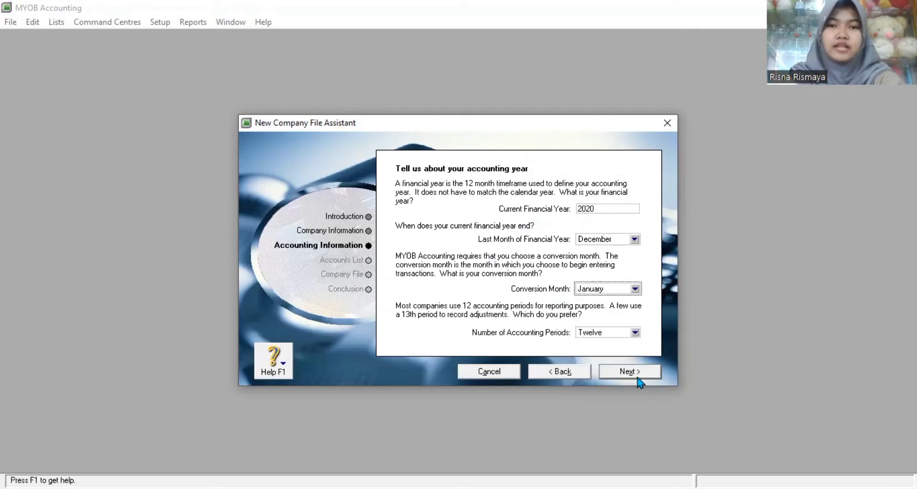
click(638, 377)
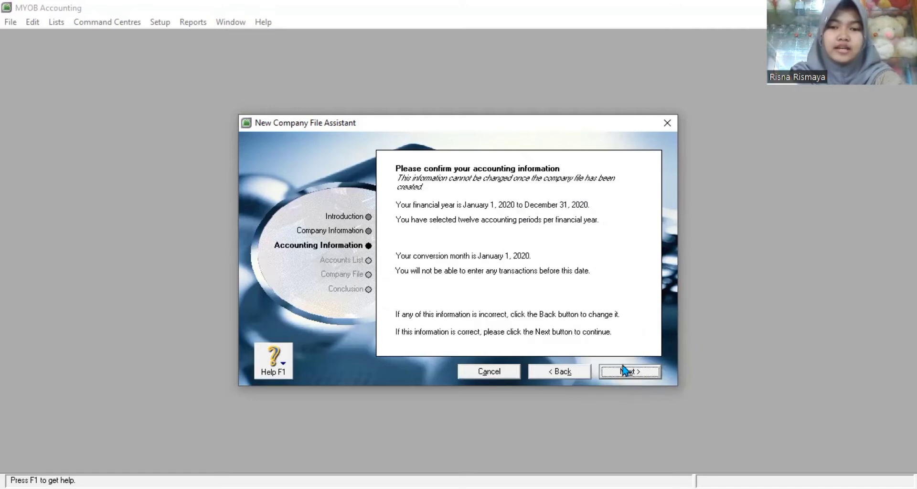
click(638, 377)
Step: Choose to import an accounts list, save the company file in Documents, and enter the Command Centre
click(404, 265)
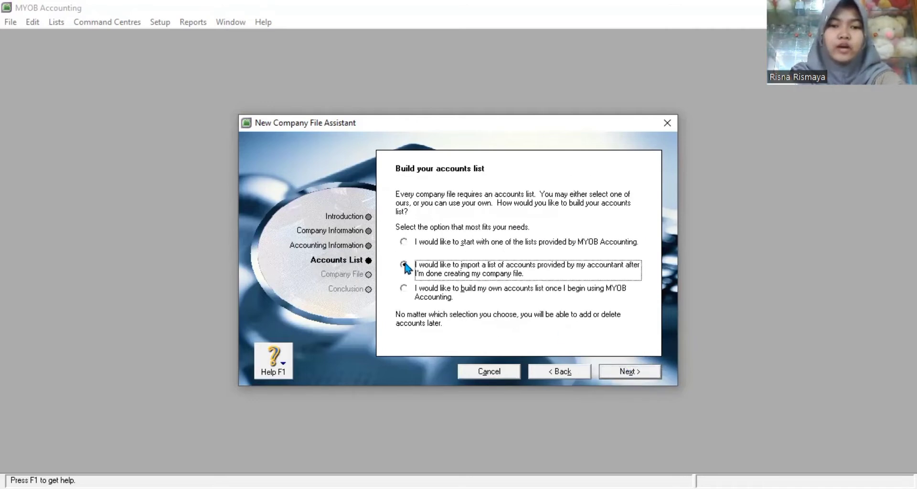
click(621, 375)
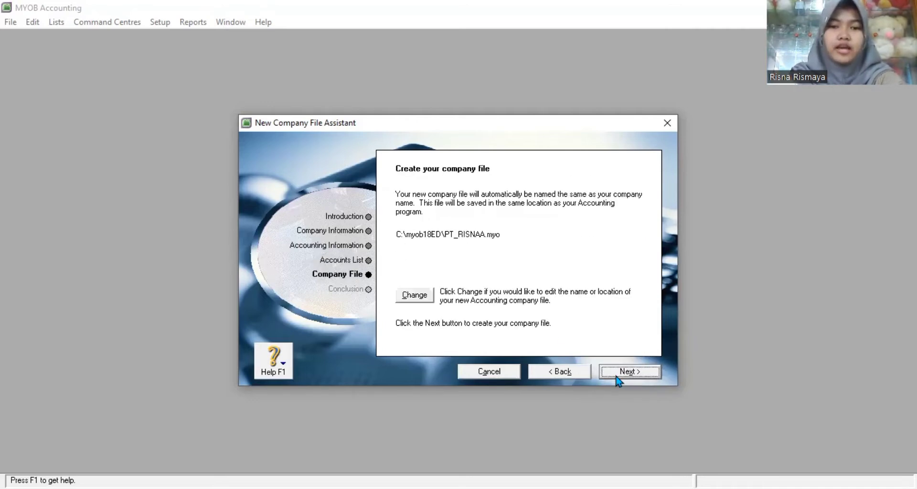
click(416, 296)
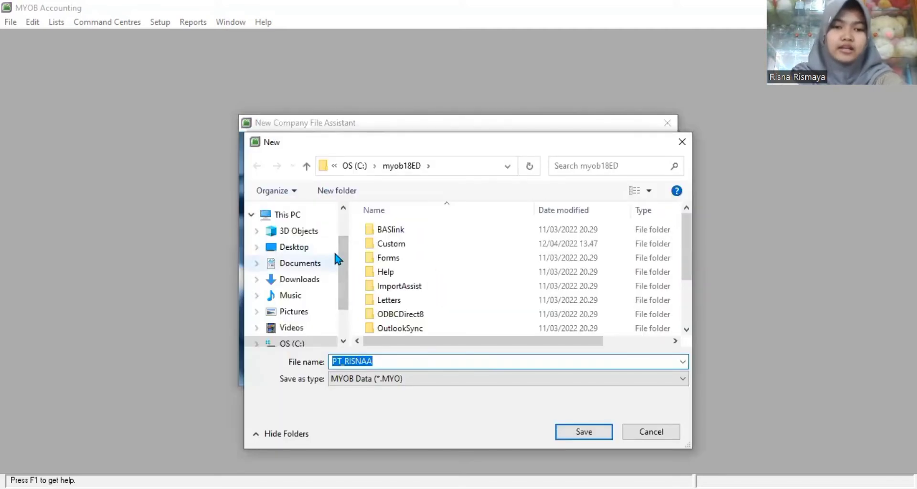
click(315, 264)
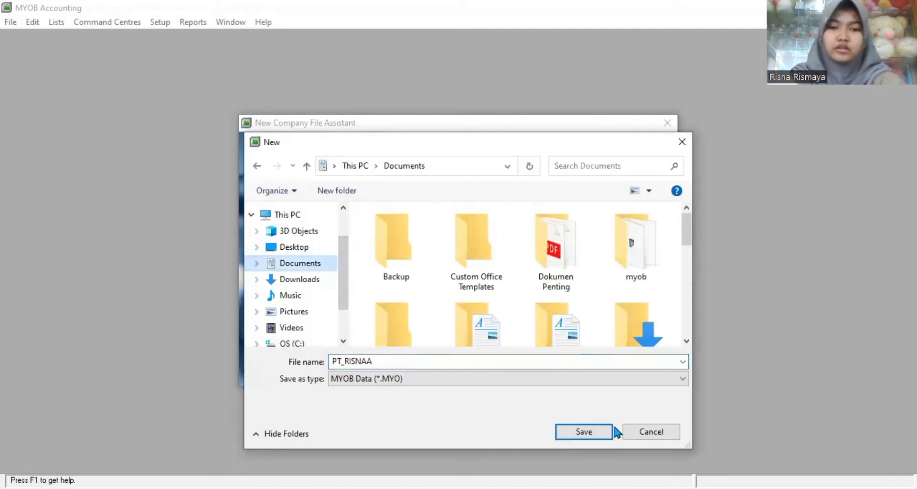
click(584, 432)
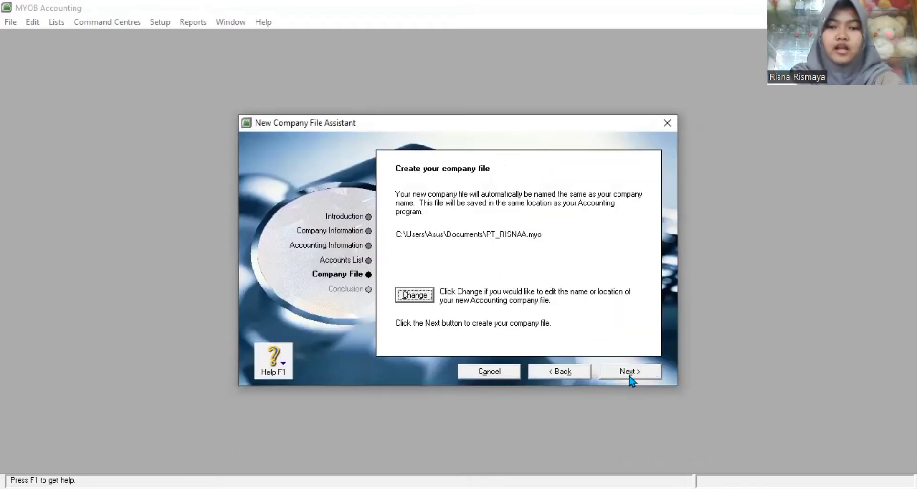
click(629, 373)
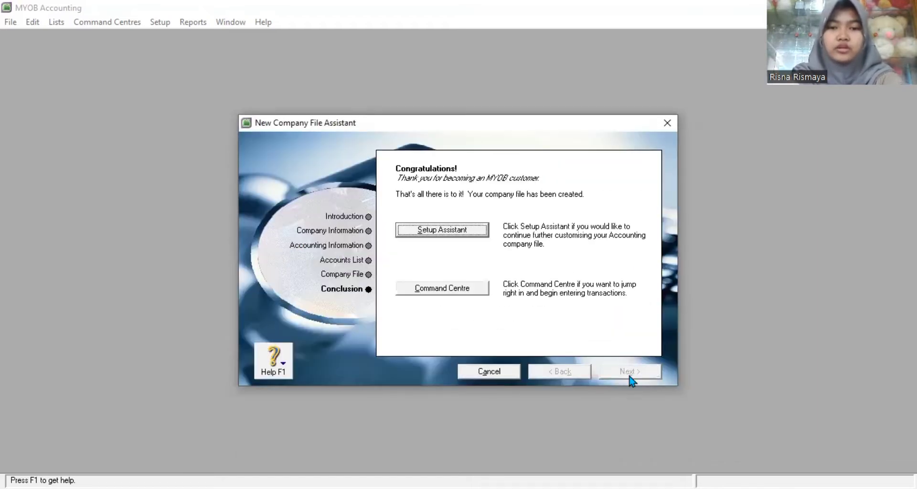
click(468, 292)
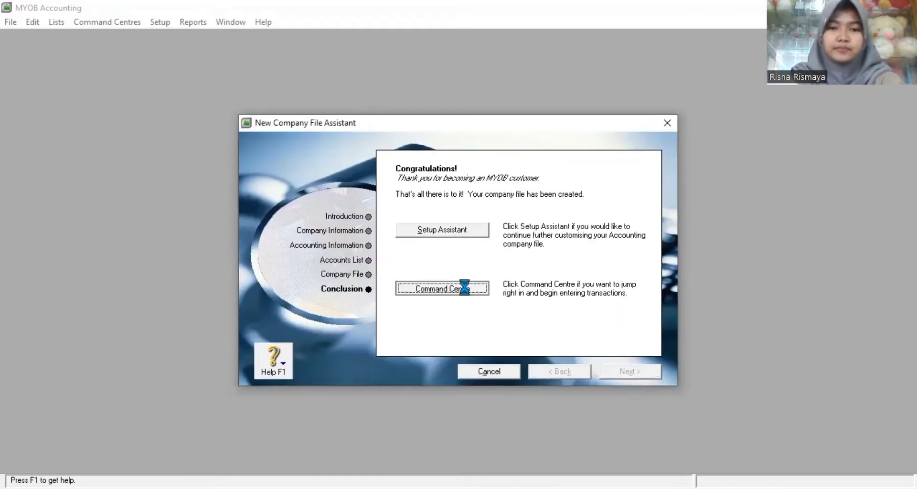
click(429, 63)
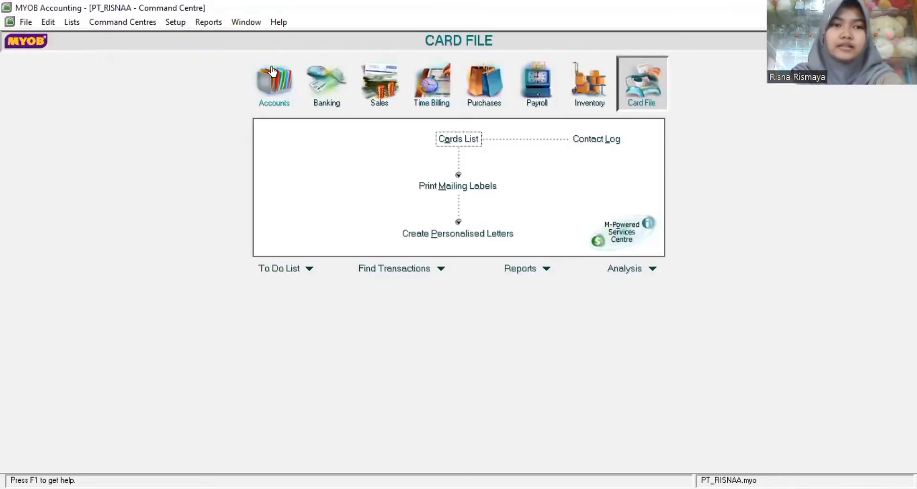
Step: Browse each command centre in turn: Accounts, Banking, Sales, Time Billing, Purchases, Payroll, Inventory, Card File
click(288, 86)
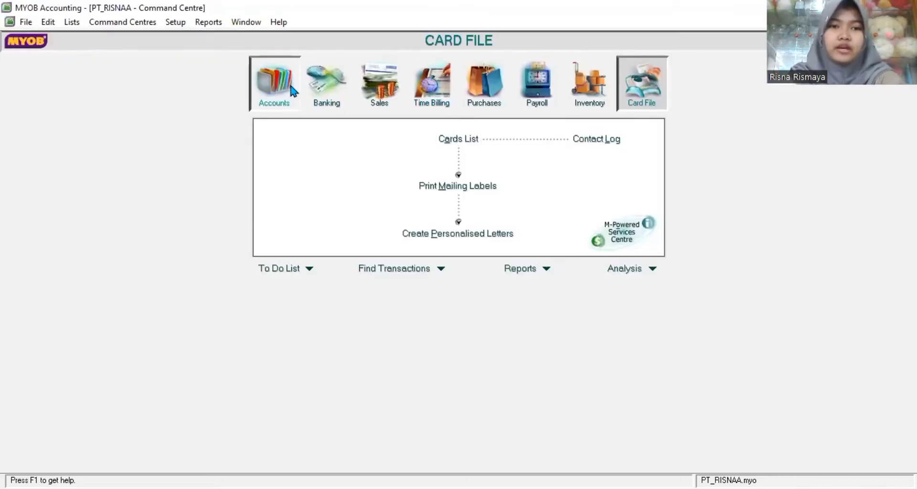
click(319, 88)
click(372, 92)
click(431, 88)
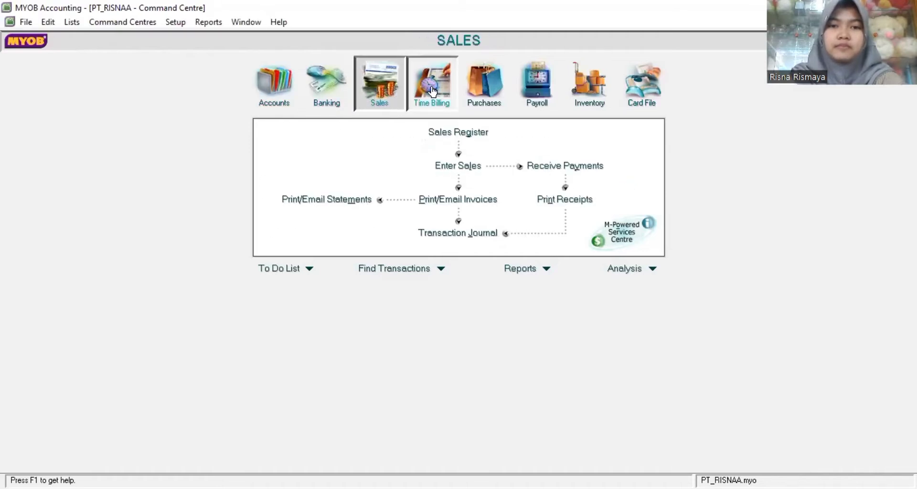
click(483, 93)
click(536, 94)
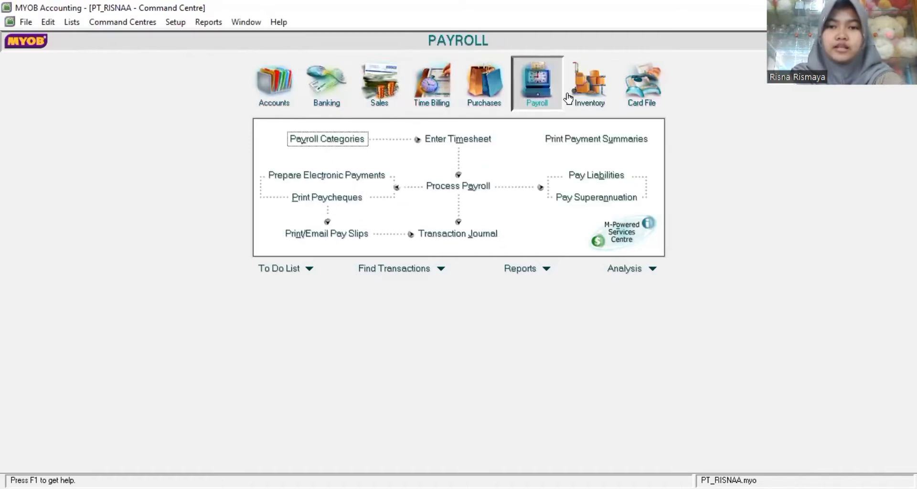
click(571, 97)
click(641, 86)
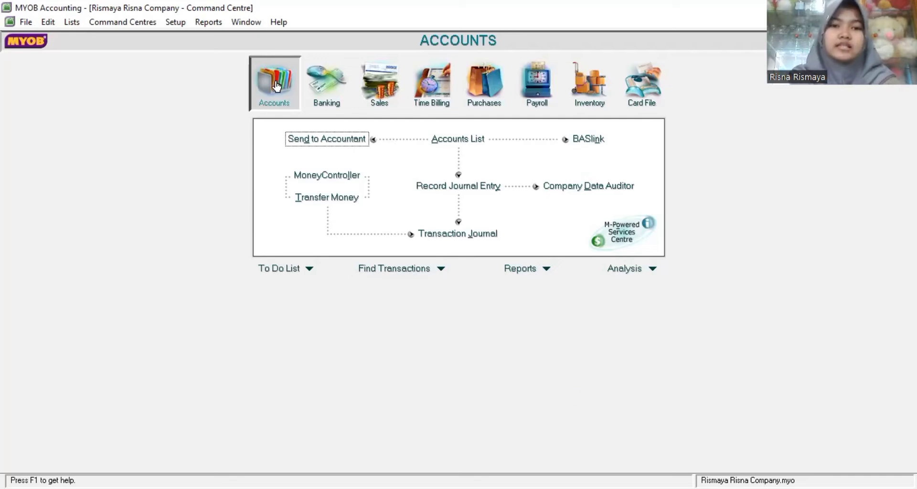
Step: Open the Accounts List and review accounts such as 1-1300 Piutang and 1-0000 AKTIVA
click(432, 141)
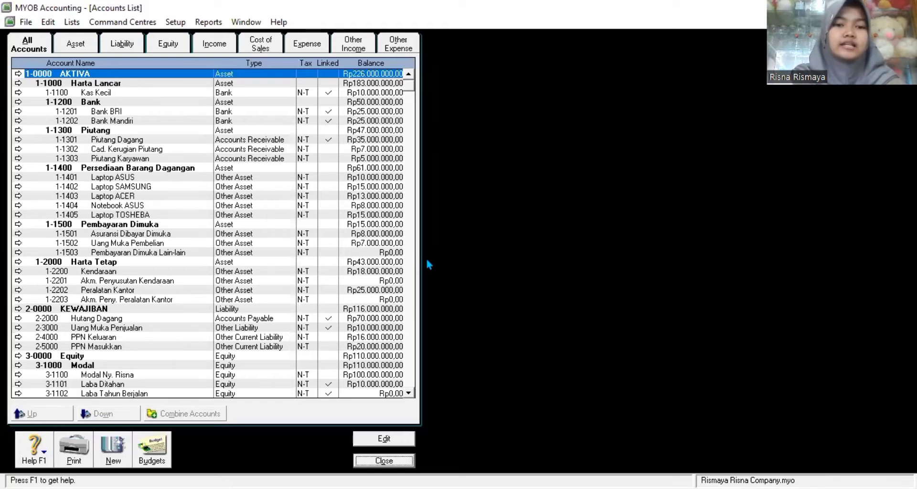
click(410, 378)
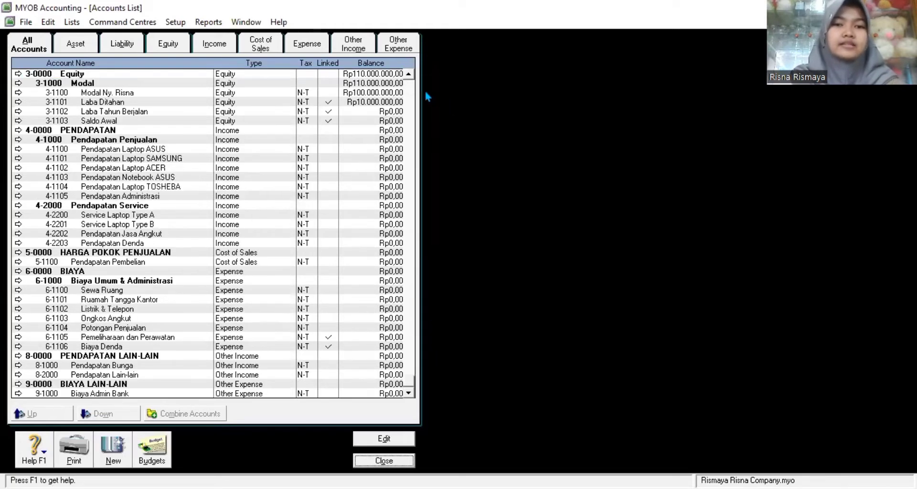
click(413, 88)
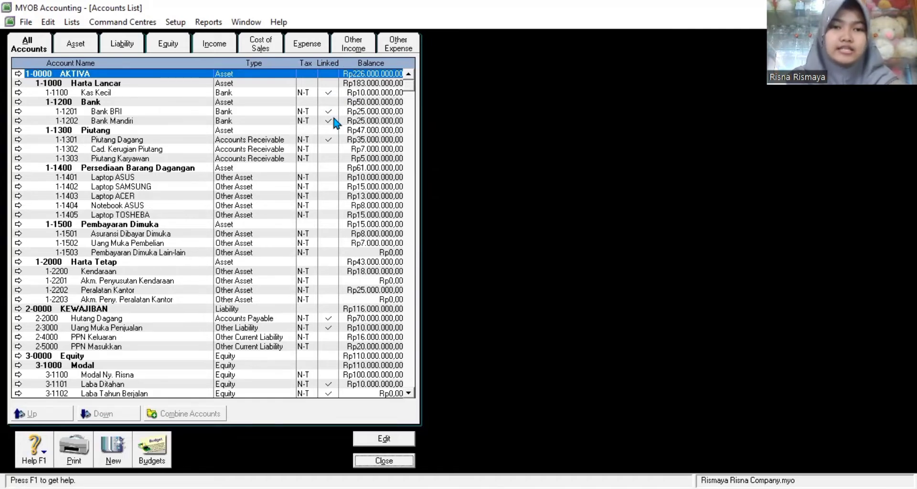
click(333, 130)
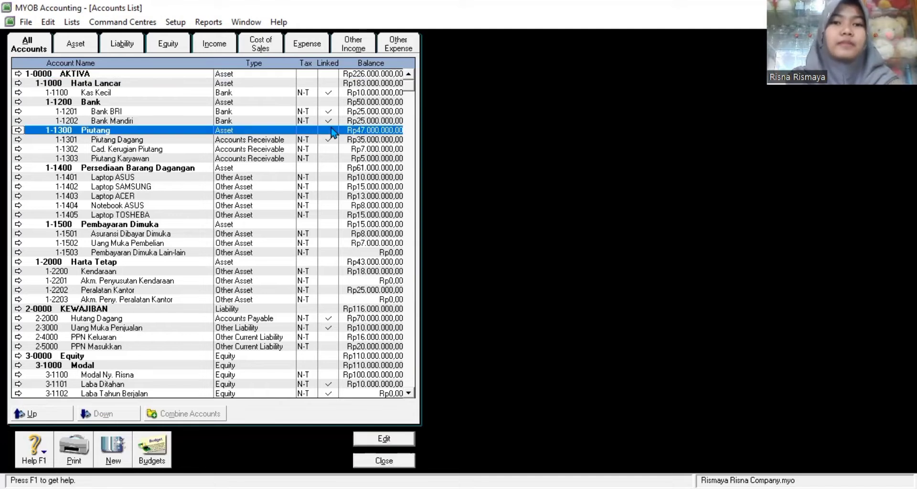
click(323, 73)
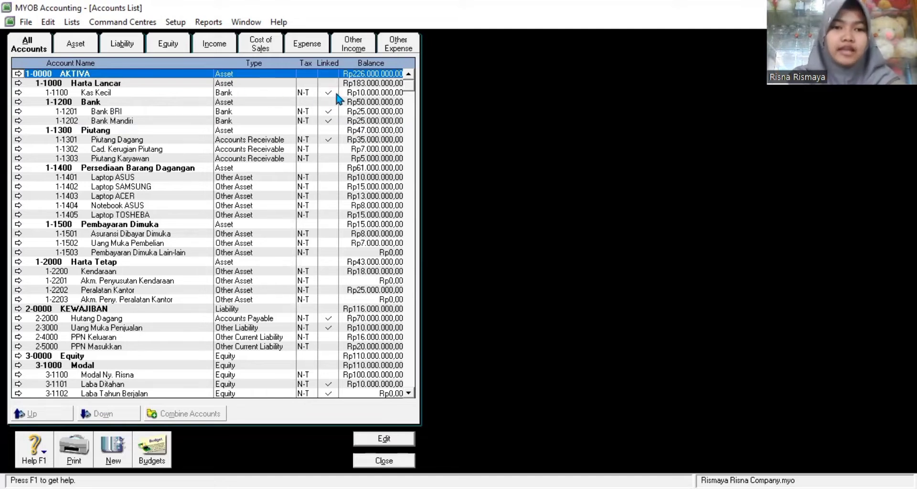
Step: Review the 1-1100 Kas Kecil, Bank Mandiri and Bank BRI accounts, then close the Accounts List
click(336, 95)
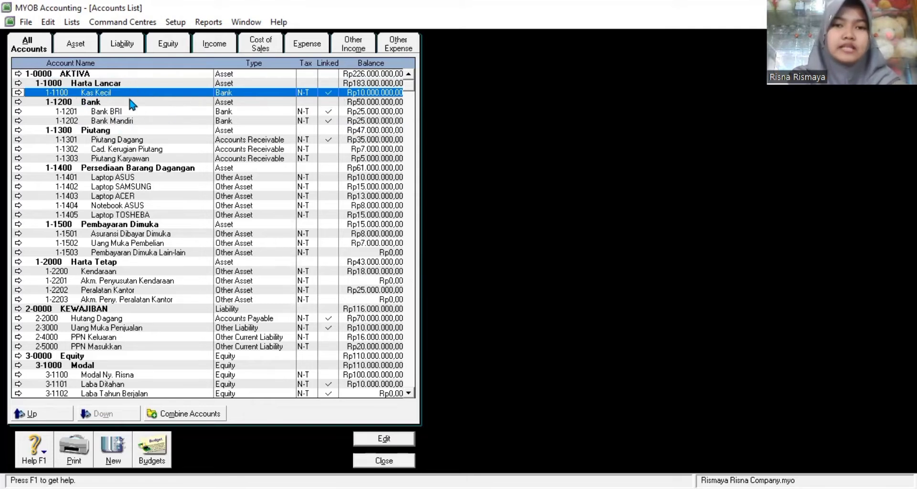
click(132, 120)
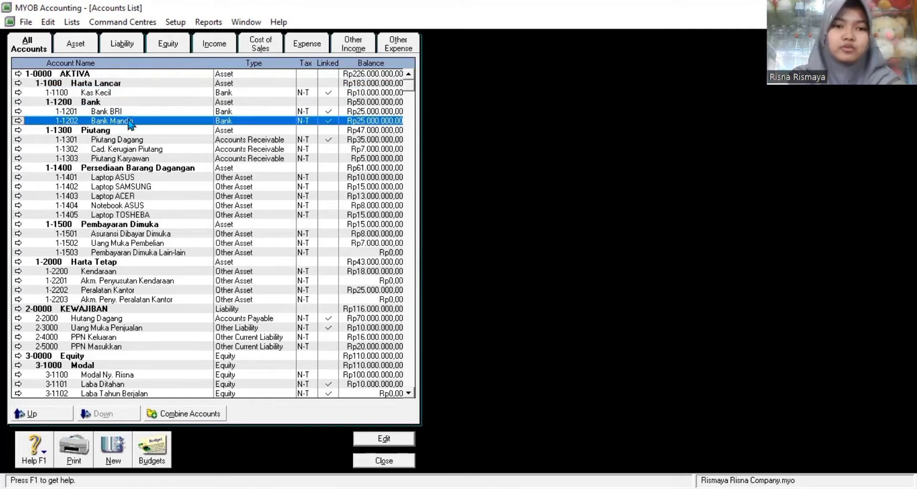
click(174, 114)
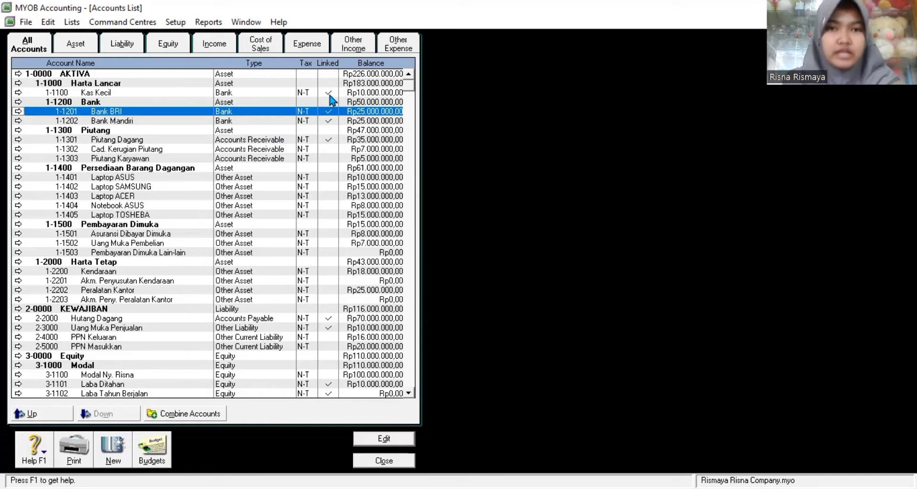
click(416, 346)
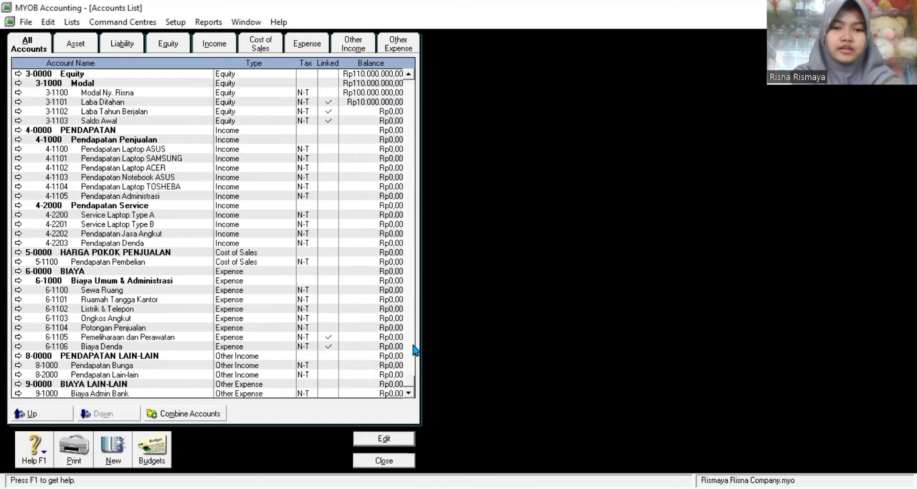
click(410, 96)
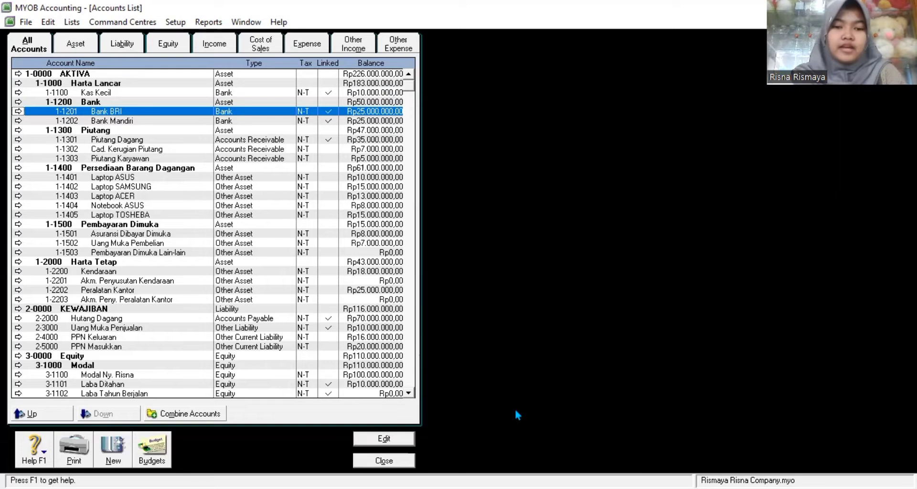
click(389, 460)
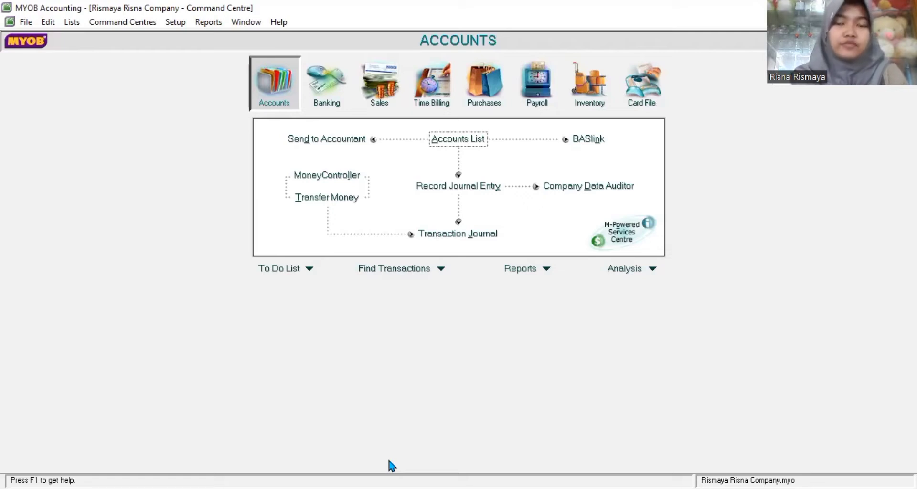
Step: Rename the GST tax code to PPN with description 'Pajak Pertambahan Nilai'
click(71, 24)
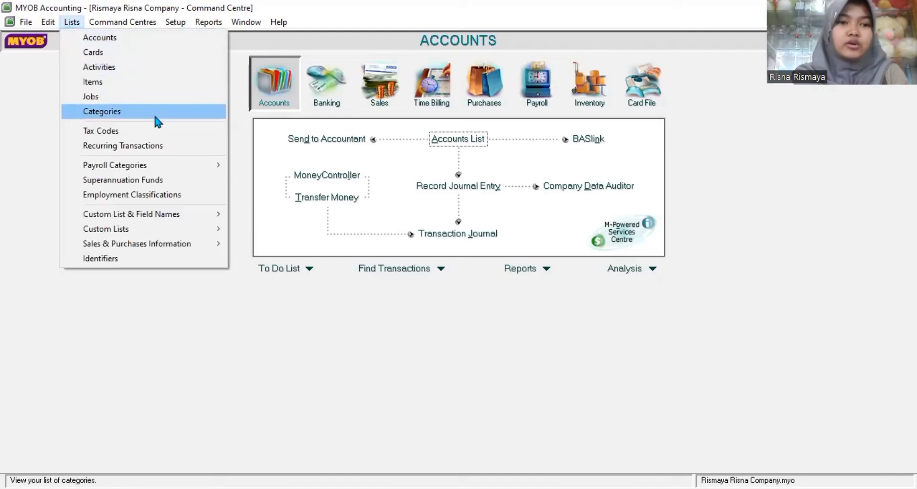
click(107, 136)
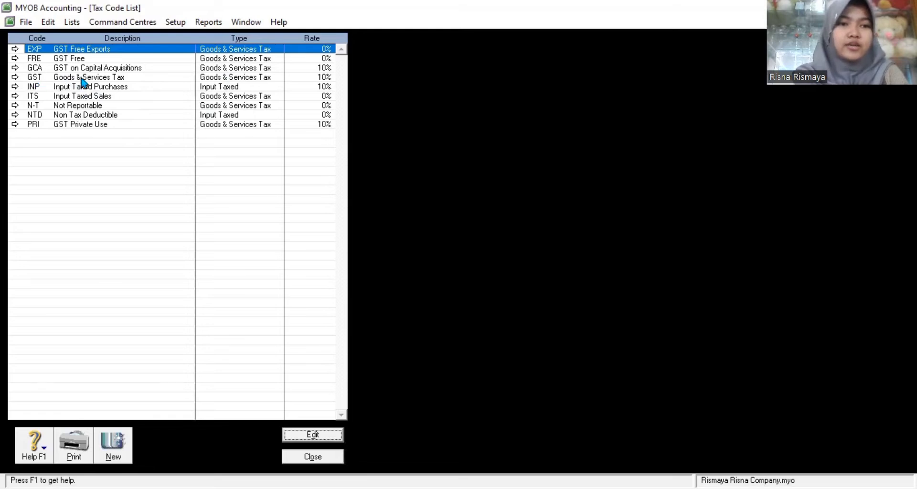
click(15, 77)
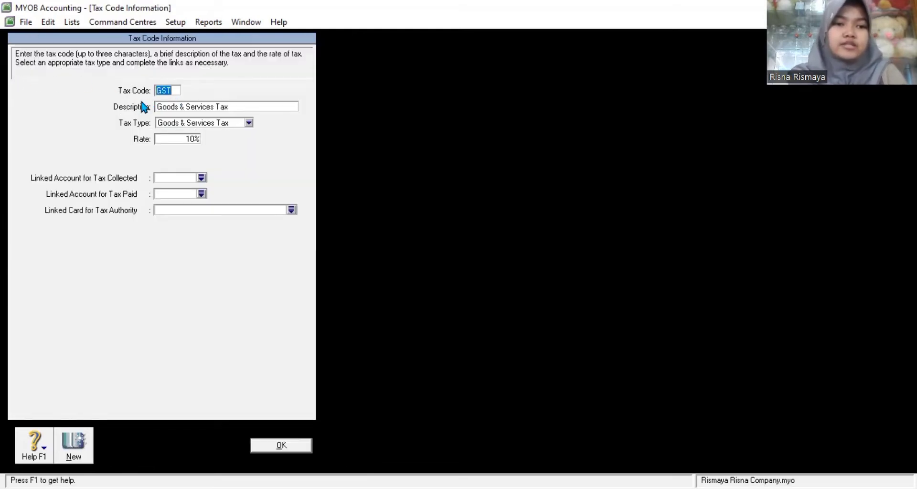
text(PPN)
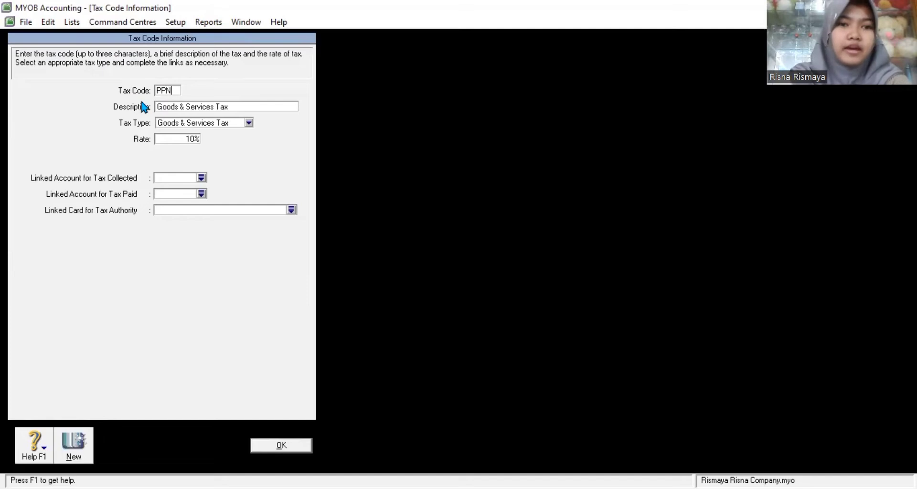
click(168, 114)
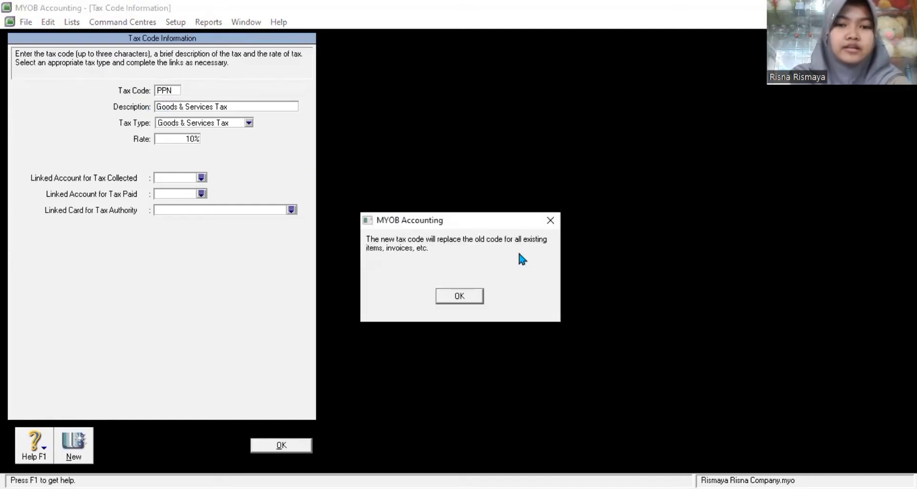
click(459, 297)
key(BackSpace)
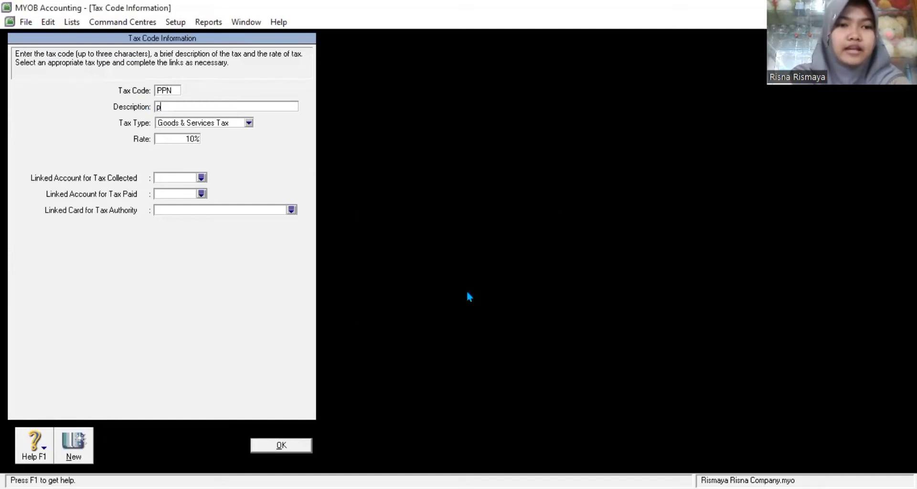
text(Pa)
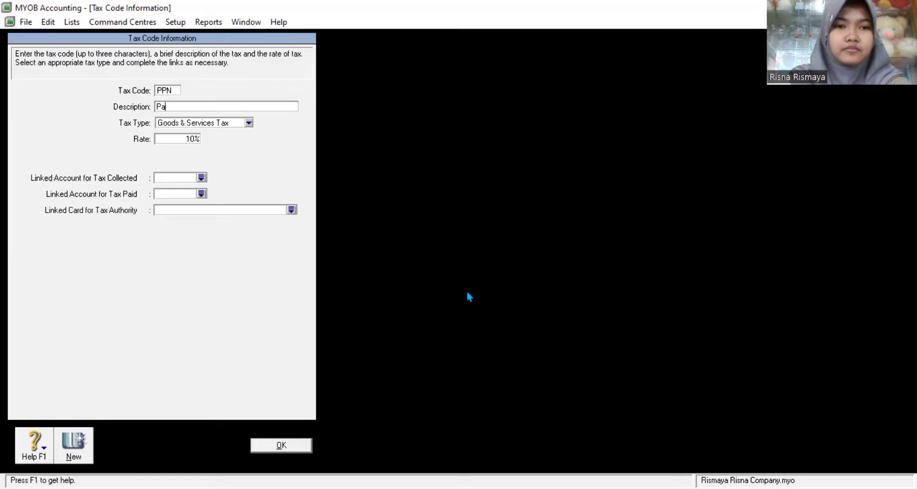
text(jak Per)
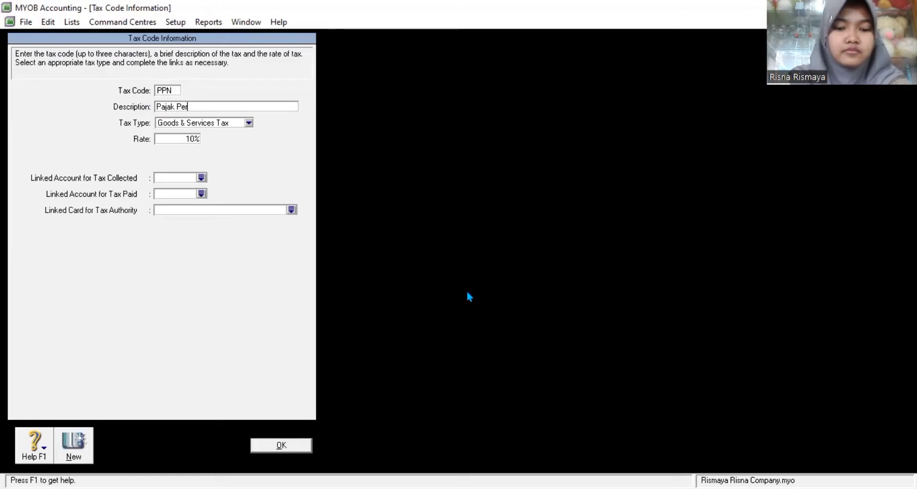
text(tambahan Nilai)
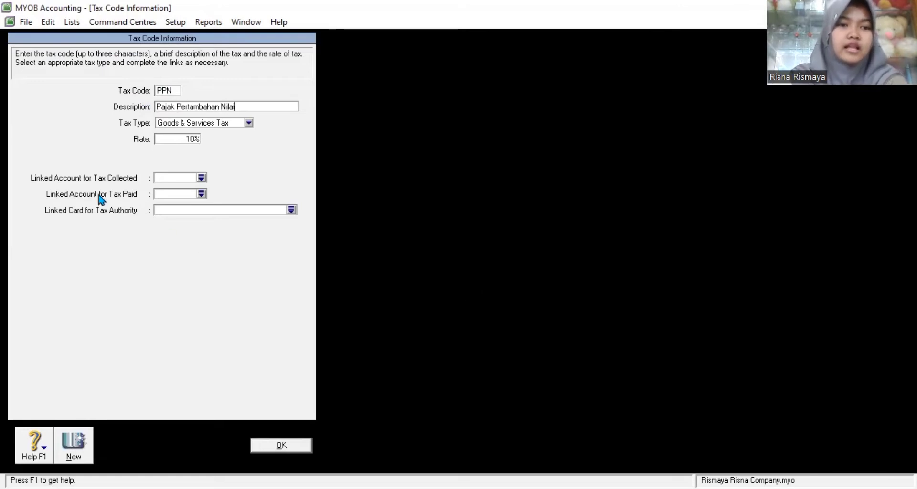
Step: Link PPN to 2-4000 PPN Keluaran for tax collected and 2-5000 PPN Masukkan for tax paid, then save
click(172, 176)
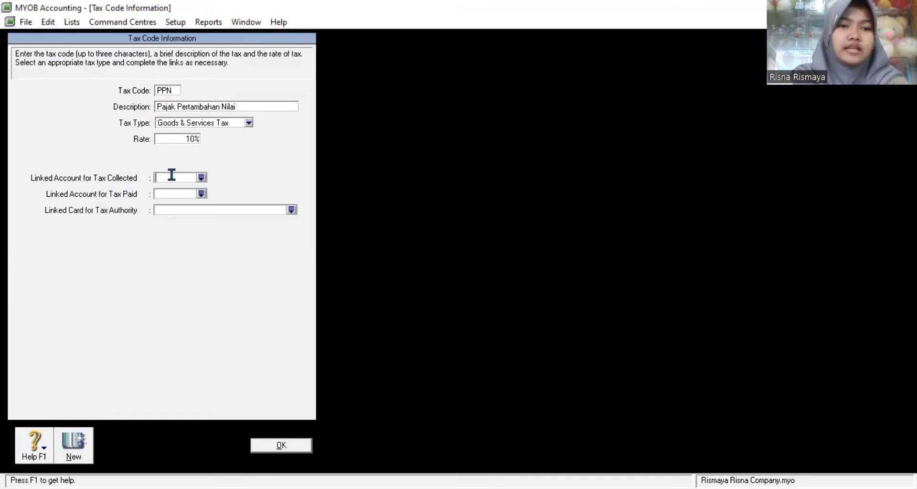
click(201, 181)
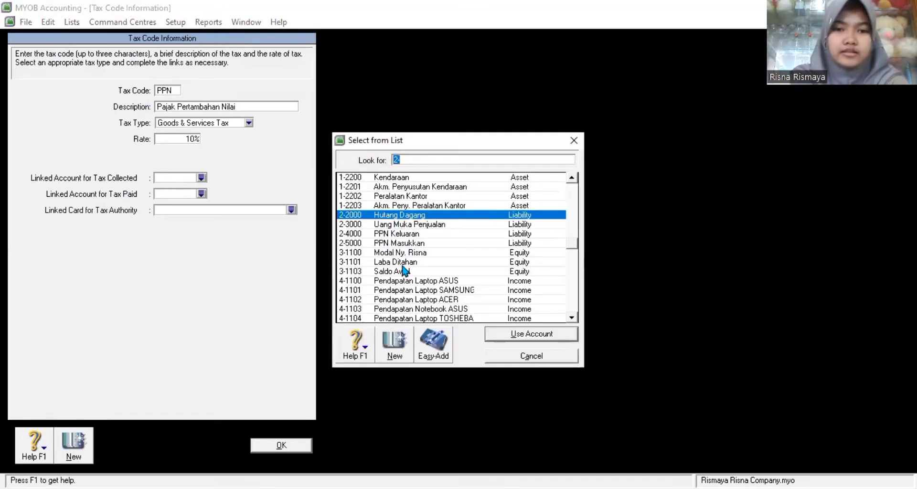
click(403, 235)
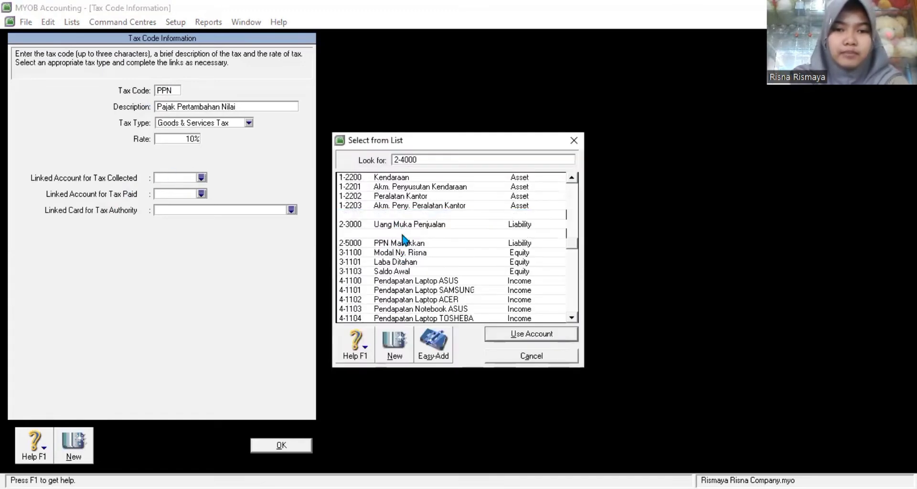
click(507, 336)
click(201, 194)
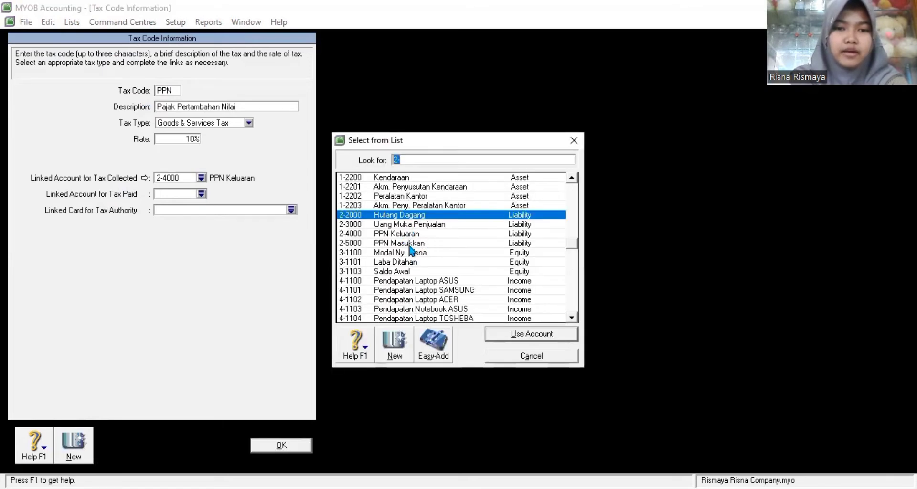
click(409, 245)
click(534, 334)
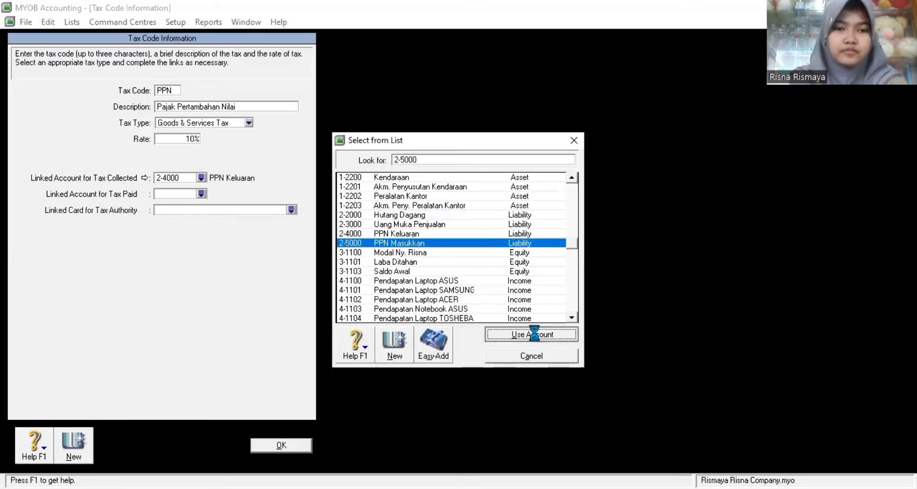
click(287, 445)
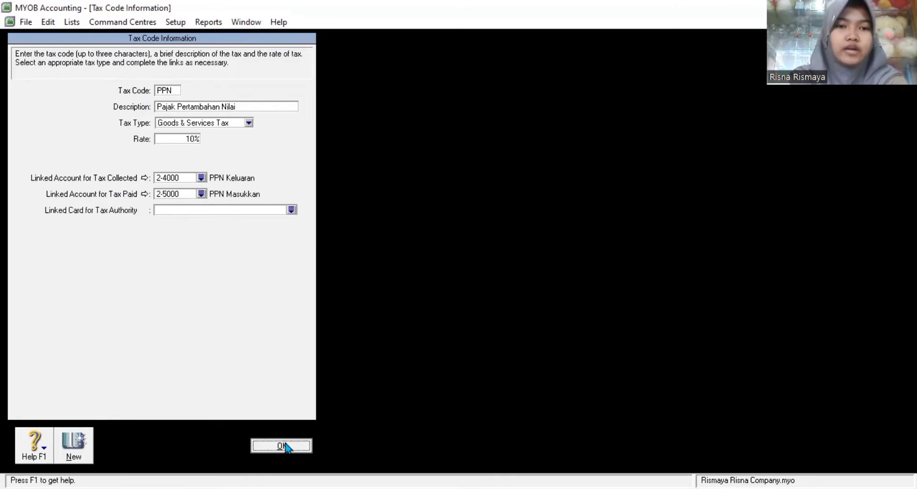
click(307, 456)
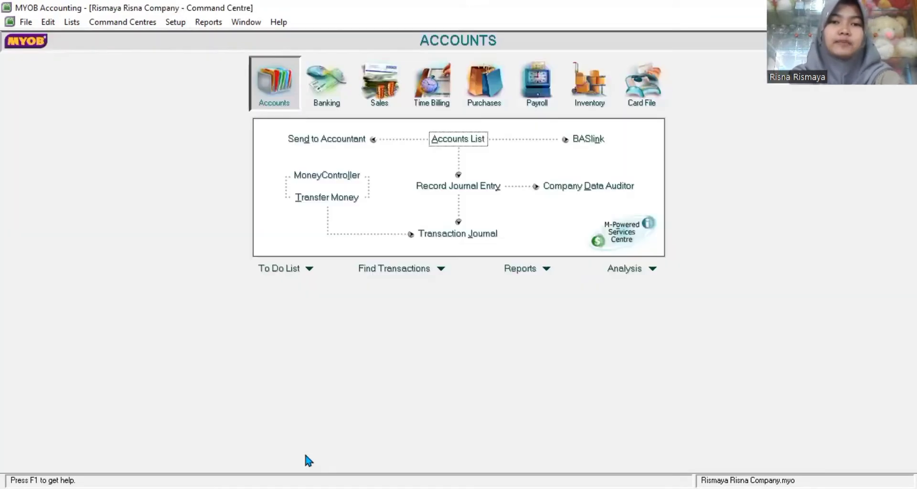
Step: Create job JB named 'Jual Beli' in the Jobs List
click(122, 22)
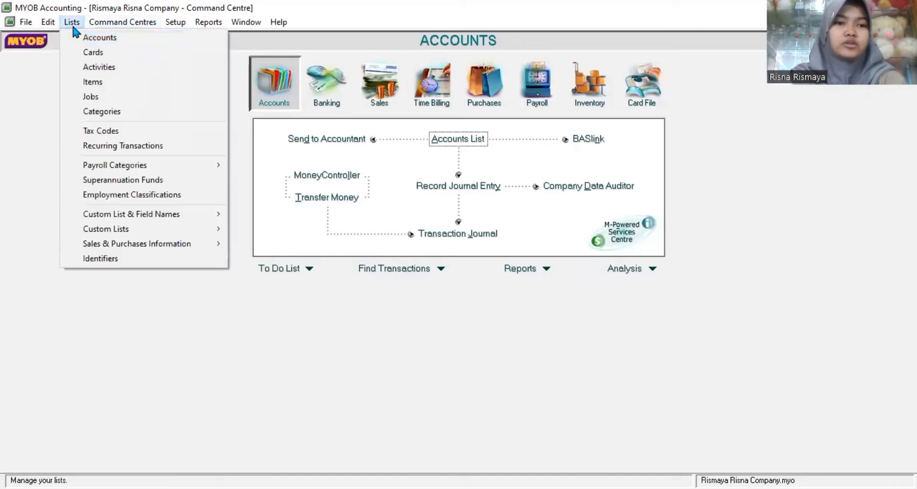
click(72, 26)
click(72, 25)
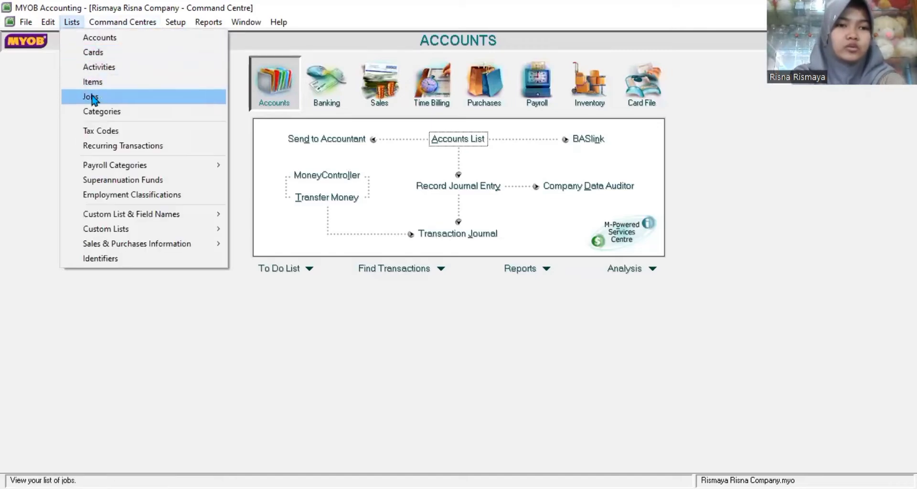
click(92, 98)
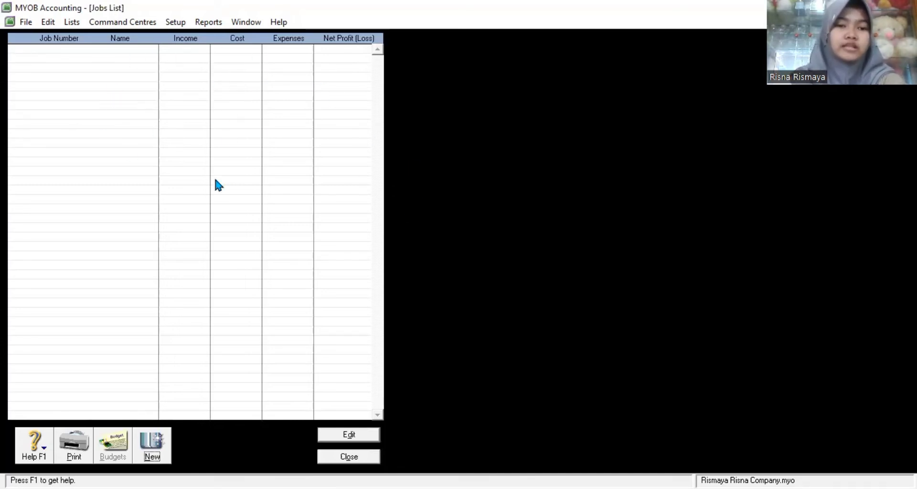
click(151, 444)
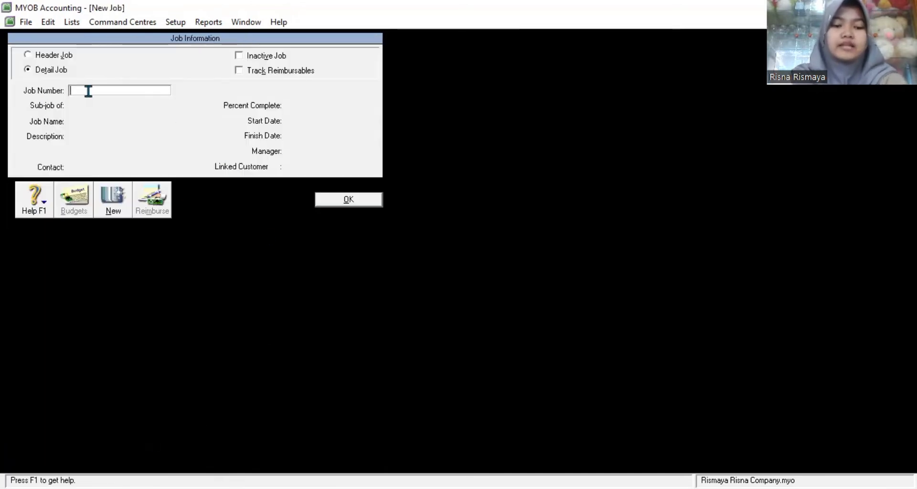
text(JB)
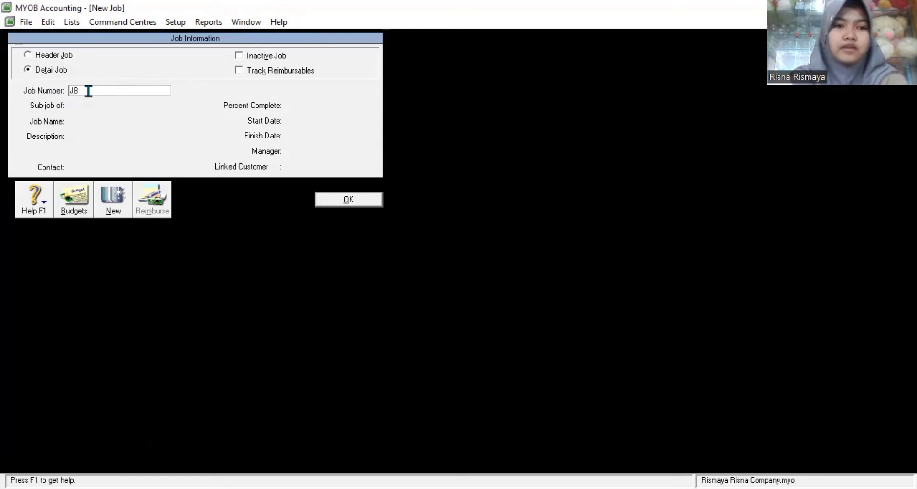
key(Tab)
click(85, 122)
text(Jual Beli)
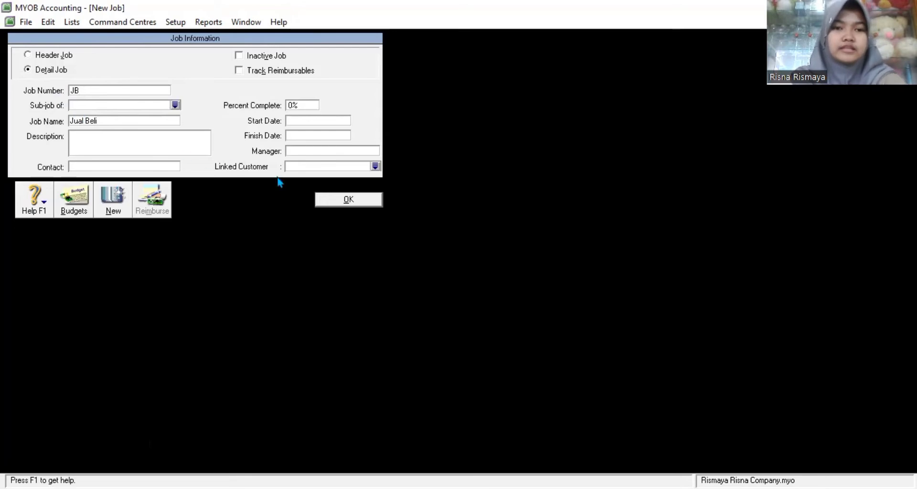
click(348, 200)
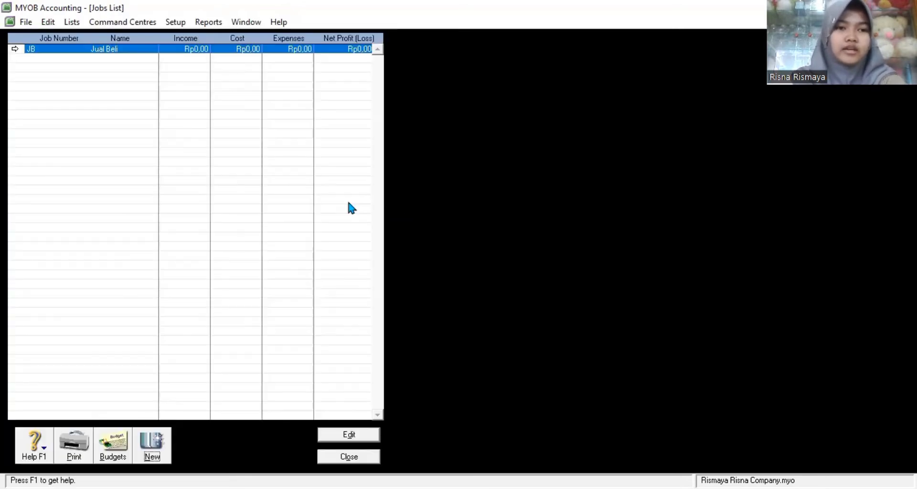
Step: Create job SRV named 'Service' and close the Jobs List
click(158, 440)
text(S)
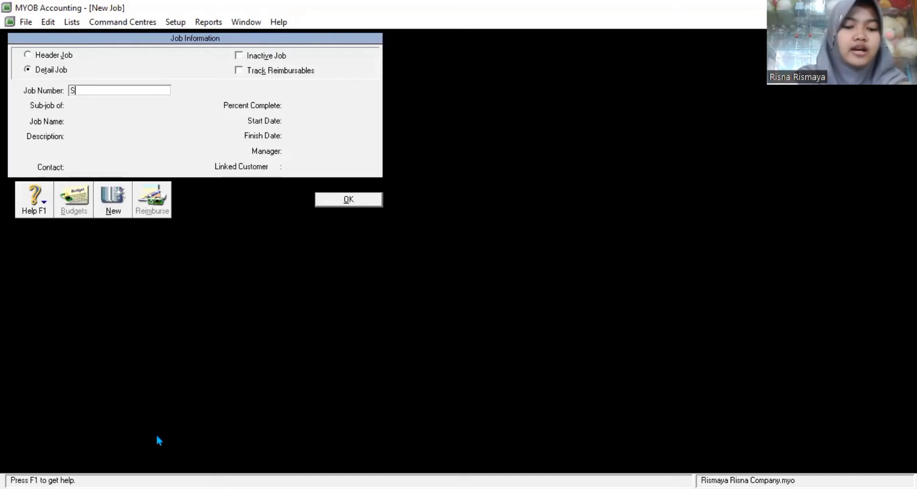
text(RV)
key(Tab)
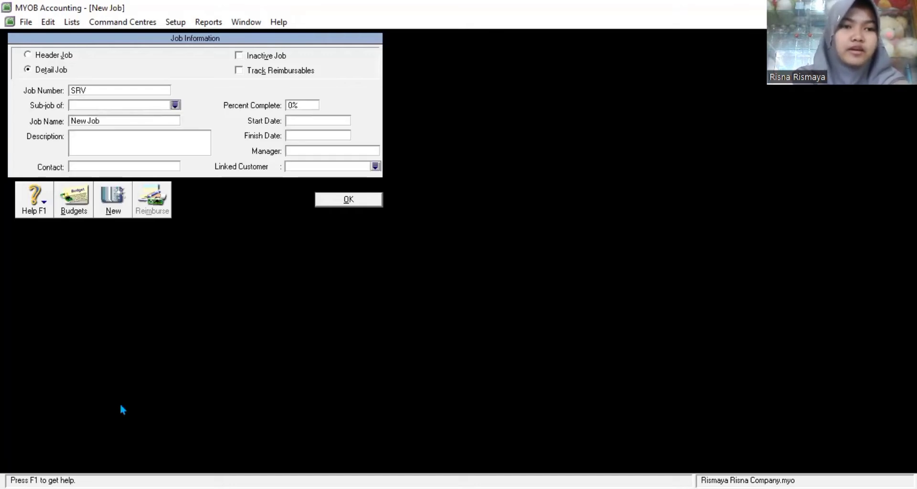
click(81, 121)
text(se)
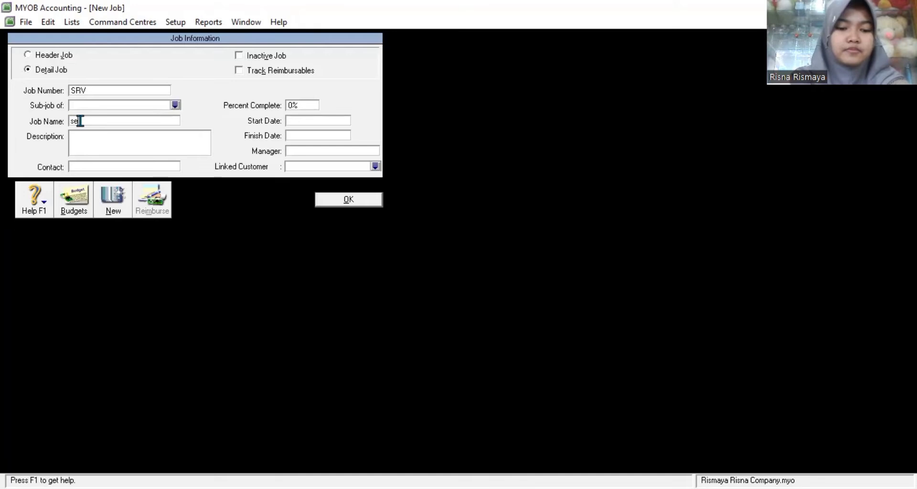
text(rvice)
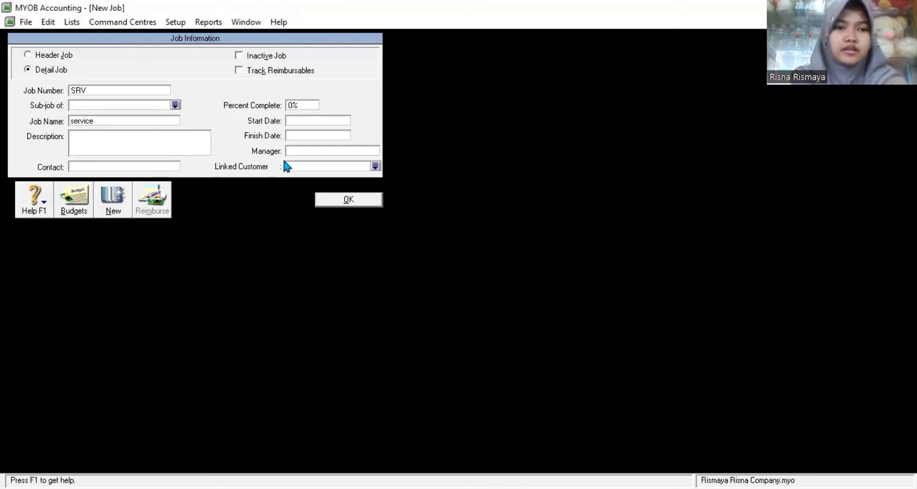
key(Left)
key(Left)
key(Left)
key(Left)
key(Left)
key(BackSpace)
text(S)
click(330, 203)
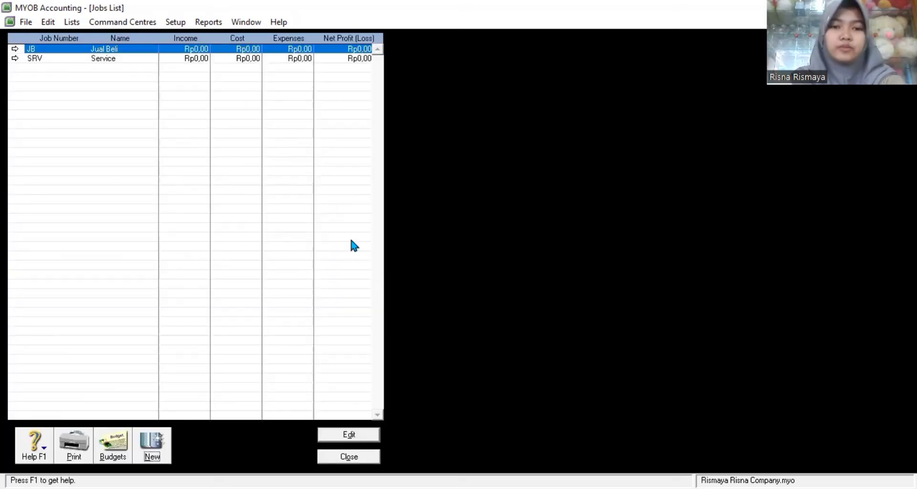
click(356, 458)
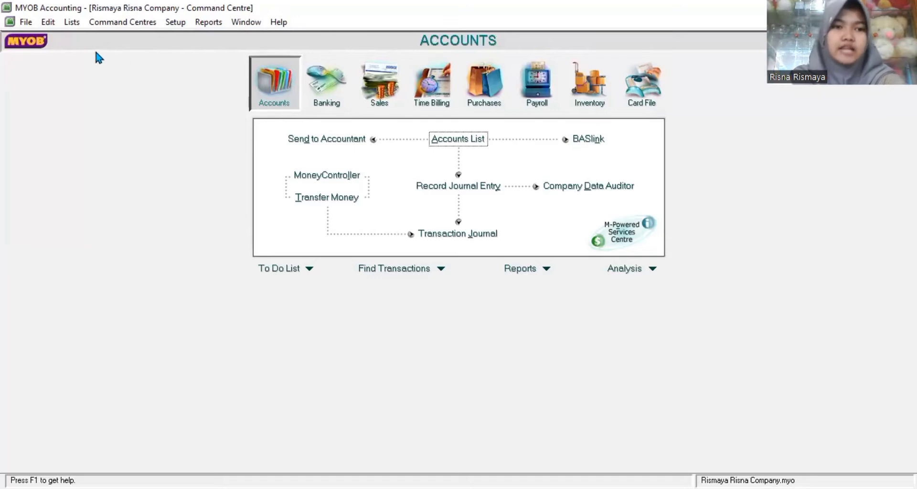
Step: Add category TSM named 'Tasikmalaya' in the Categories list
click(77, 24)
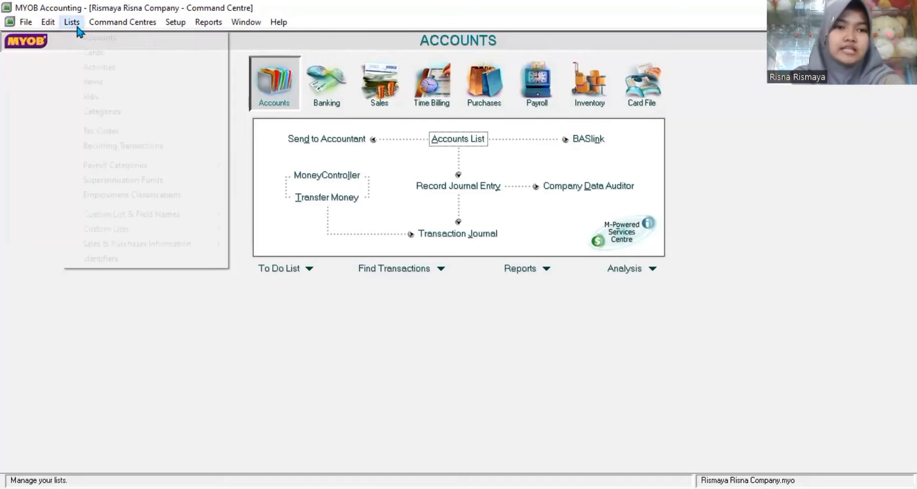
click(98, 114)
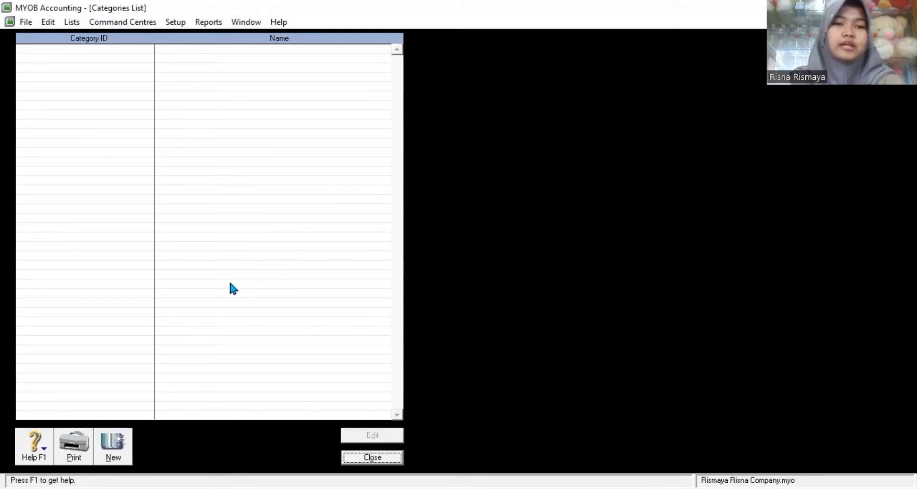
click(119, 441)
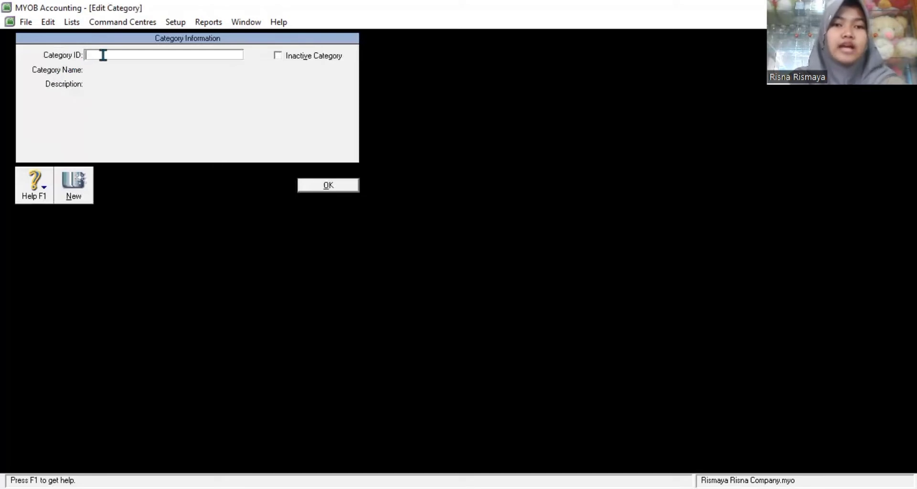
text(TSM)
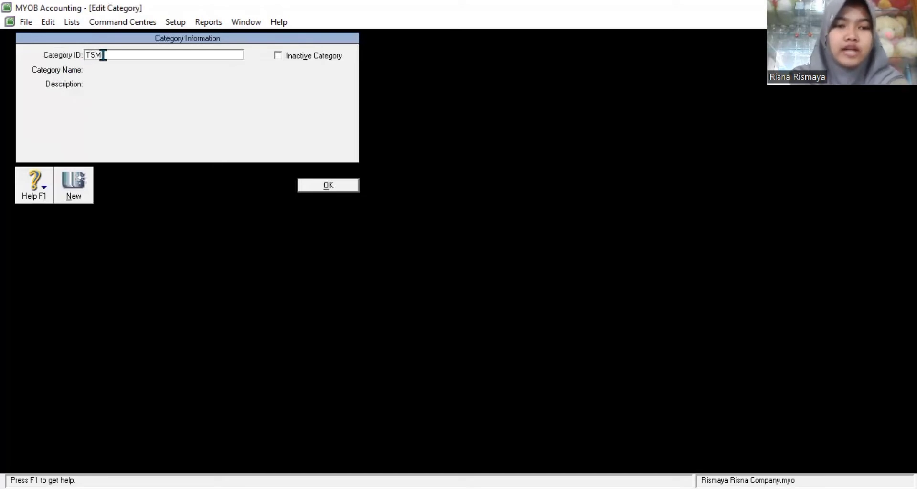
key(Tab)
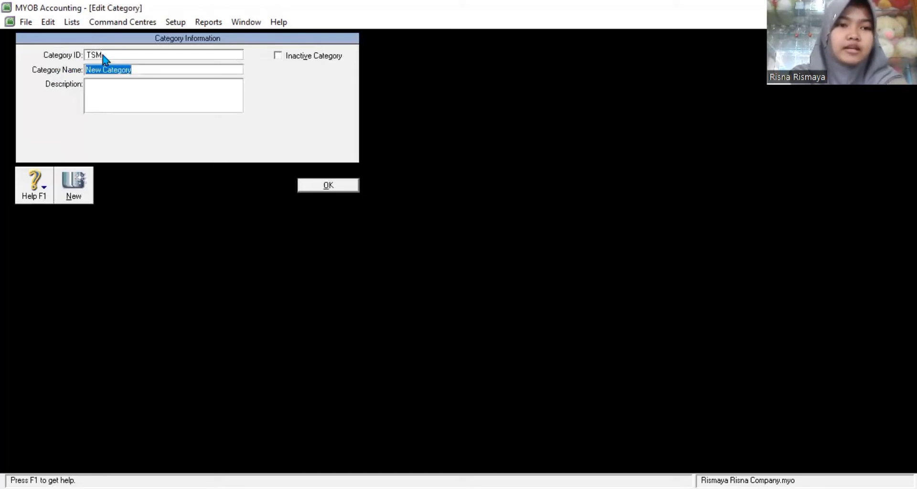
text(Tasikmalaya)
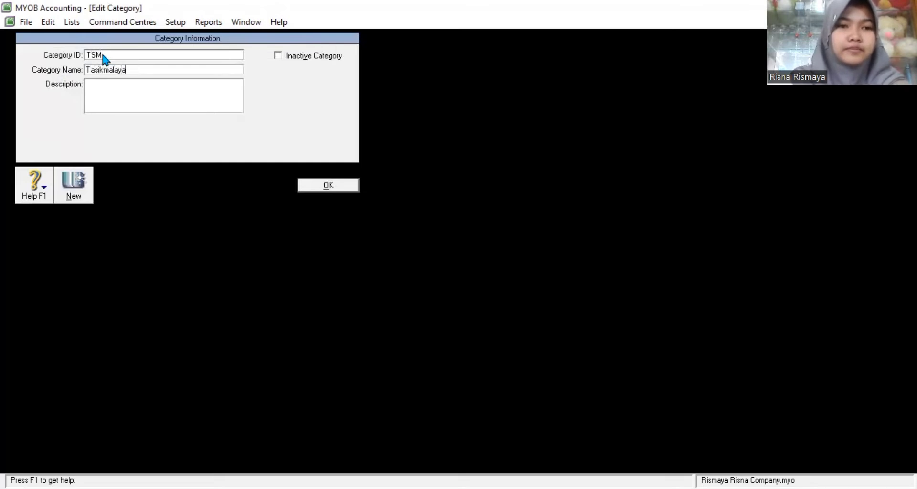
click(335, 188)
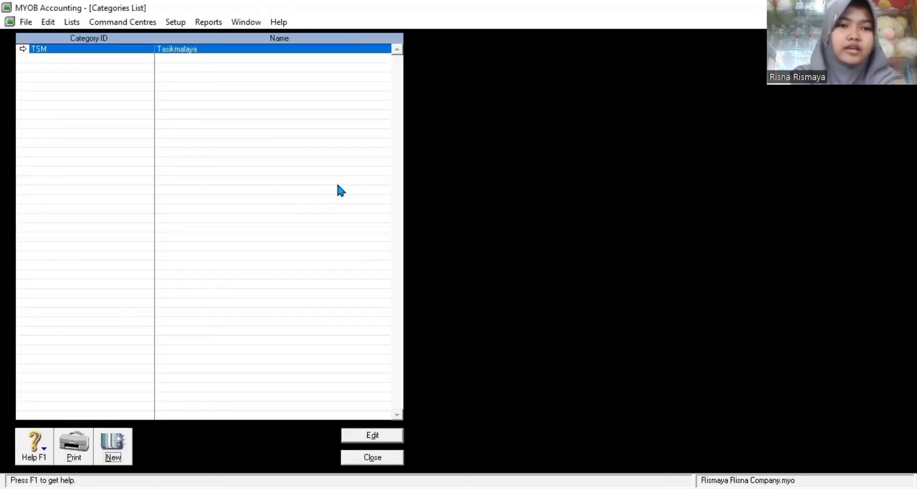
Step: Add category CMS named 'Ciamis' and close the Categories list
click(118, 441)
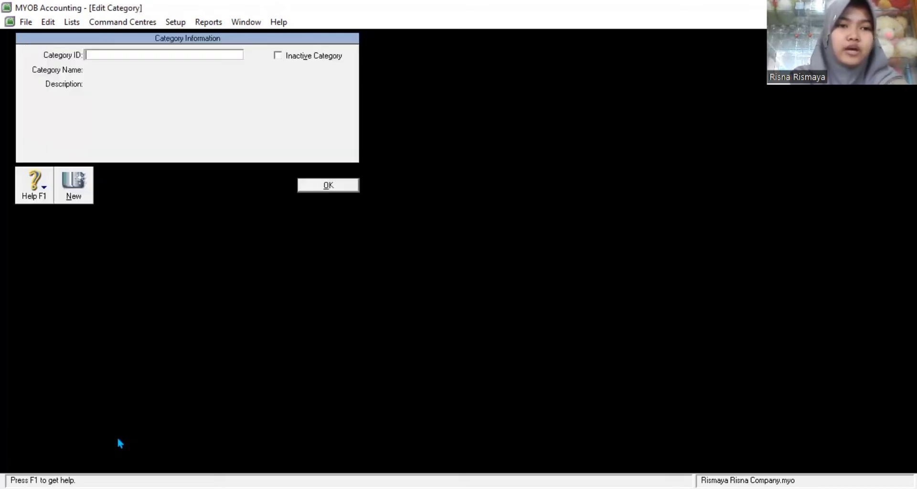
text(SMS)
key(BackSpace)
key(BackSpace)
key(BackSpace)
text(CMS)
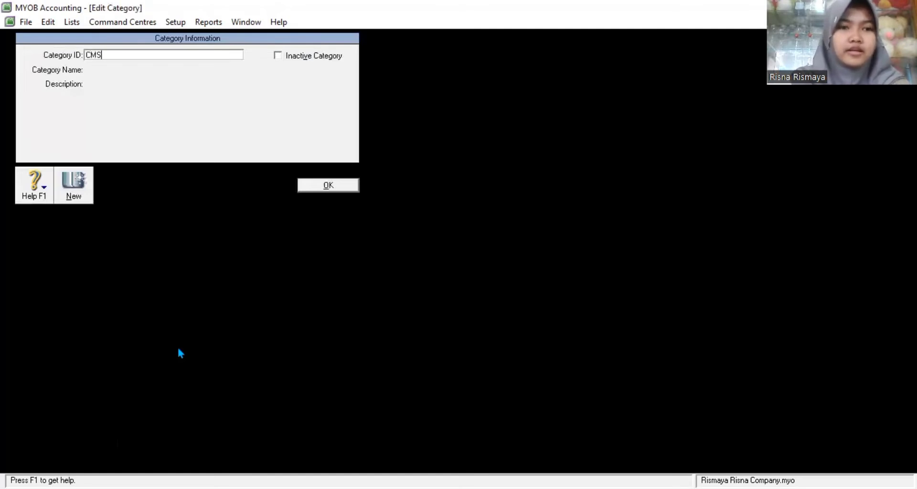
key(Tab)
text(Ciamis)
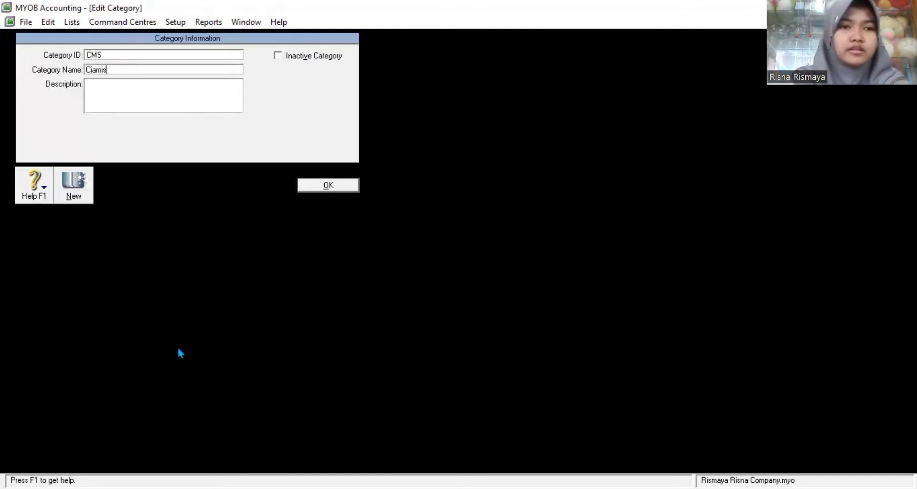
click(323, 189)
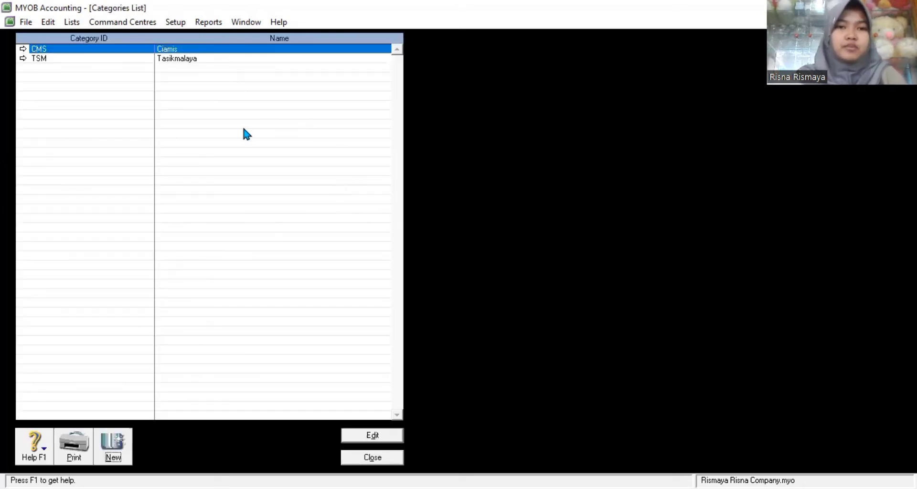
click(384, 457)
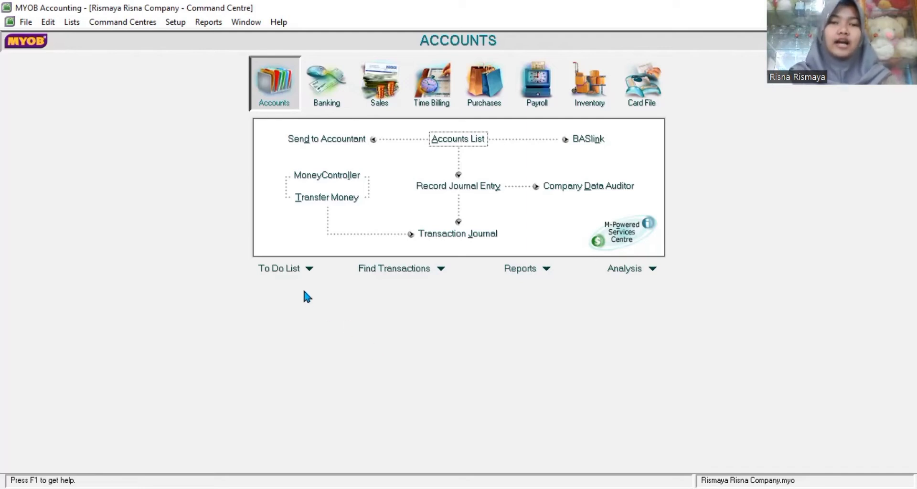
click(181, 29)
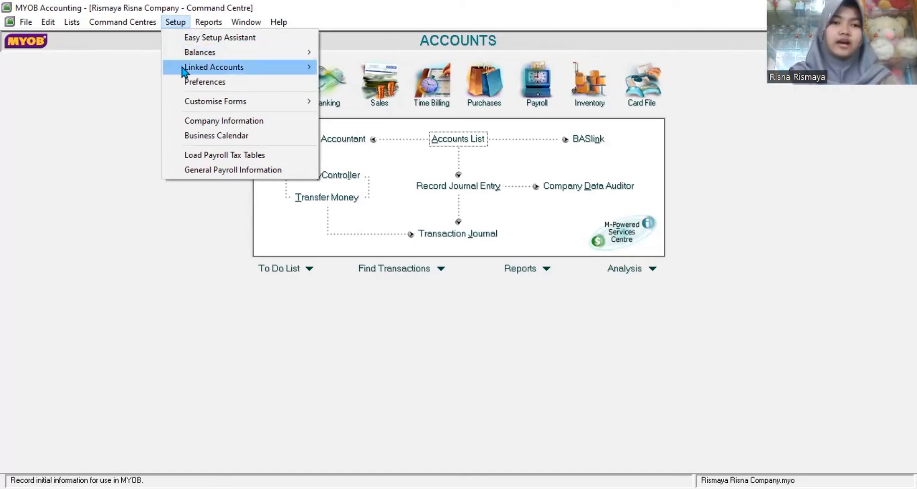
mouse_move(283, 73)
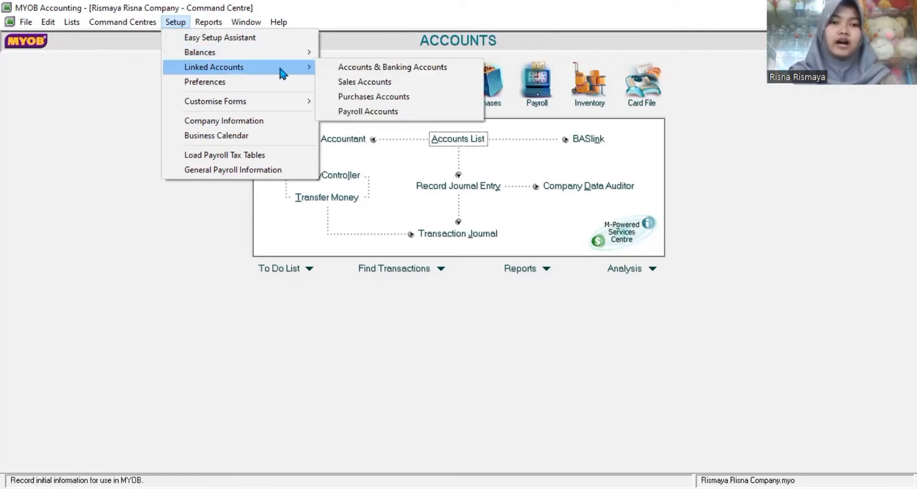
click(340, 68)
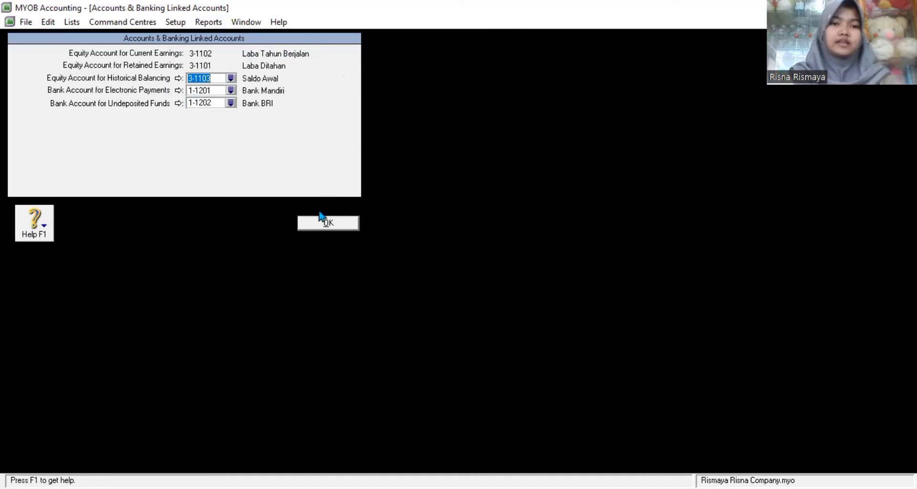
click(314, 230)
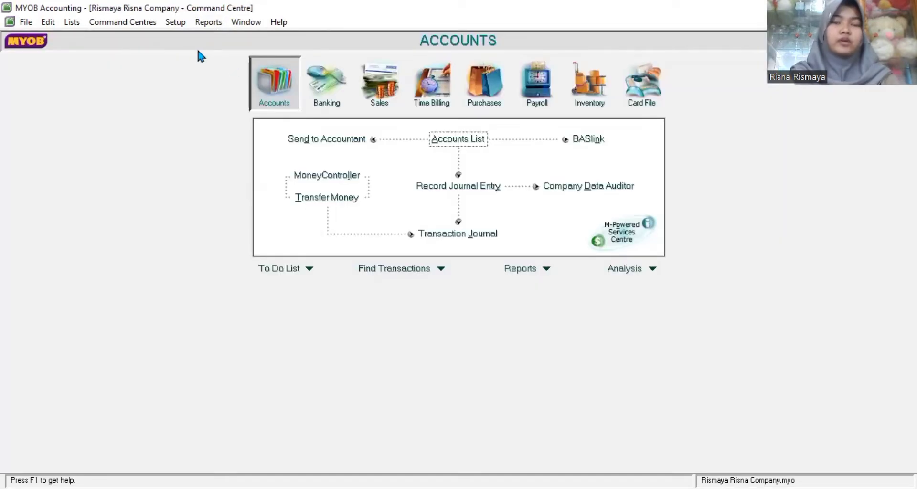
click(185, 27)
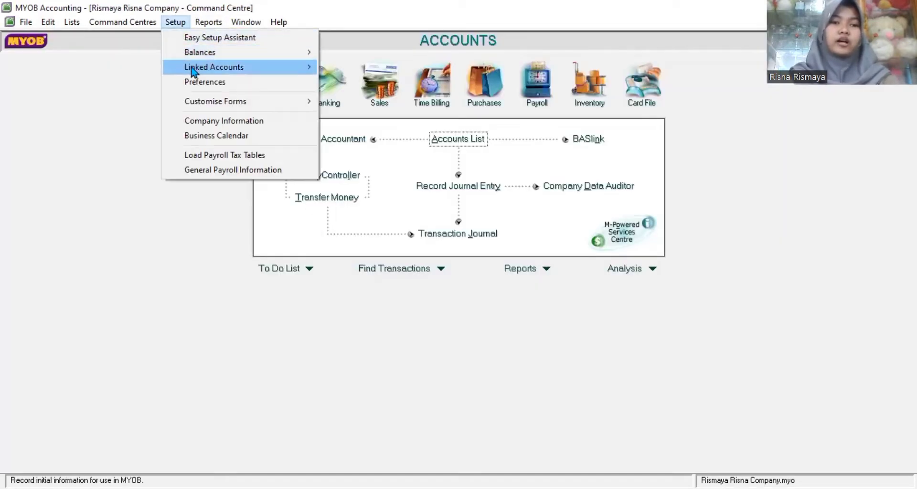
mouse_move(193, 72)
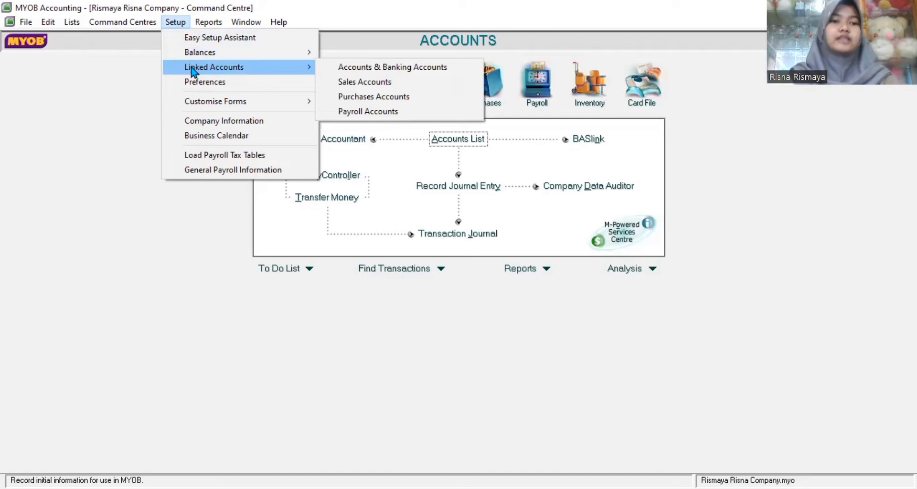
click(340, 84)
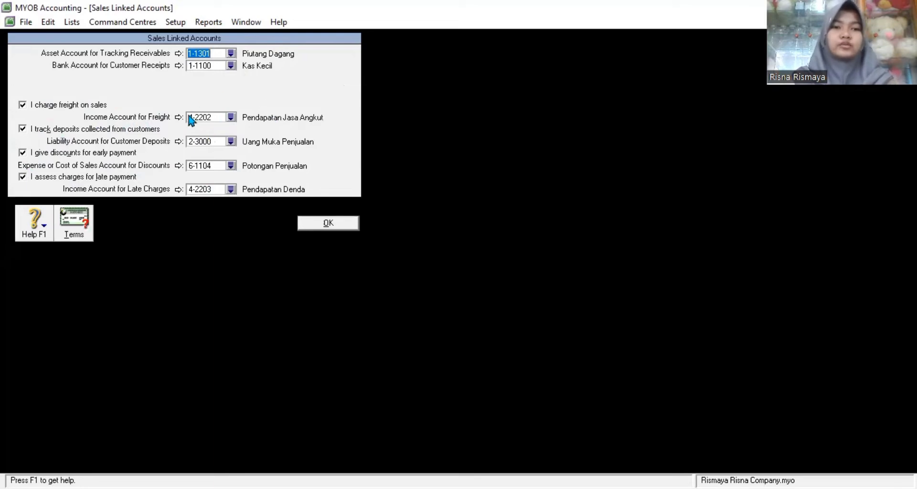
click(350, 224)
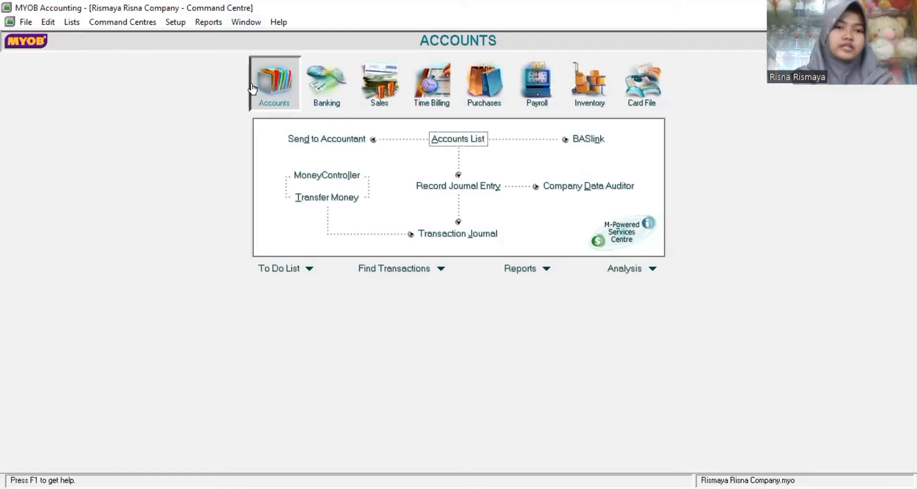
Step: In Purchases Linked Accounts, enable freight, supplier deposits, early-payment discounts and late-payment charges
click(181, 27)
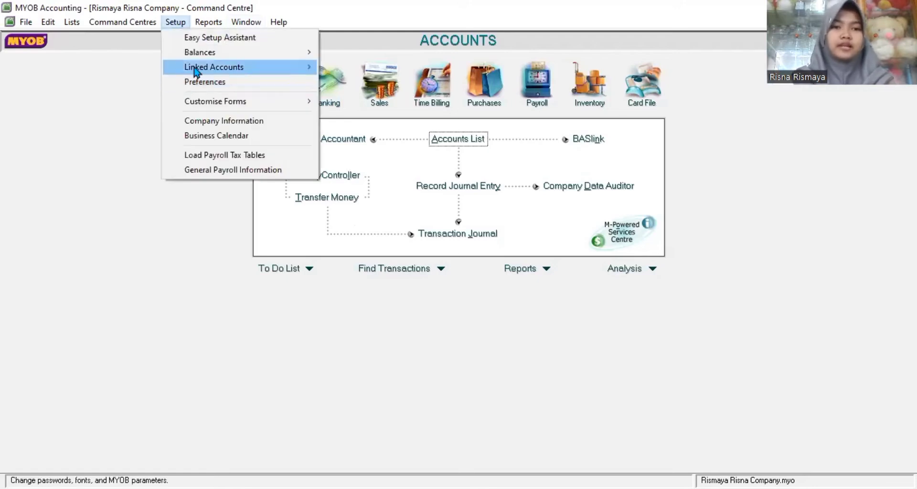
mouse_move(196, 71)
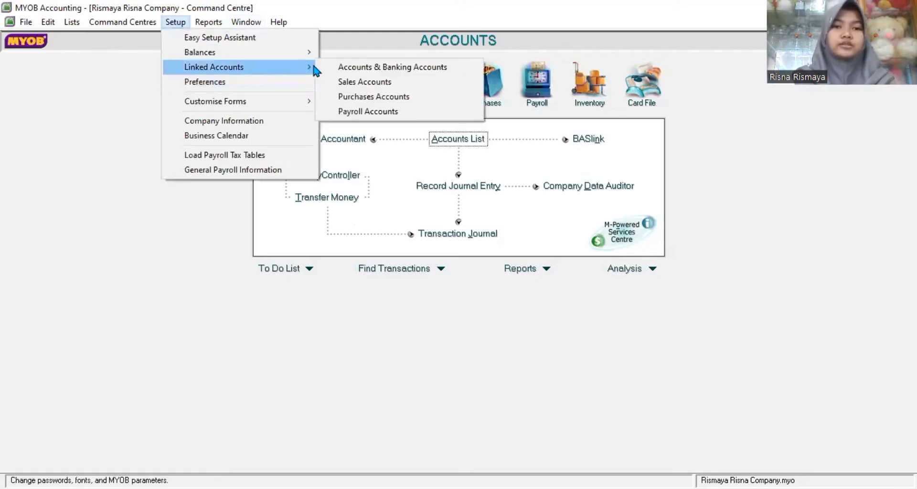
click(345, 97)
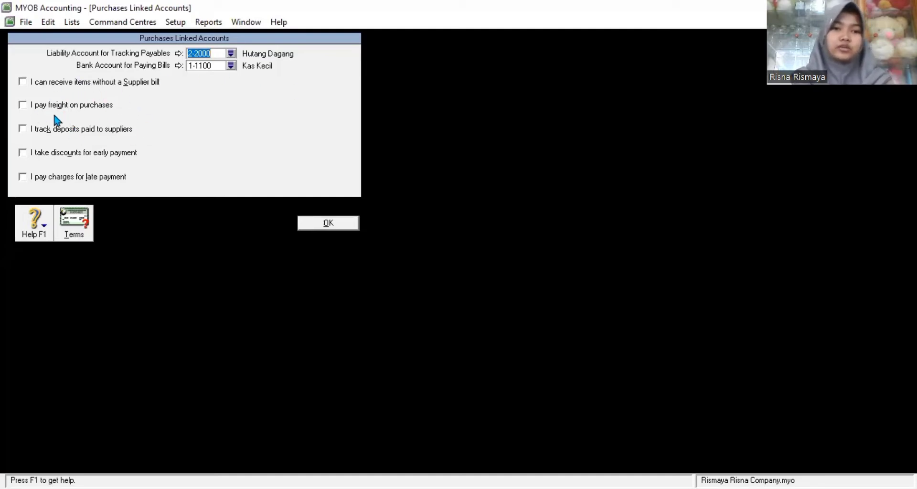
click(21, 105)
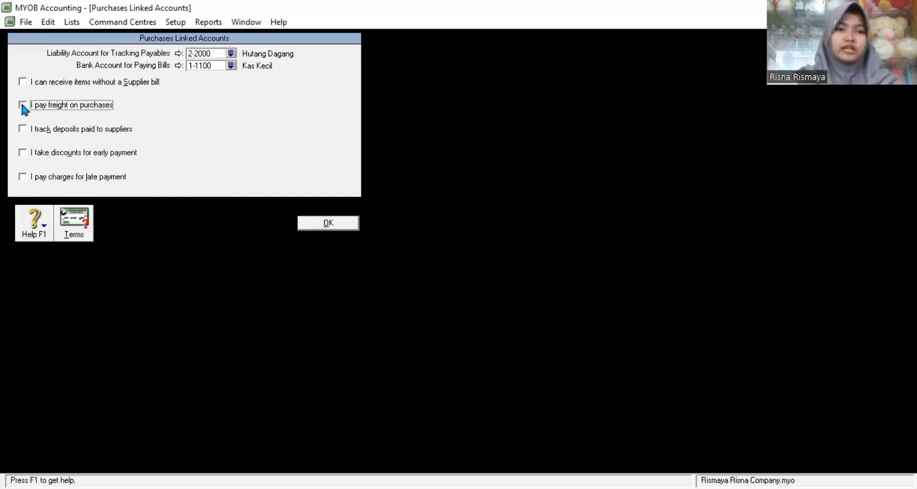
click(23, 129)
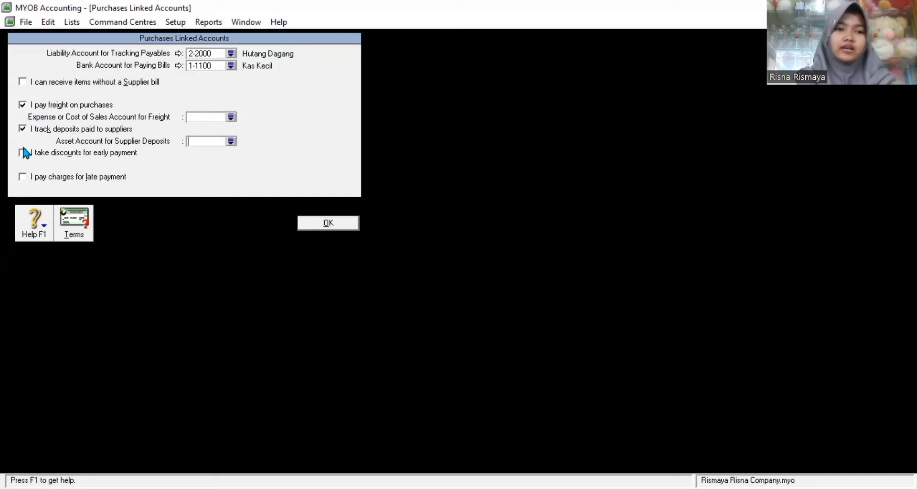
click(22, 152)
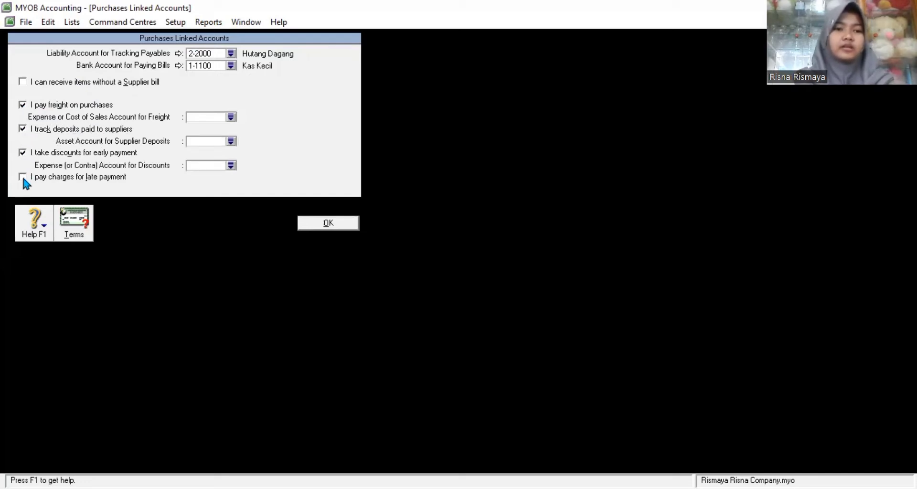
click(23, 178)
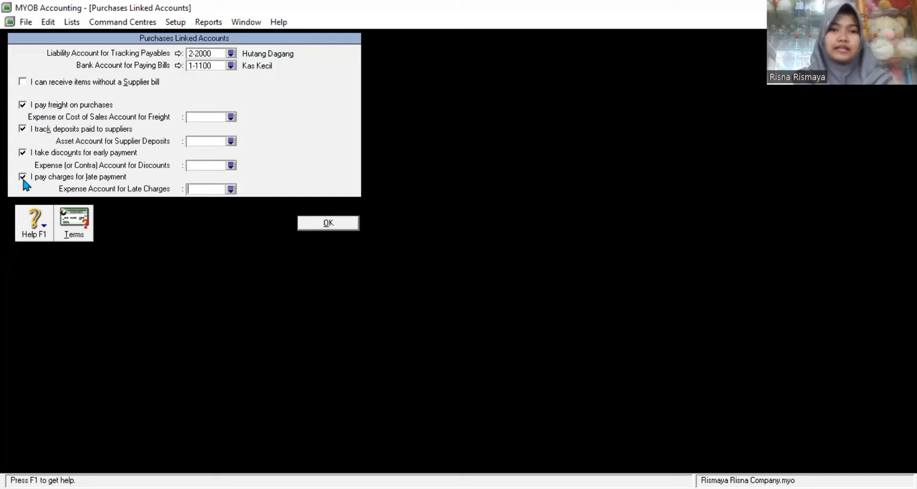
Step: Assign freight 6-1103, supplier deposits 1-1502, discounts 5-1100 and late charges 6-1106
click(231, 118)
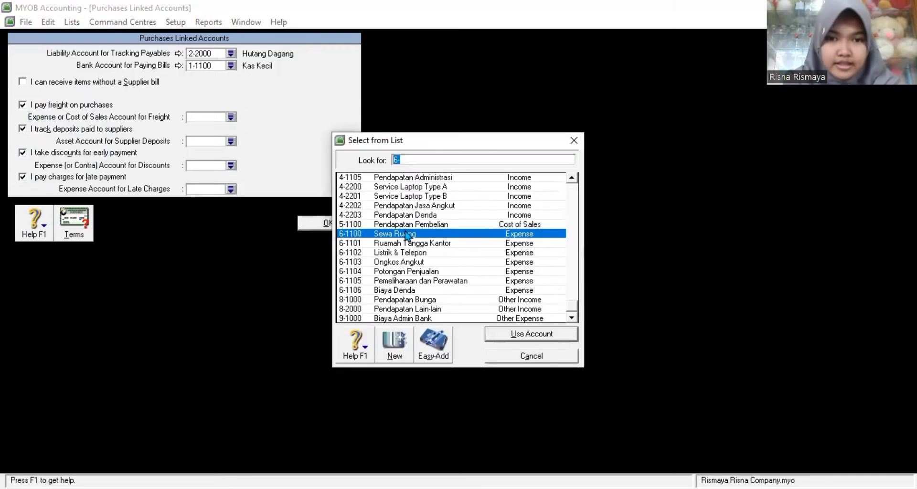
text(6-1103)
click(502, 329)
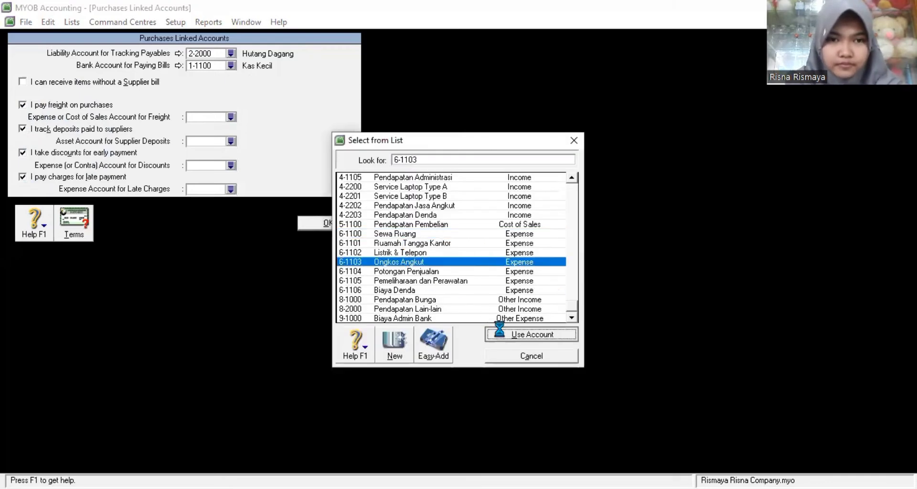
click(232, 142)
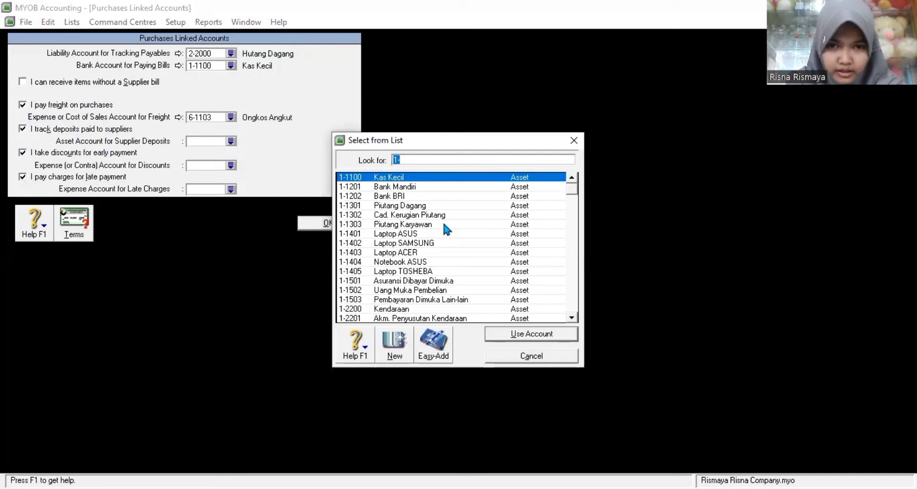
click(420, 289)
click(506, 333)
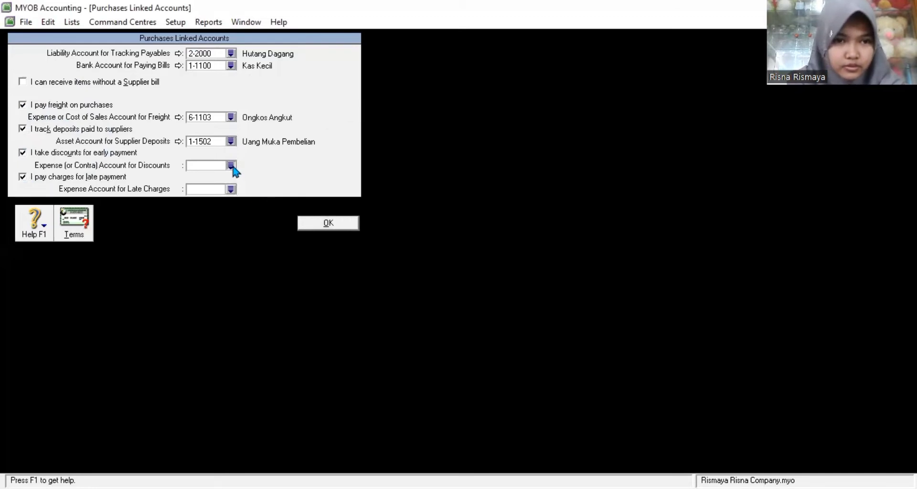
click(231, 165)
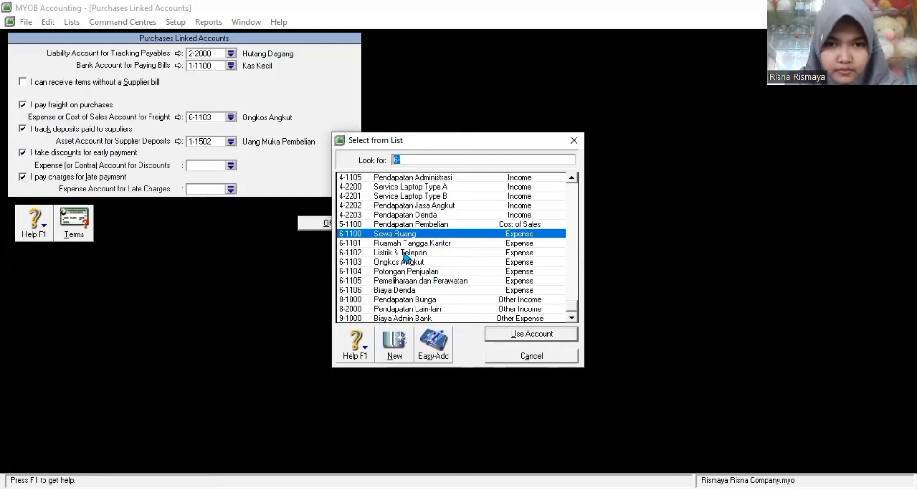
text(5-1100)
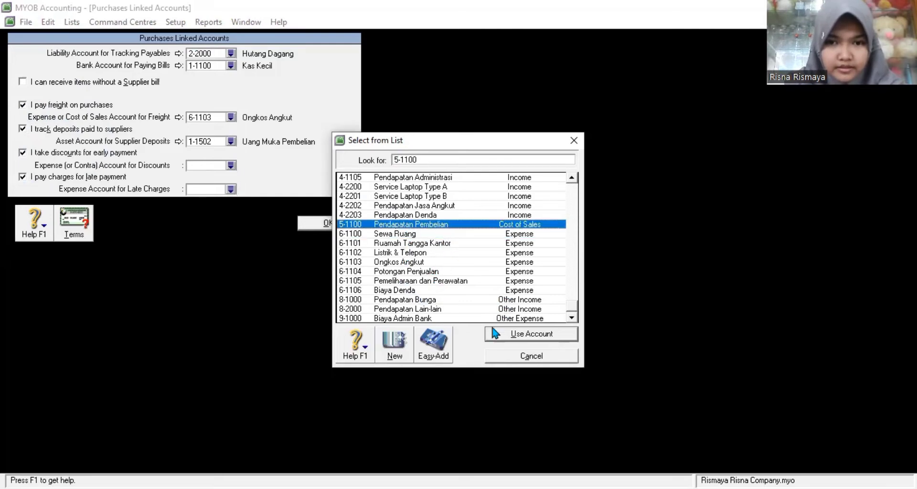
click(494, 334)
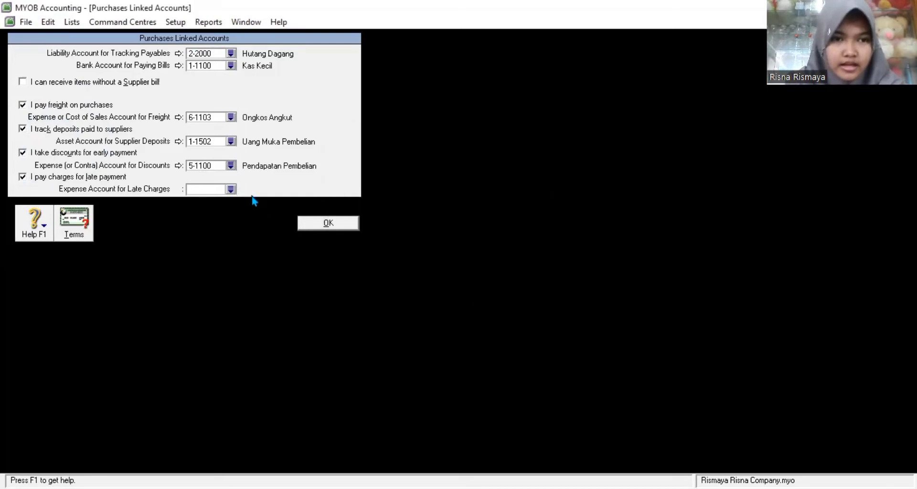
click(230, 189)
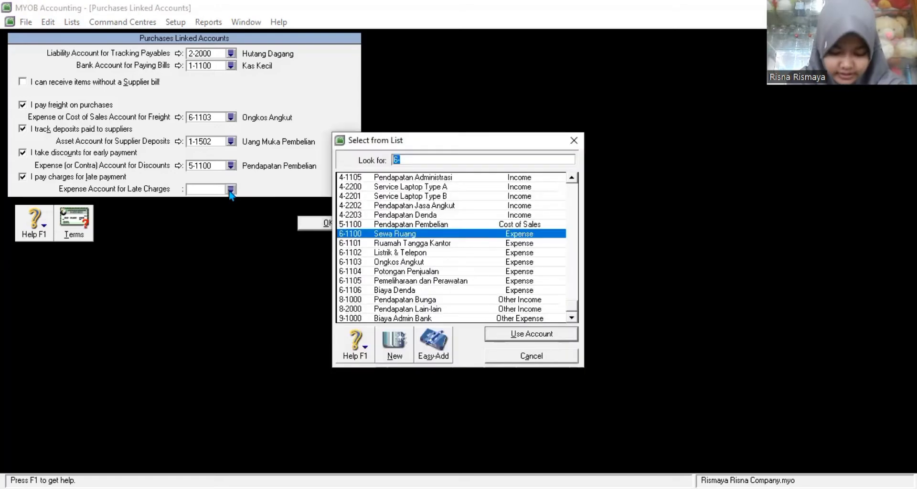
click(404, 290)
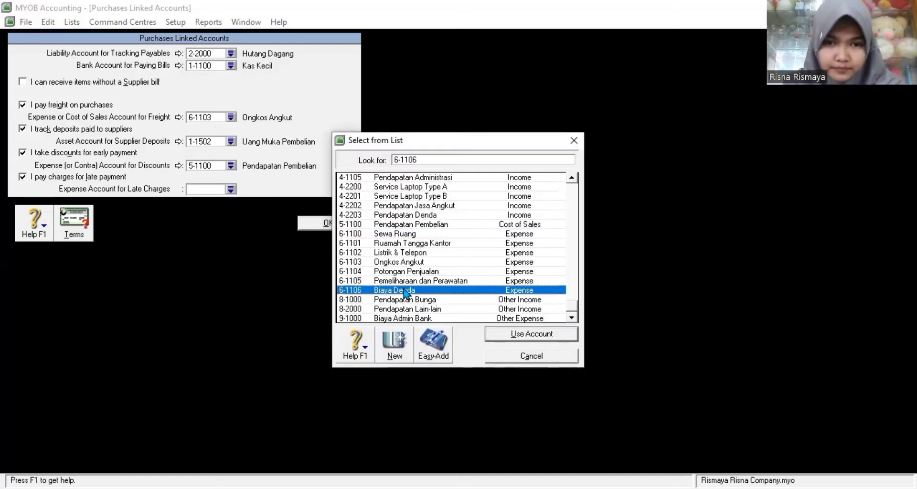
click(520, 335)
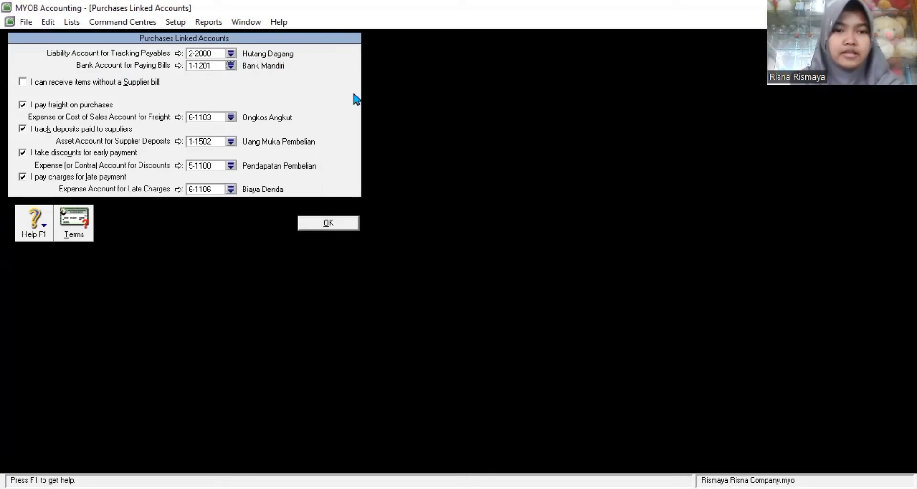
Step: Save the purchases linked accounts and open the Cards List from the Card File centre
click(328, 222)
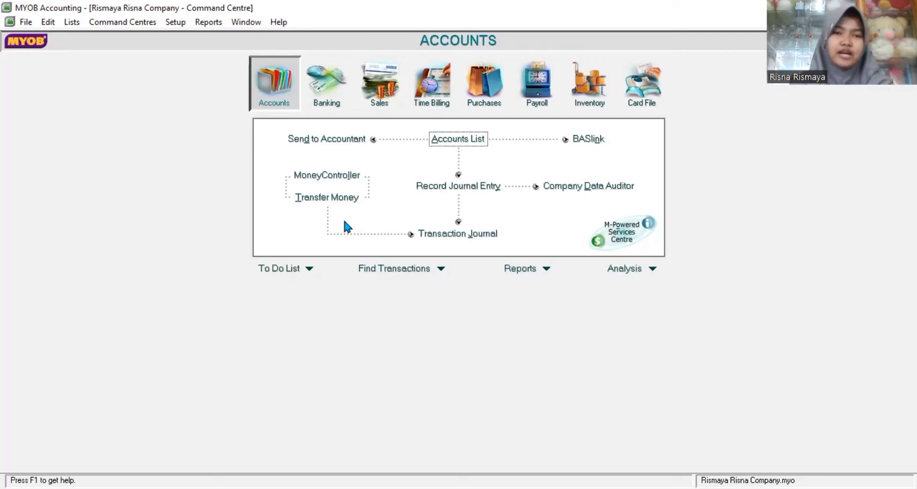
click(646, 102)
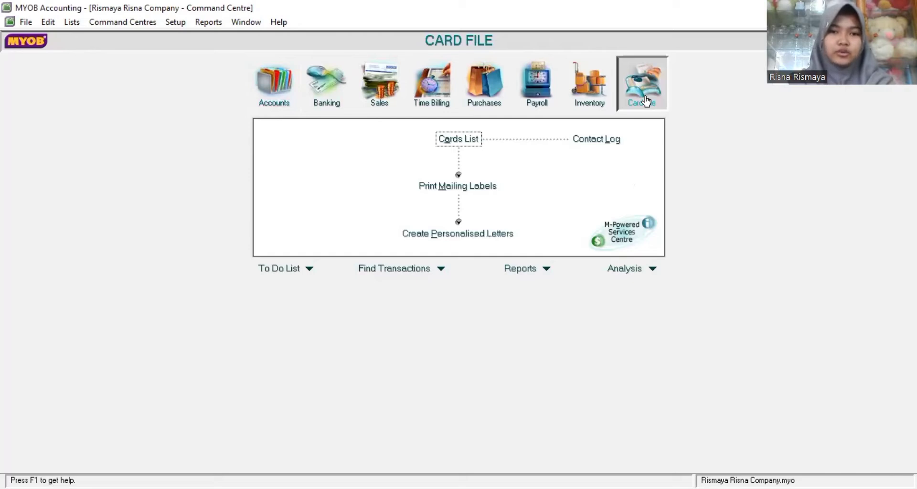
click(471, 139)
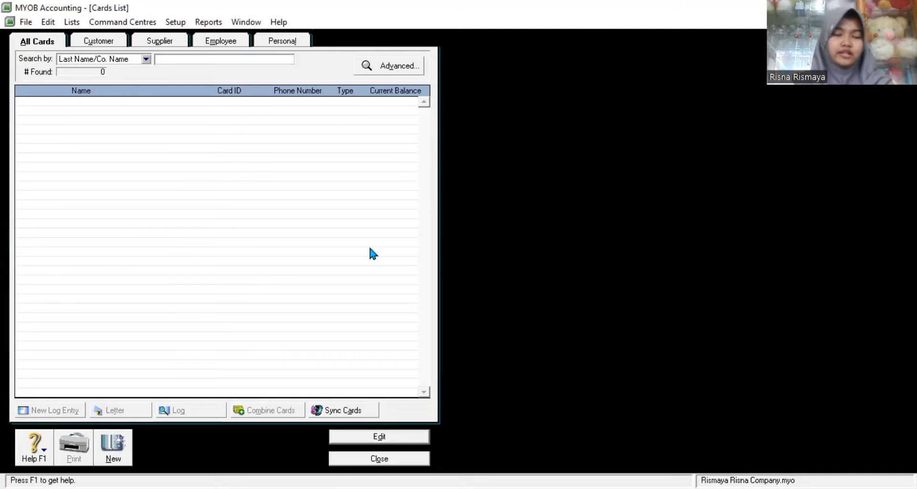
Step: Start a new customer card named PT. CINTA KASIH with card ID C-01
click(112, 447)
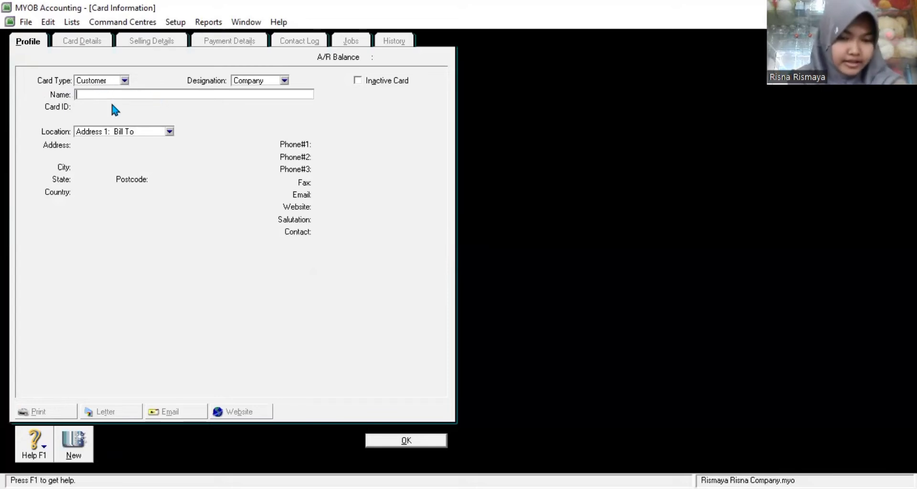
text(R)
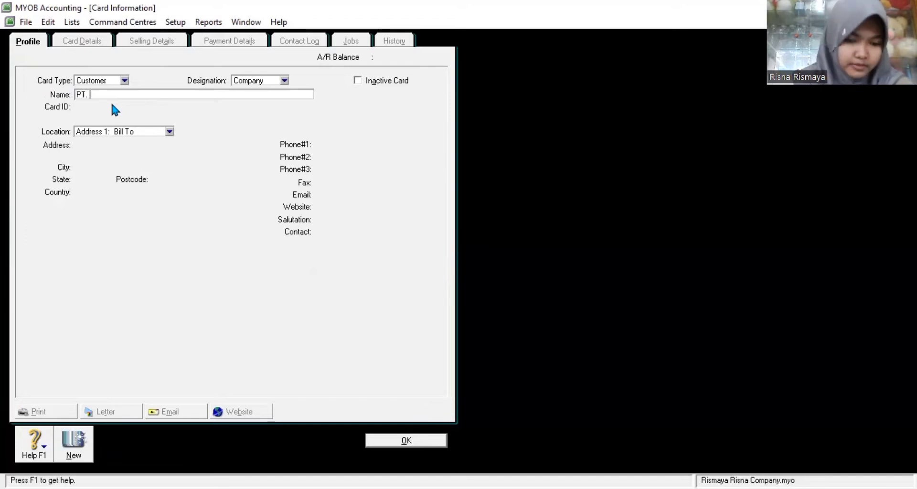
text(T. CINTA KASIH)
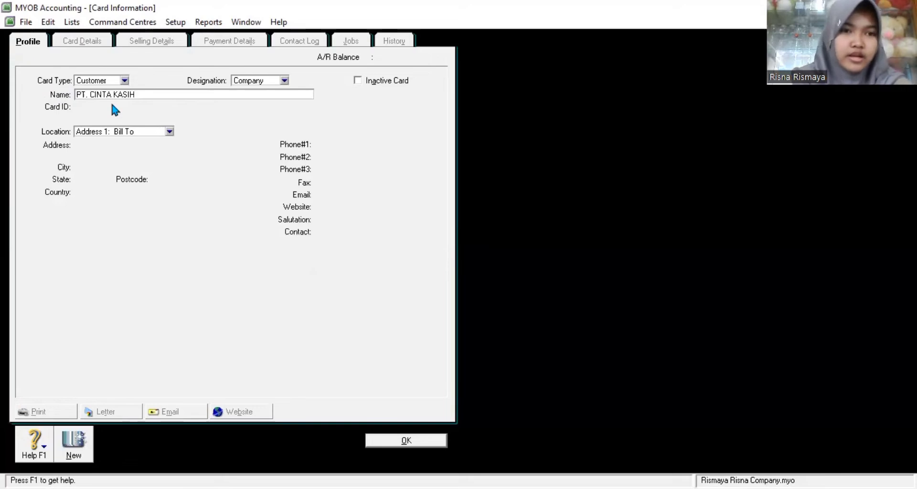
key(Tab)
click(107, 151)
click(95, 107)
text(C)
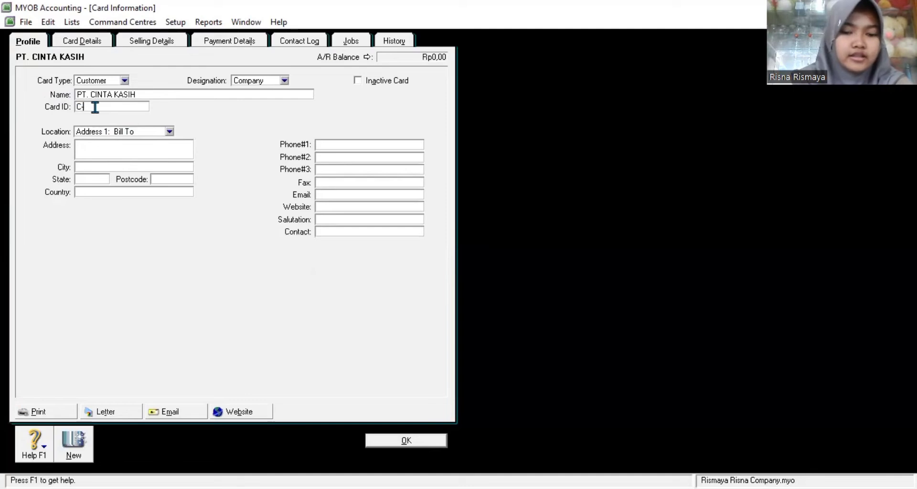
text(-01)
Step: Enter the street address, city Jakarta, country Indonesia, phone and contact person, then save the card
click(98, 152)
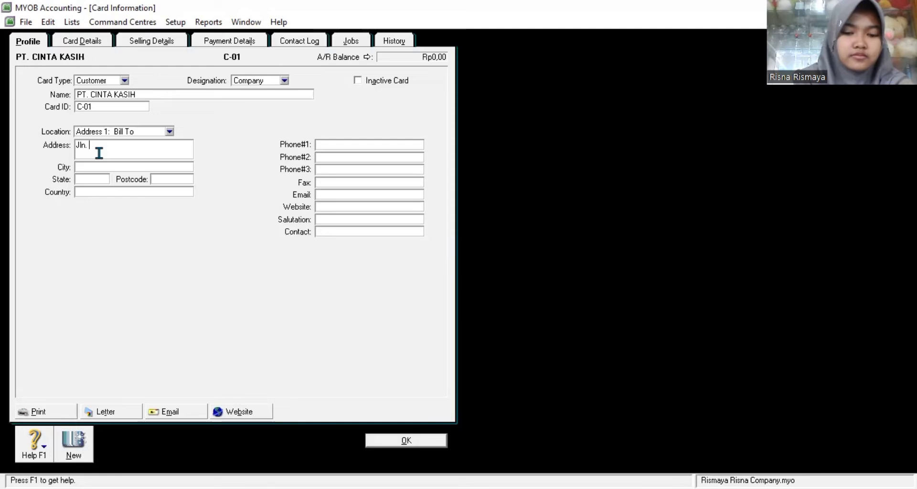
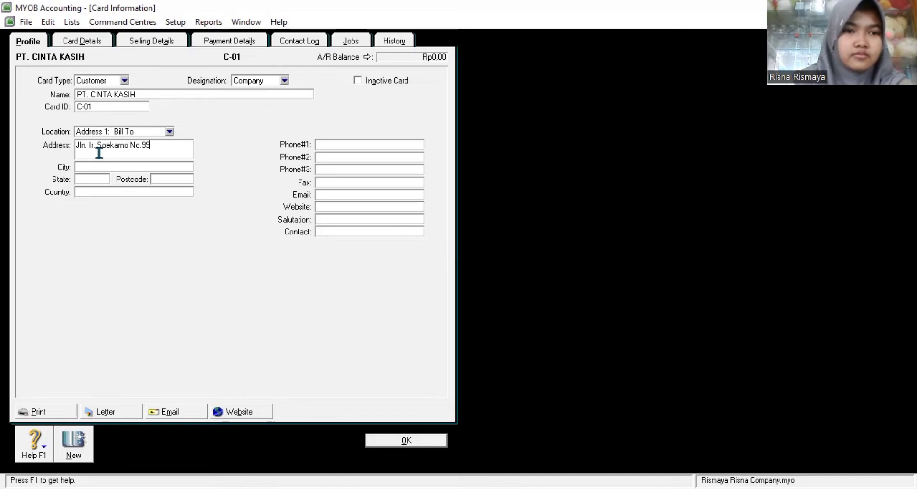
click(104, 168)
text(Jak)
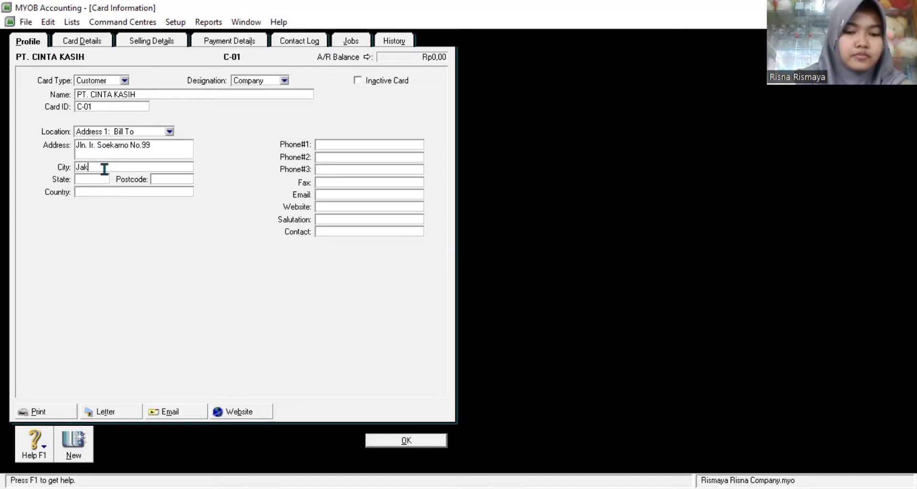
text(arta)
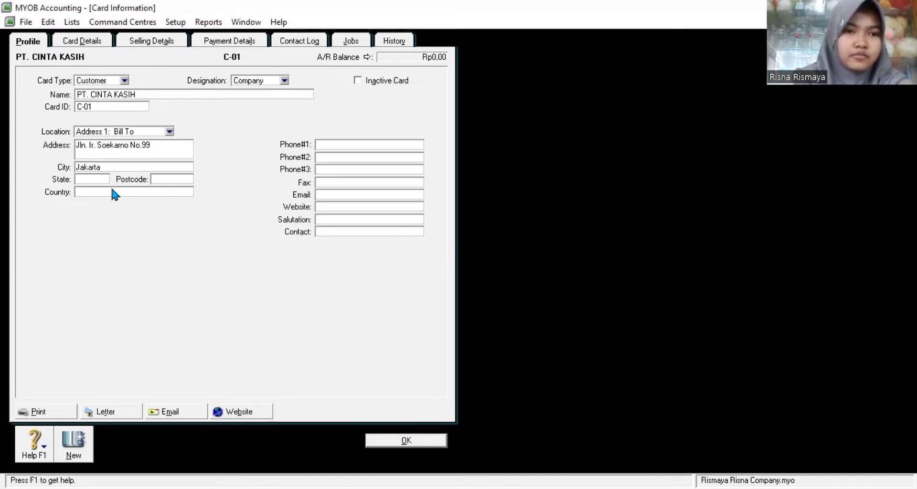
click(108, 191)
text(Indonesia)
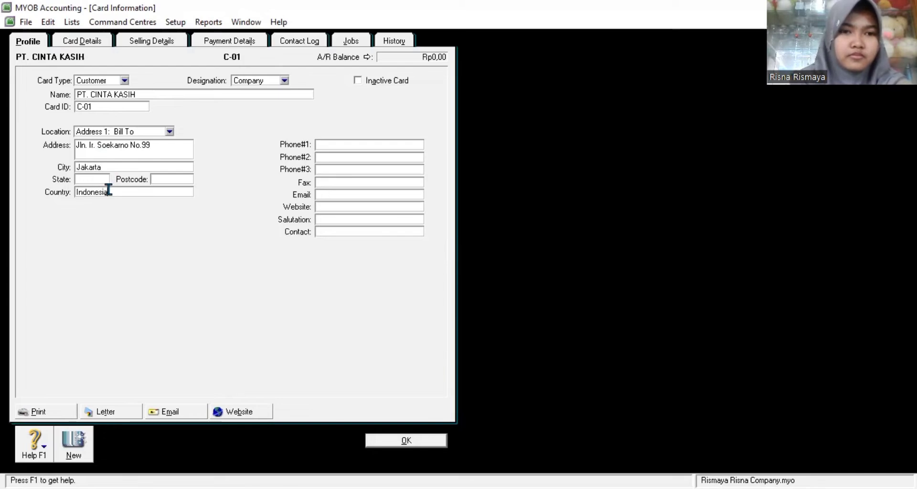
click(342, 145)
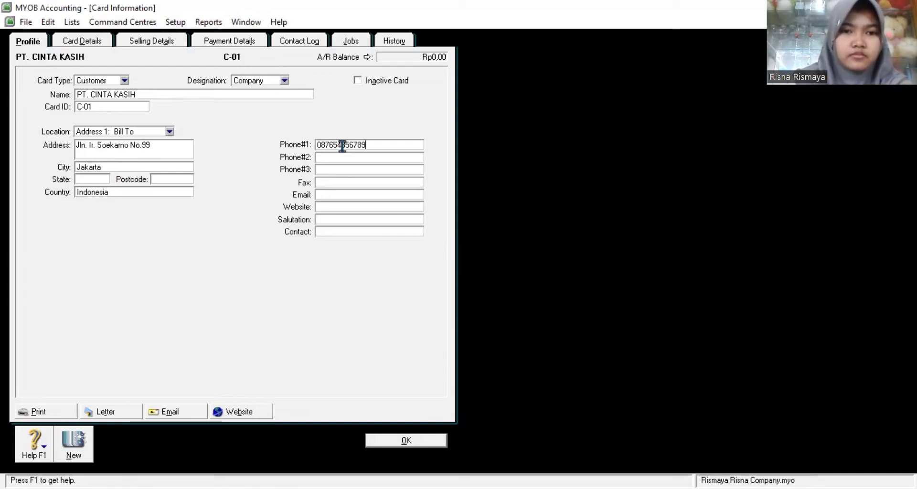
click(327, 232)
text(Pak Budi)
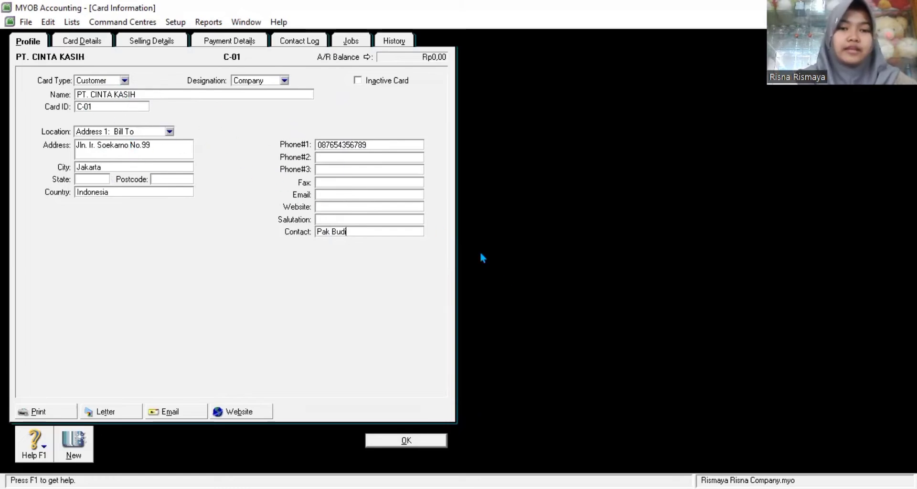
click(406, 441)
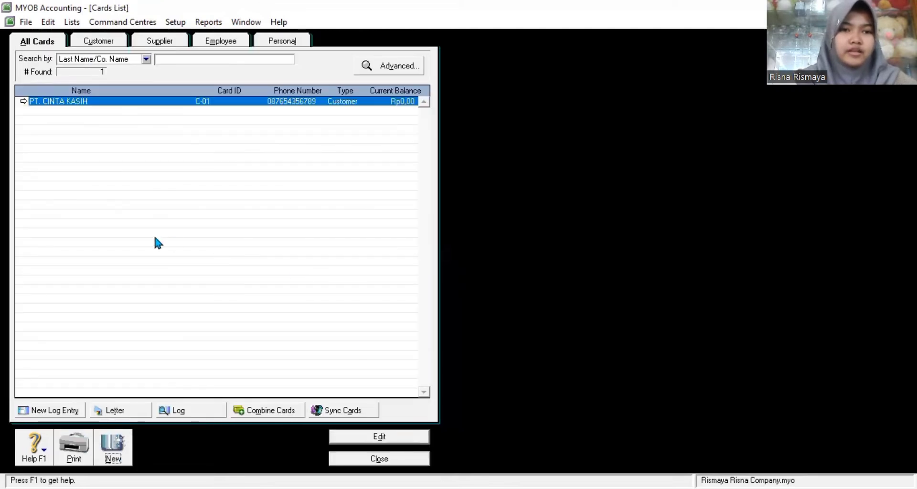
Step: Start a new customer card named PT. MERINDU with card ID C-02
click(113, 445)
text(PT)
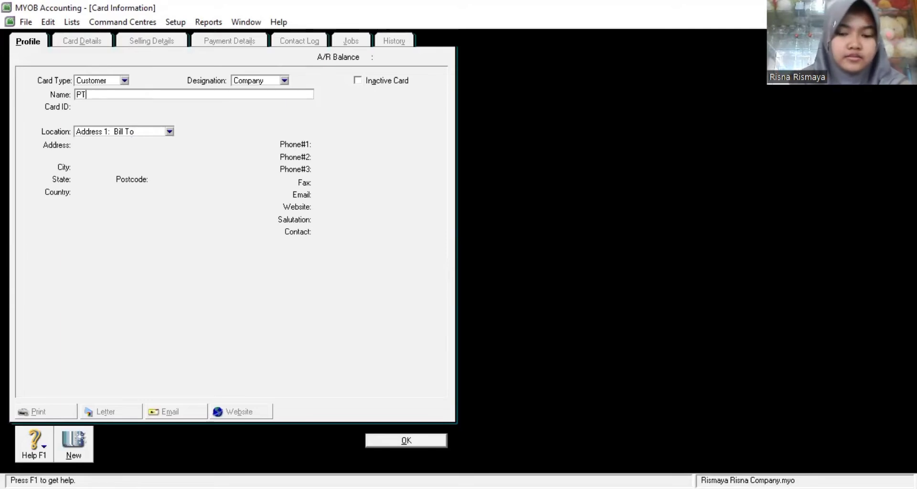
text(. M)
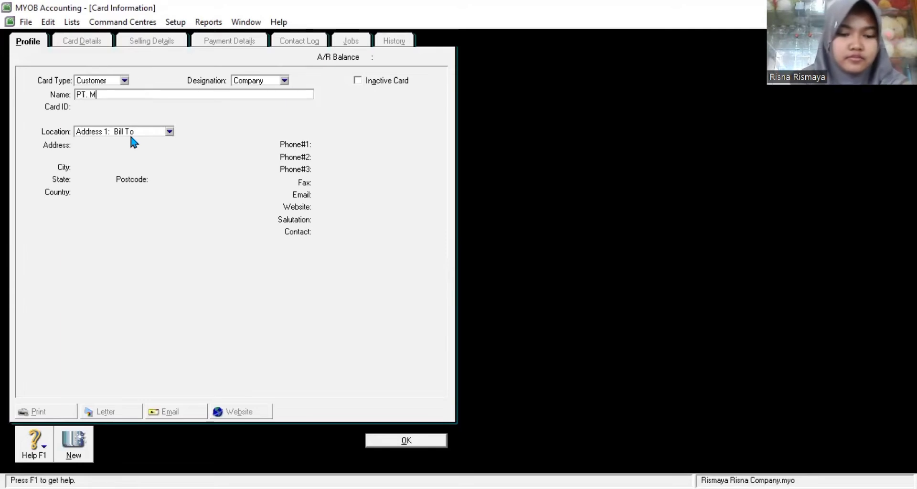
text(ERINDU)
key(Tab)
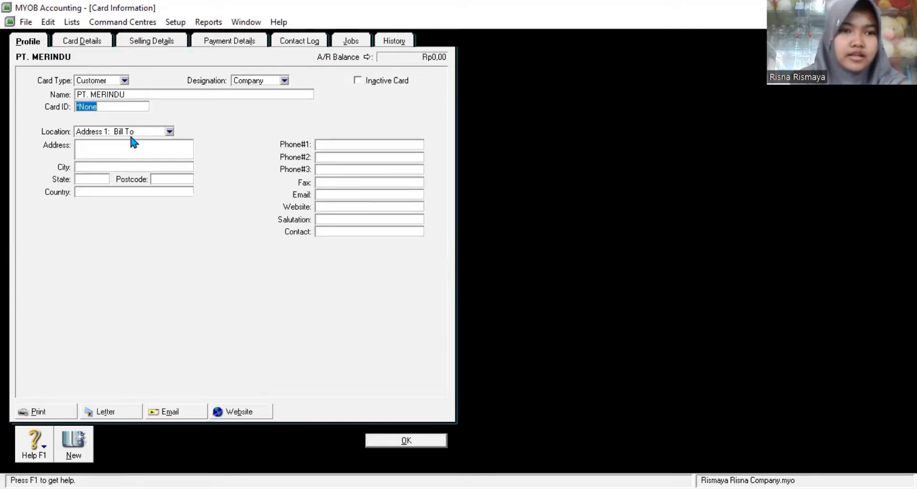
text(C-02)
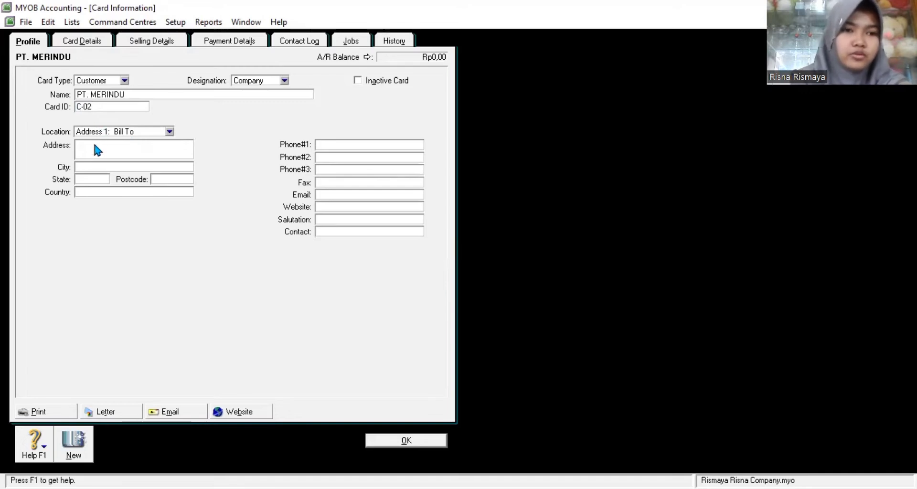
Step: Fill in its street address, city Yogyakarta, country Indonesia, phone and contact person, and save it
click(94, 145)
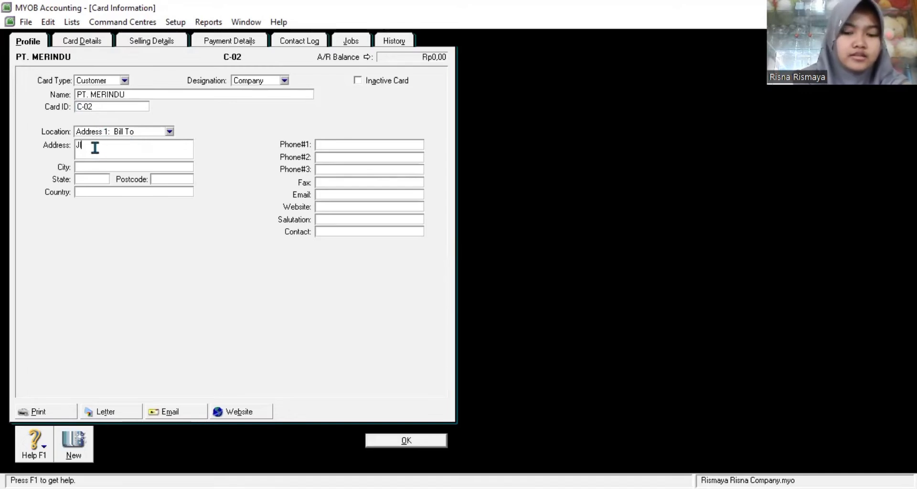
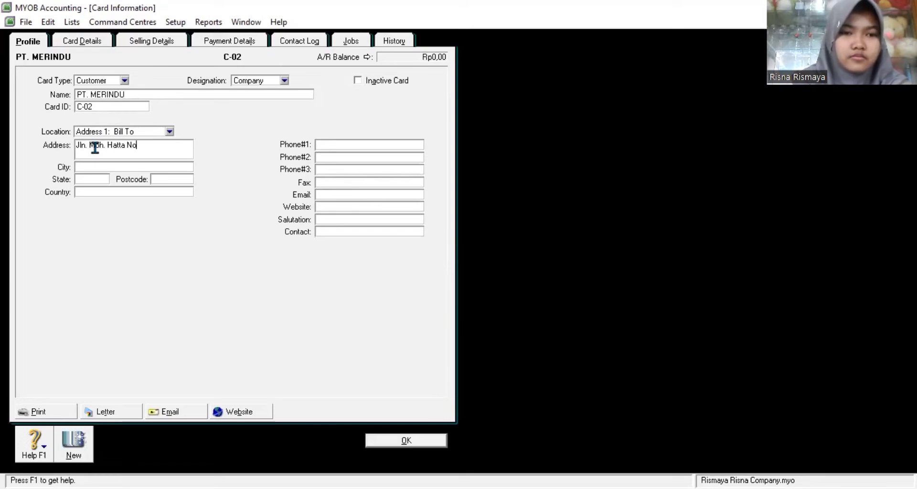
click(89, 168)
text(Yogya)
click(87, 192)
text(Indonesia)
click(321, 144)
click(328, 231)
text(Bu Devi)
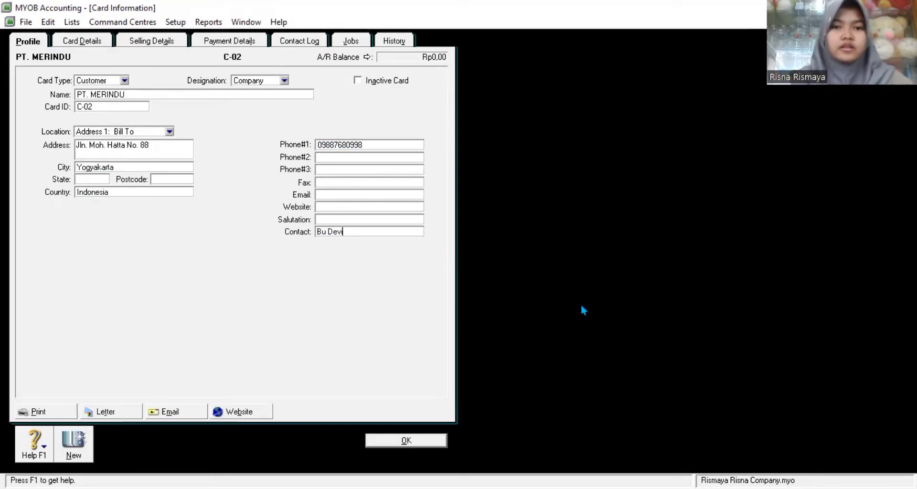
click(407, 440)
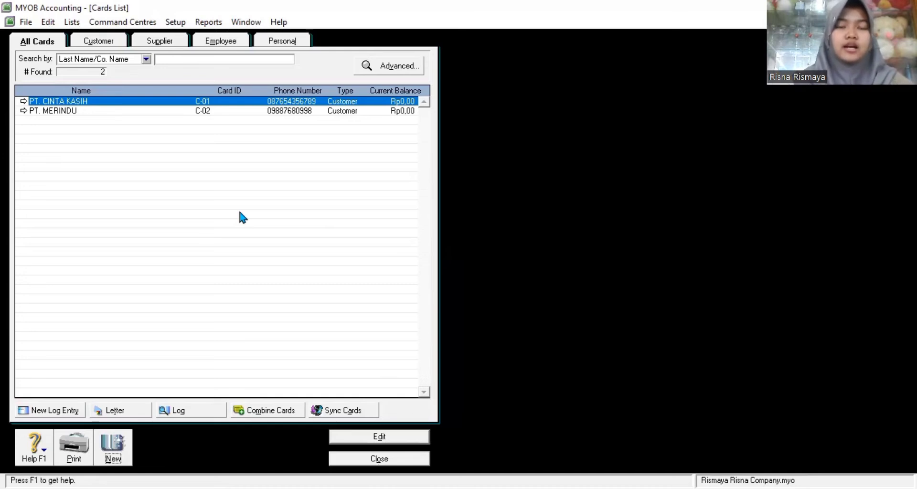
Step: Create a new Supplier card named PT. RAHAYU
click(112, 446)
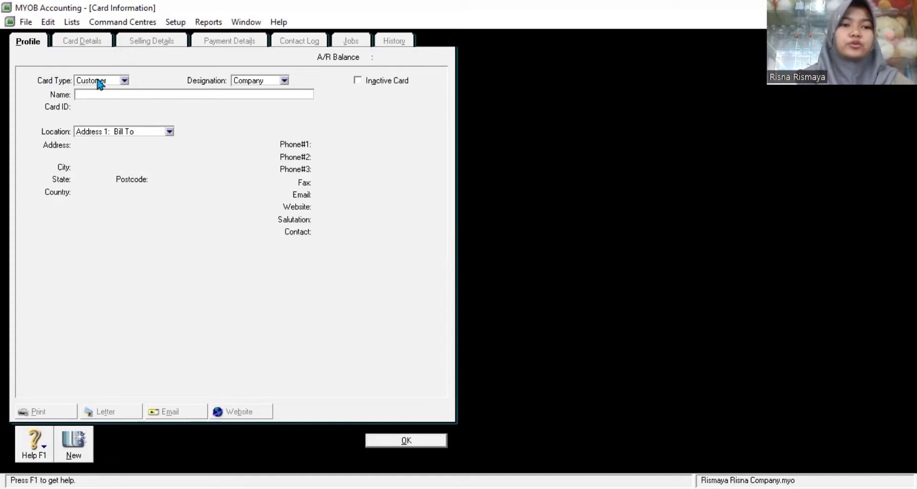
click(125, 81)
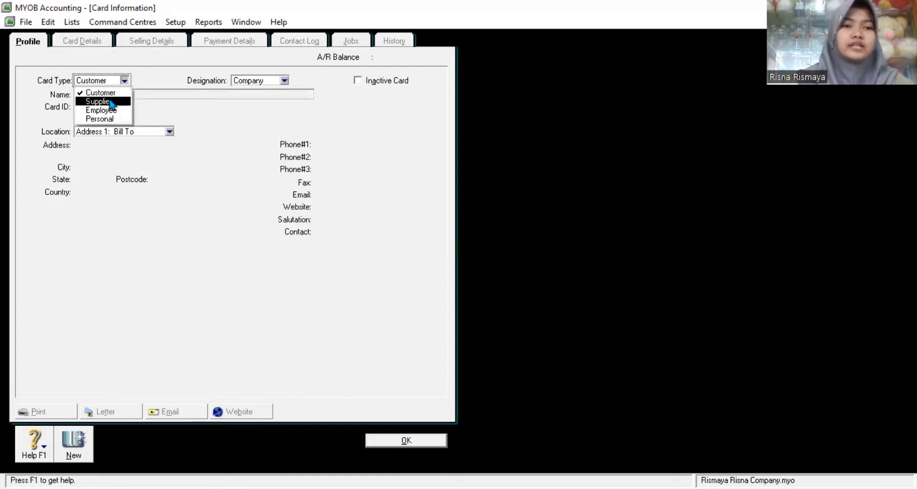
click(110, 102)
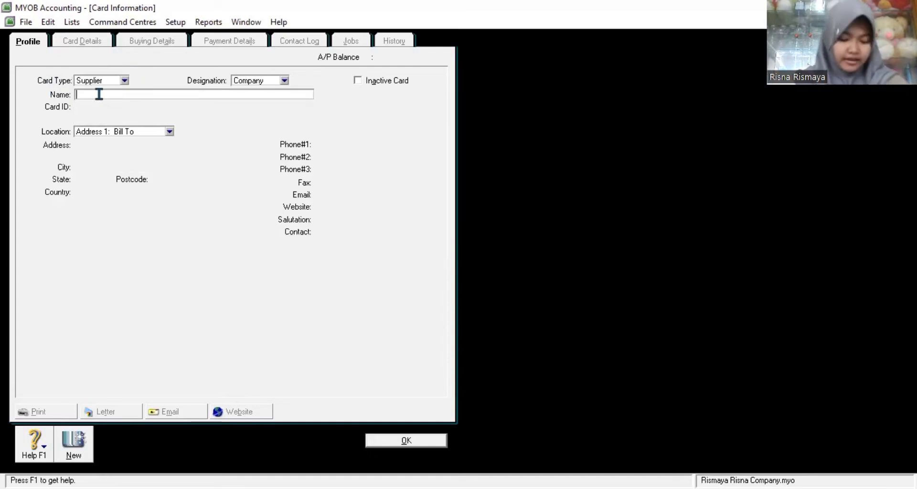
text(PT. T)
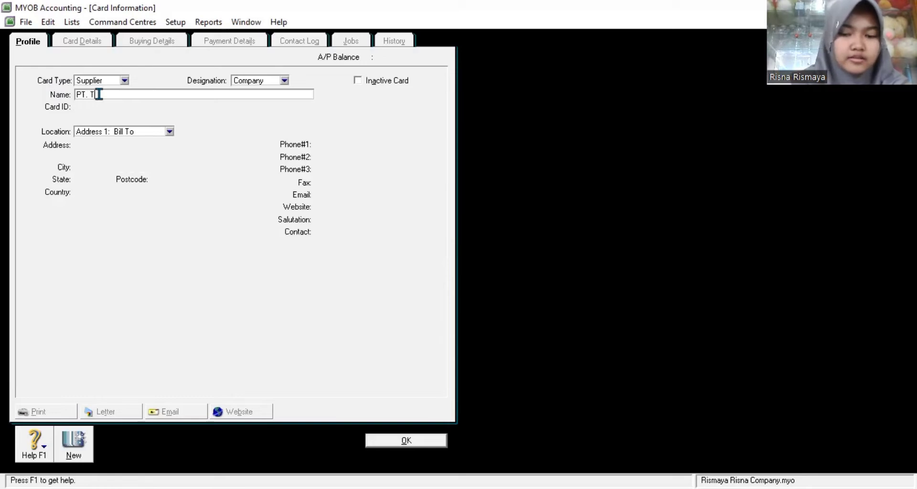
key(BackSpace)
text(RAHAYU)
key(Tab)
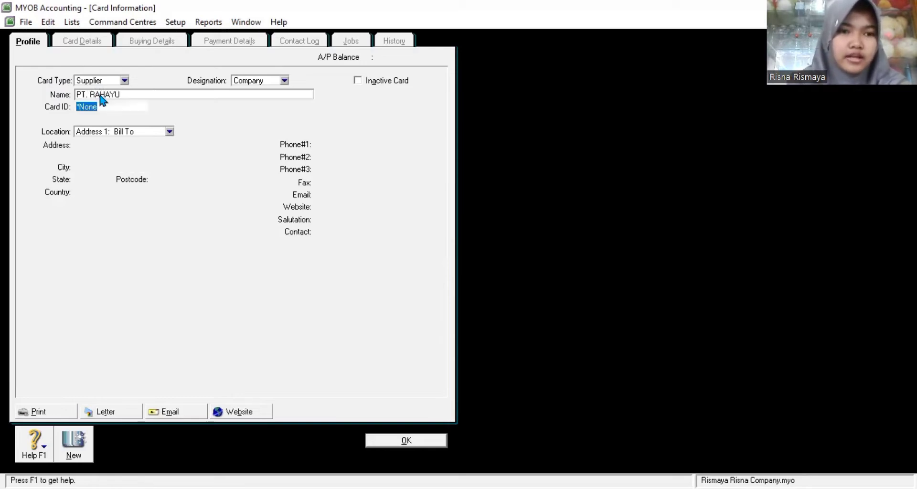
Step: Enter the supplier's street address, city Tasikmalaya, country Indonesia, phone and contact person, then save
click(97, 146)
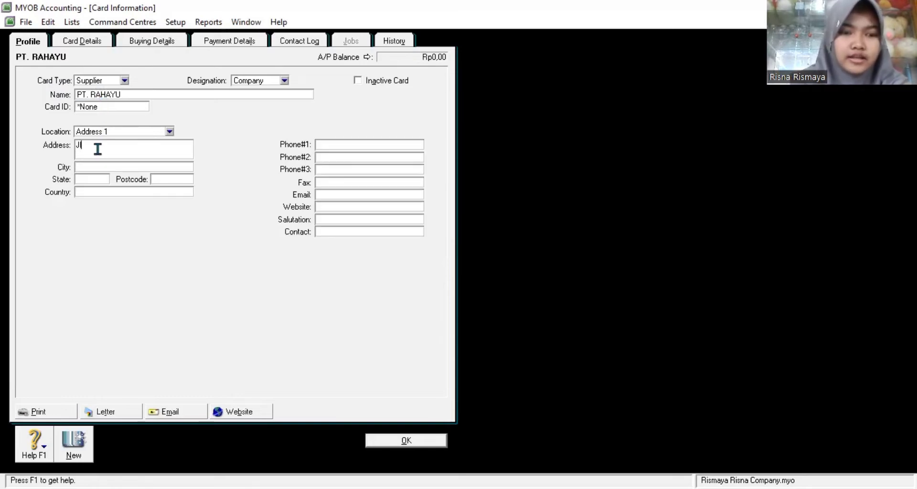
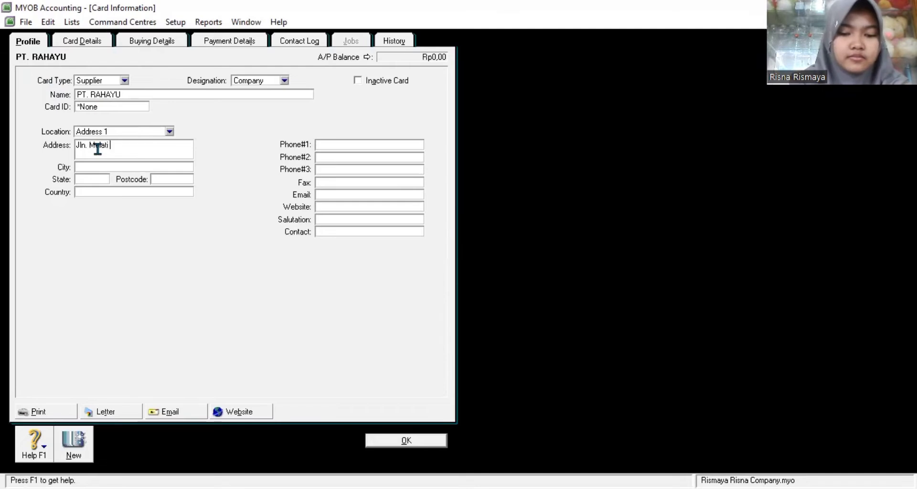
click(99, 166)
text(Tasikmalata)
key(BackSpace)
text(ya)
click(90, 191)
text(Indonesia)
click(344, 144)
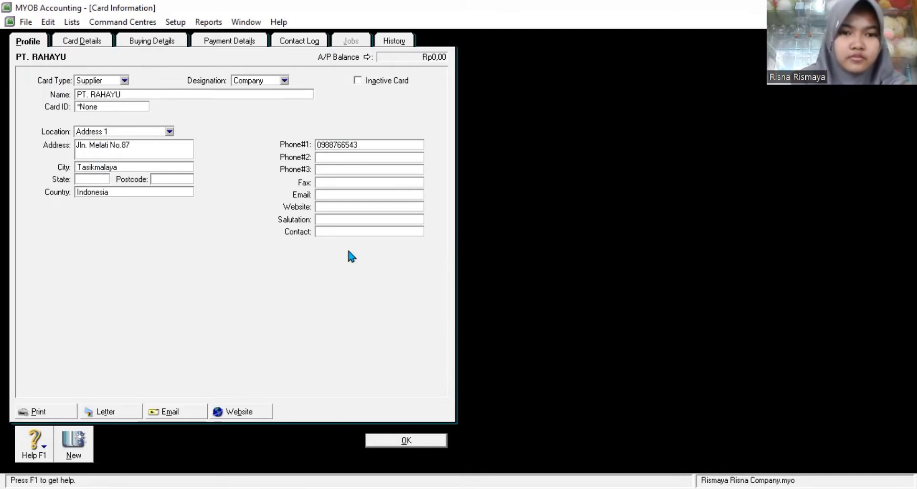
click(327, 231)
text(Bu Tia)
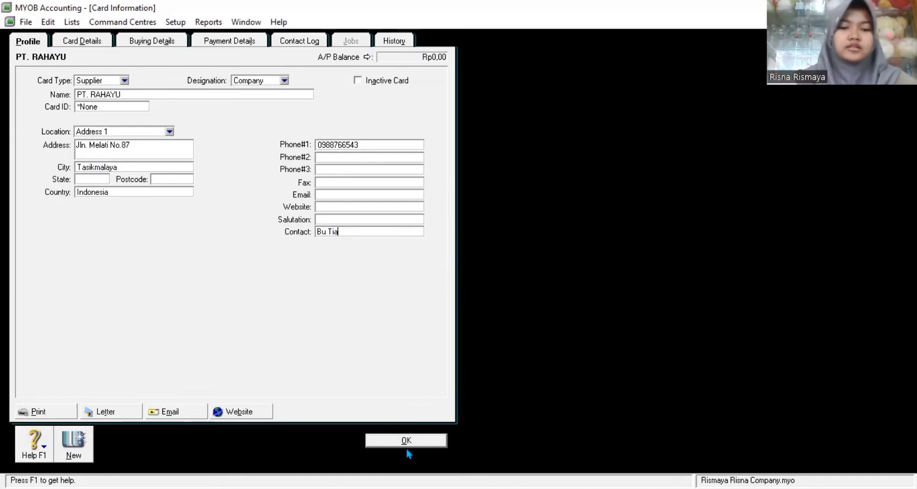
click(401, 444)
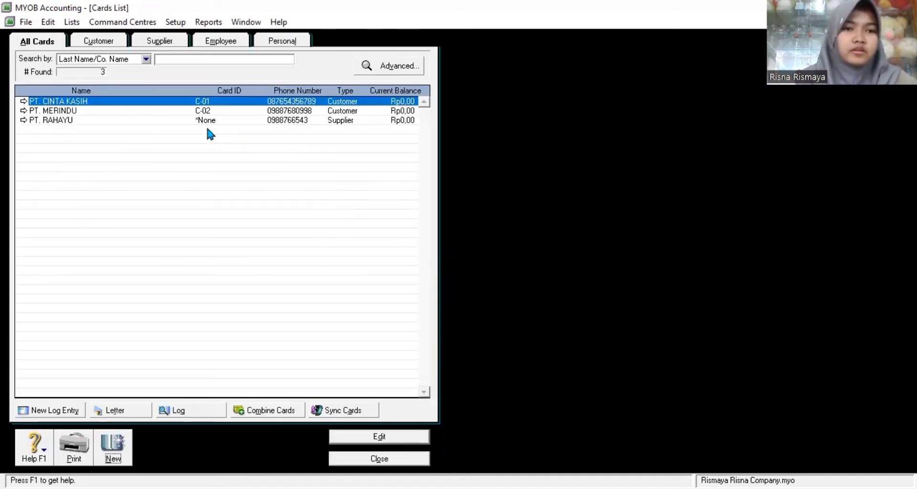
Step: Give supplier PT. RAHAYU the card ID S-01
double_click(198, 112)
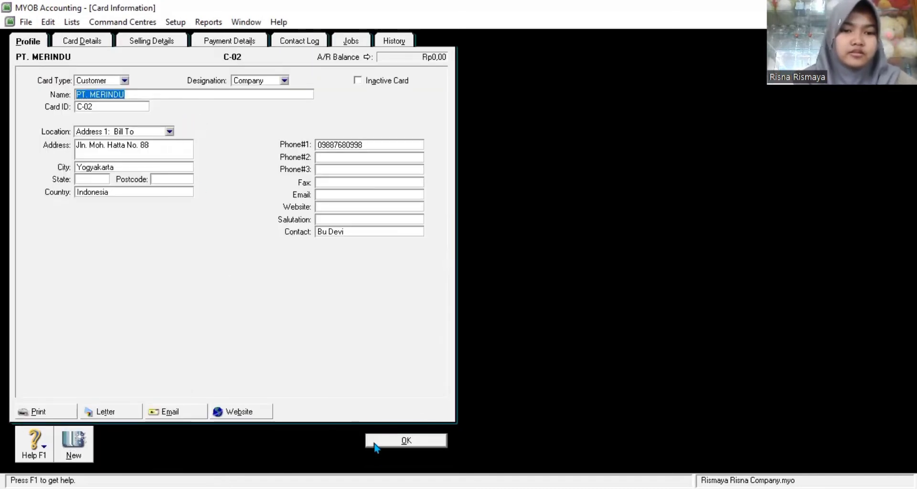
click(383, 438)
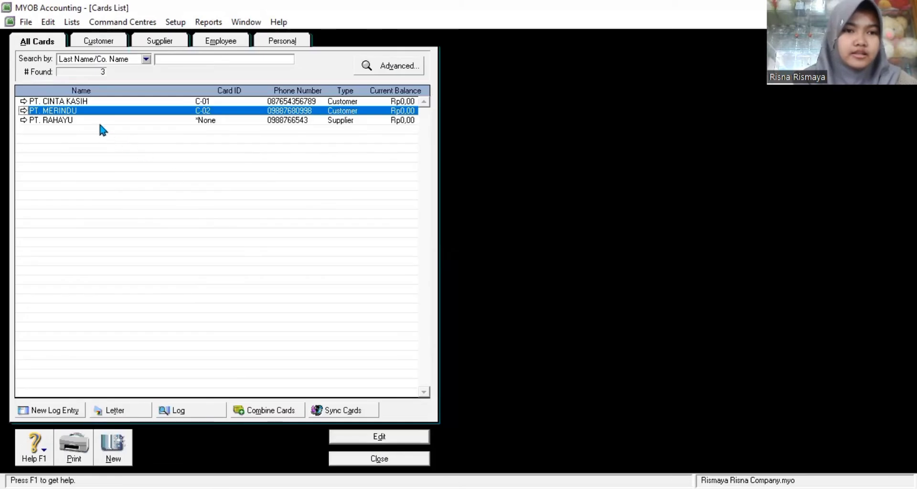
double_click(97, 121)
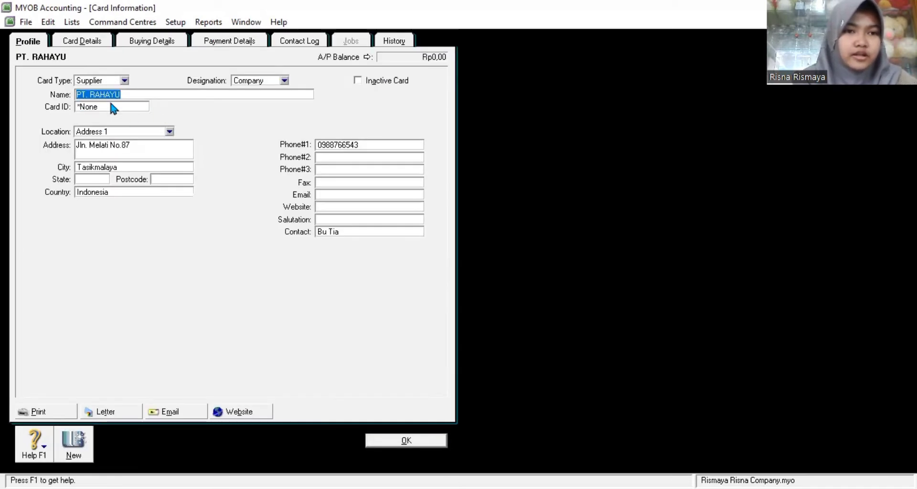
click(110, 106)
text(S-01)
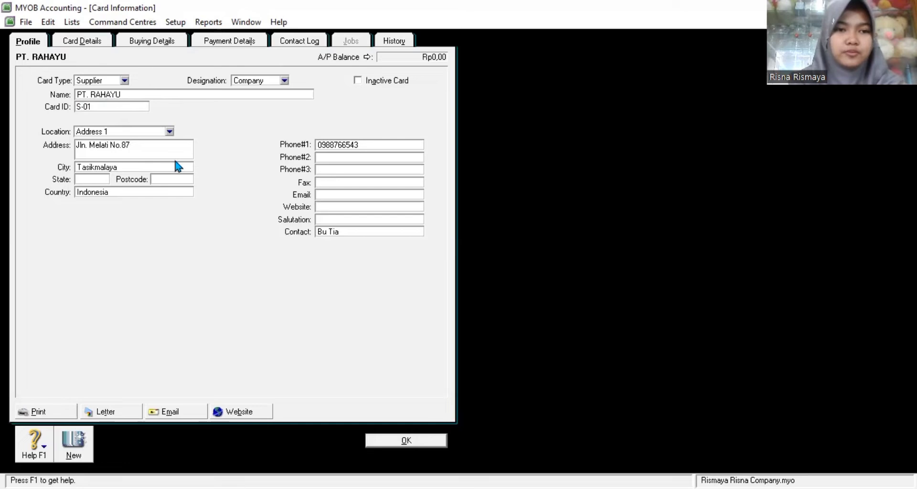
click(392, 439)
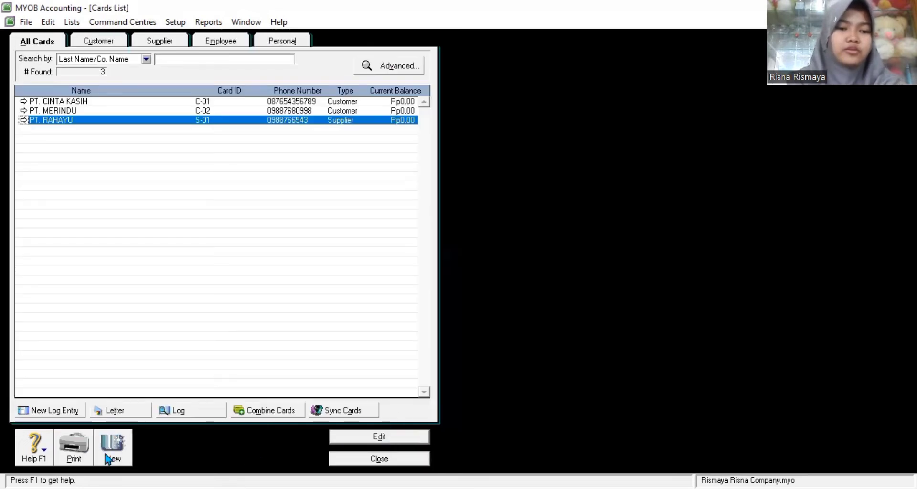
Step: Start a new supplier card named PT. RISMAYA
click(120, 435)
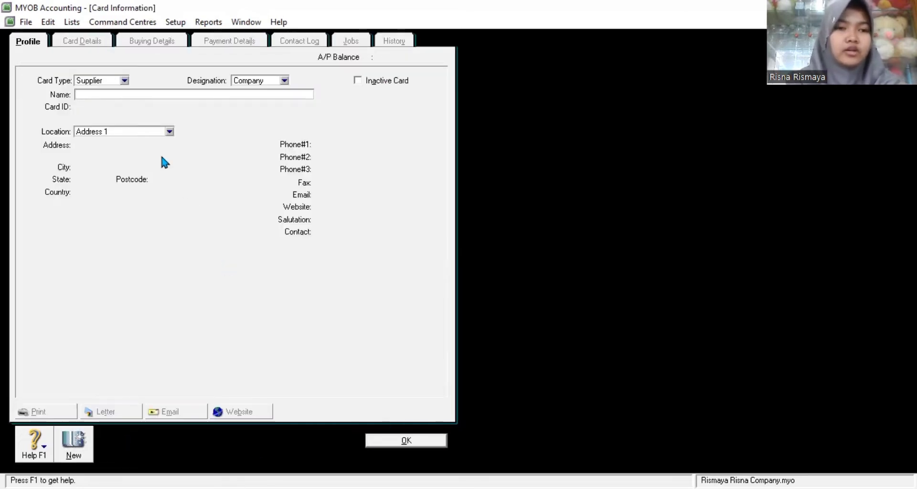
text(PT.)
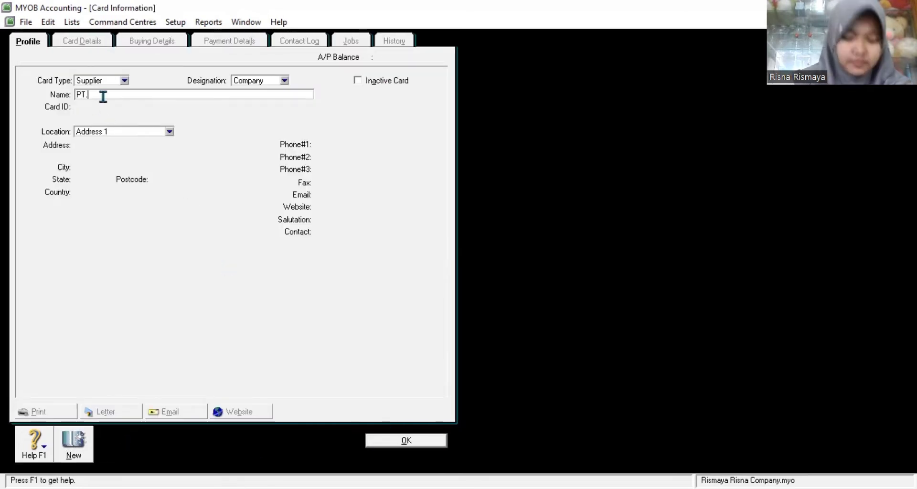
text( RISMAYA)
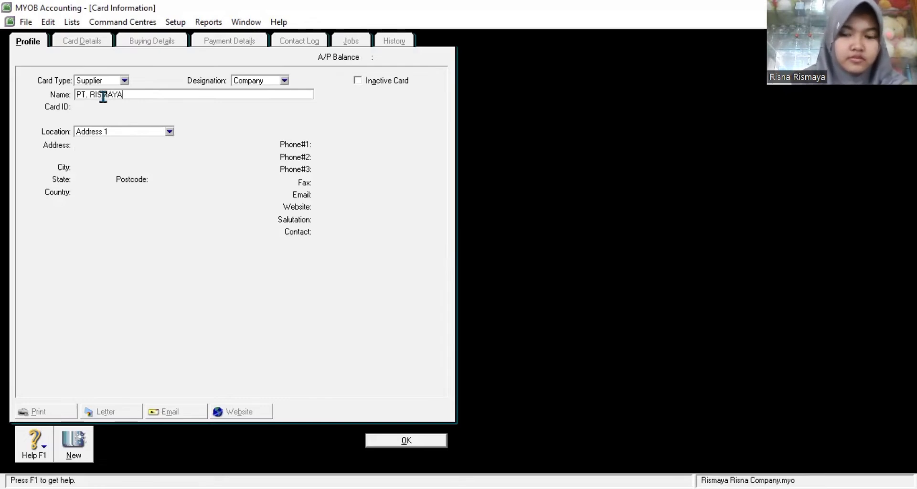
key(Tab)
Step: Fill in PT. RISMAYA's street address, city Bandung, country Indonesia, phone and contact person, and save
click(94, 146)
click(96, 166)
text(Bandun)
click(94, 192)
text(Indonesia)
click(332, 144)
click(322, 231)
text(Bu Risna)
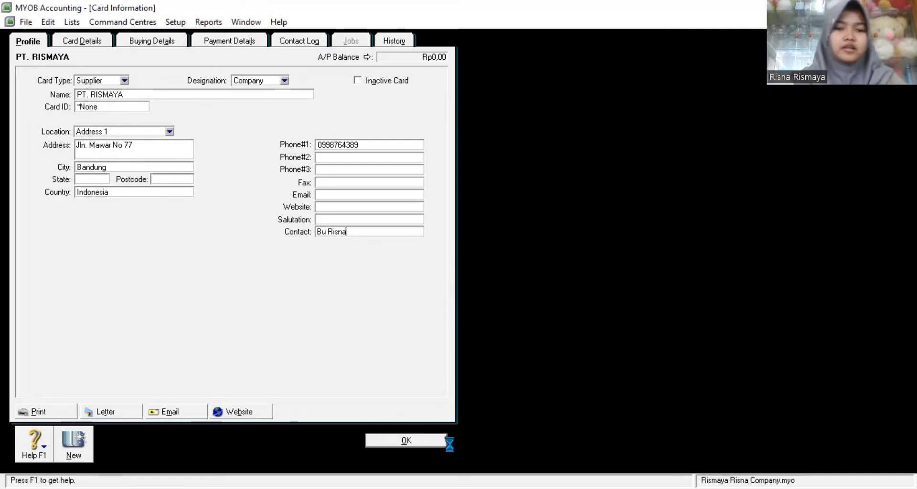
click(447, 441)
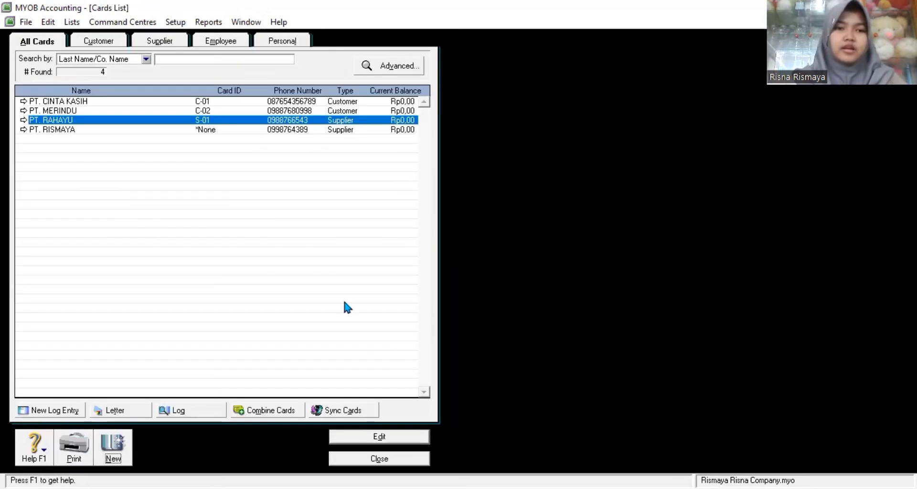
Step: Set PT. RISMAYA's card ID to S-02
double_click(92, 130)
click(92, 107)
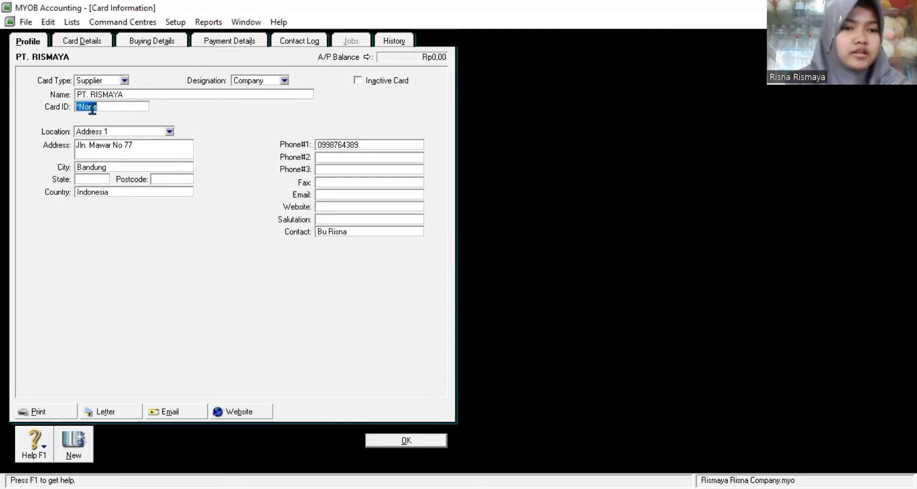
text(S-02)
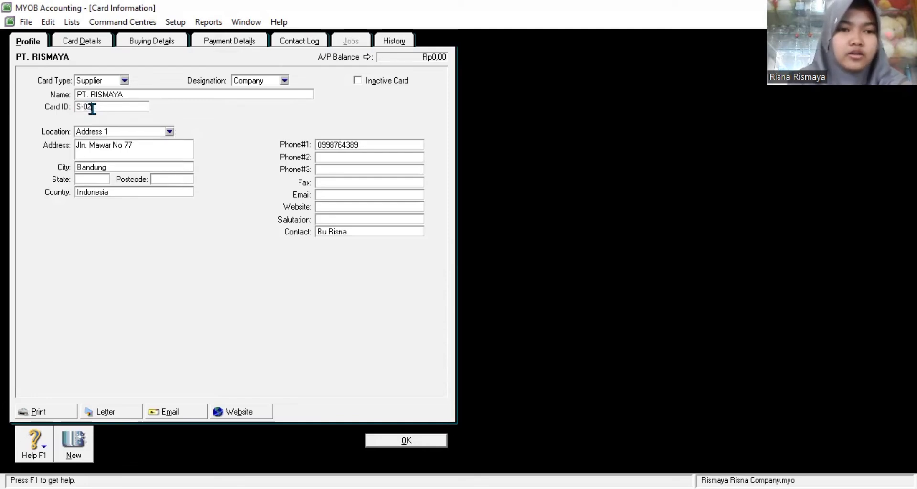
click(414, 441)
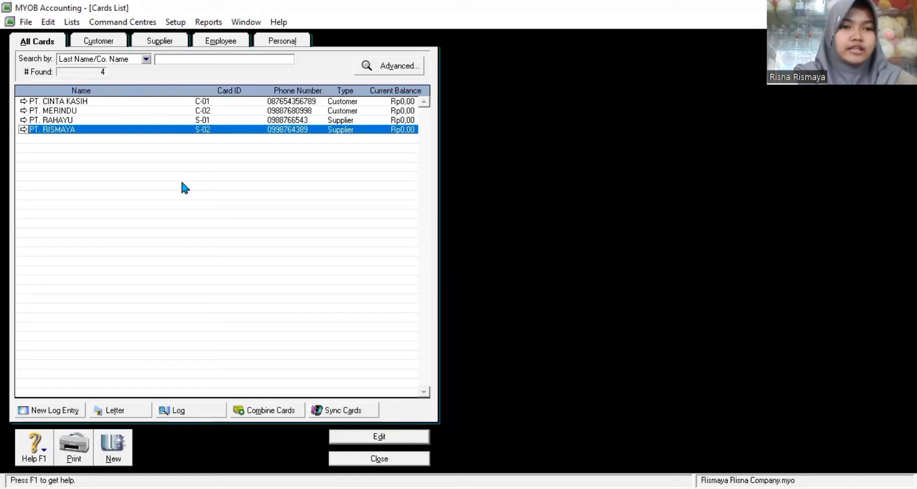
click(106, 440)
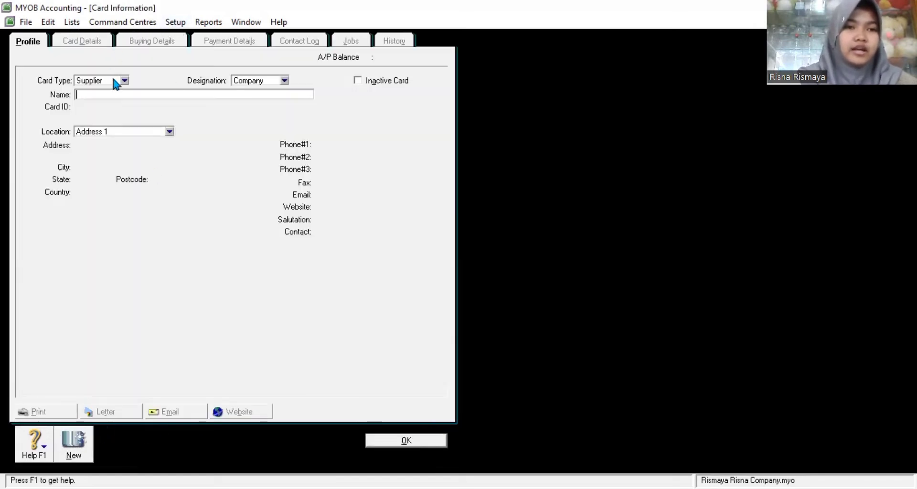
Step: Save an Employee card with ID K-01, entering the employee's last and first names
click(100, 80)
click(100, 108)
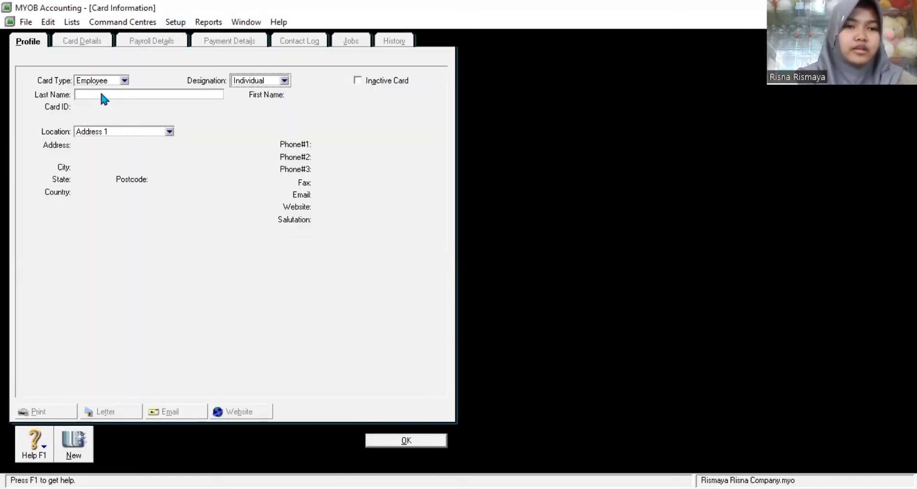
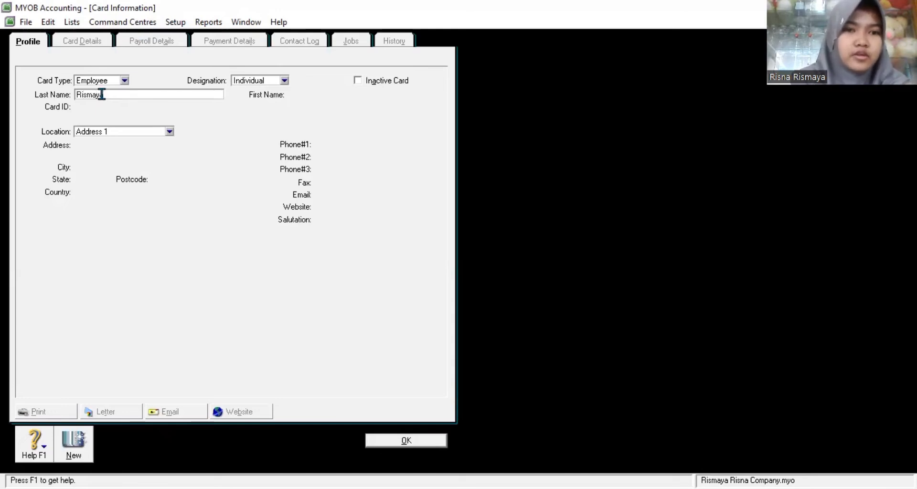
click(94, 107)
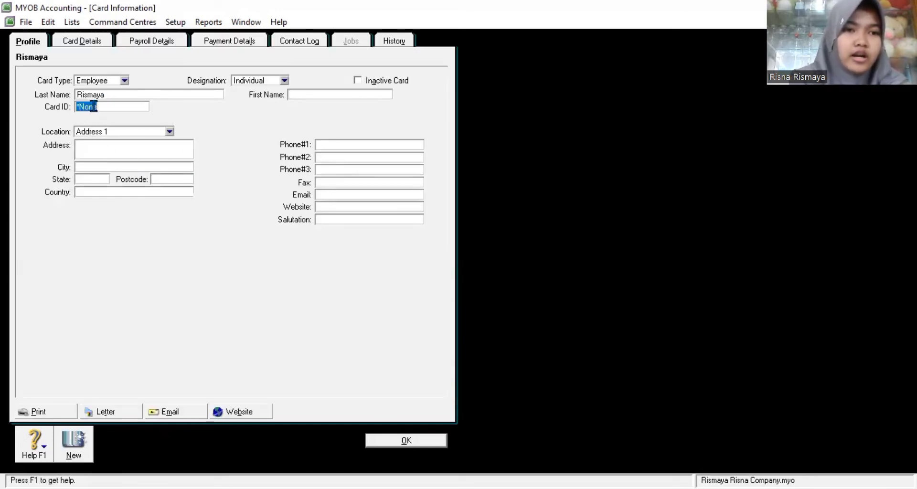
text(K-01)
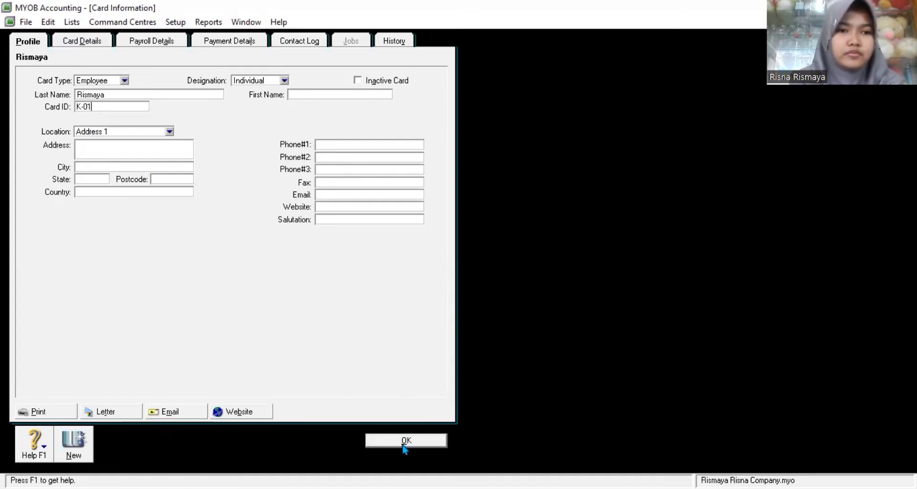
click(311, 93)
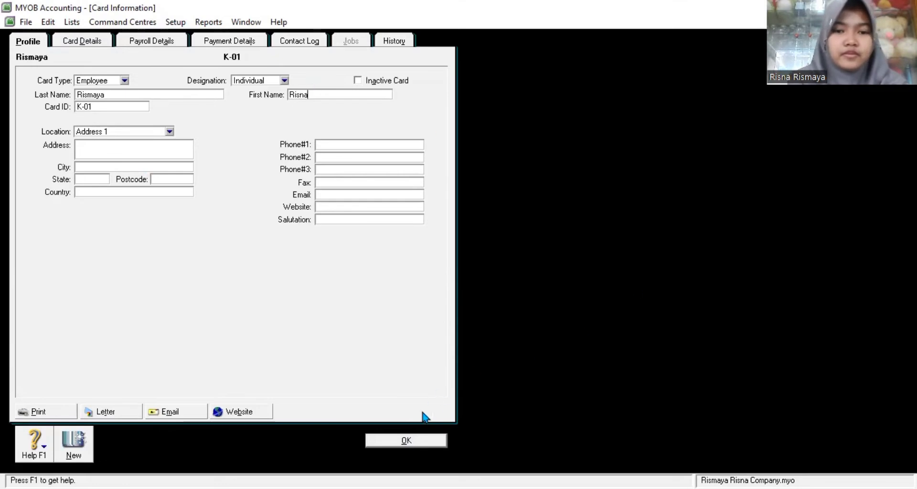
click(404, 440)
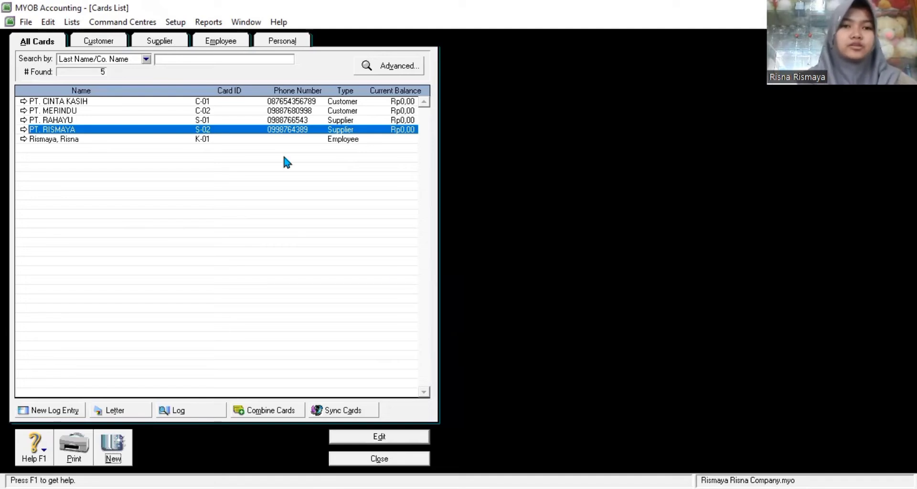
click(92, 42)
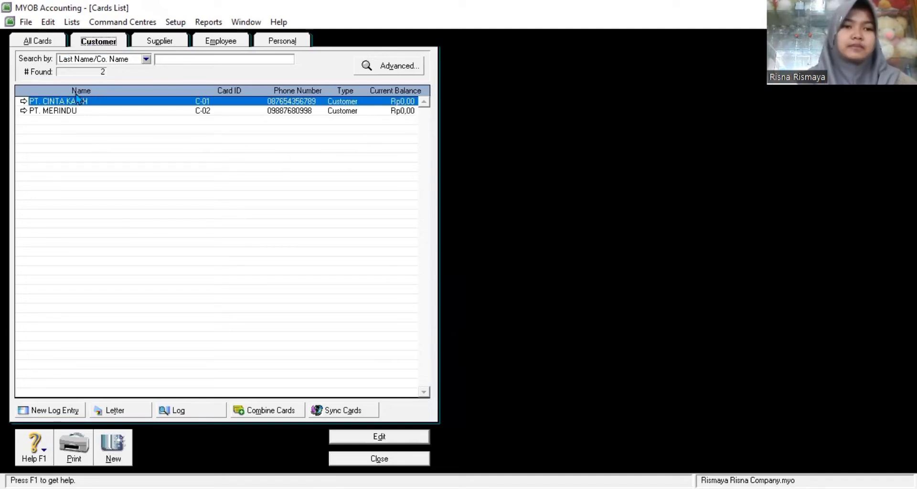
Step: Review the supplier, employee and customer card lists, then close the Cards List
click(165, 41)
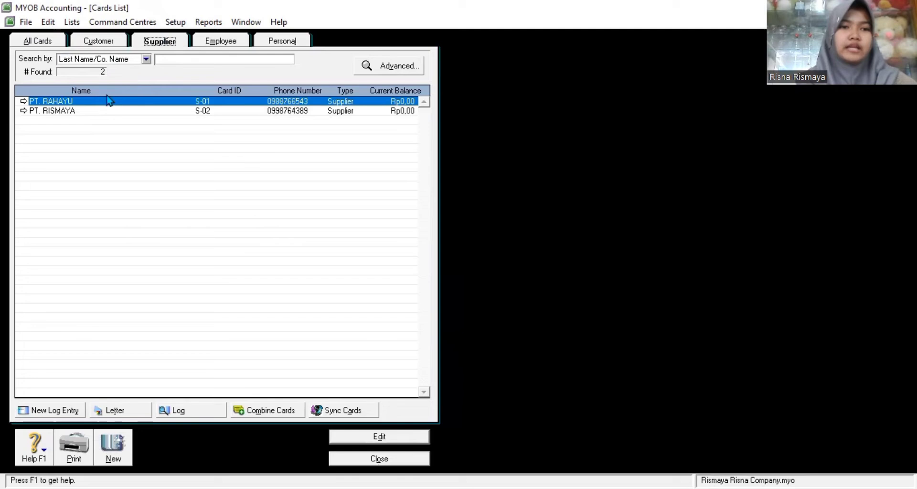
click(235, 46)
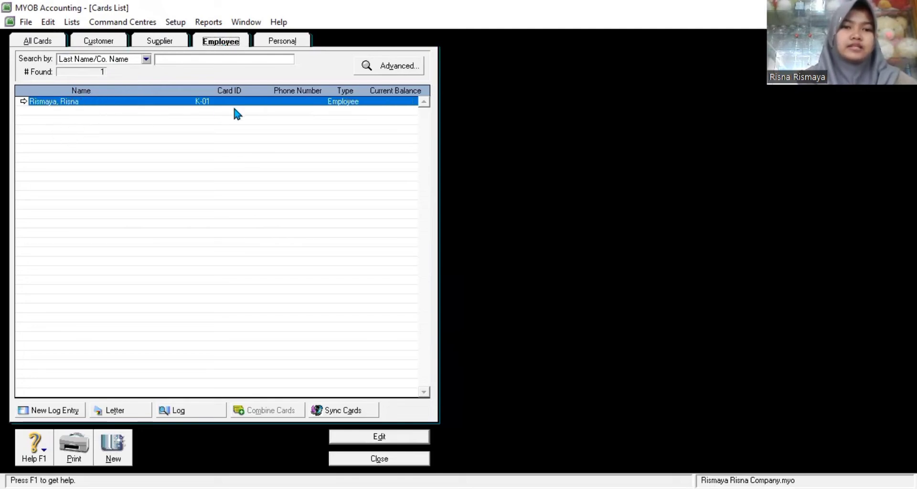
click(160, 41)
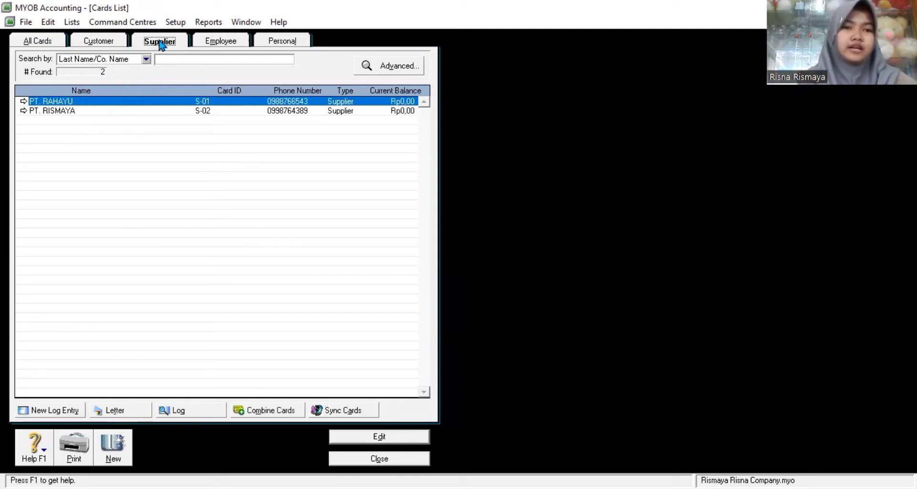
click(115, 41)
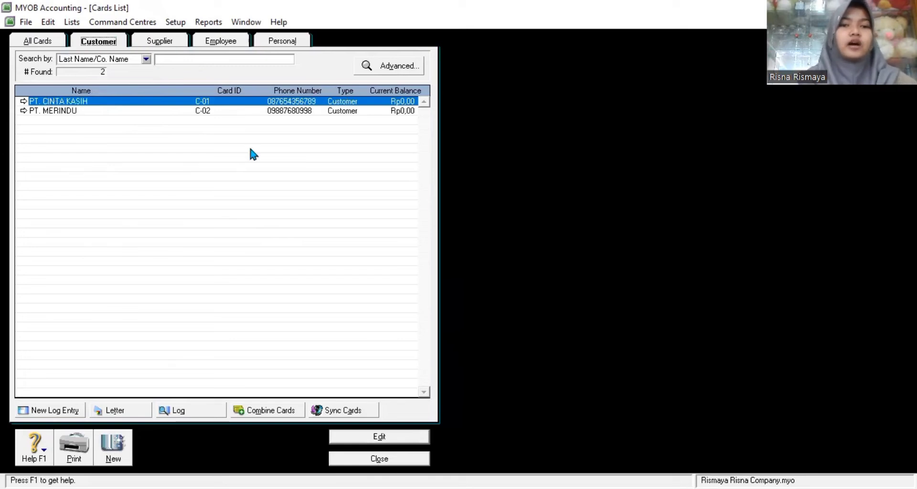
click(399, 461)
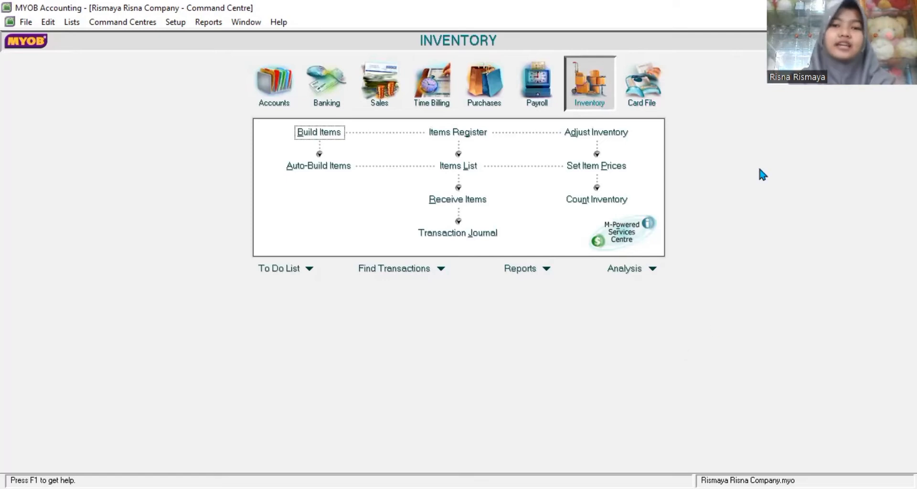
Step: Create new item LA 'Laptop ASUS', marked as bought, sold and kept in inventory
click(470, 167)
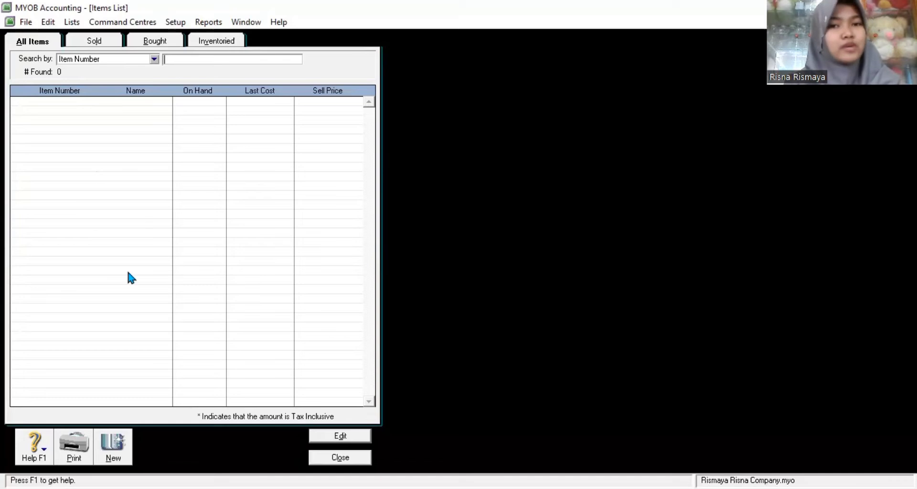
click(116, 443)
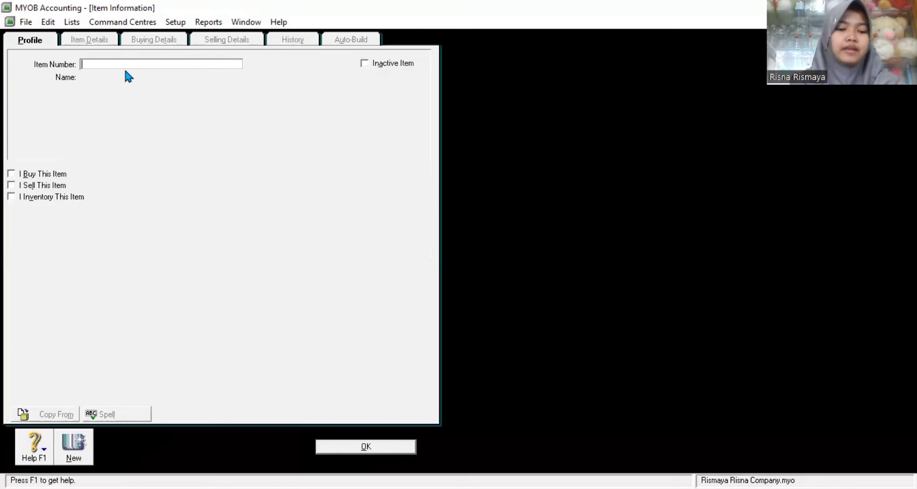
text(LA)
key(Tab)
text(Lap)
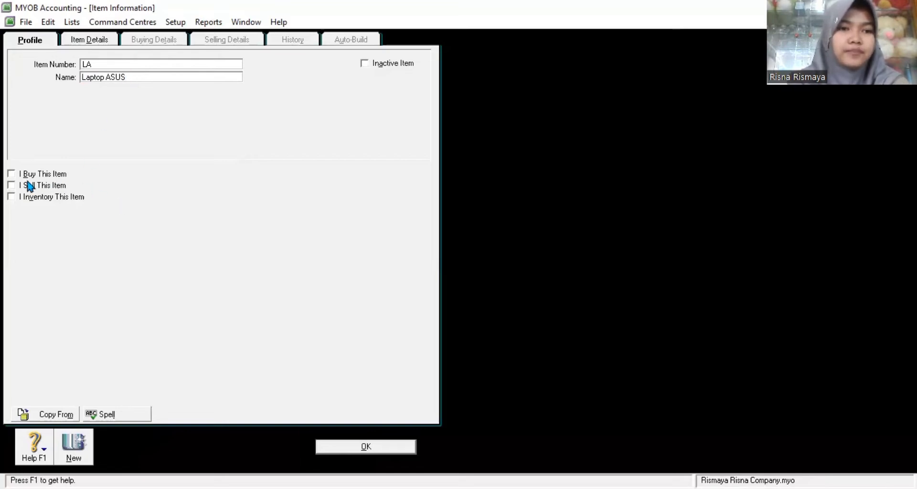
click(12, 175)
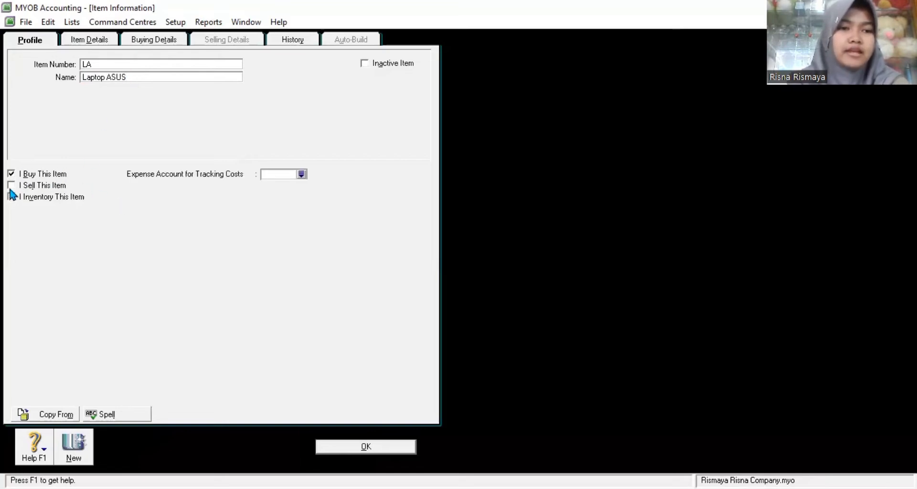
click(11, 185)
click(10, 197)
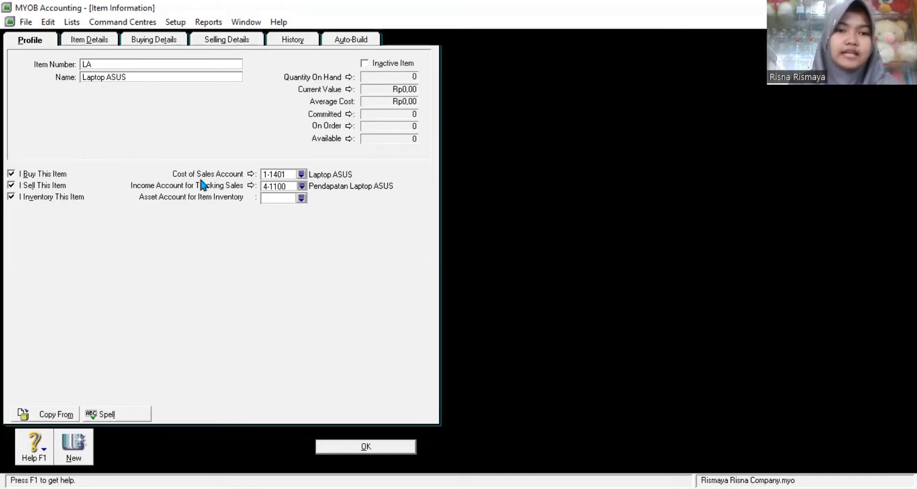
Step: Link the item to cost of sales account 5-1101 and asset account 1-1401, then save
click(301, 174)
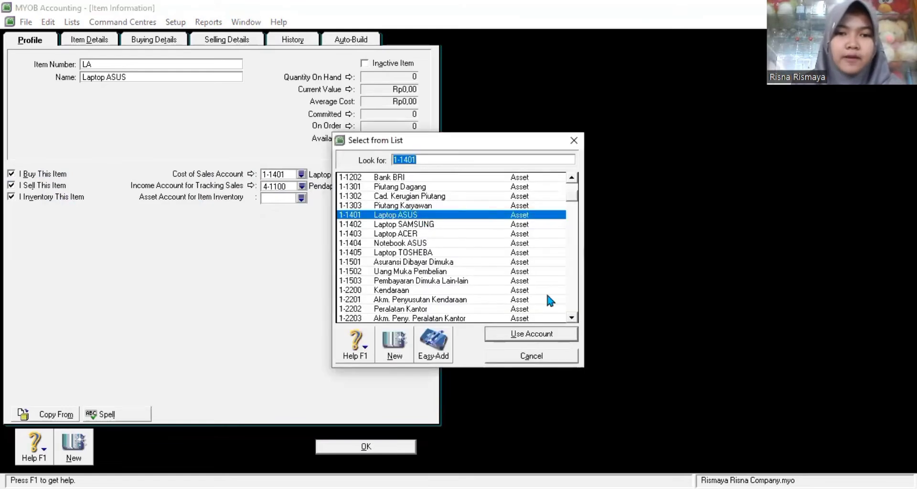
click(571, 318)
drag(572, 319, 571, 319)
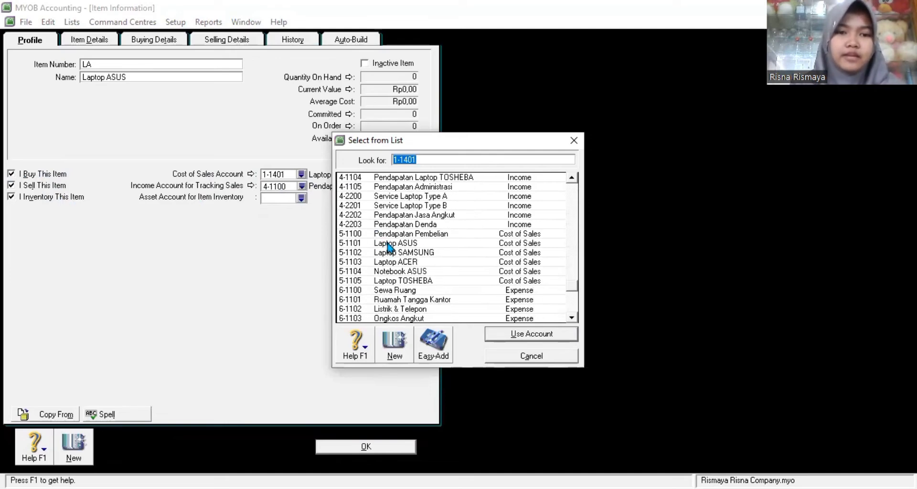
click(390, 245)
click(492, 333)
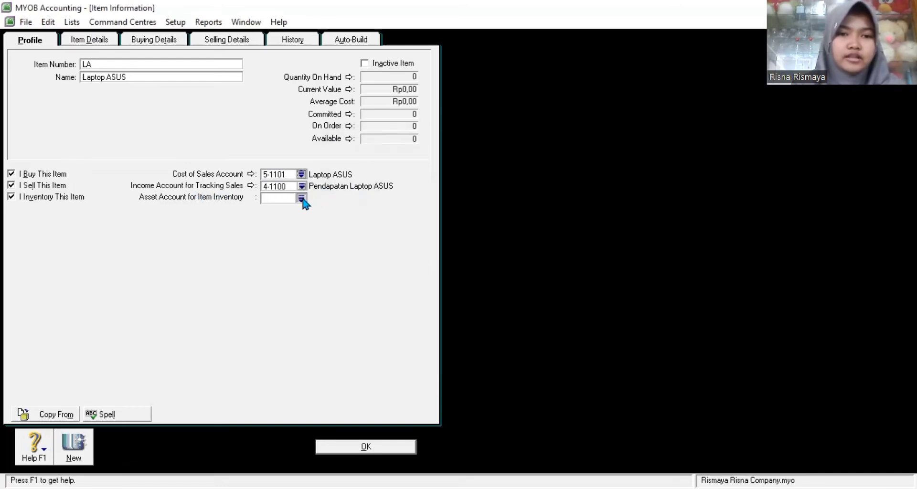
click(301, 198)
click(396, 234)
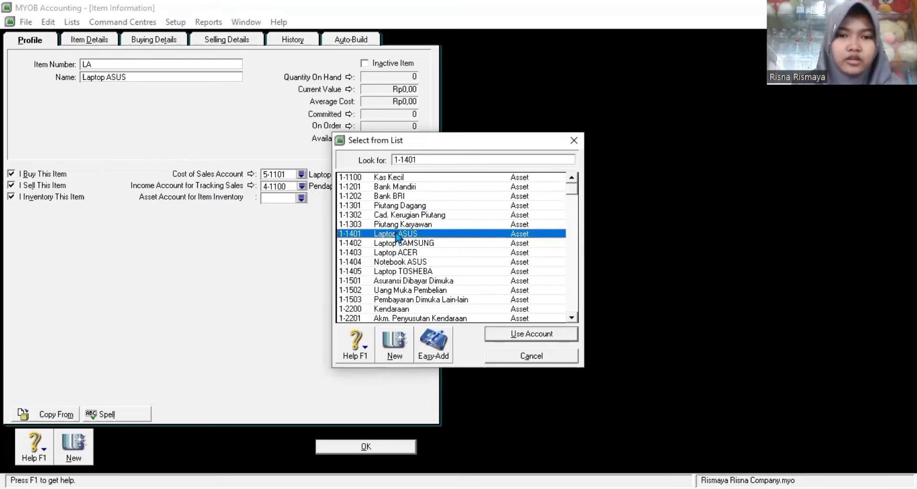
click(530, 334)
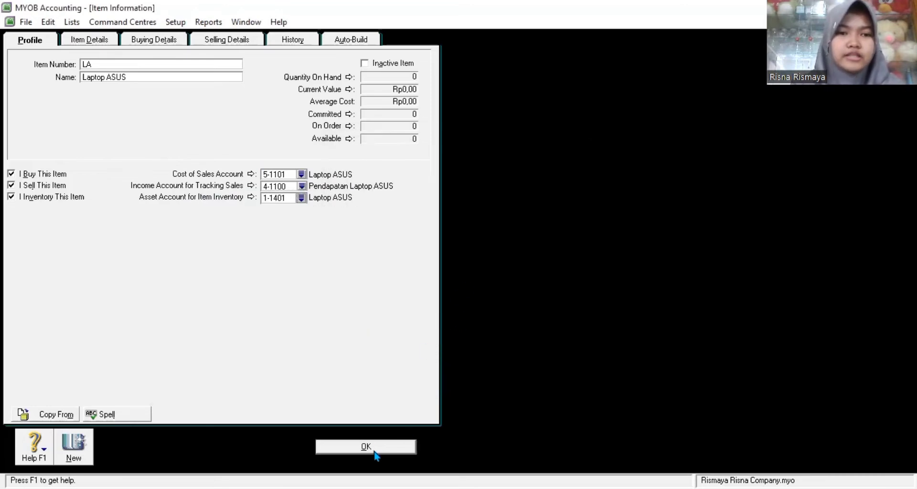
click(375, 454)
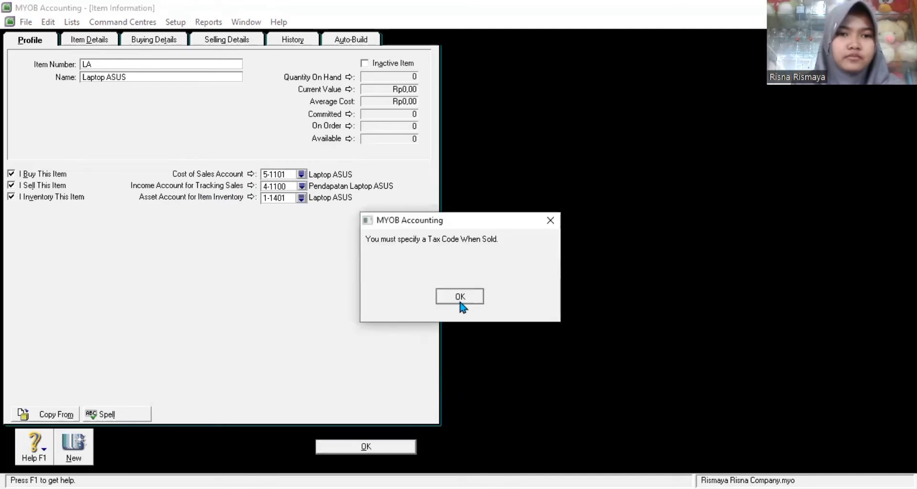
Step: Set the Laptop ASUS selling price to 14000000 with PPN as the sales tax code
click(460, 297)
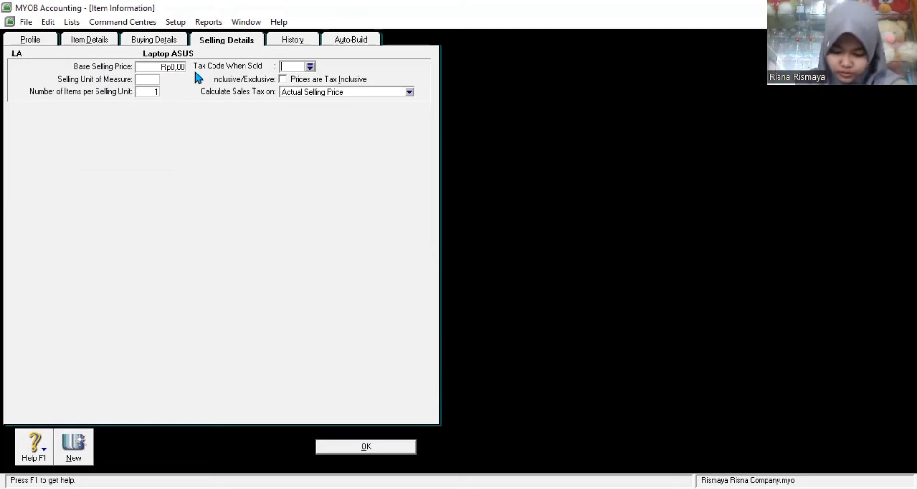
text(14)
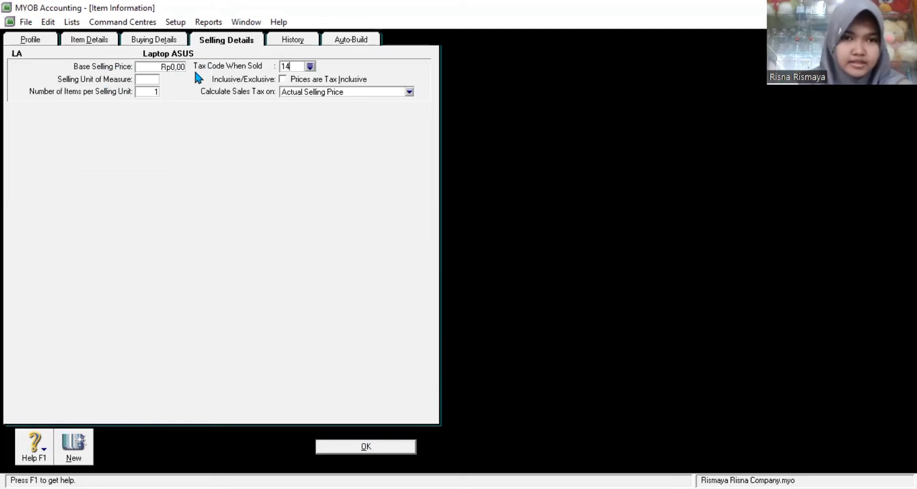
key(BackSpace)
key(BackSpace)
click(173, 67)
text(14000000)
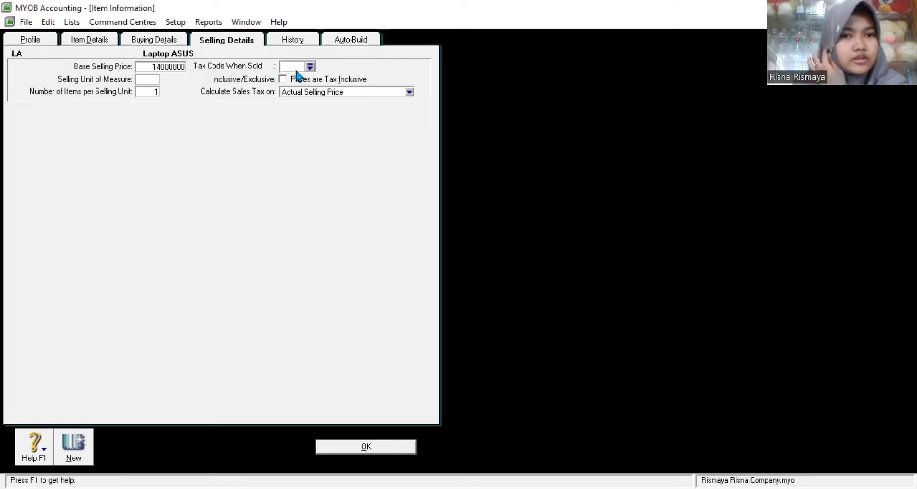
click(310, 66)
text(PRI)
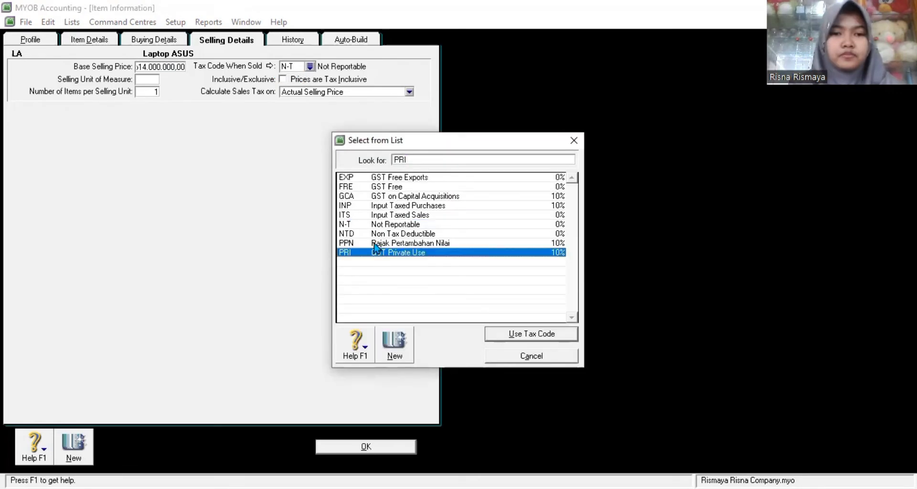
click(378, 243)
click(519, 335)
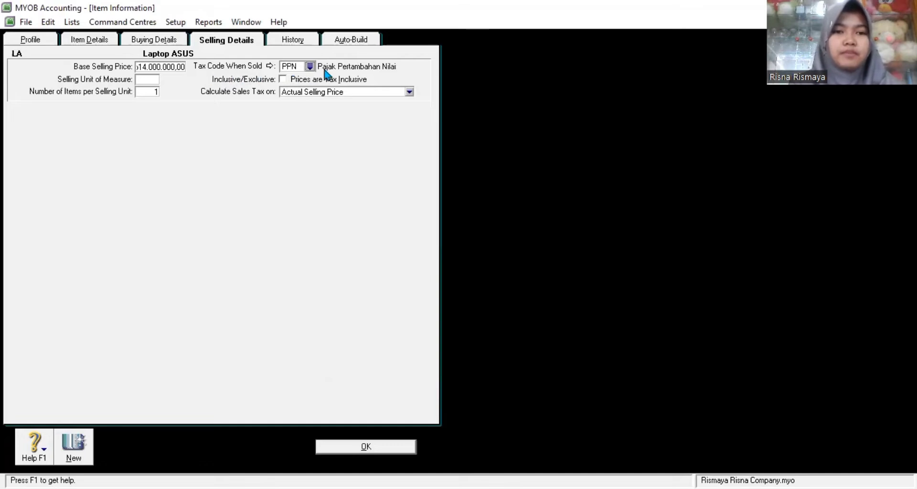
Step: Set the item's purchase tax code to PPN in the buying details
click(155, 42)
key(Tab)
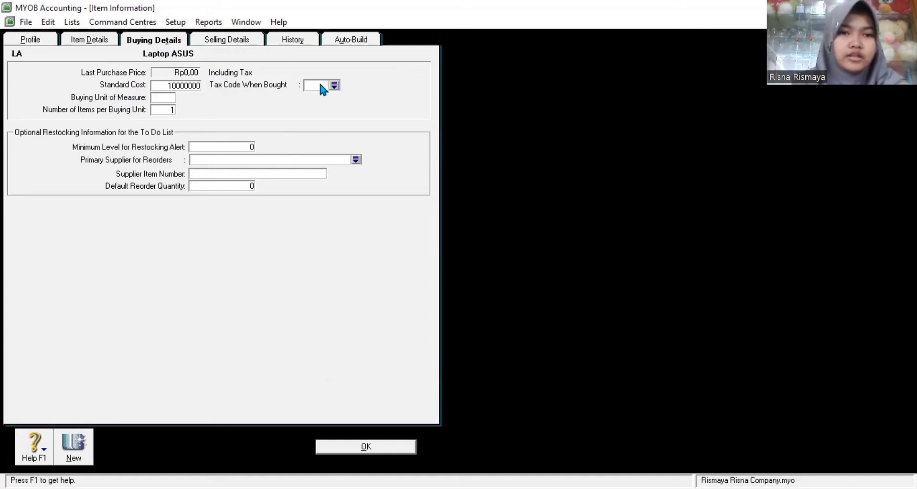
key(Tab)
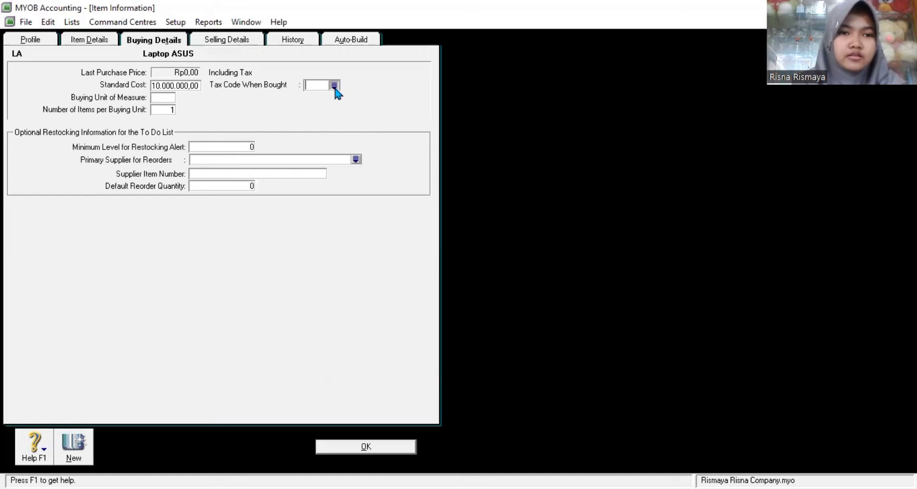
click(334, 86)
click(396, 243)
click(513, 335)
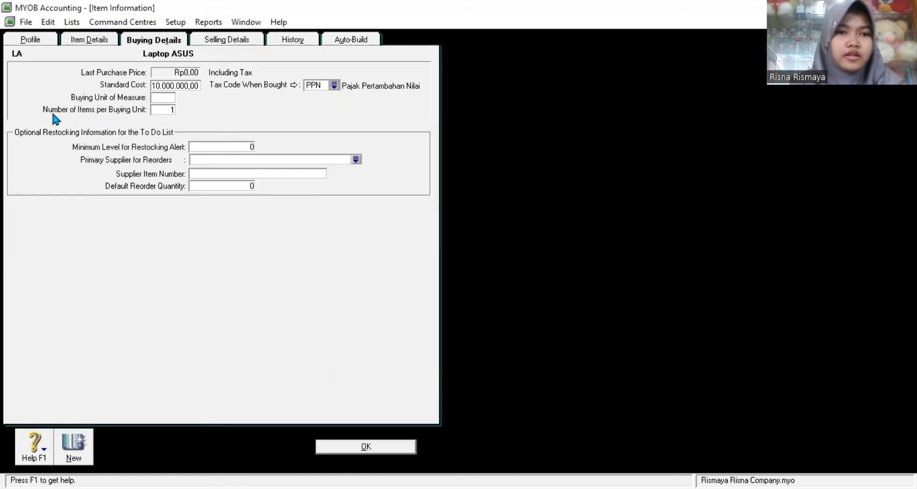
Step: Review the item's Profile, Buying and Selling details, then save Laptop ASUS
click(83, 47)
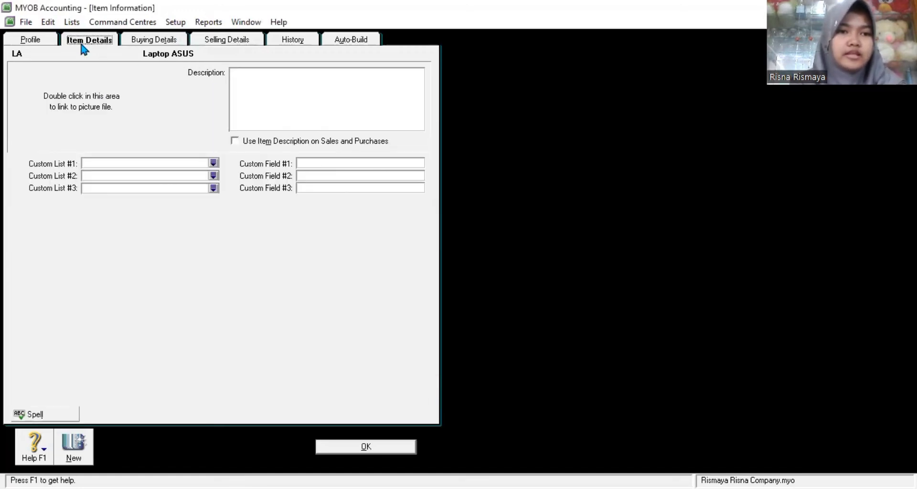
click(52, 40)
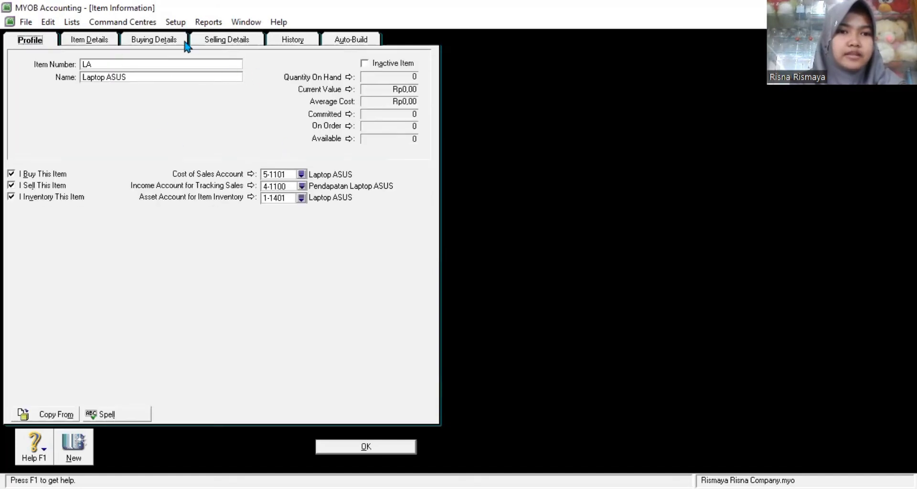
click(170, 39)
click(217, 40)
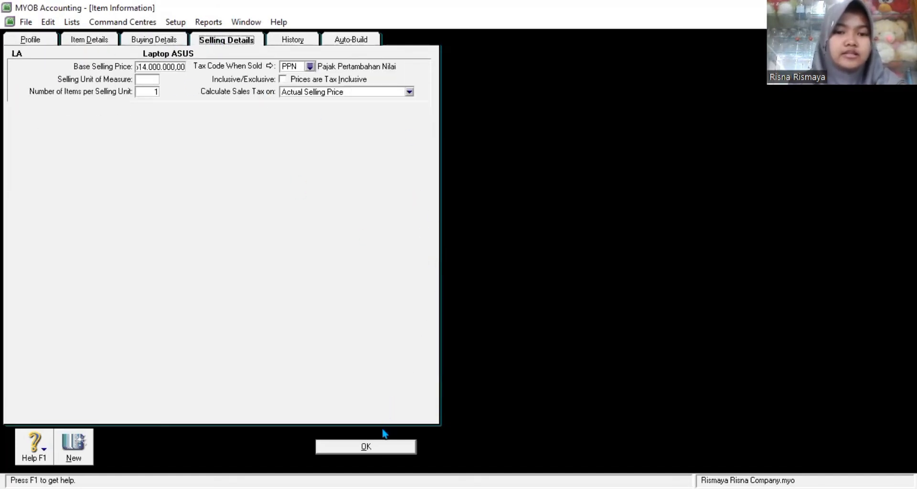
click(376, 446)
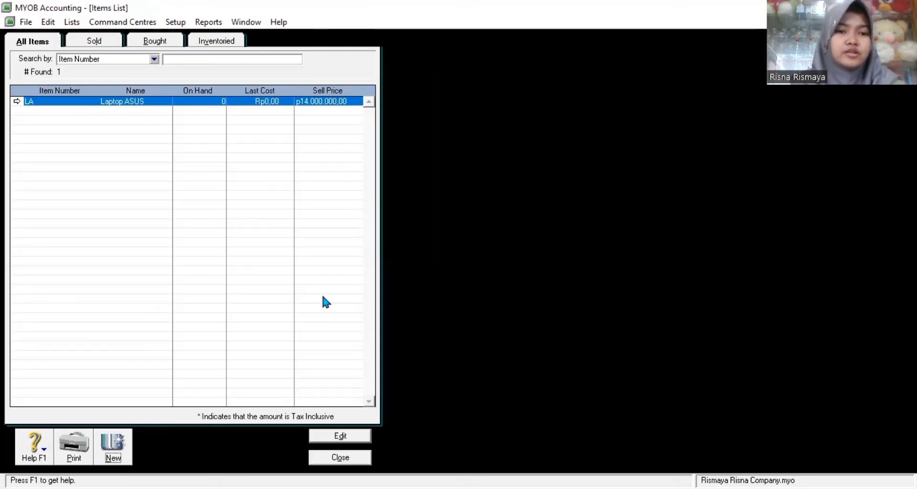
Step: Create item LS 'Laptop SAMSUNG' marked as bought, sold and inventoried
click(114, 441)
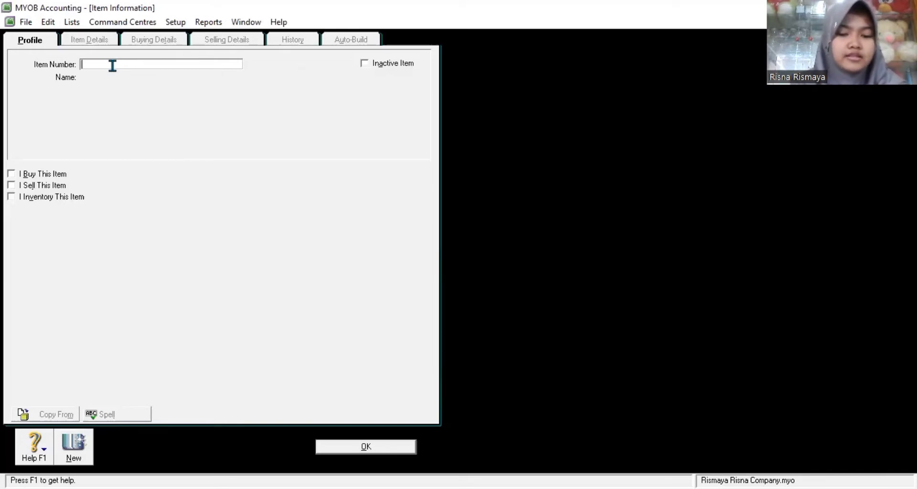
text(LS)
key(Tab)
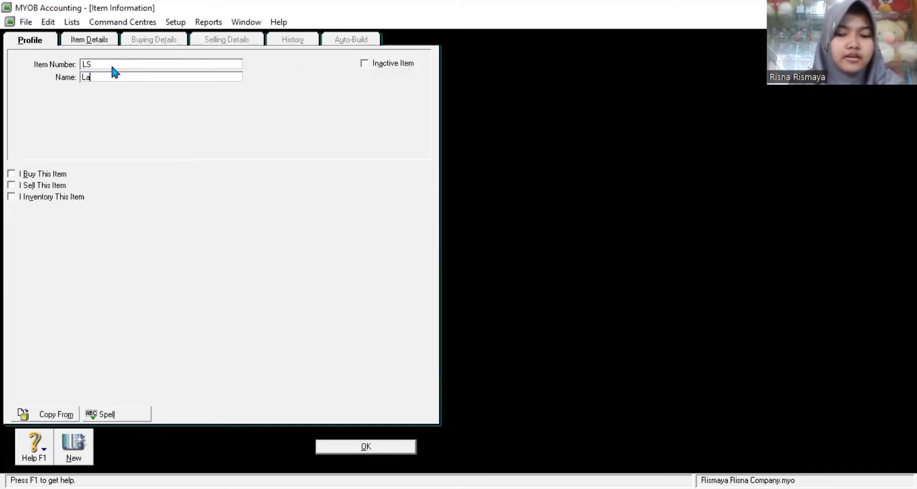
text(Laptop SAMSUNG)
click(10, 173)
click(12, 187)
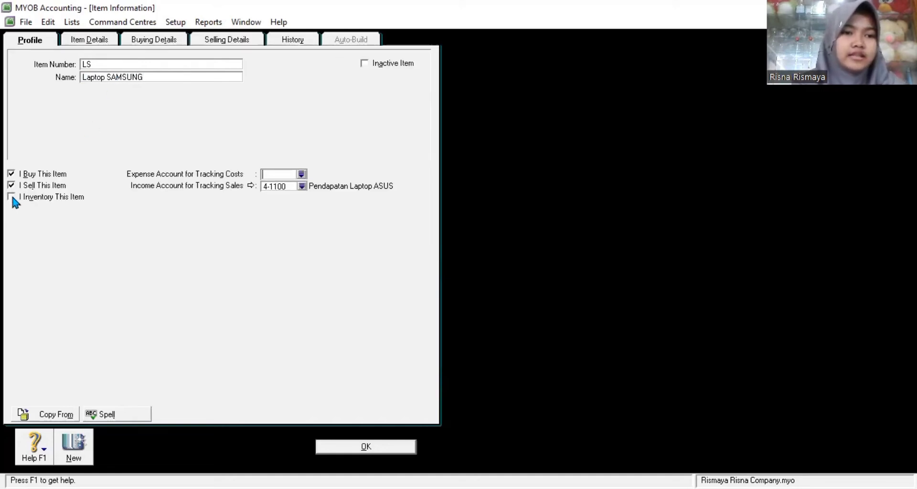
click(13, 197)
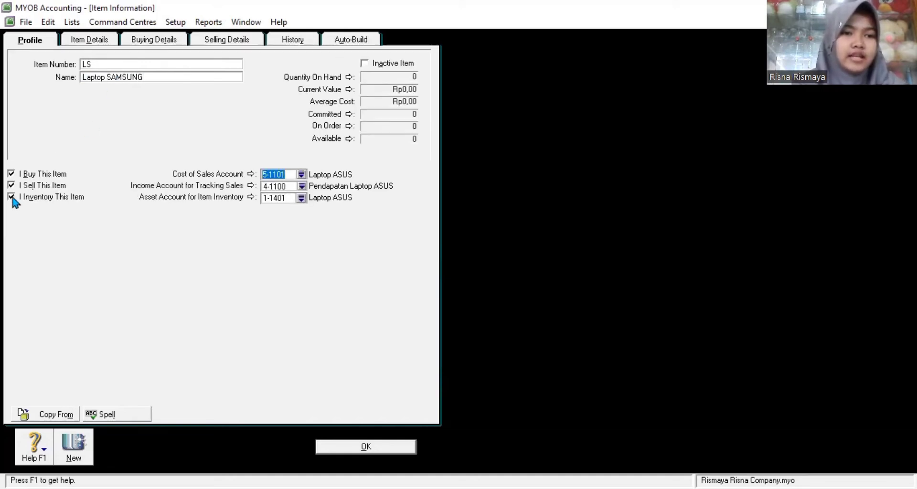
Step: Link Laptop SAMSUNG to accounts 5-1102 cost of sales, 4-1101 income and 1-1402 inventory asset
click(302, 175)
click(406, 225)
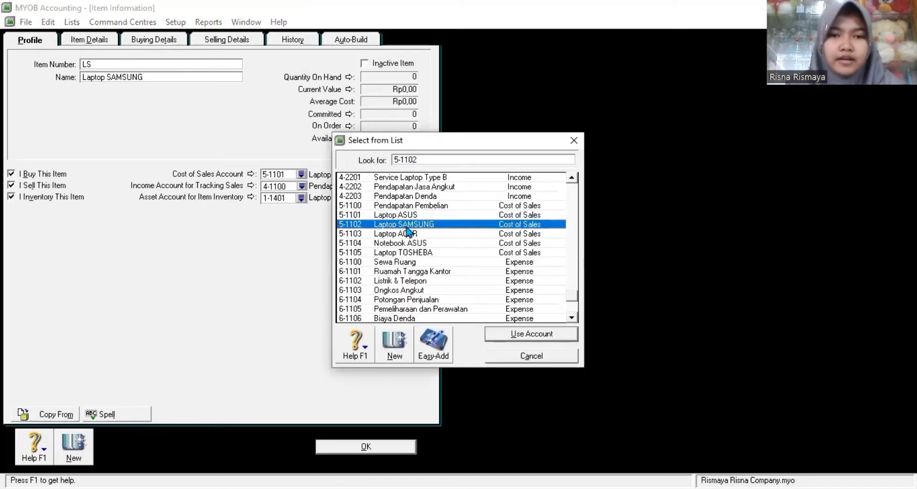
click(500, 332)
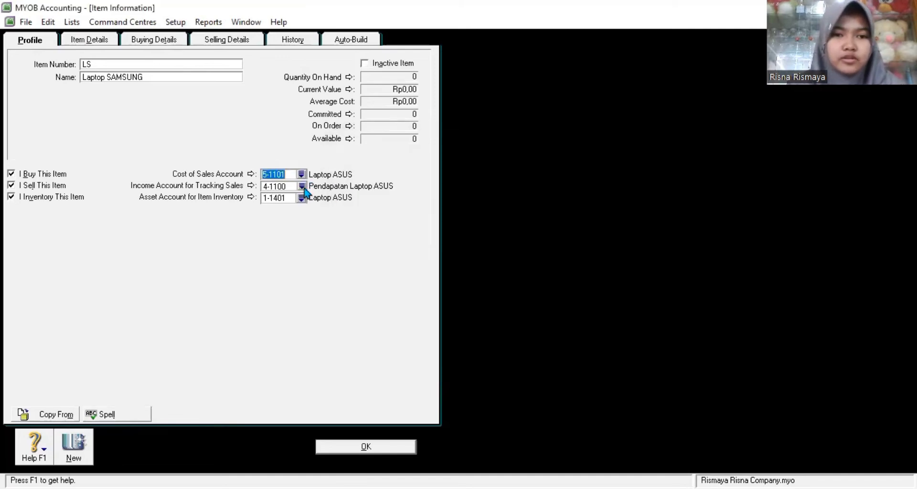
click(302, 186)
click(414, 224)
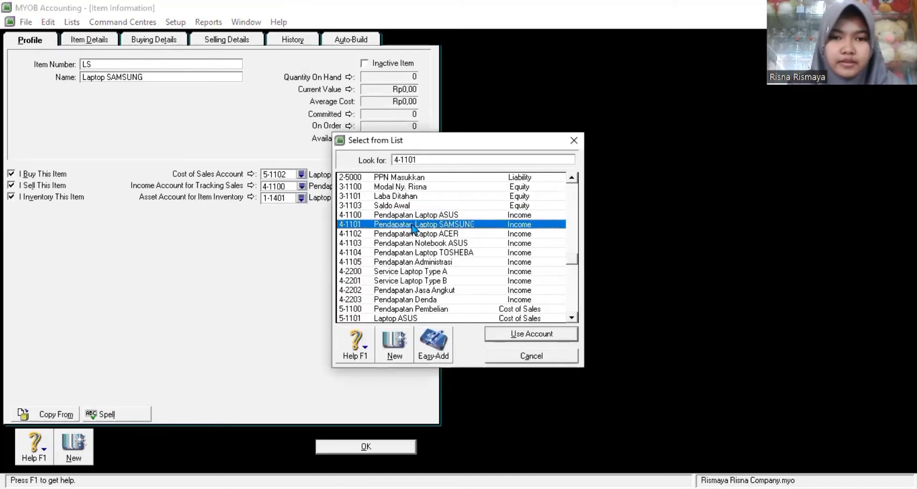
click(530, 334)
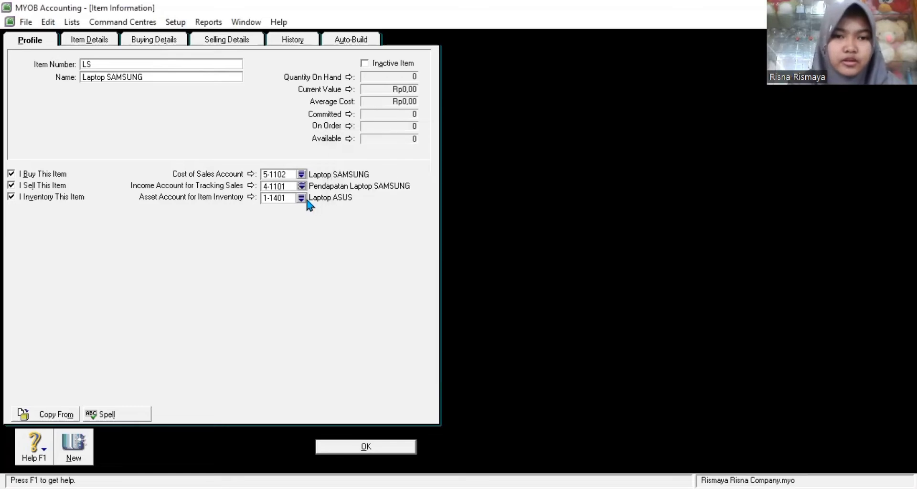
click(302, 198)
click(413, 224)
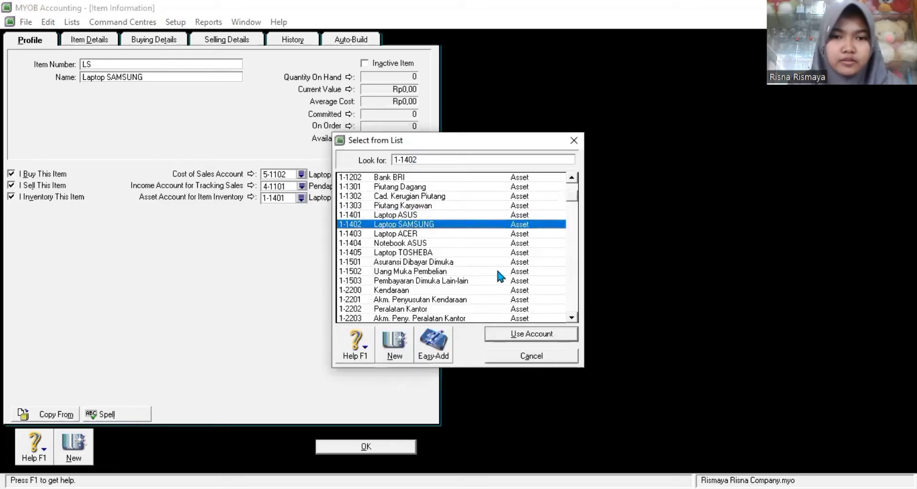
click(509, 334)
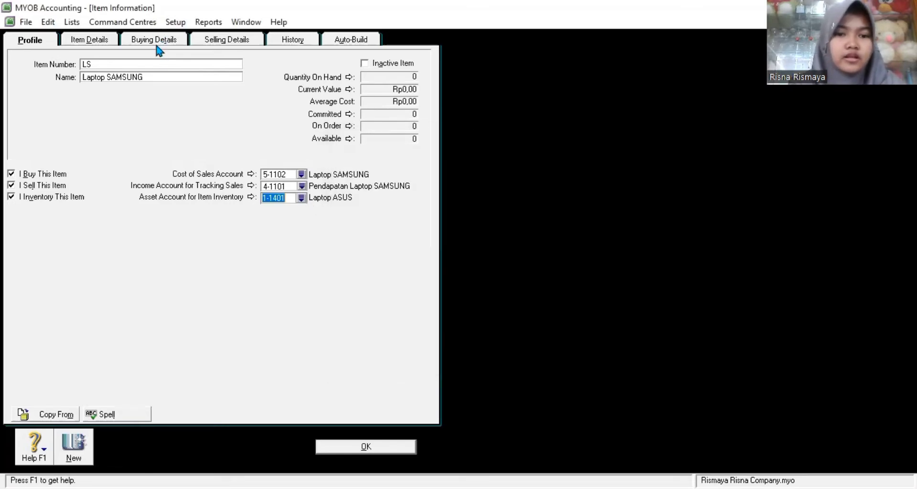
Step: Enter the standard cost and a Rp19.000.000 base selling price, then save Laptop SAMSUNG
click(158, 39)
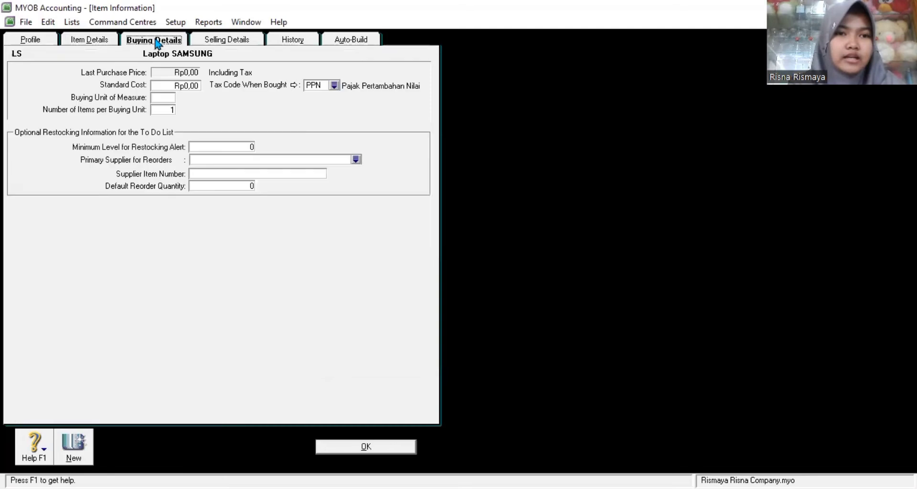
click(182, 85)
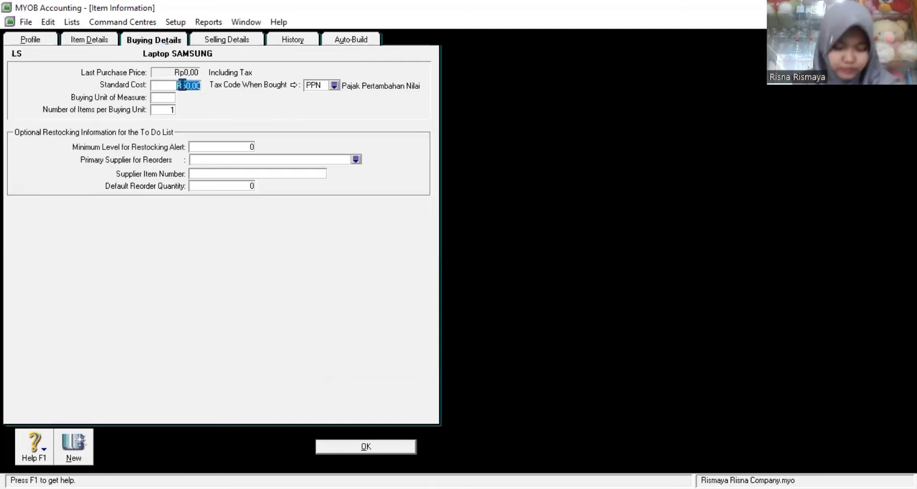
text(150000)
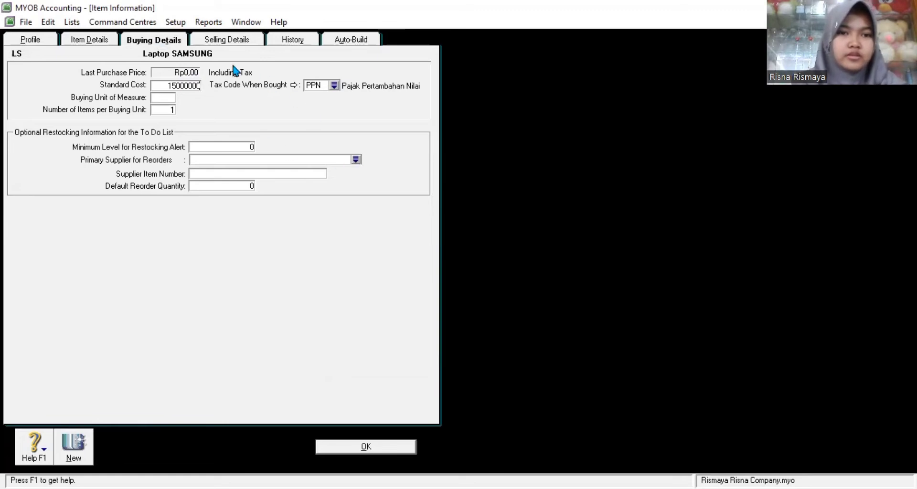
click(229, 45)
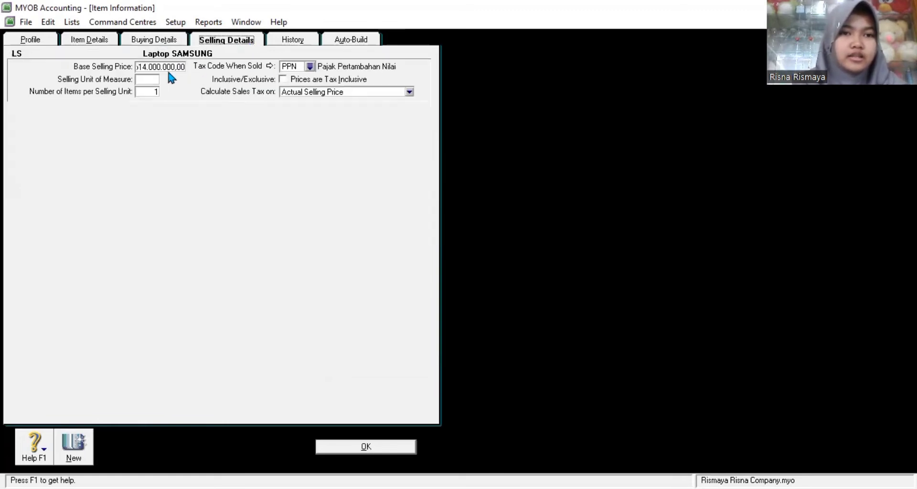
click(159, 66)
text(19000000)
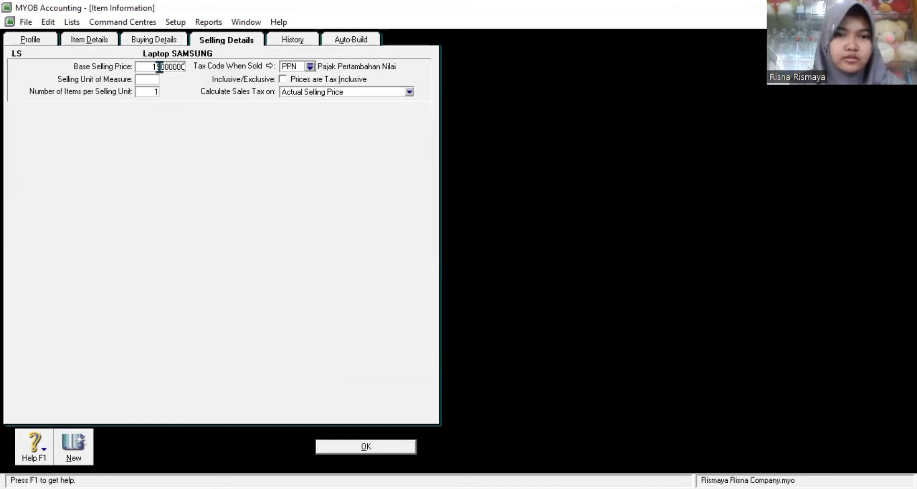
click(361, 450)
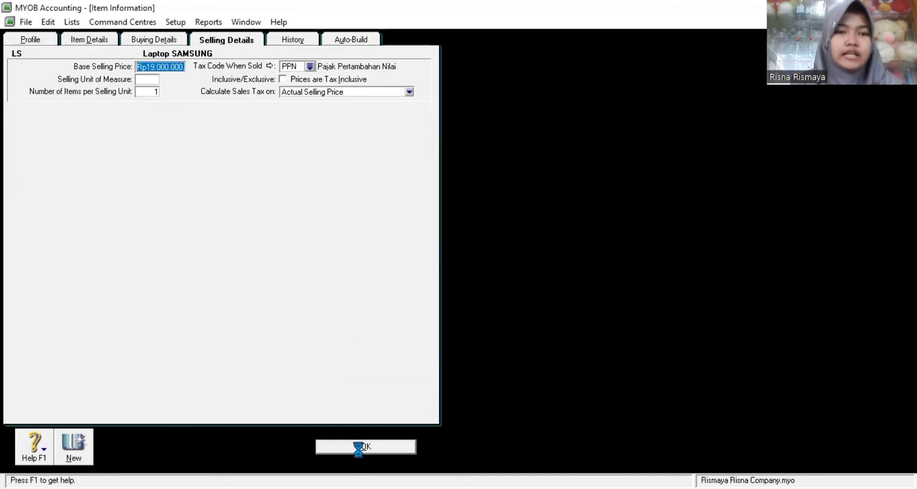
click(113, 445)
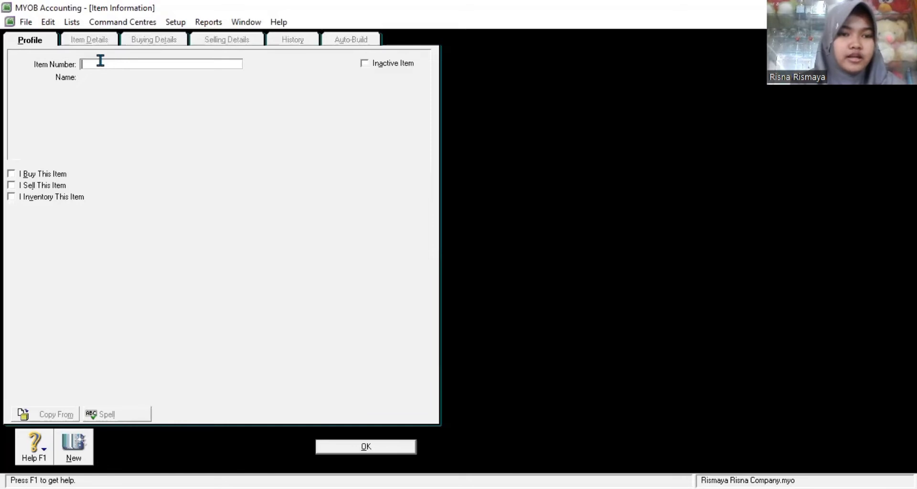
Step: Name item LAC 'Laptop ACER', mark it bought, sold and inventoried, with cost account 5-1103 and an inventory asset account
key(Tab)
text(Laptop ACER)
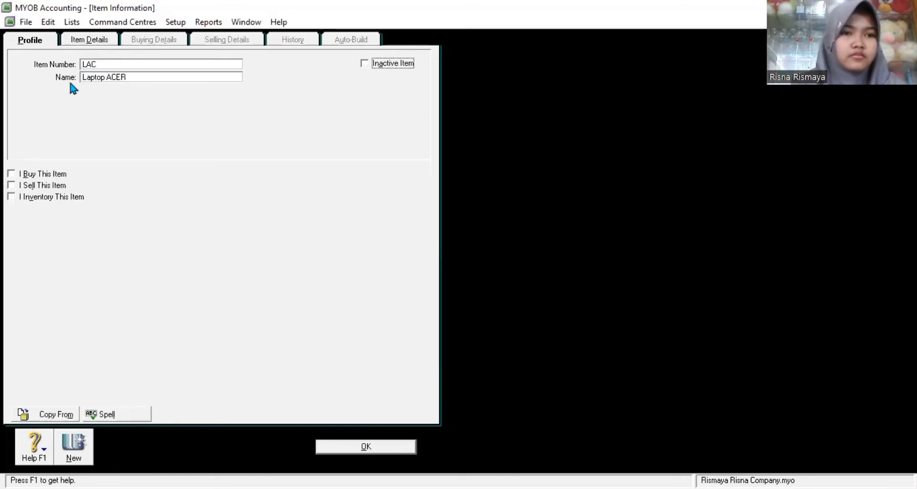
click(11, 173)
click(11, 186)
click(11, 197)
double_click(421, 225)
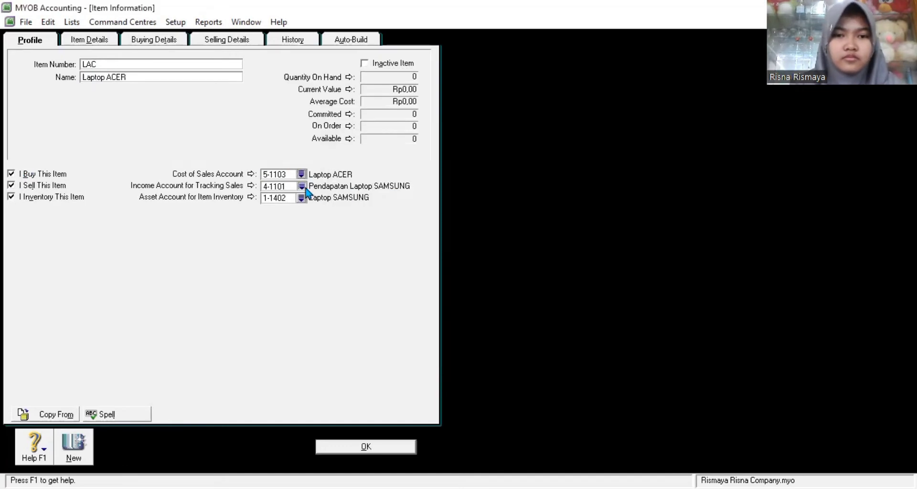
click(301, 198)
double_click(410, 228)
Step: Set Laptop ACER's standard cost to 13000000 and base selling price to 17000000, then save
click(157, 41)
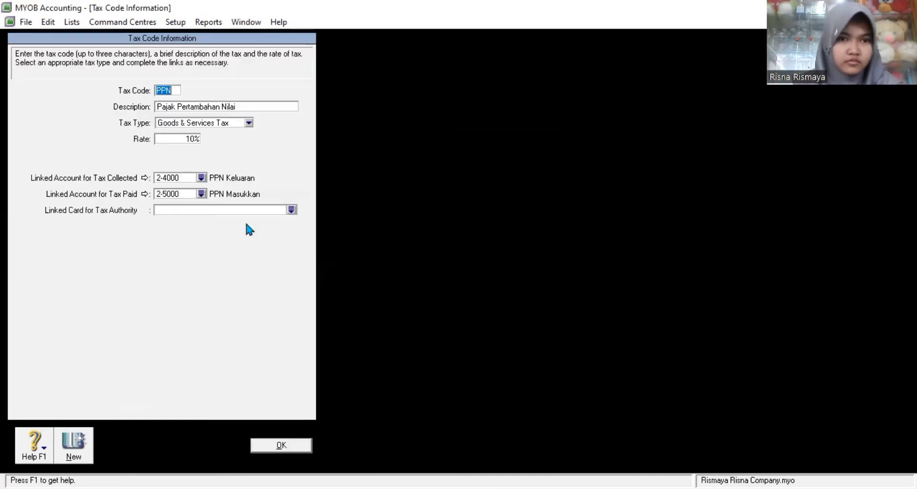
text(13000000)
click(225, 41)
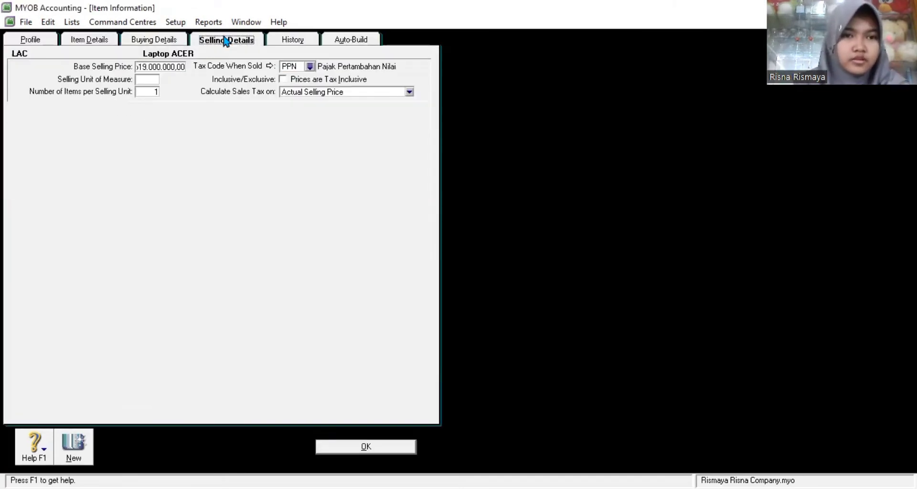
click(166, 66)
text(17000000)
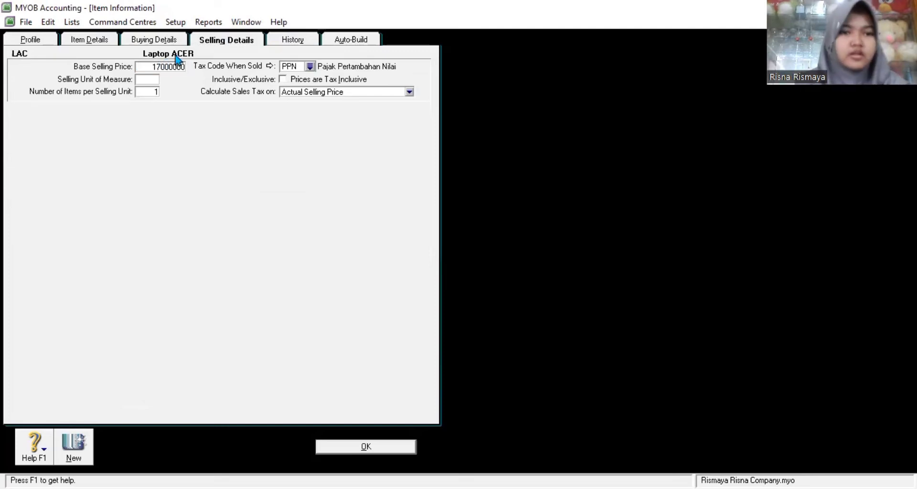
click(170, 42)
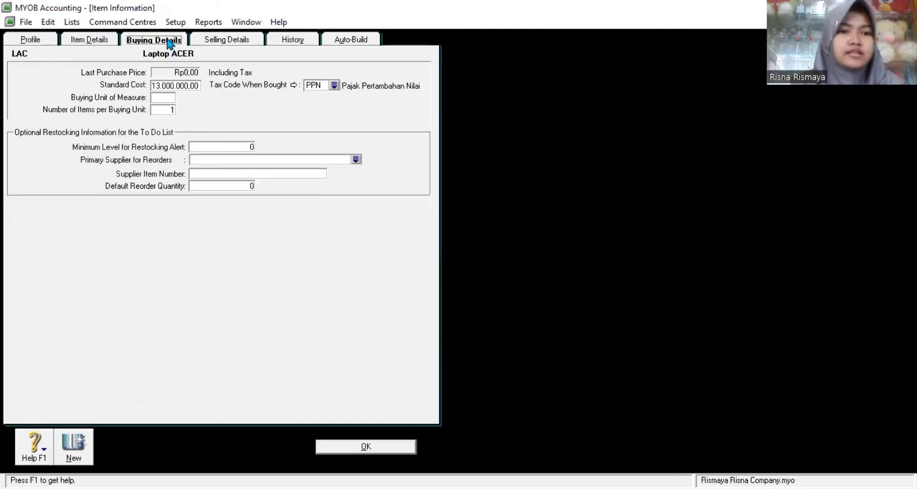
click(217, 40)
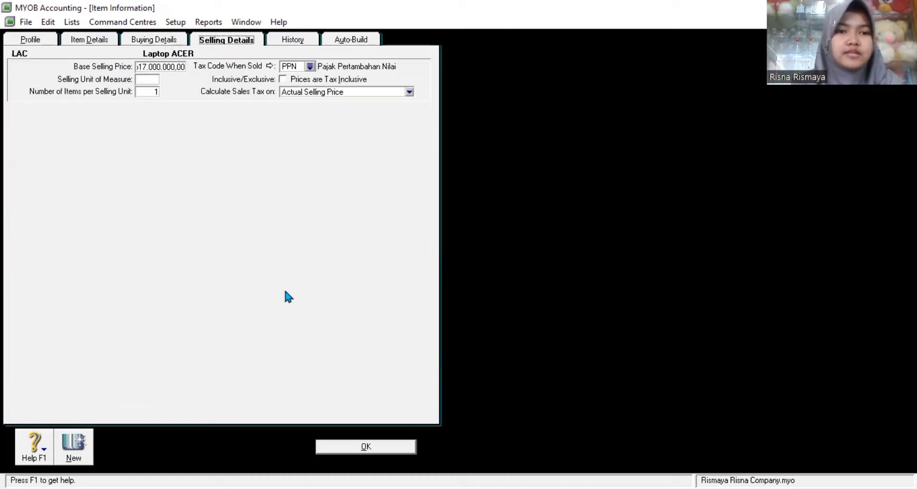
click(361, 449)
click(115, 440)
Step: Enter item NA 'Notebook ASUS' and mark it bought, sold and inventoried
text(LAS)
key(BackSpace)
key(BackSpace)
key(BackSpace)
text(NA)
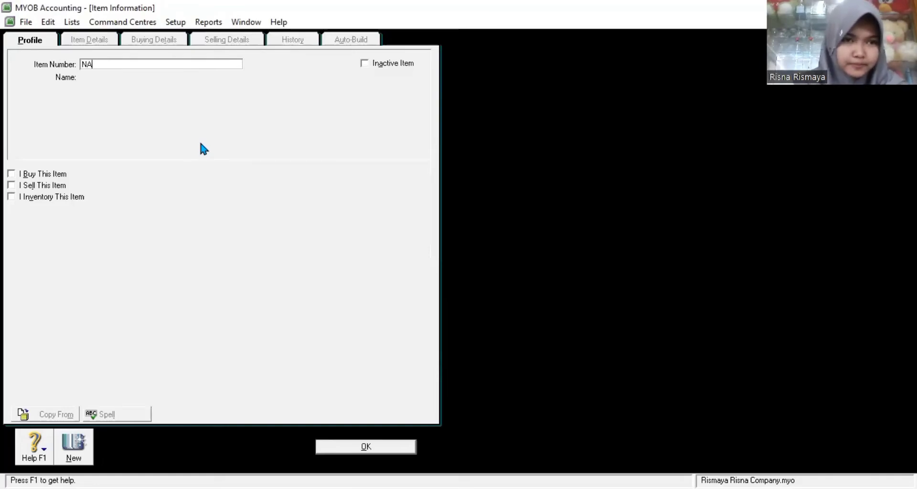
key(Tab)
text(Notebook ASUS)
click(11, 174)
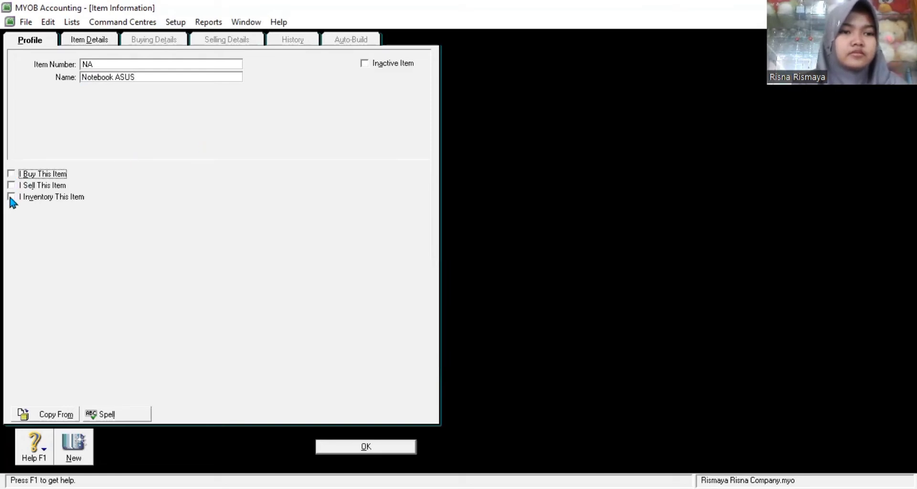
click(11, 196)
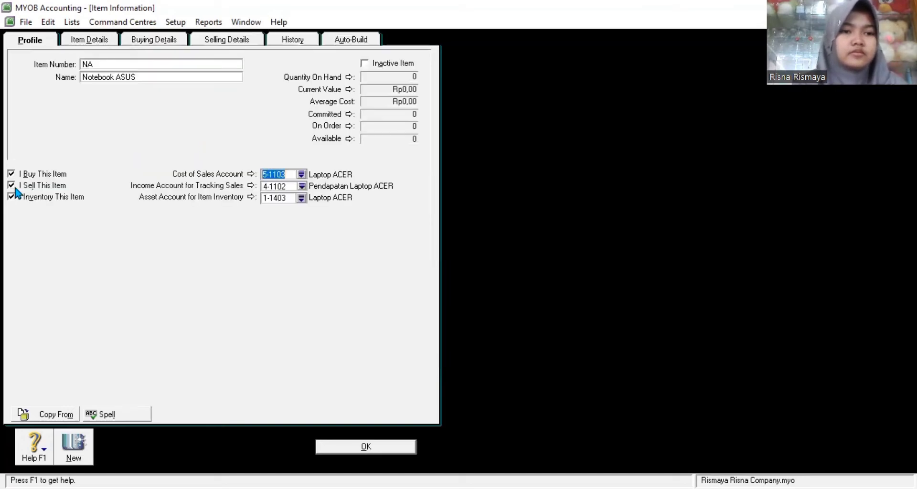
Step: Assign Notebook ASUS accounts 5-1104 cost of sales, 4-1103 income and 1-1404 inventory asset
click(300, 175)
click(415, 224)
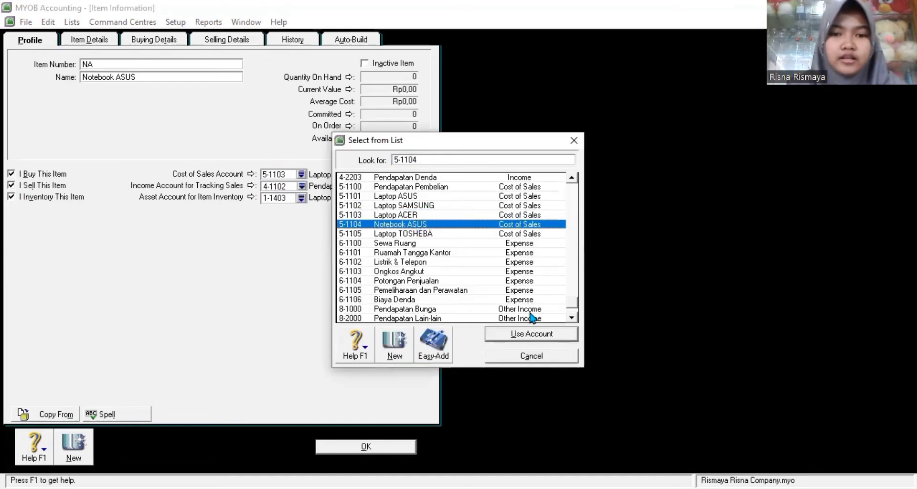
click(509, 333)
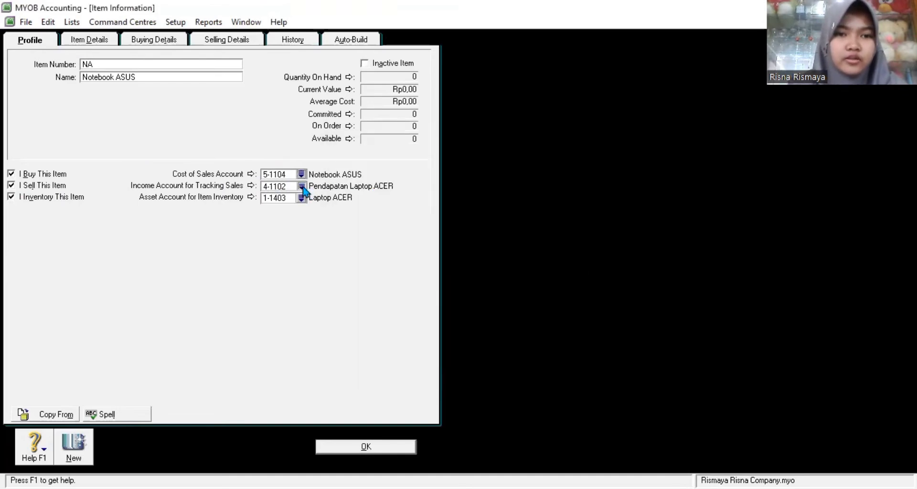
click(301, 186)
click(429, 227)
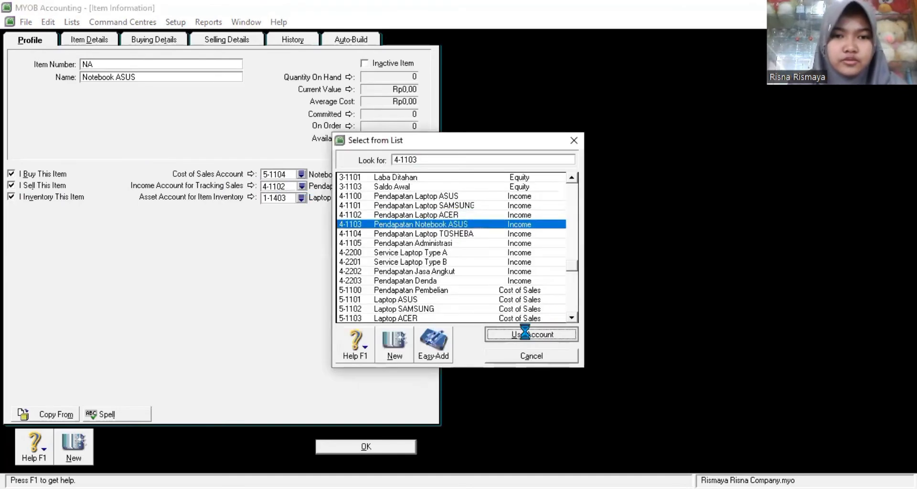
click(523, 336)
click(301, 198)
click(416, 225)
click(513, 334)
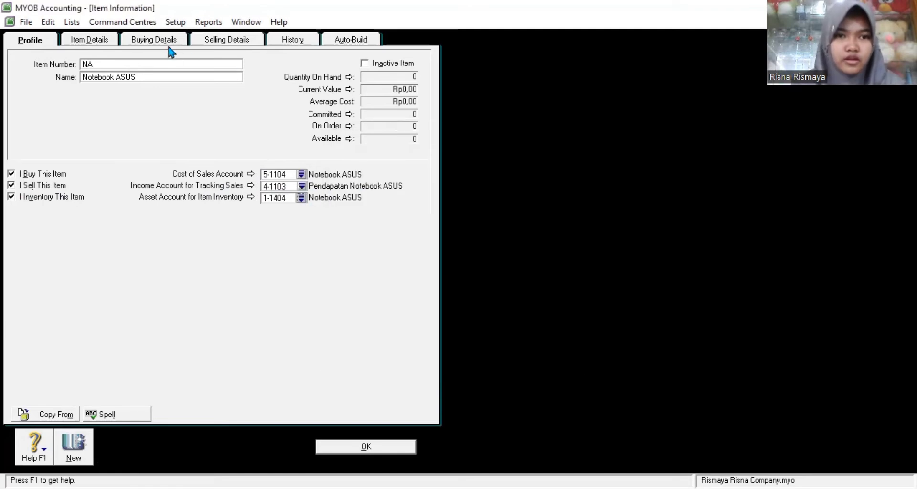
Step: Enter the standard cost and a Rp12.000.000 base selling price, then save Notebook ASUS
click(161, 42)
click(189, 85)
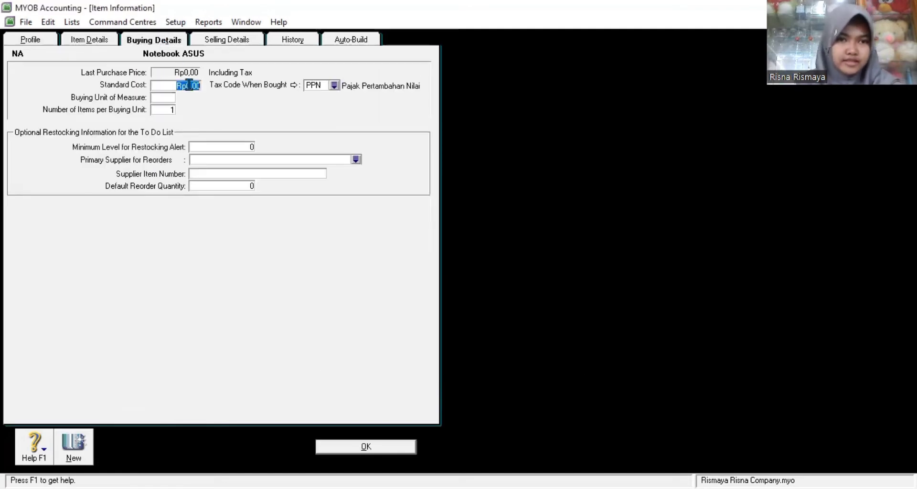
text(8000000)
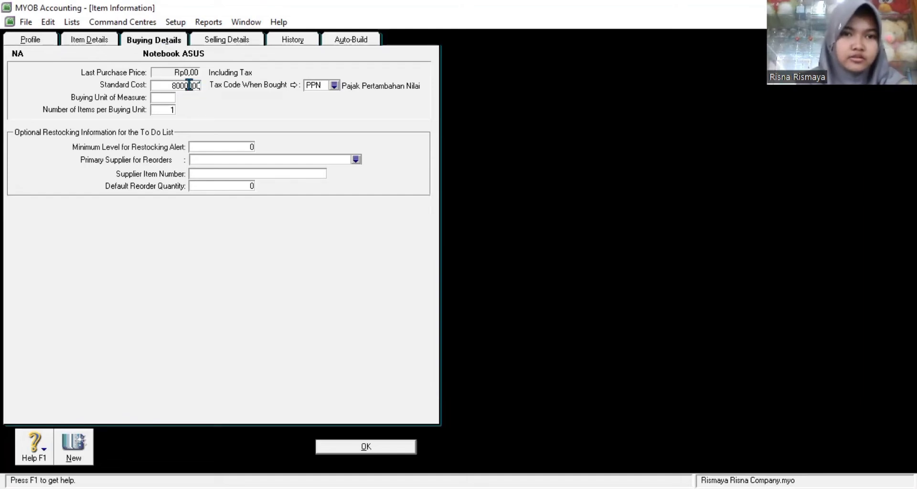
click(211, 40)
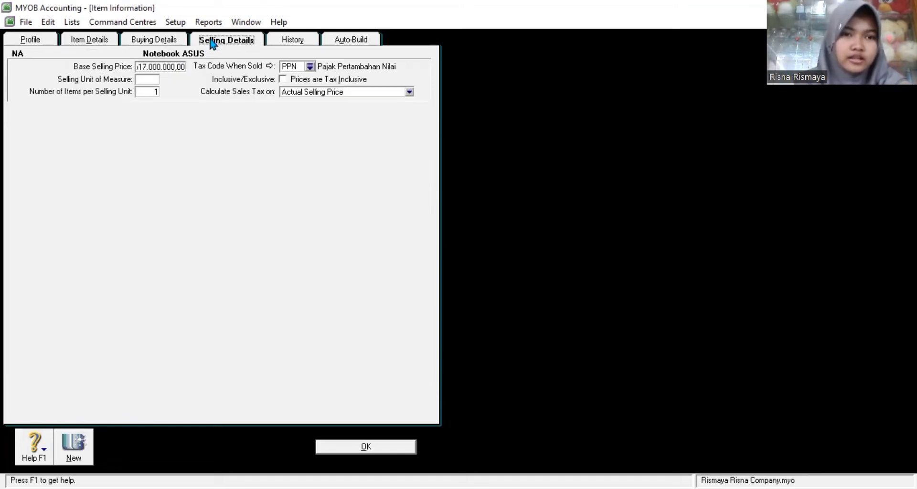
click(168, 70)
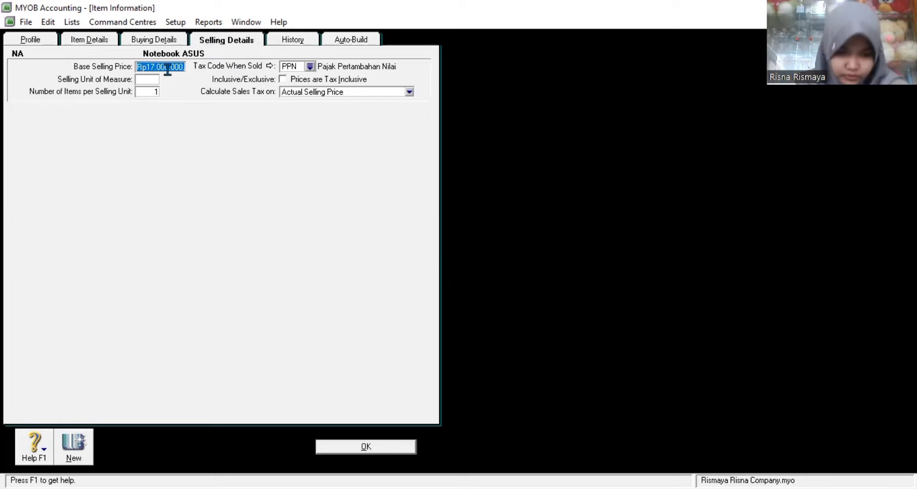
text(12000000)
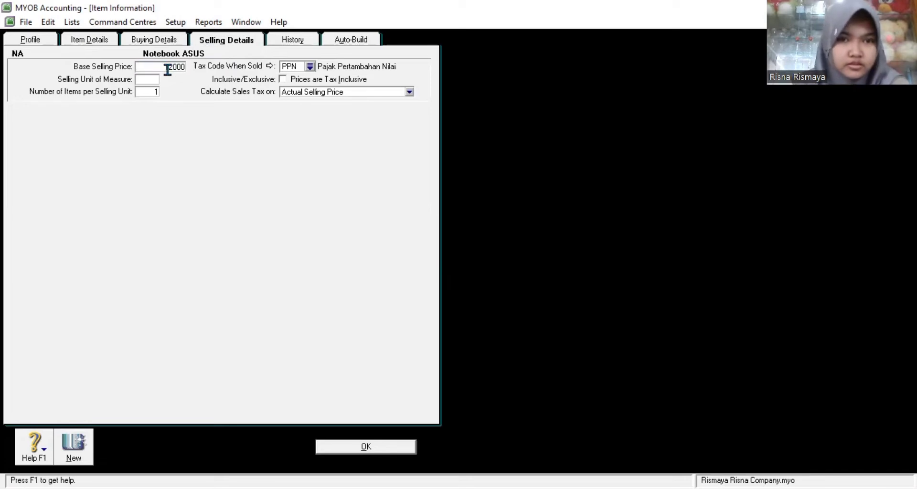
click(361, 448)
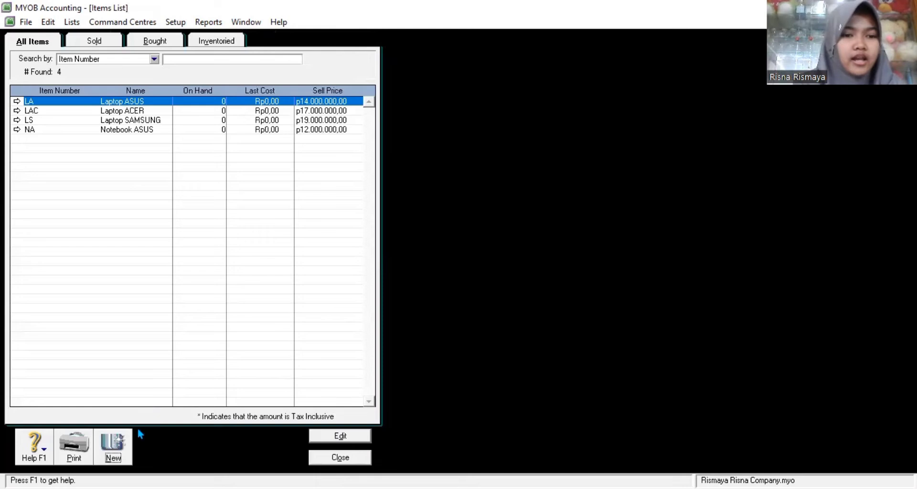
Step: Create item LT 'Laptop Tosheba' marked as bought, sold and inventoried
click(114, 444)
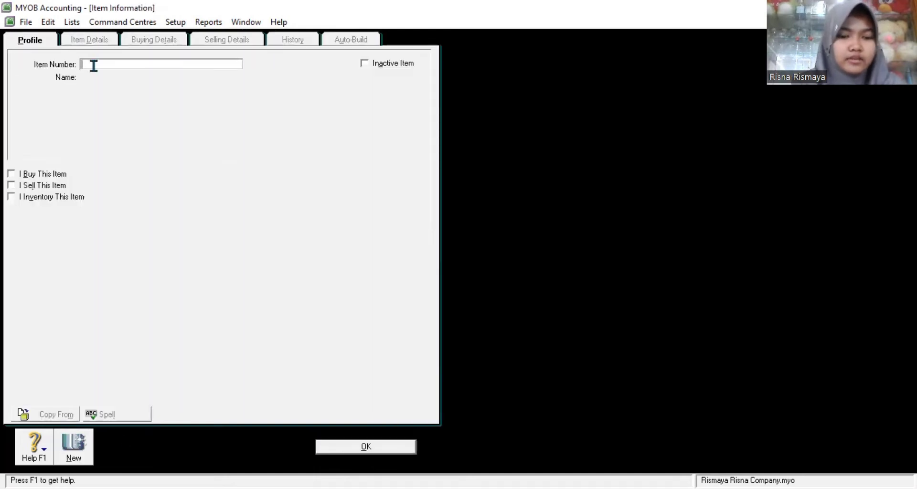
text(LT)
key(Tab)
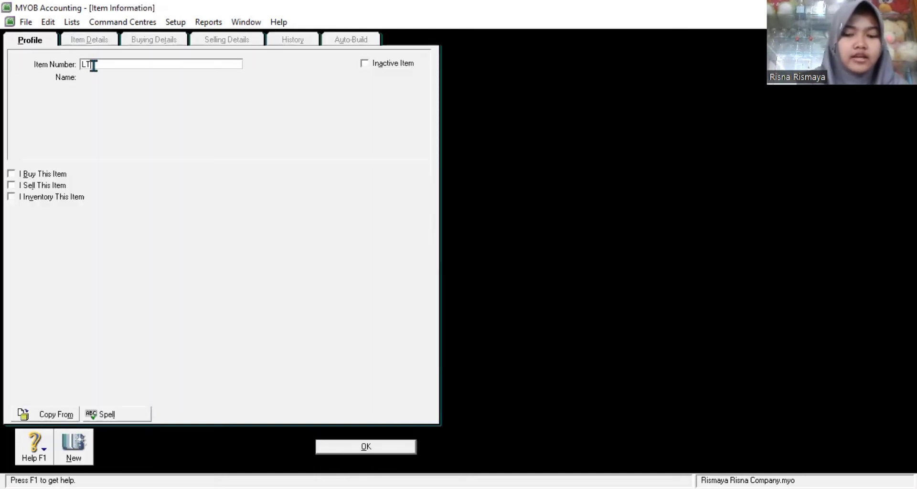
text(Laptop T)
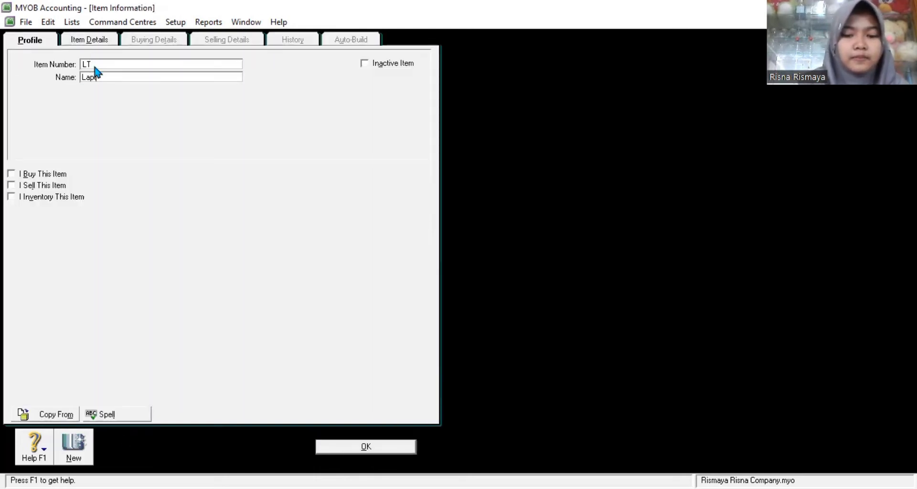
text(osheba)
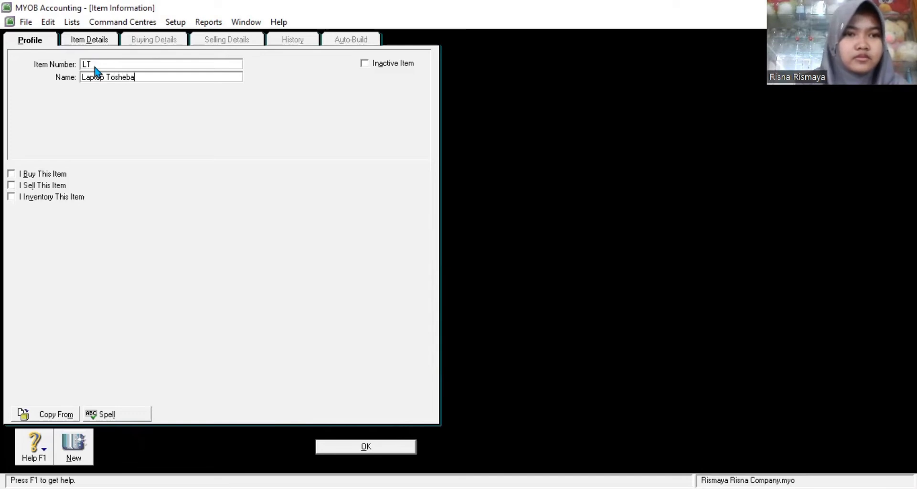
click(11, 174)
click(11, 185)
click(10, 196)
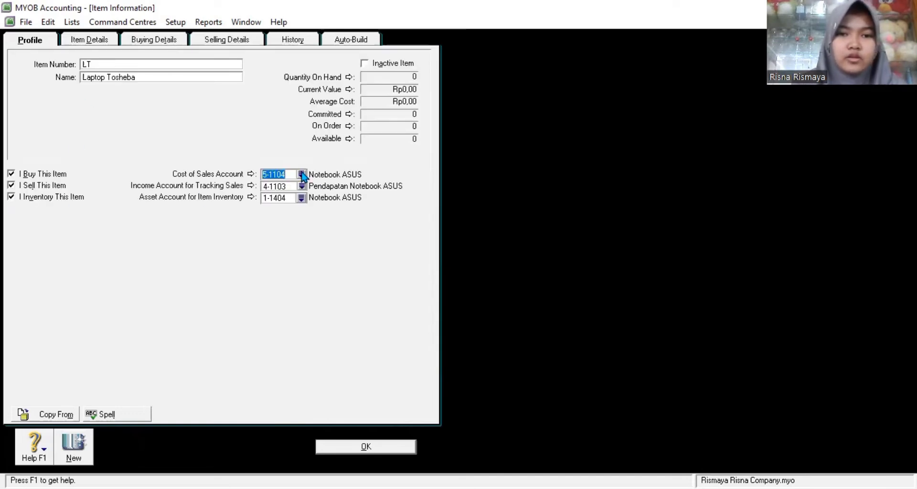
Step: Assign Laptop Tosheba accounts 5-1105 cost of sales, 4-1104 income and 1-1405 inventory asset
click(302, 175)
click(409, 225)
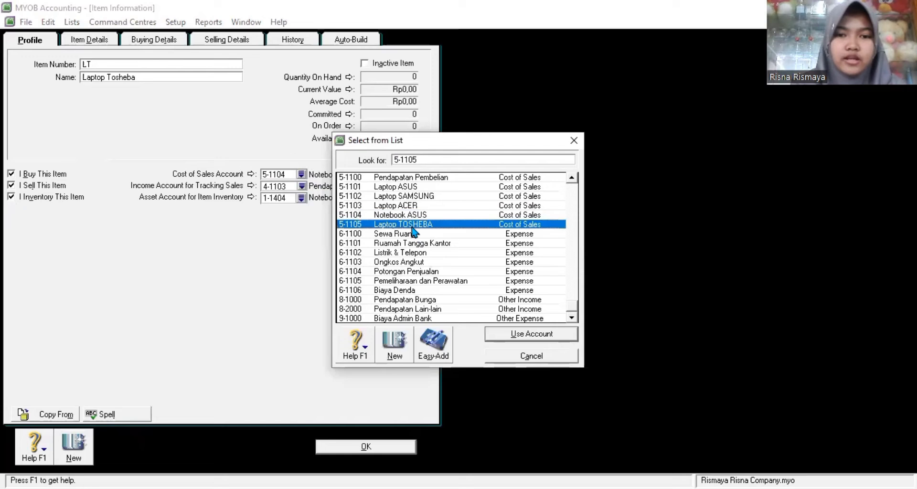
click(531, 334)
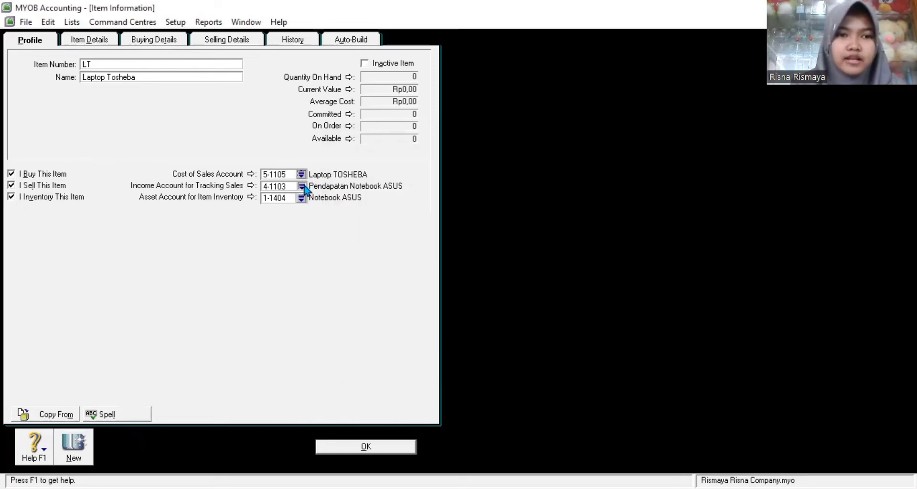
click(302, 186)
click(444, 225)
click(526, 334)
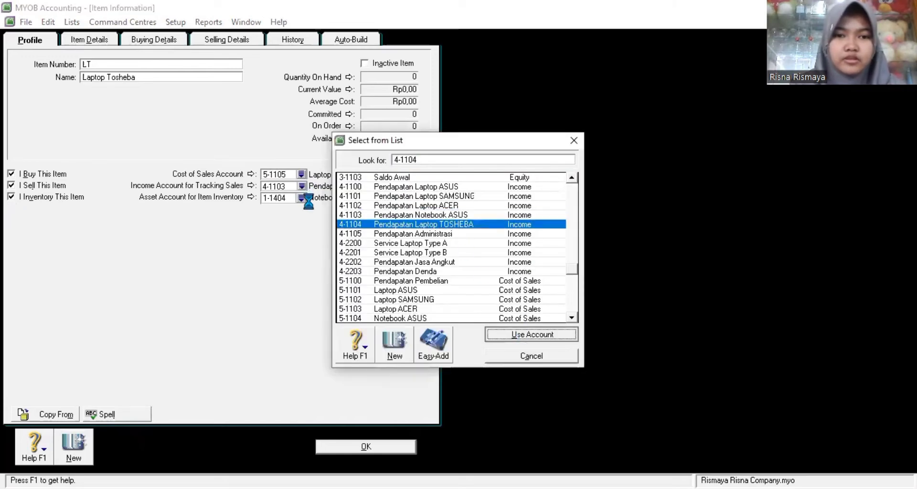
click(302, 197)
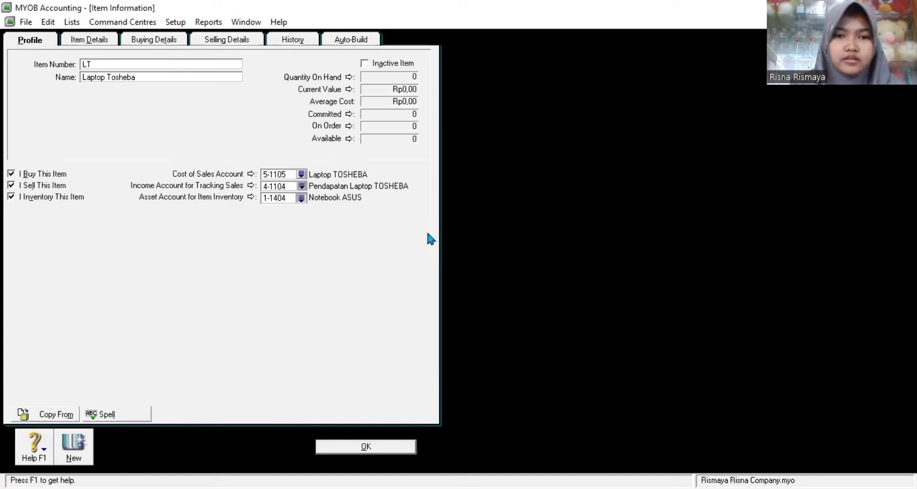
click(421, 224)
click(503, 335)
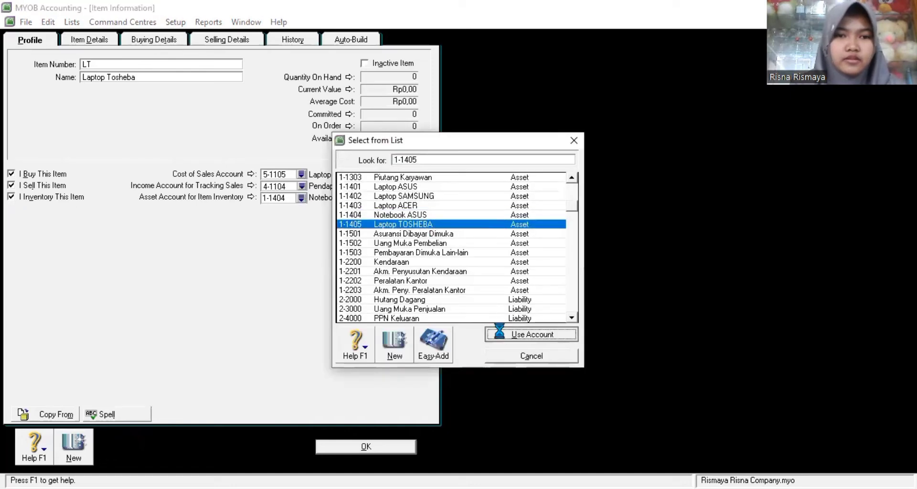
Step: Set standard cost 15000000 and base selling price 19000000, then save Laptop Tosheba
click(153, 39)
click(189, 86)
text(15000000)
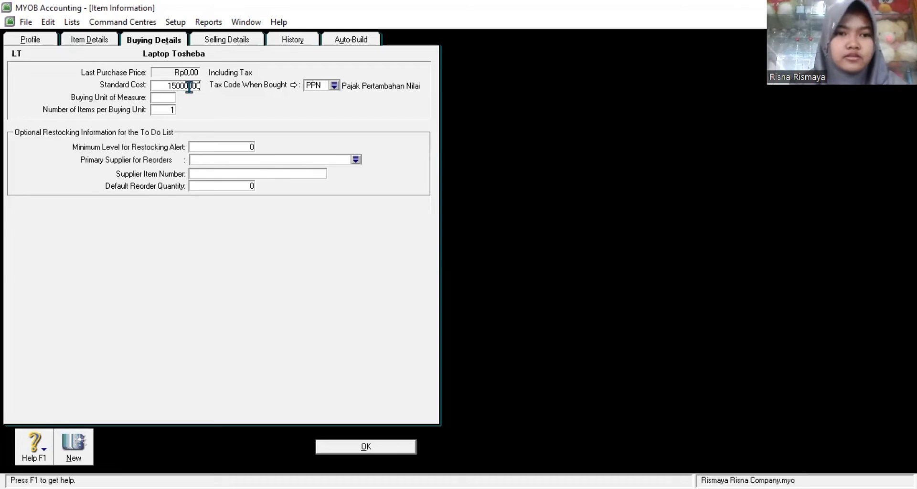
click(207, 42)
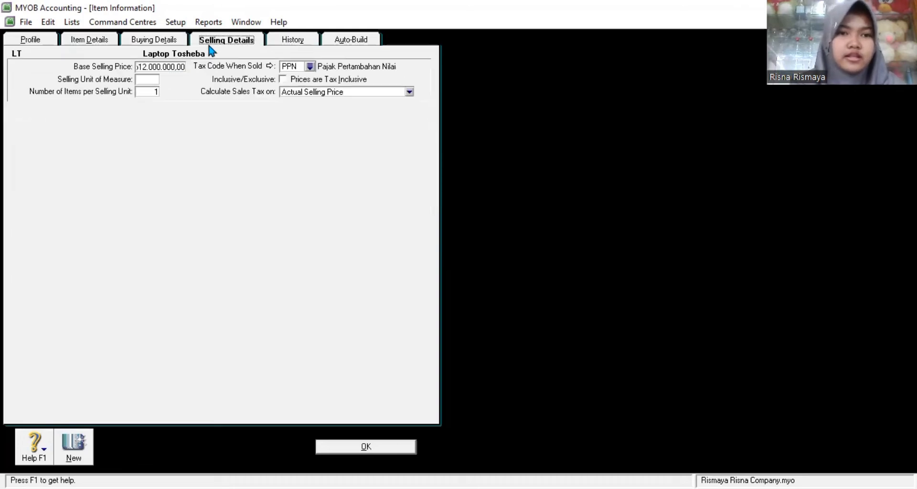
click(165, 70)
text(19000000)
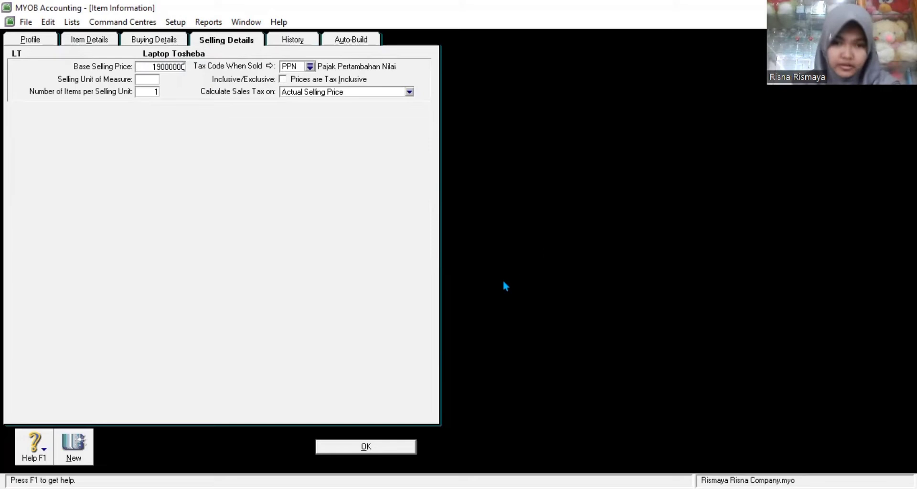
click(387, 446)
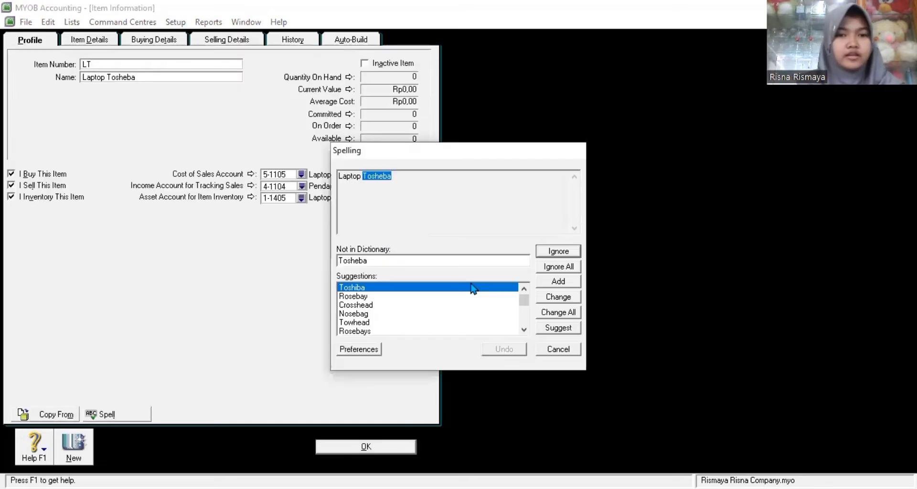
Step: Keep the spelling 'Tosheba', then start item SA 'Service Laptop Type A'
click(568, 267)
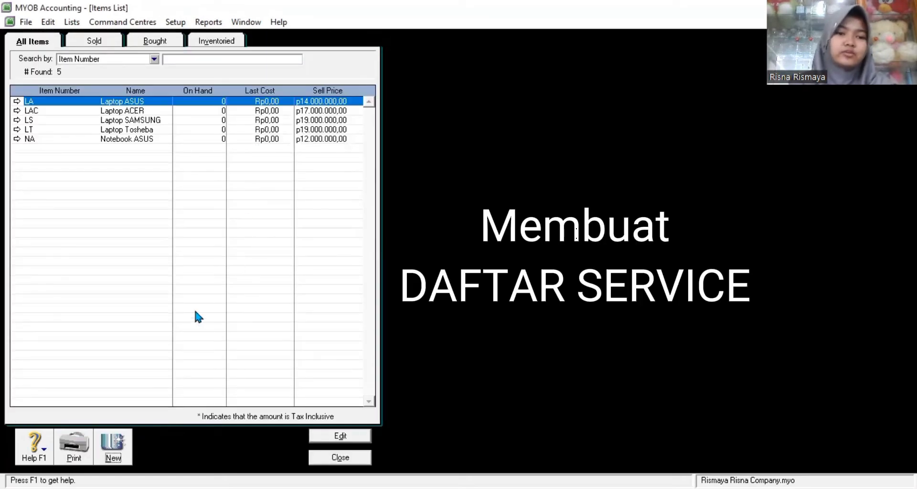
click(123, 437)
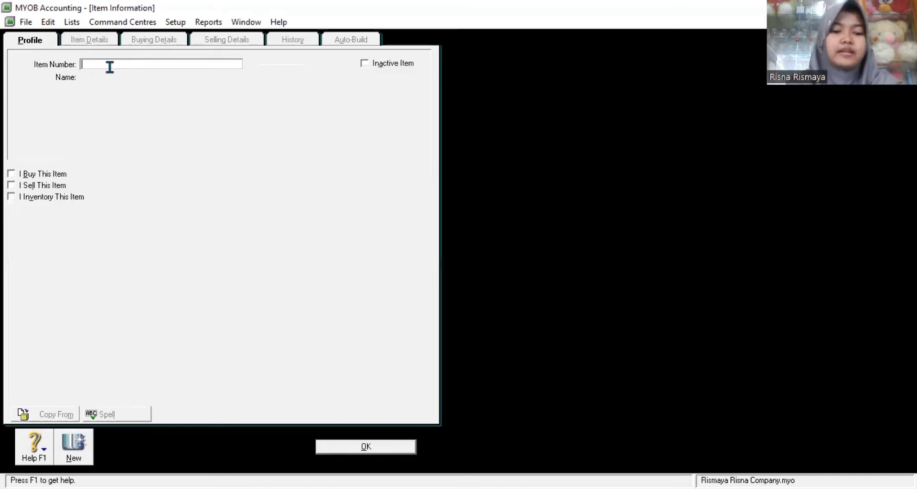
text(SA)
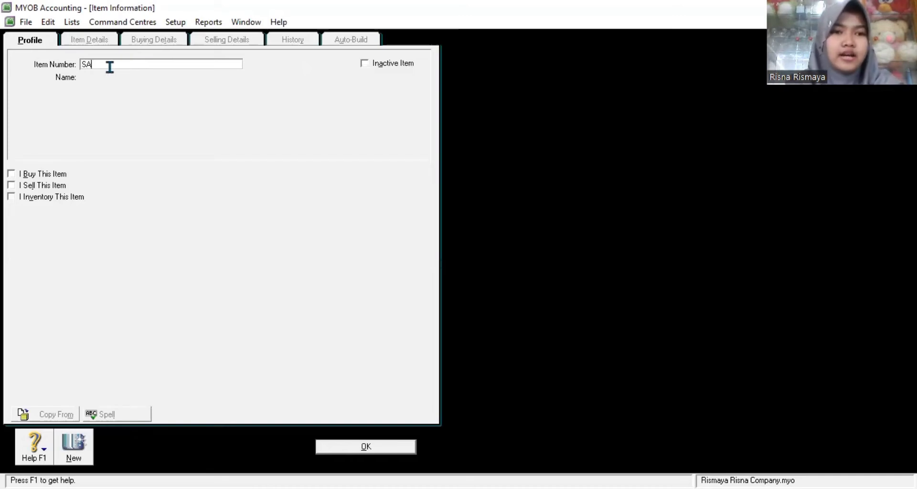
key(Tab)
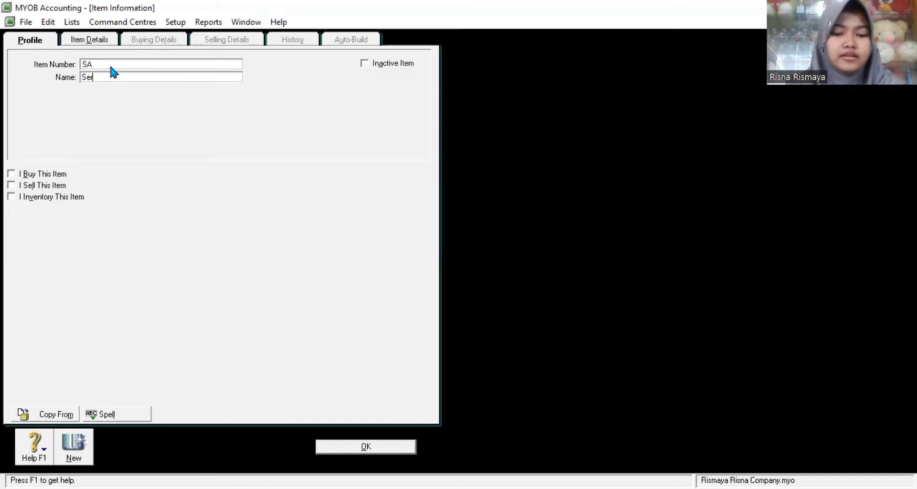
text(Service Laptop )
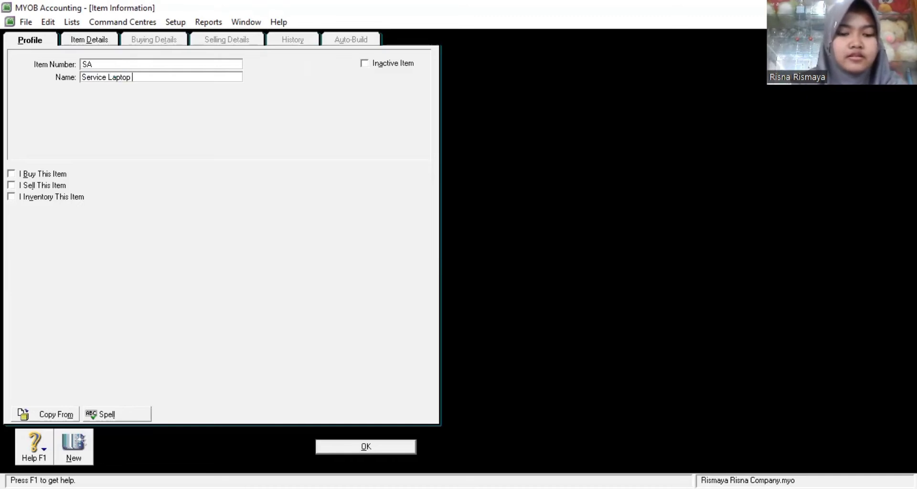
text(Type A)
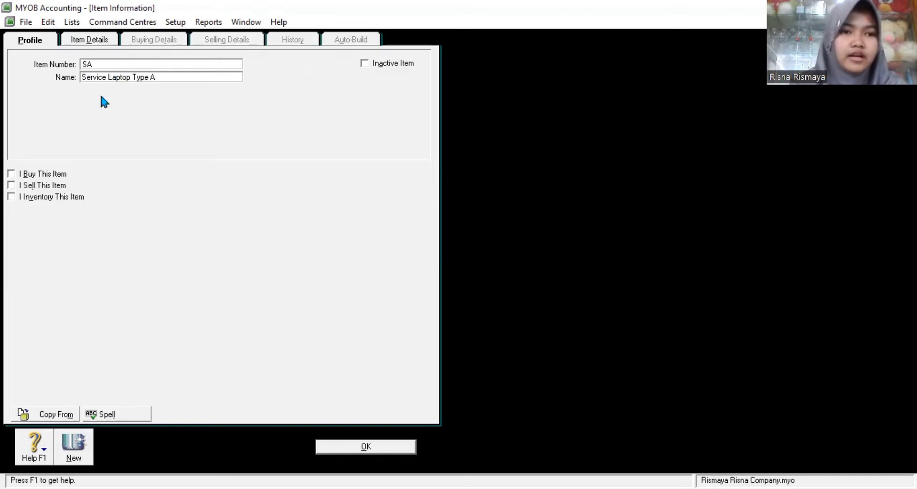
Step: Make Service Laptop Type A a sold item on income account 4-2200 at base price 2800000, and save
click(11, 186)
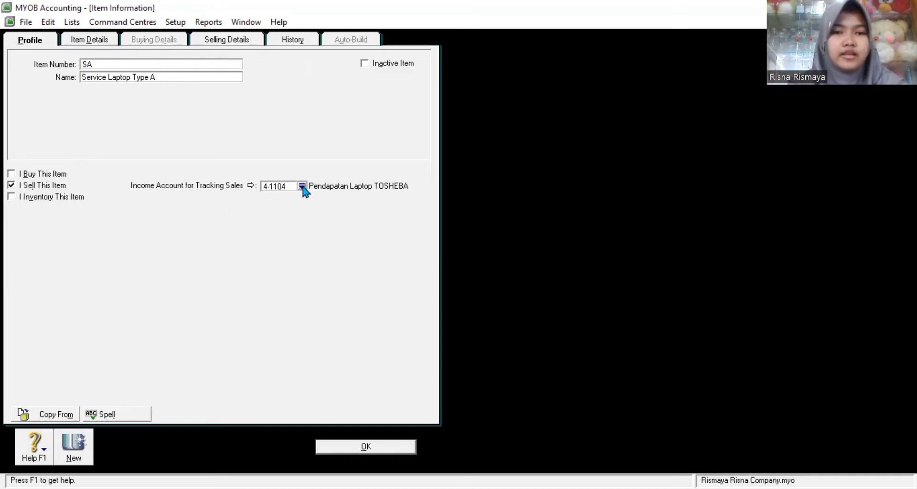
click(301, 186)
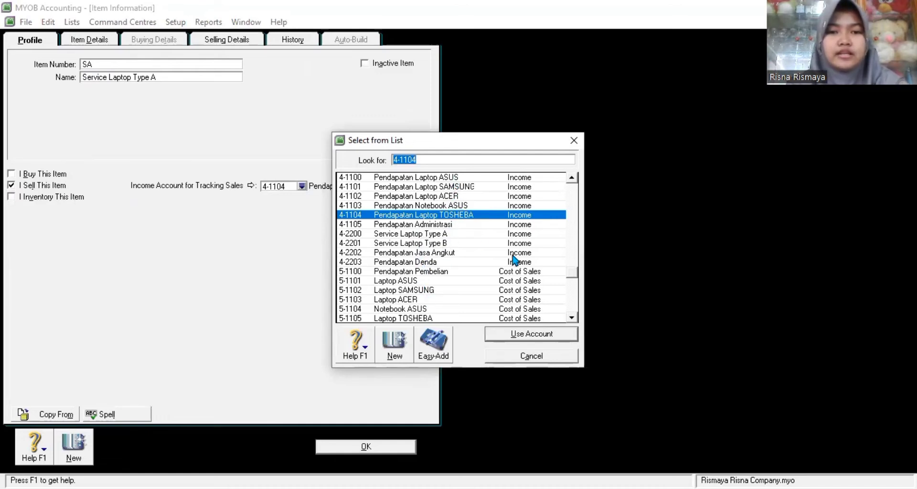
click(462, 233)
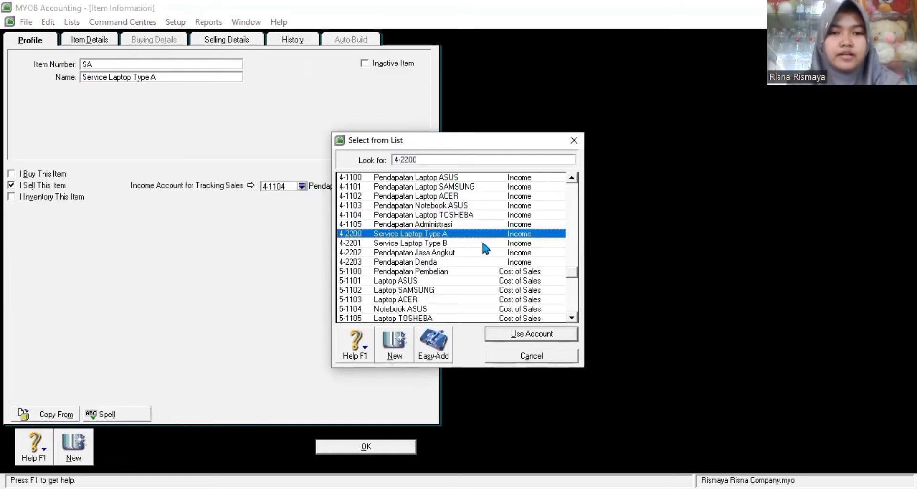
click(525, 334)
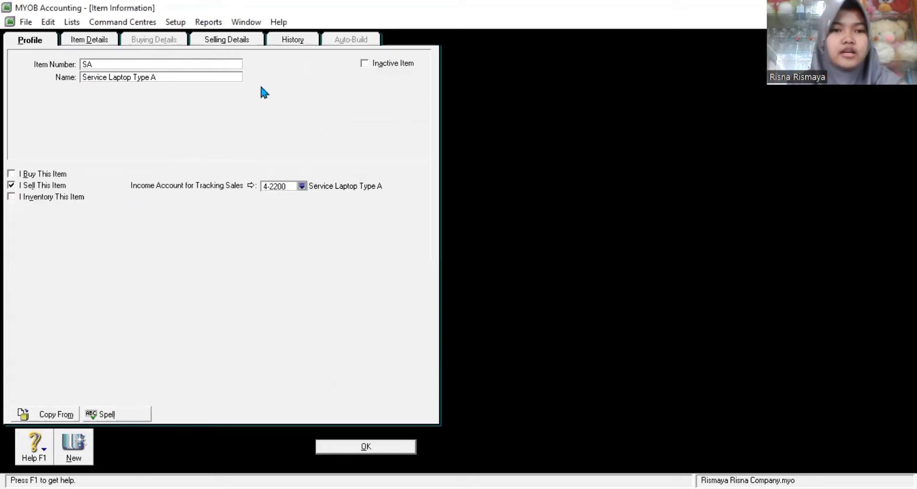
click(229, 41)
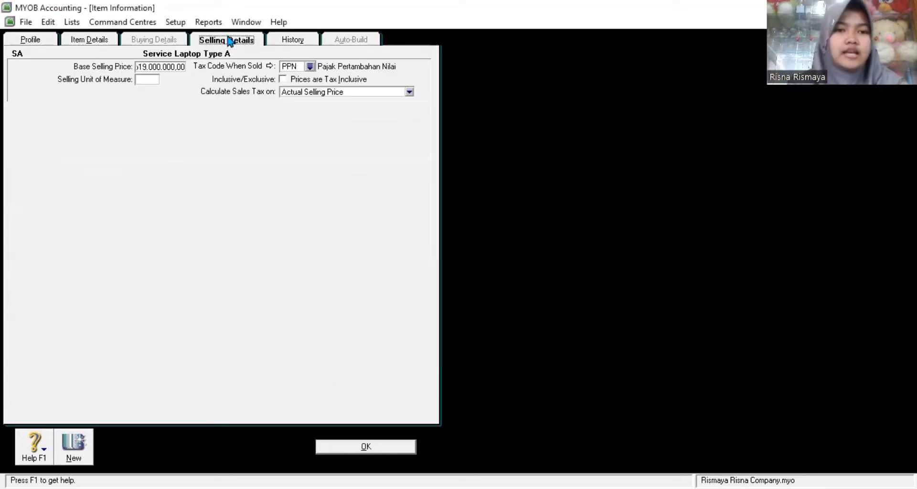
click(164, 64)
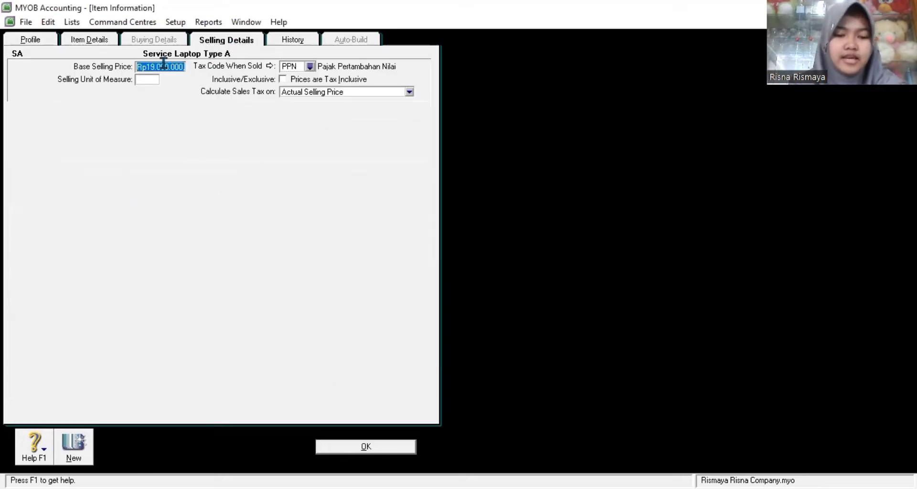
text(2)
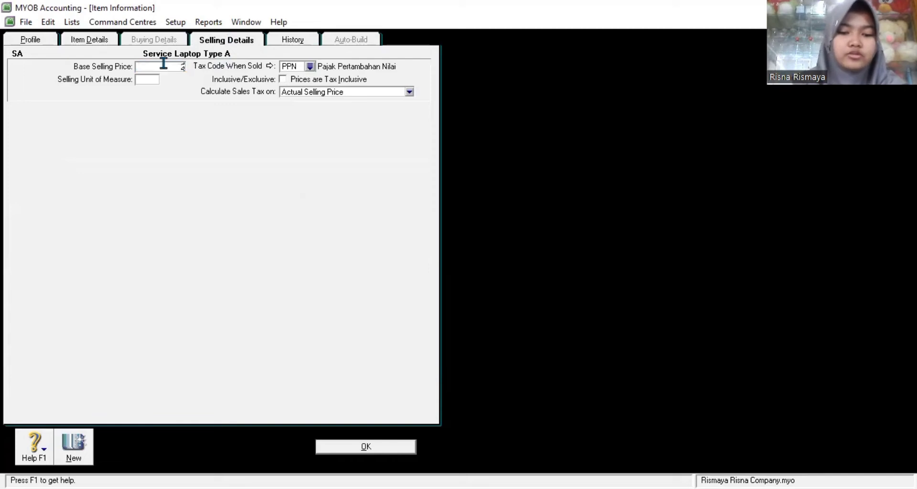
text(800000)
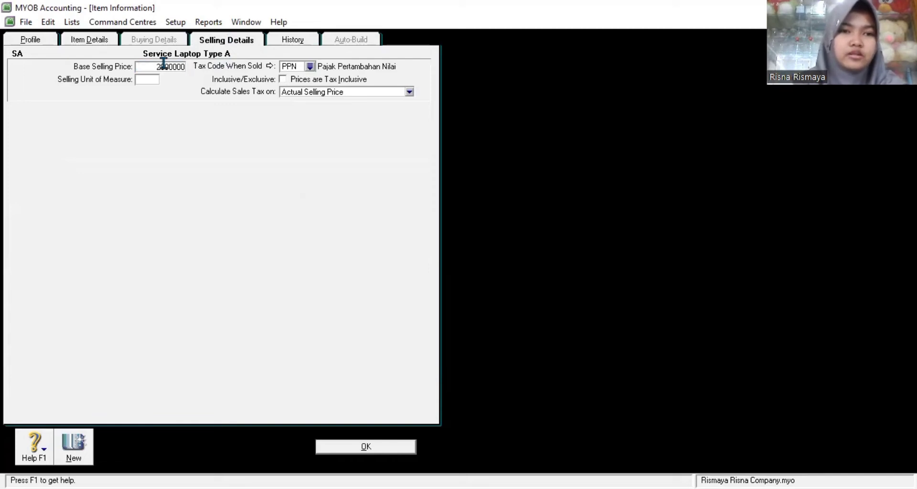
click(365, 447)
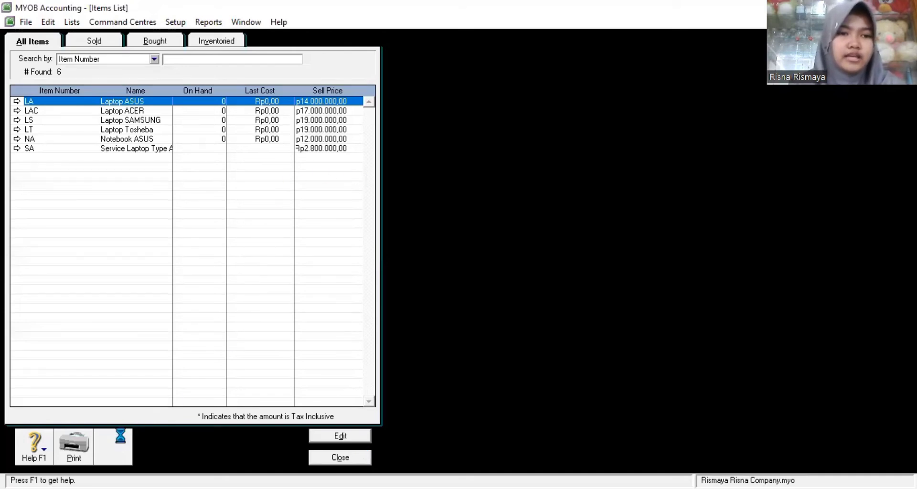
Step: Create item SB 'Service Laptop Type B' and mark it as sold
click(113, 446)
text(SB)
key(Tab)
text(Ser)
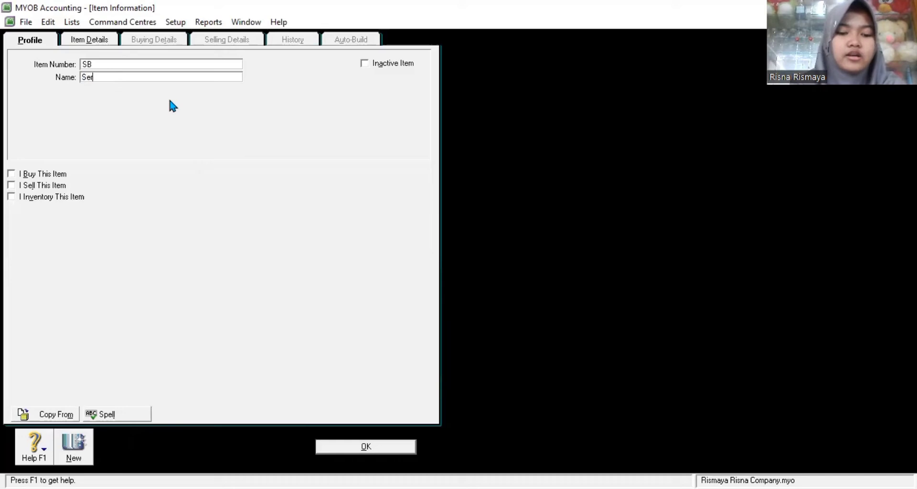
text(vice Lapt)
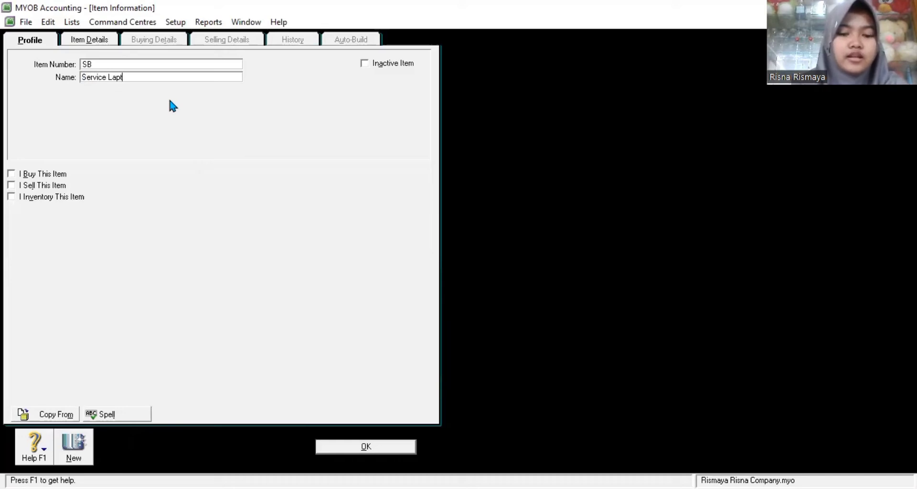
text(op Type B)
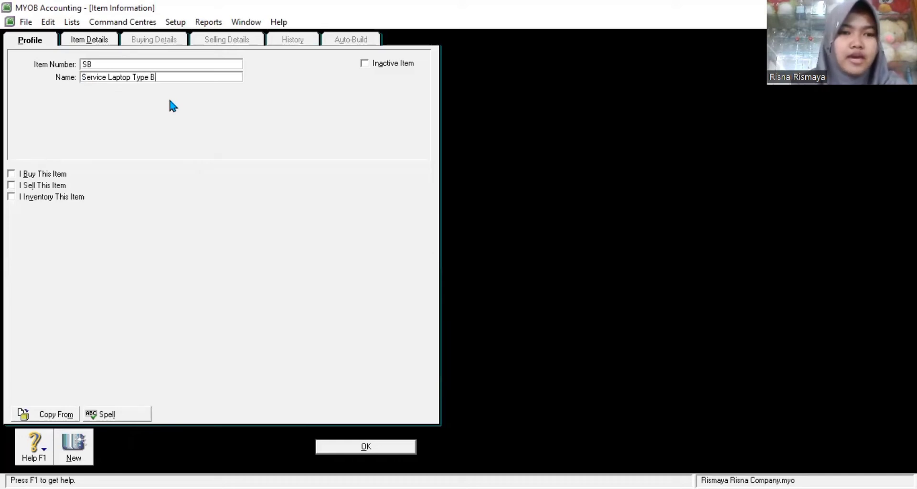
click(29, 187)
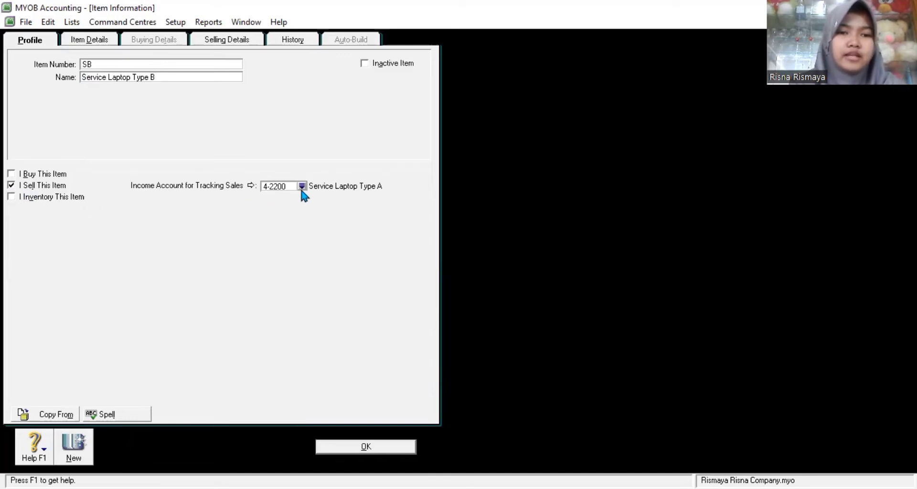
Step: Assign income account 4-2201 and a Rp2.500.000 base selling price, then save Service Laptop Type B
click(302, 186)
click(407, 226)
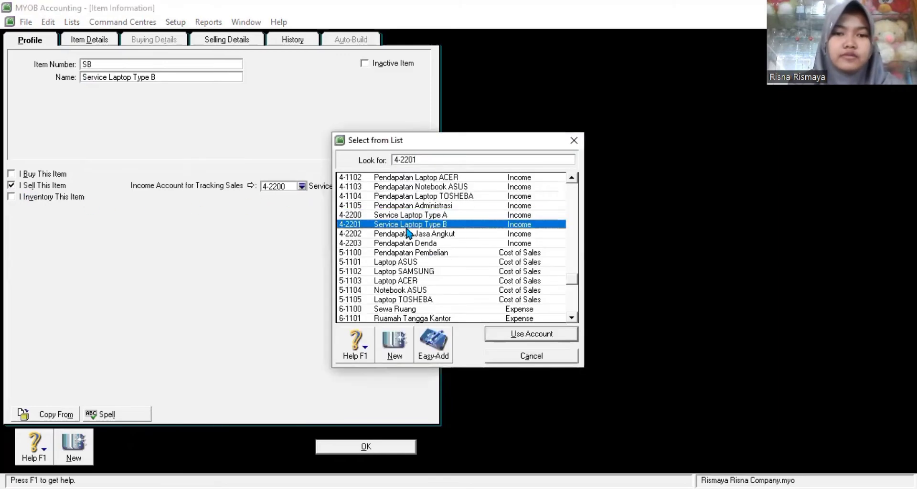
click(515, 333)
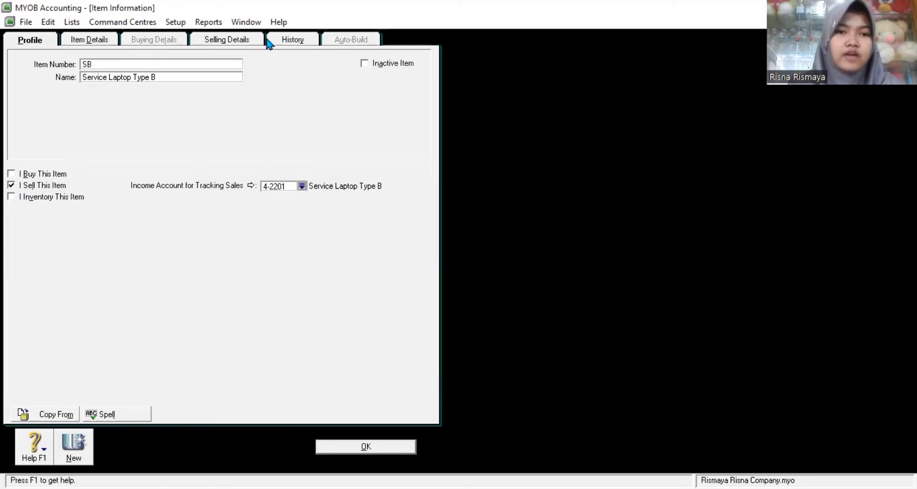
click(249, 42)
click(166, 67)
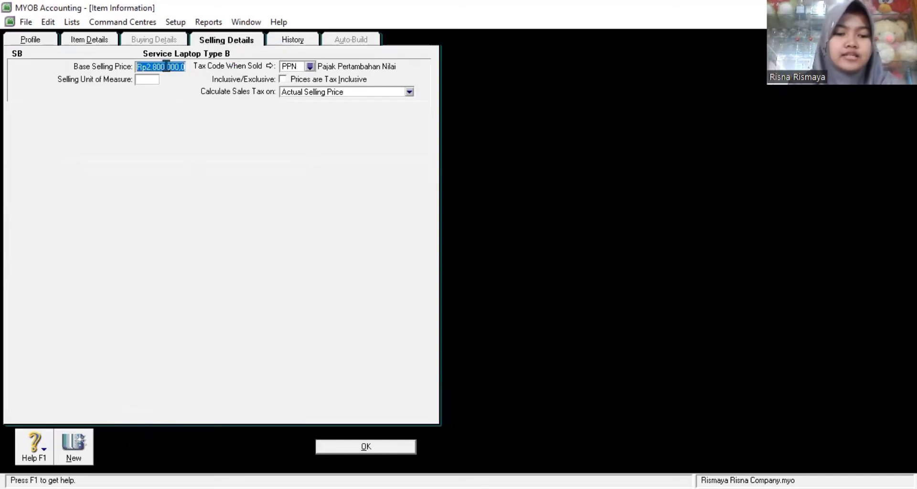
text(3500000)
click(400, 448)
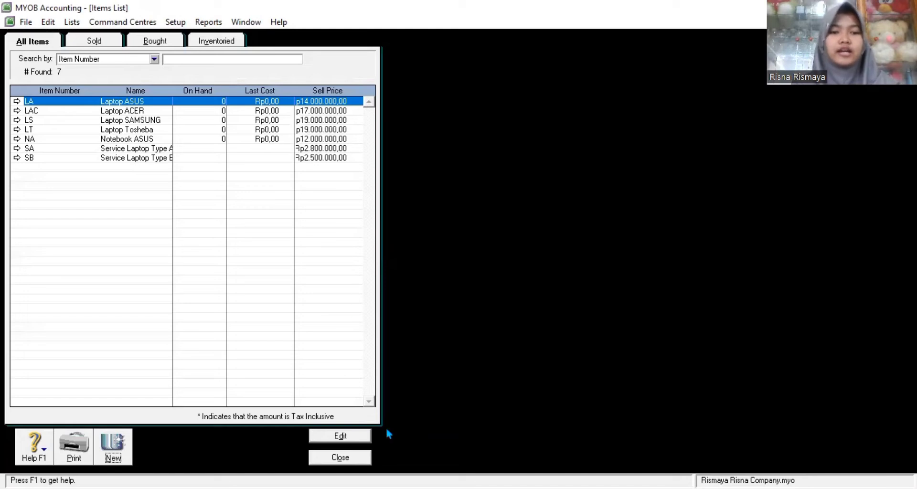
Step: Reopen item SA Service Laptop Type A and change its selling tax code to N-T Not Reportable
click(340, 457)
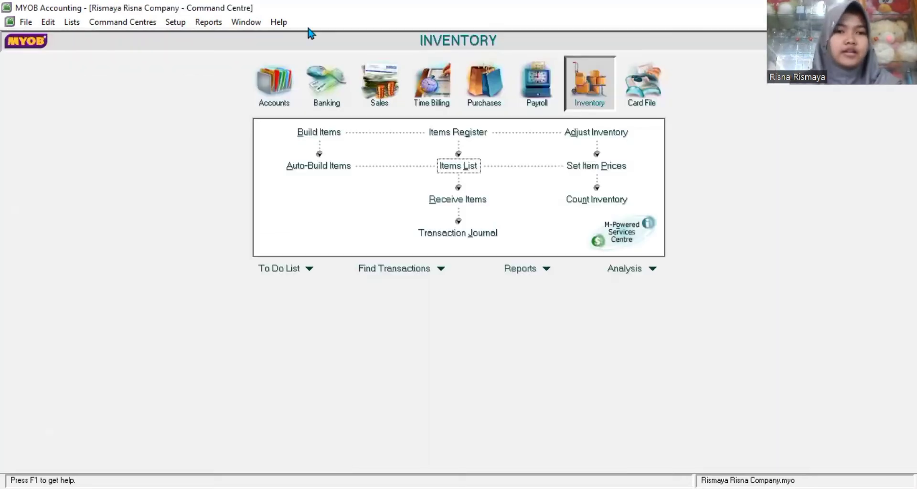
click(435, 165)
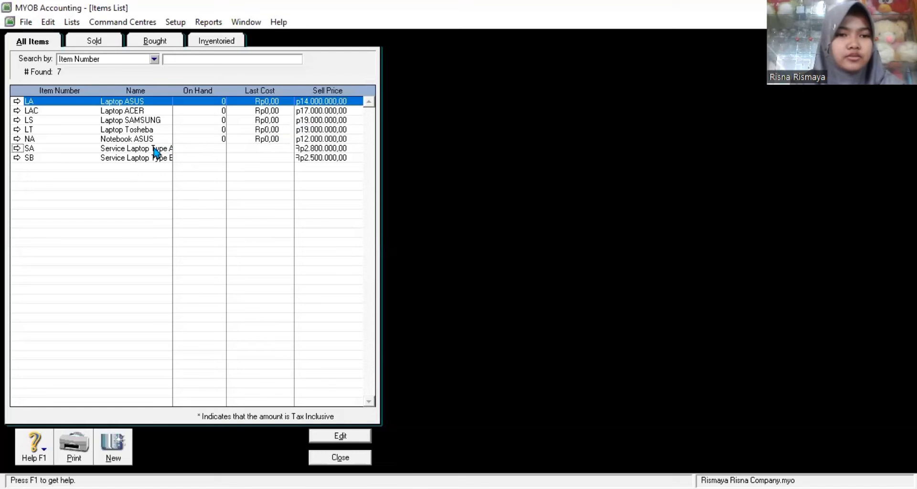
double_click(154, 149)
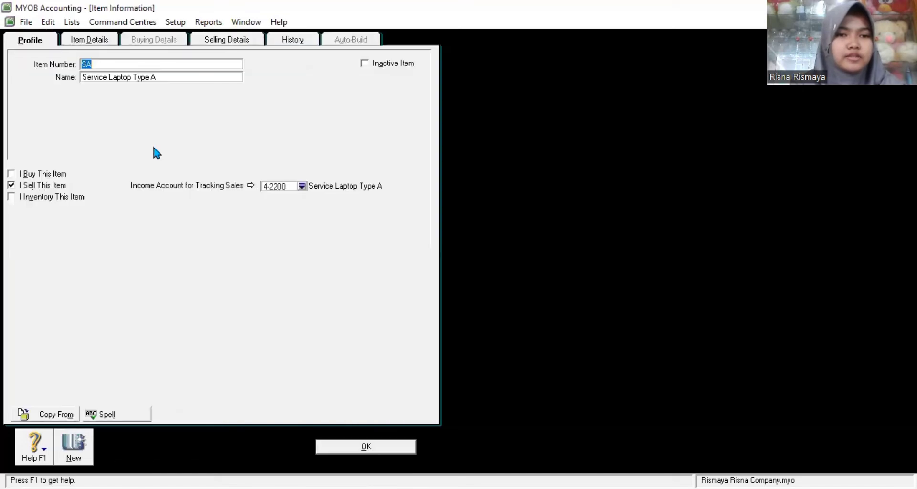
click(212, 42)
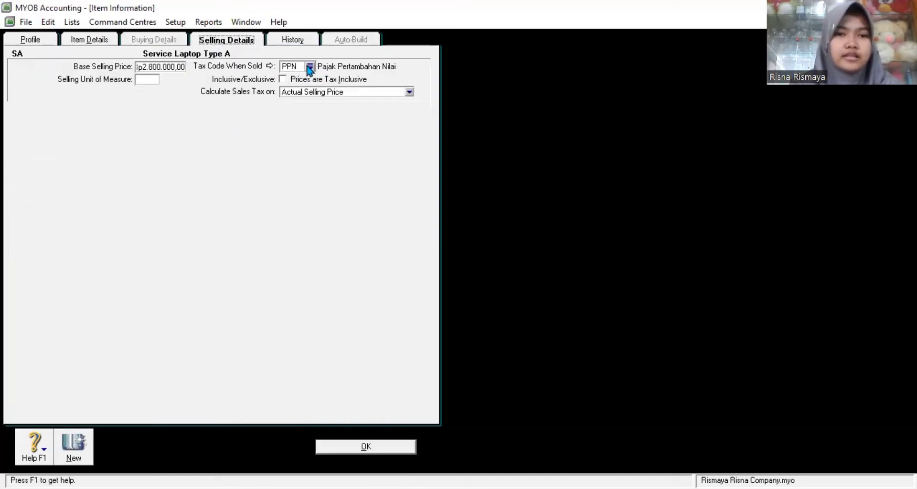
click(310, 66)
click(382, 224)
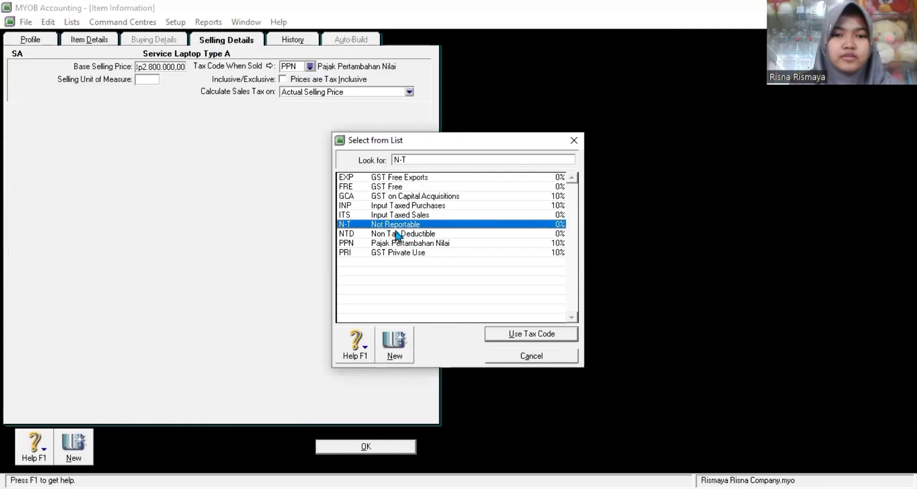
click(509, 334)
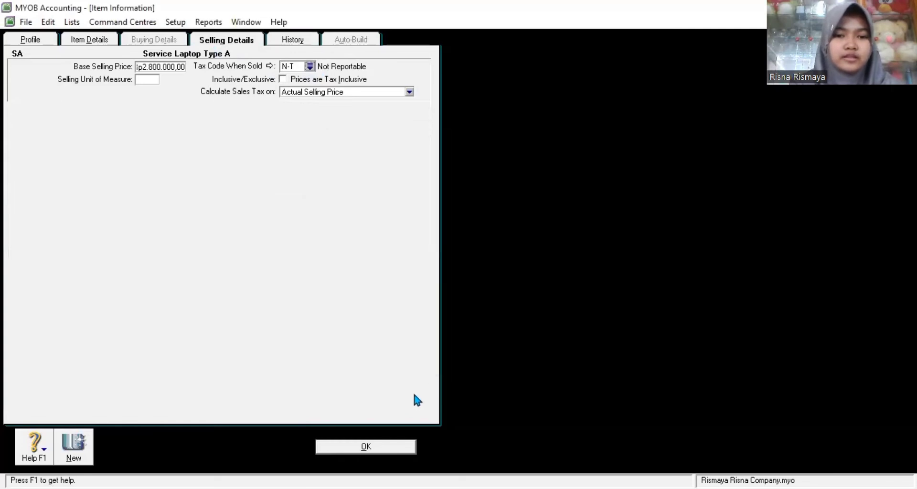
click(368, 445)
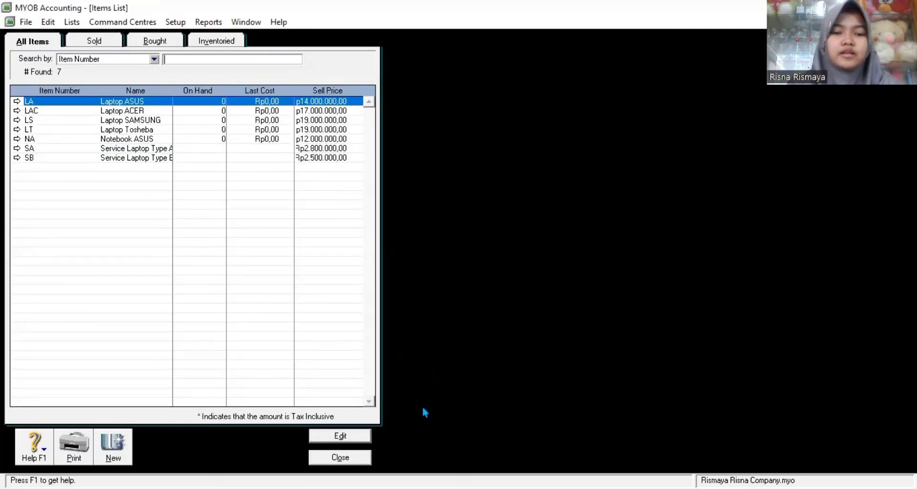
Step: Close the Items List and open Setup > Balances > Account Opening Balances
click(340, 457)
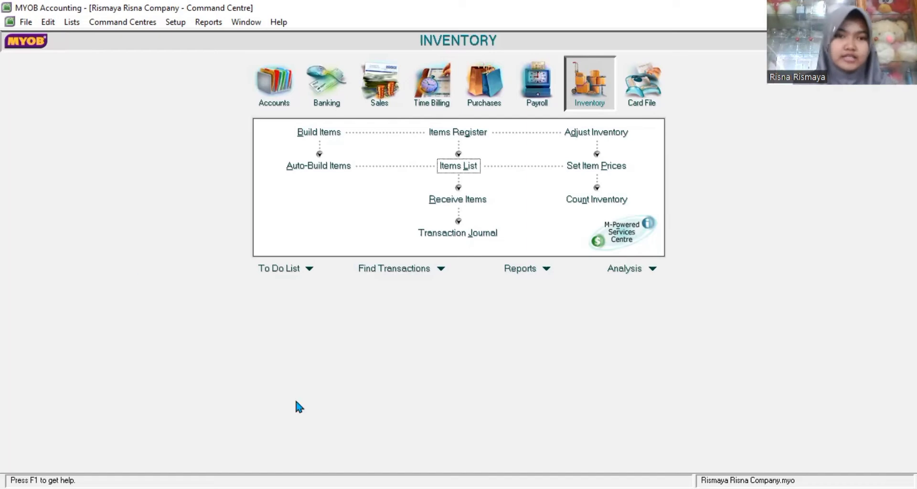
click(179, 26)
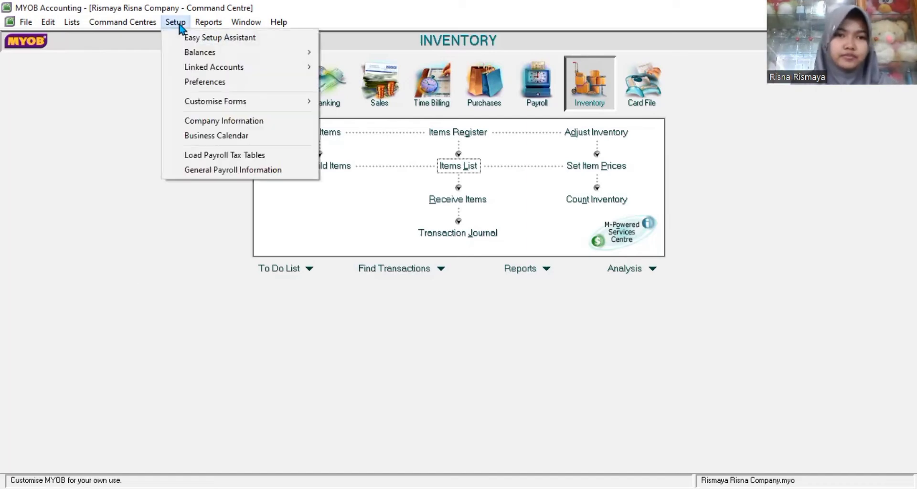
mouse_move(243, 53)
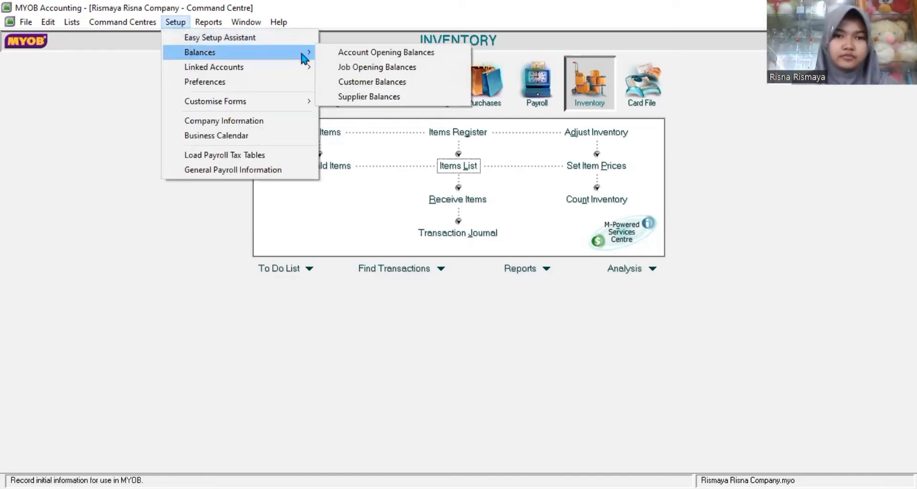
click(332, 60)
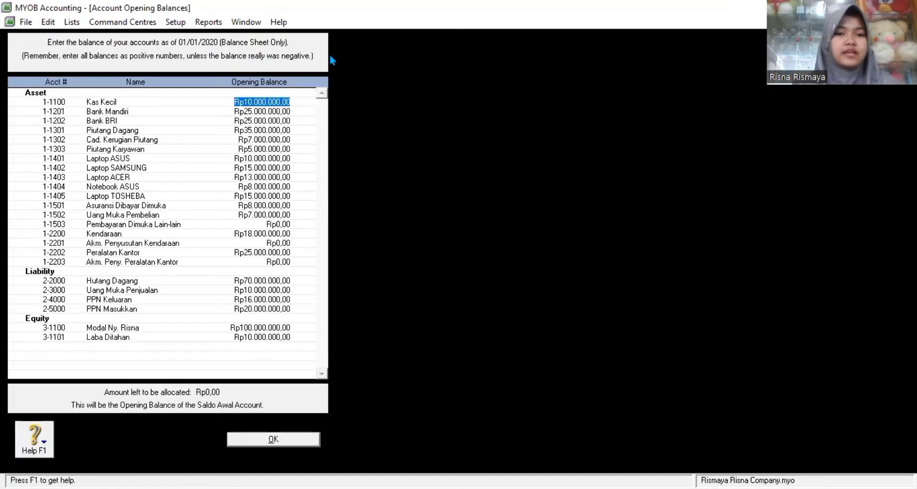
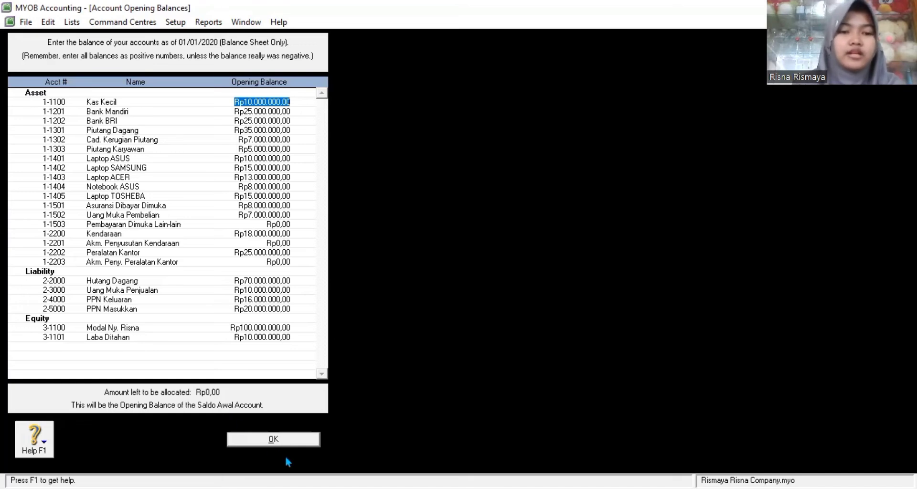
Step: Open the Index to Reports with Ctrl+R from the Account Opening Balances window
key(ctrl+r)
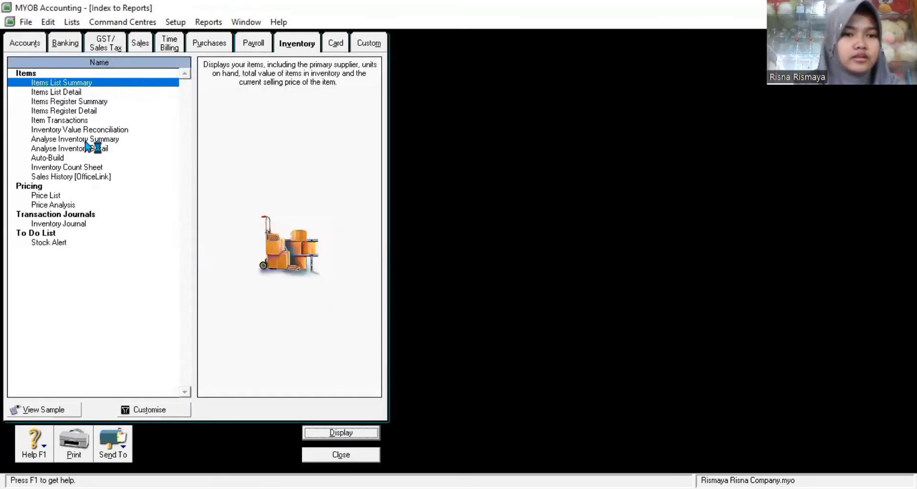
Step: Display the December 2020 Trial Balance totalling 226.000.000,00, then close it and the reports index
click(39, 42)
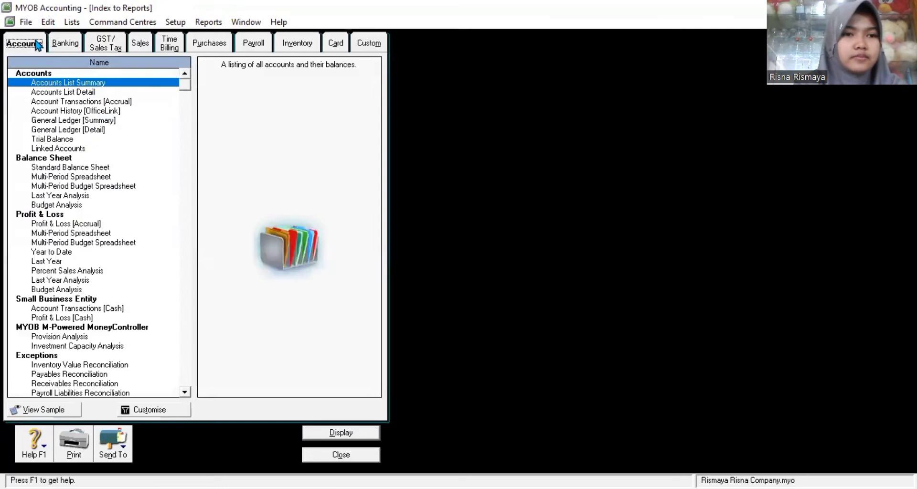
click(57, 139)
click(339, 432)
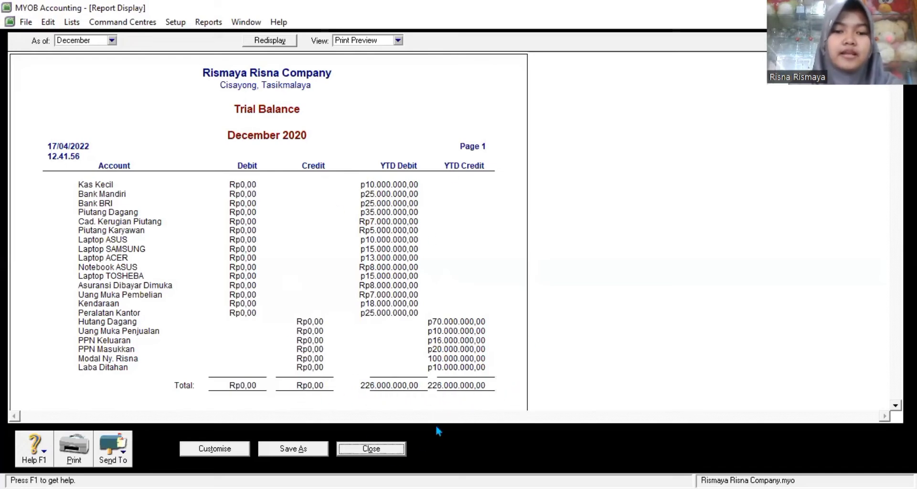
click(392, 450)
click(354, 457)
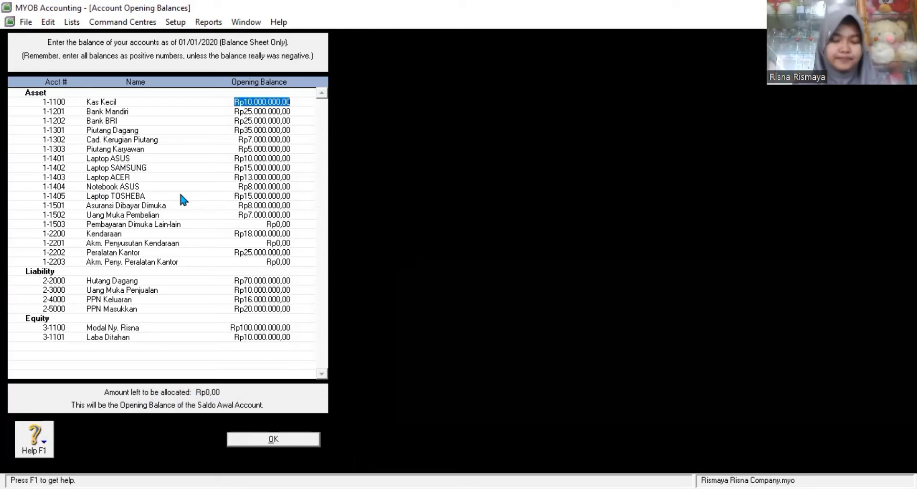
Step: Close Account Opening Balances and start a historical sale for PT. CINTA KASIH in Customer Balances
click(253, 441)
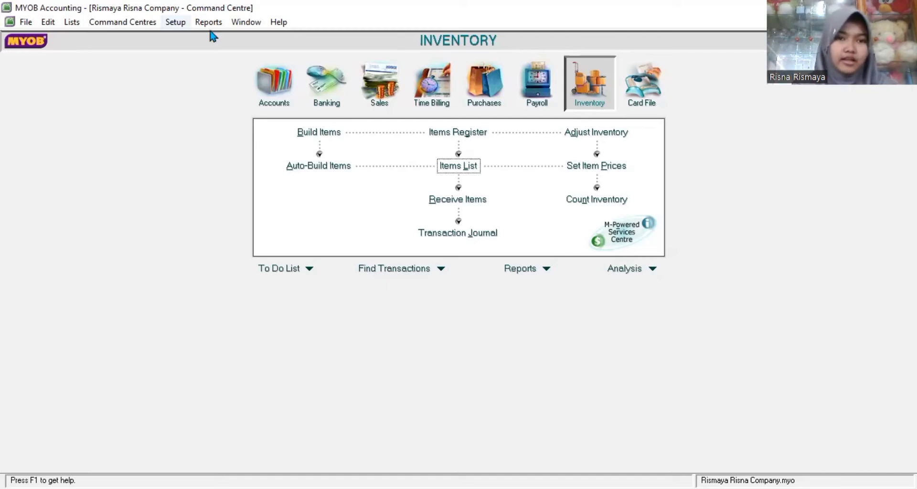
click(175, 21)
mouse_move(196, 56)
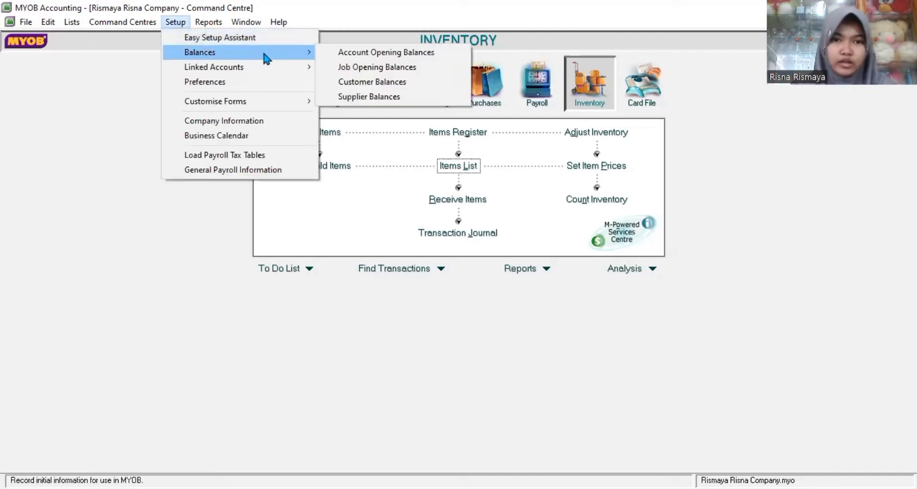
click(344, 82)
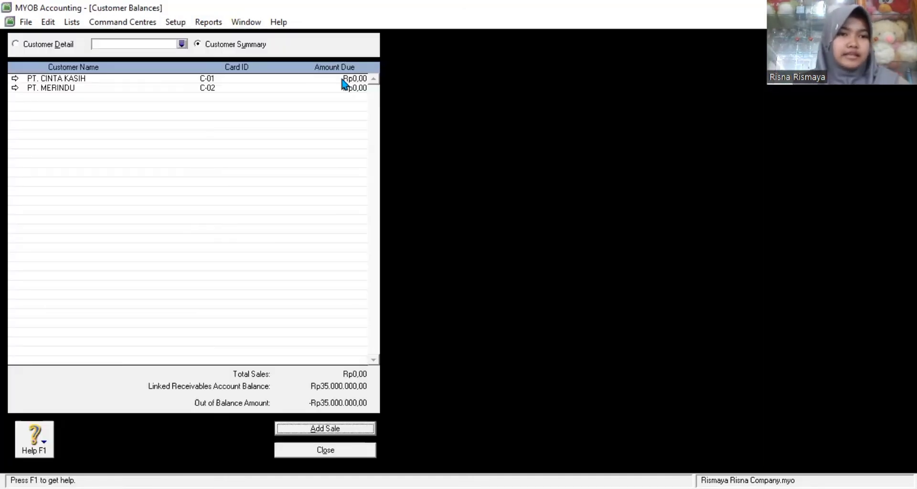
click(16, 79)
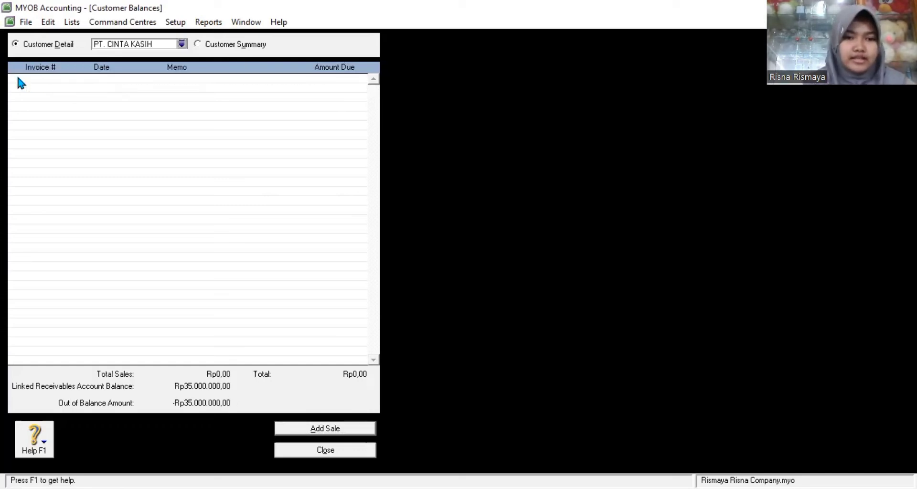
click(327, 429)
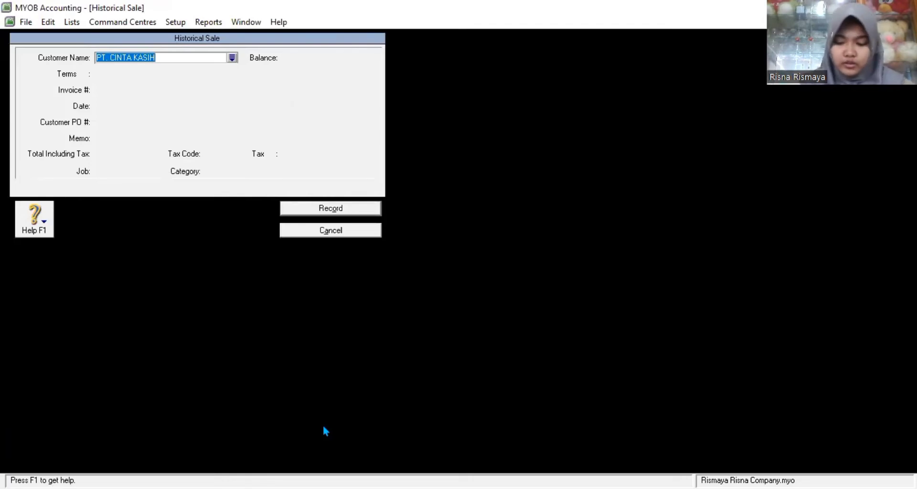
Step: Enter memo 'Saldo Awal Piutang PT. Cinta Kasih' and total Rp10.000.000 on the historical sale
key(Tab)
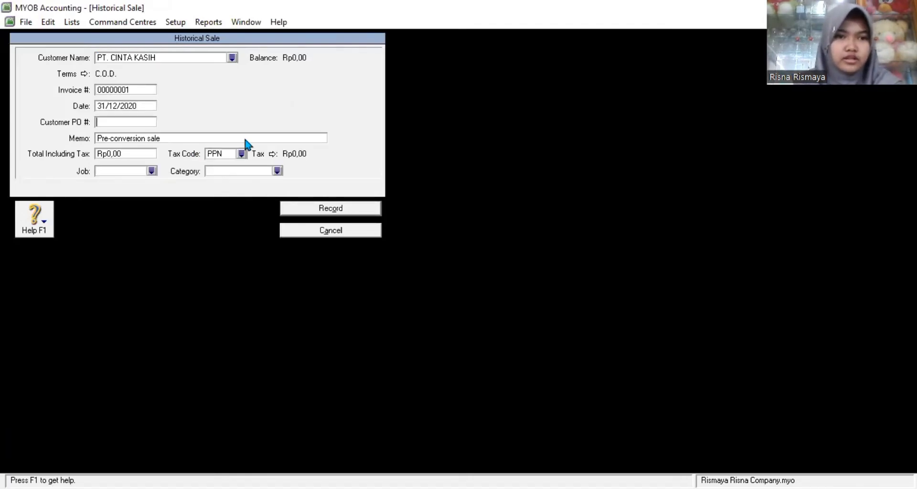
click(150, 139)
text(Sa)
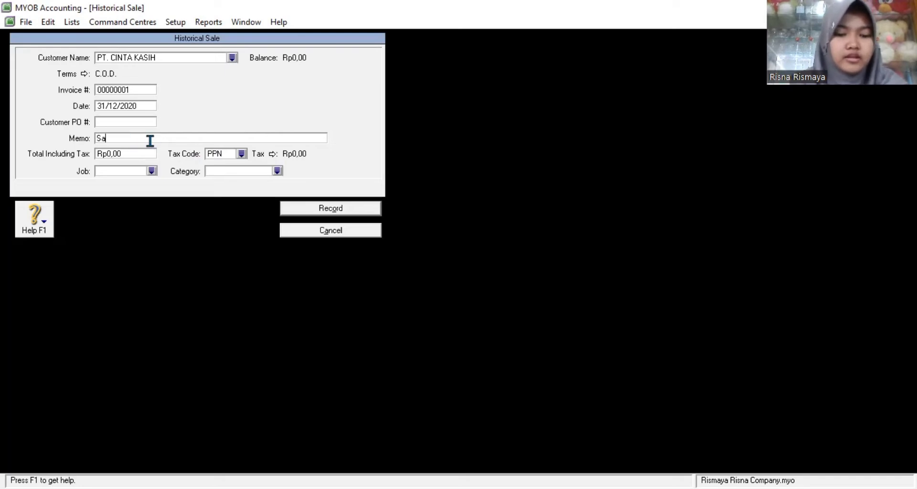
text(ldo Awal)
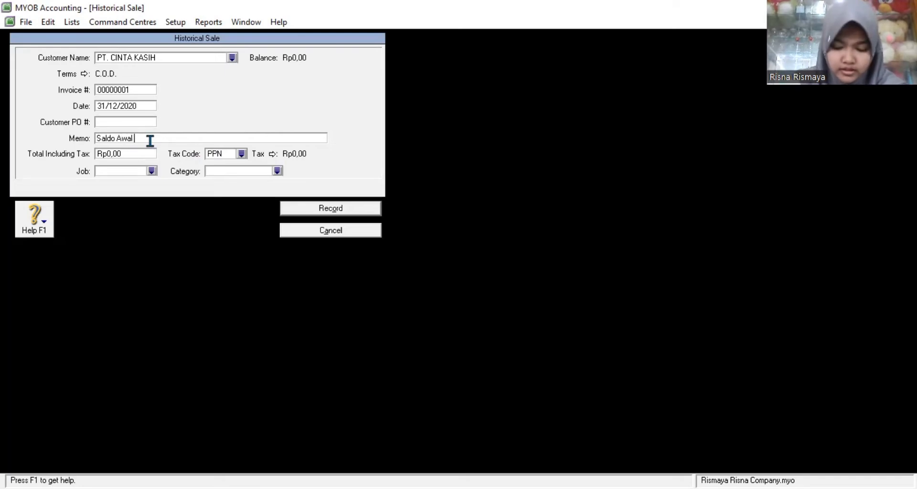
text( Piutan)
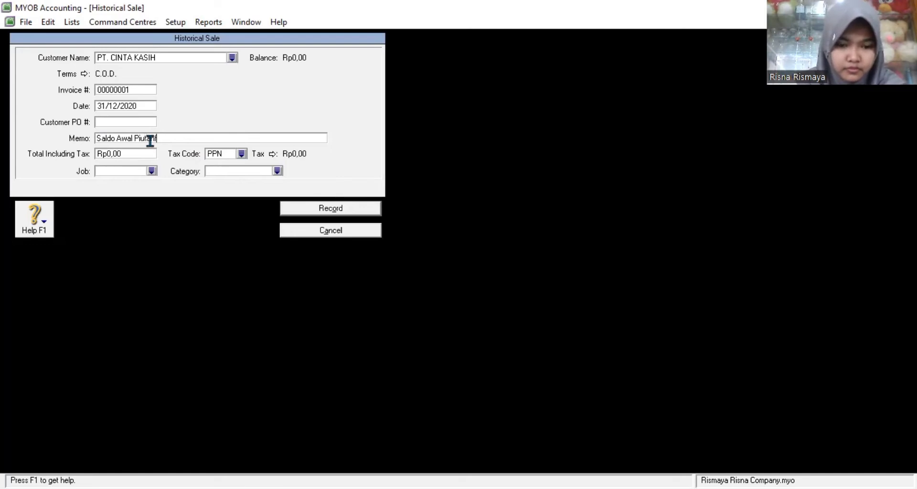
text(g)
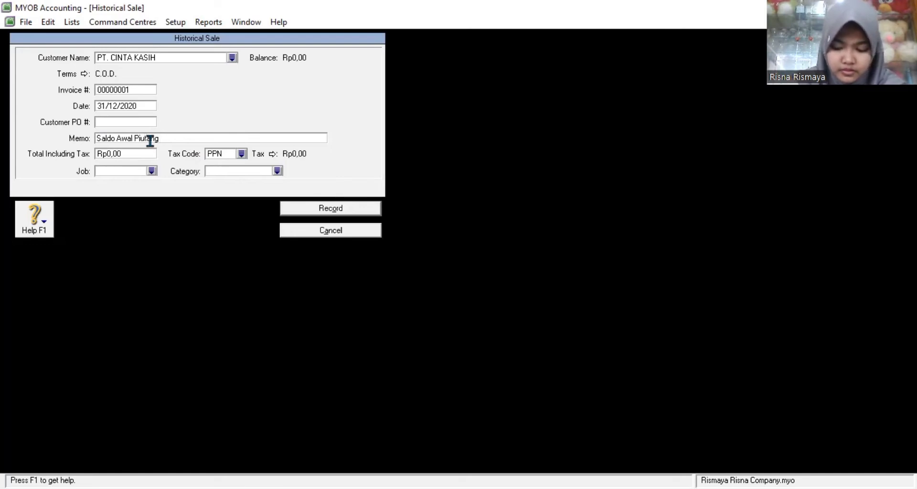
text( PT)
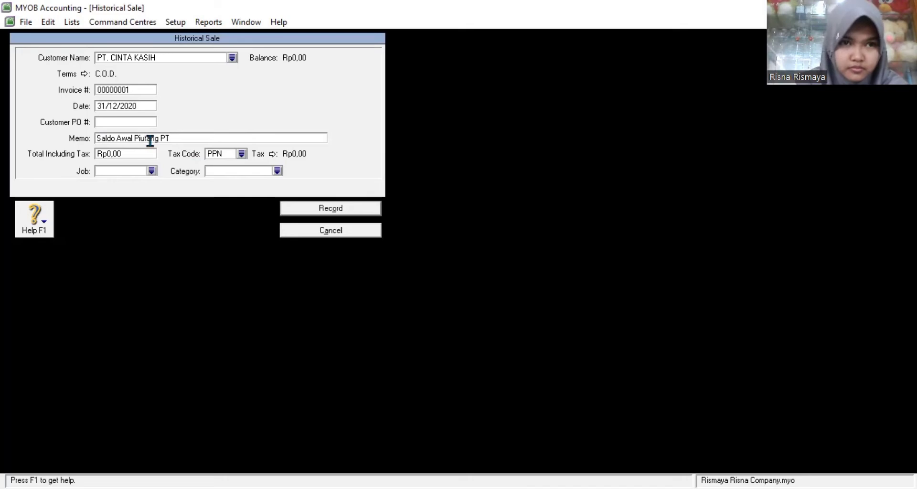
text(. )
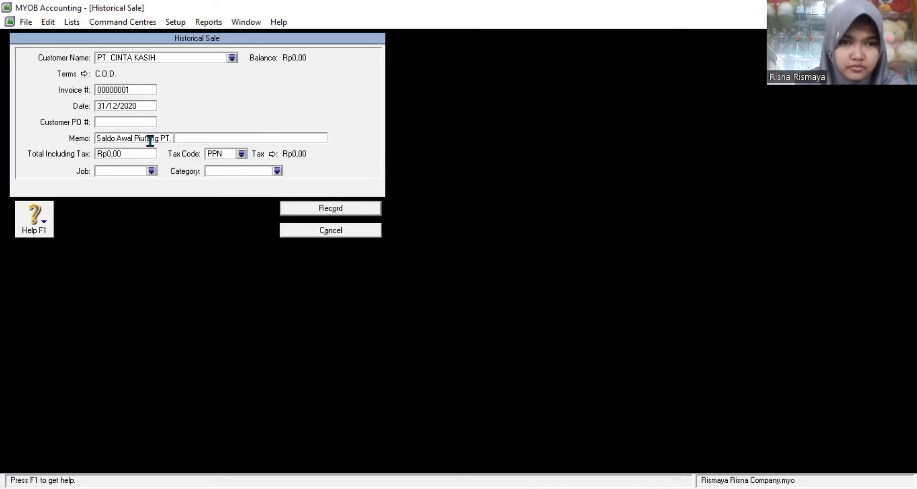
text(Cinta Kasih)
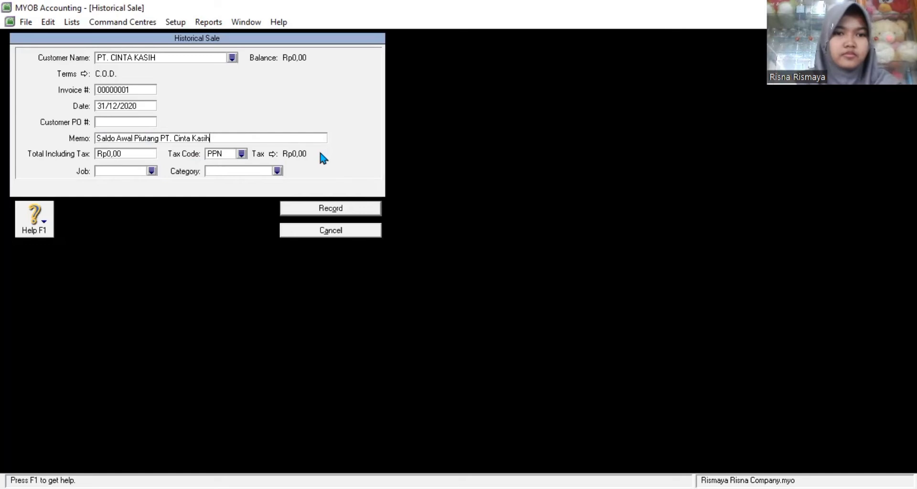
click(129, 153)
text(1000000)
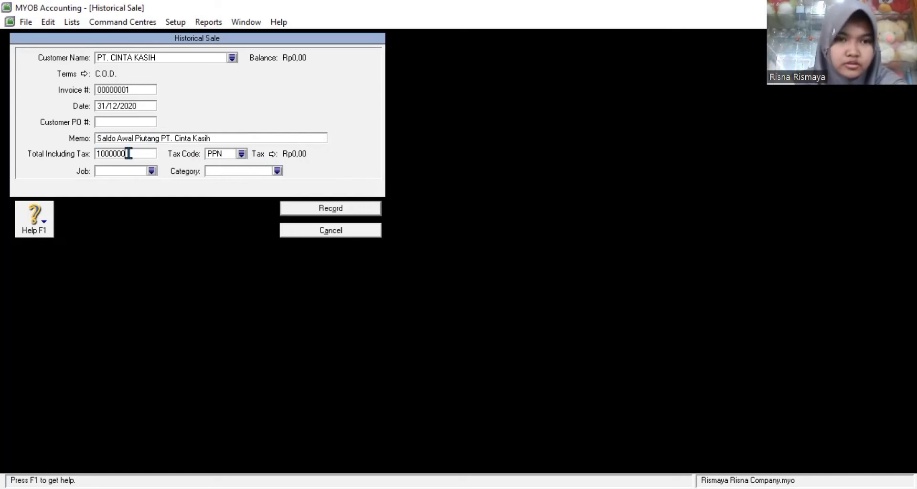
text(0)
Step: Apply tax code N-T and category CMS, then record invoice 00000001
click(241, 153)
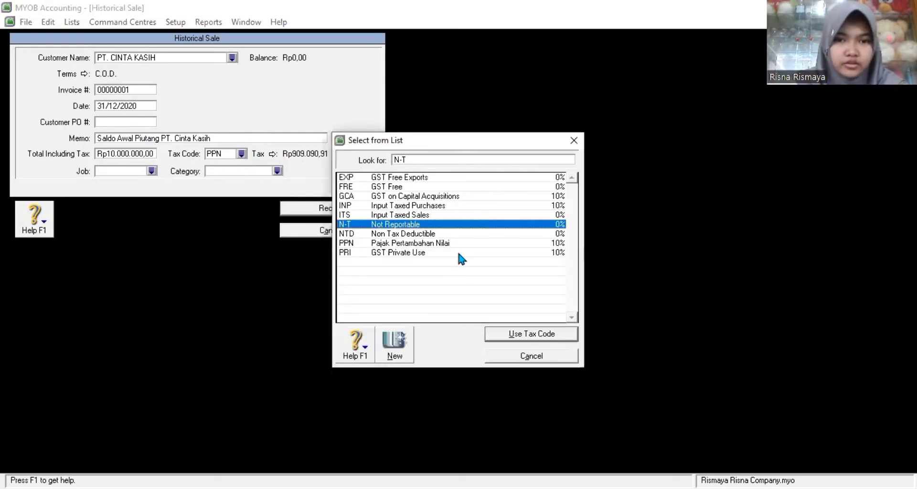
click(530, 333)
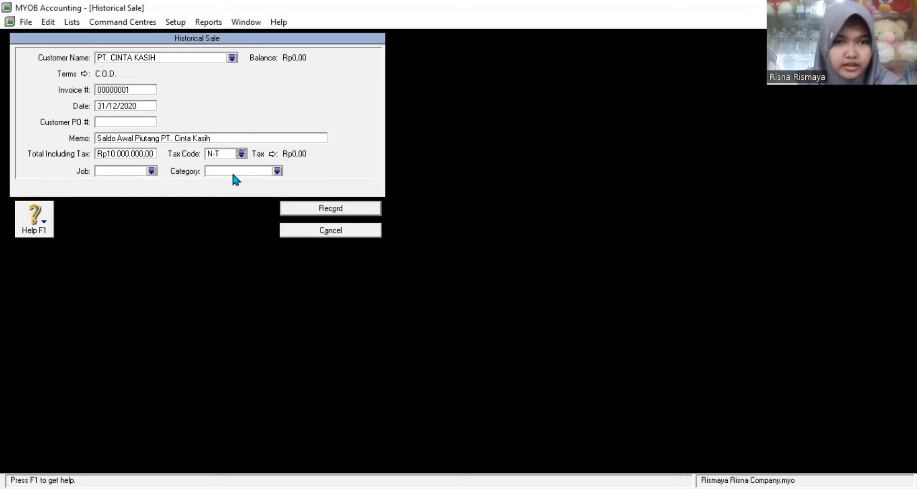
click(277, 171)
click(532, 334)
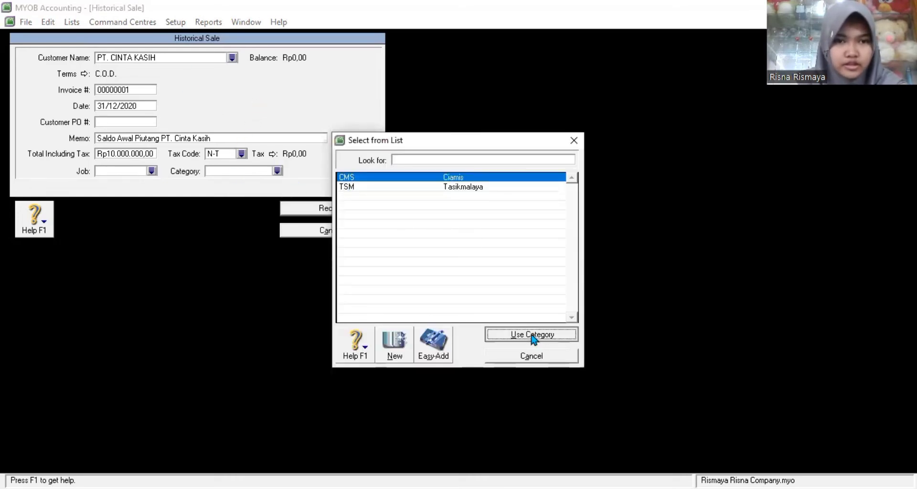
click(341, 208)
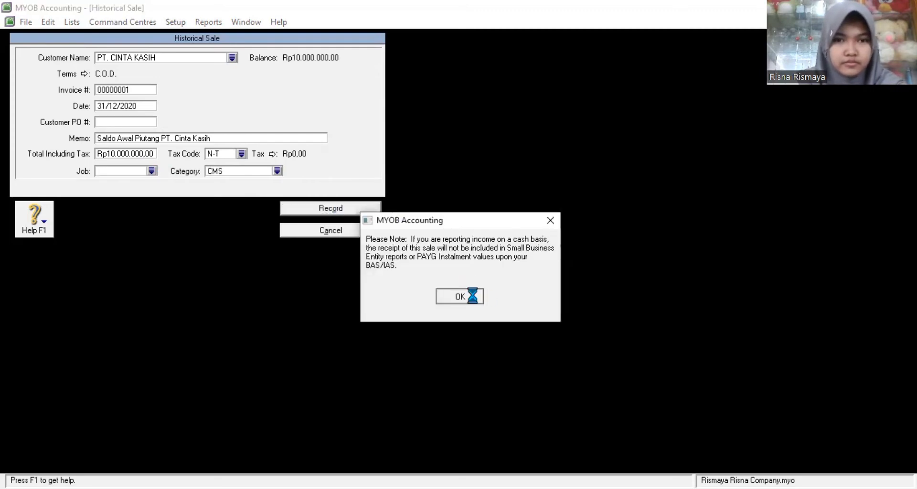
click(471, 296)
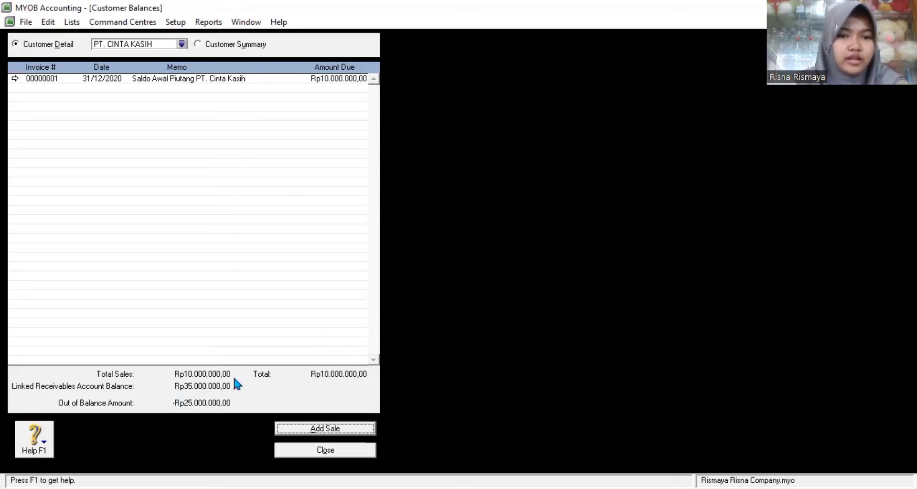
Step: Reopen Customer Balances and start a historical sale for PT. MERINDU
click(325, 450)
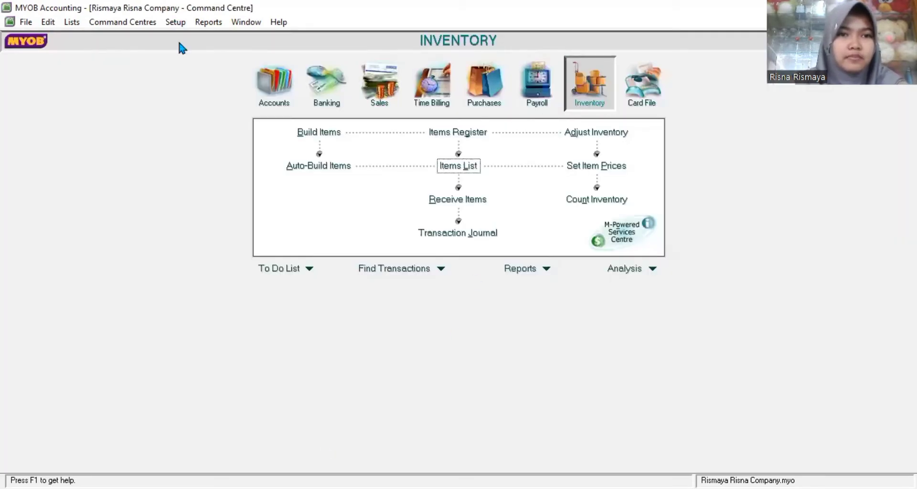
click(175, 22)
mouse_move(215, 52)
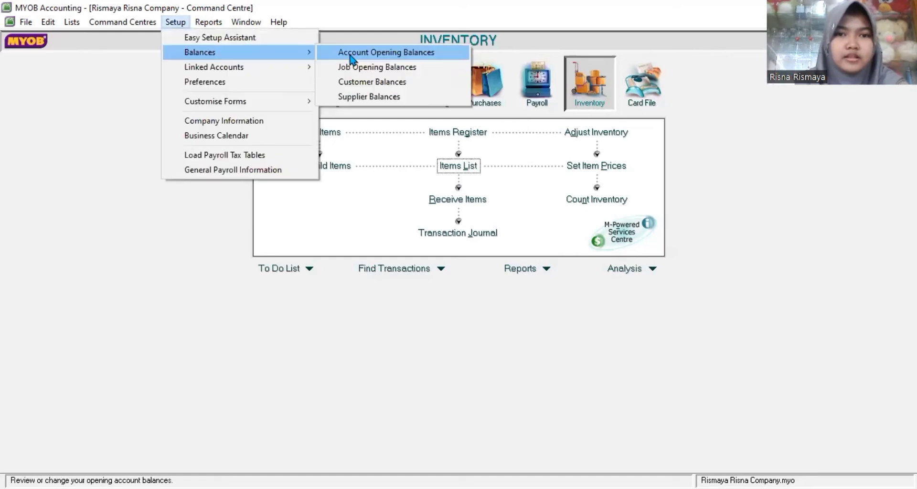
click(353, 82)
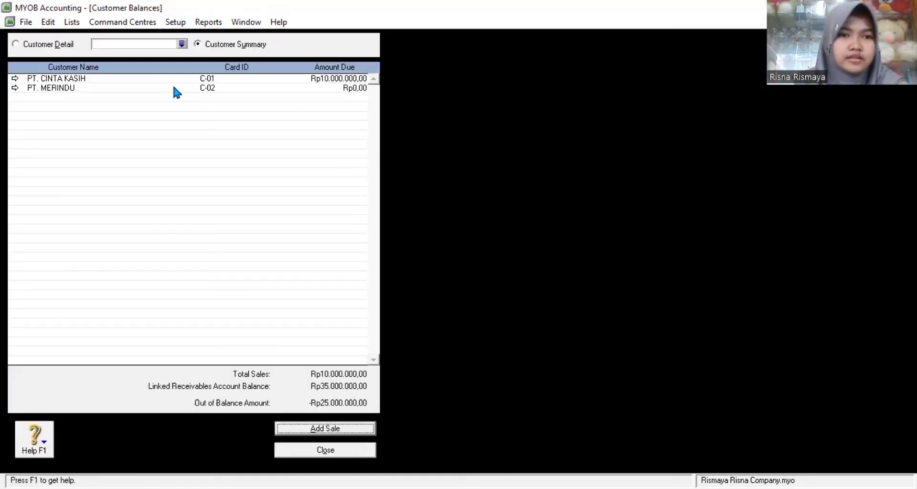
click(15, 88)
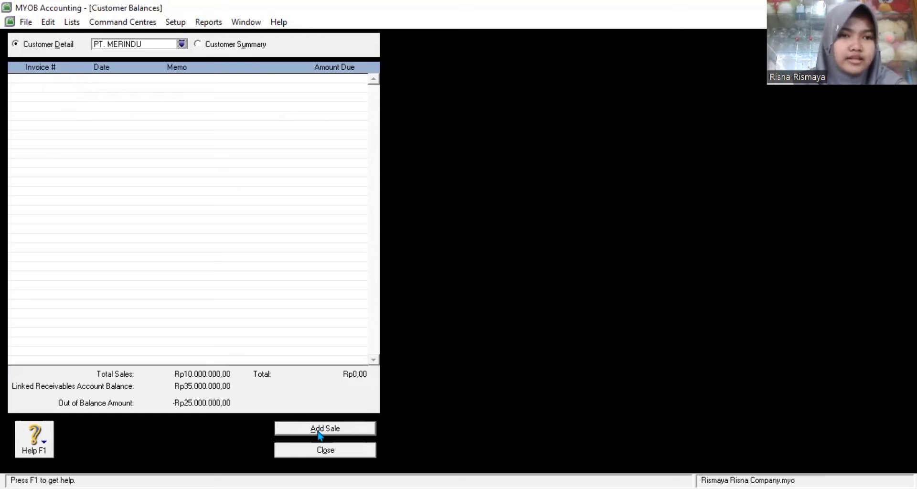
click(319, 434)
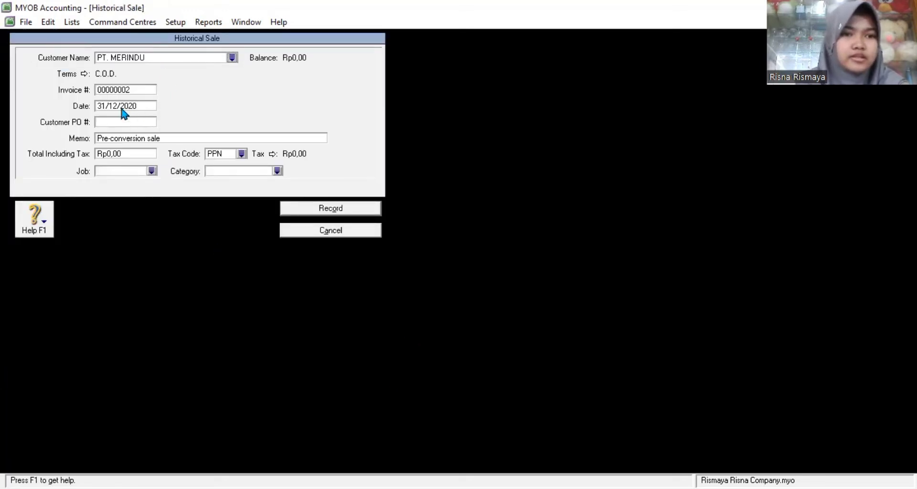
Step: Enter memo 'Saldo Awal Piutang PT. MERINDU' and total Rp25.000.000
click(131, 138)
text(S)
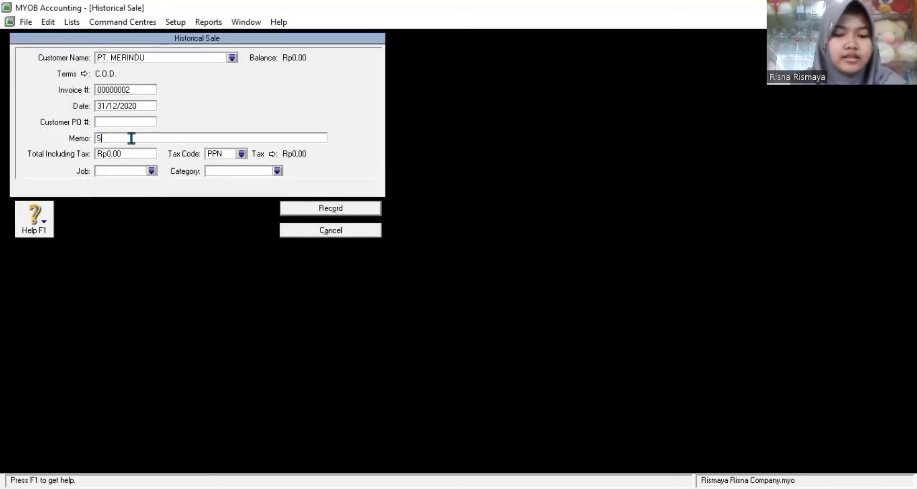
text(aldo Awa)
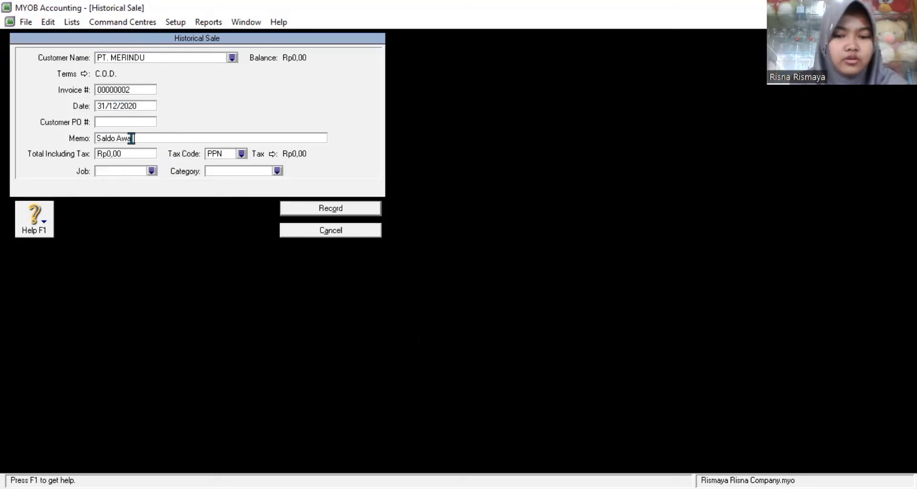
text(l Piutang )
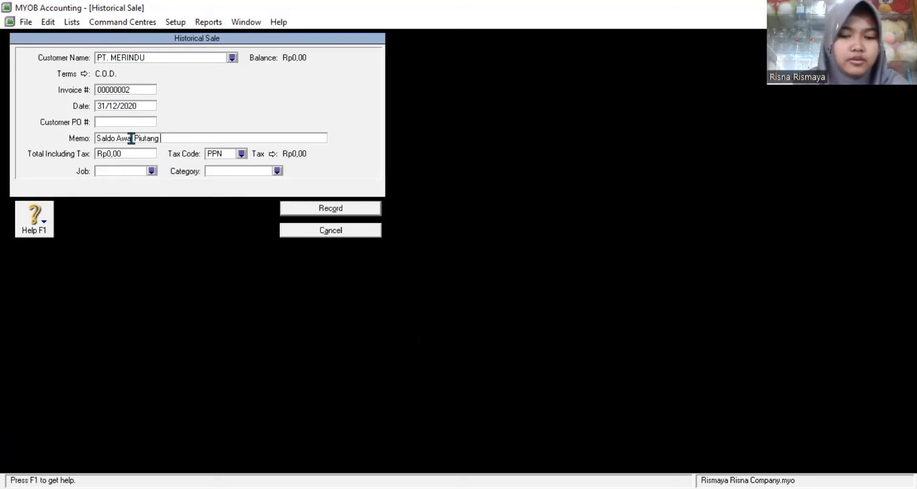
text(PT. ME)
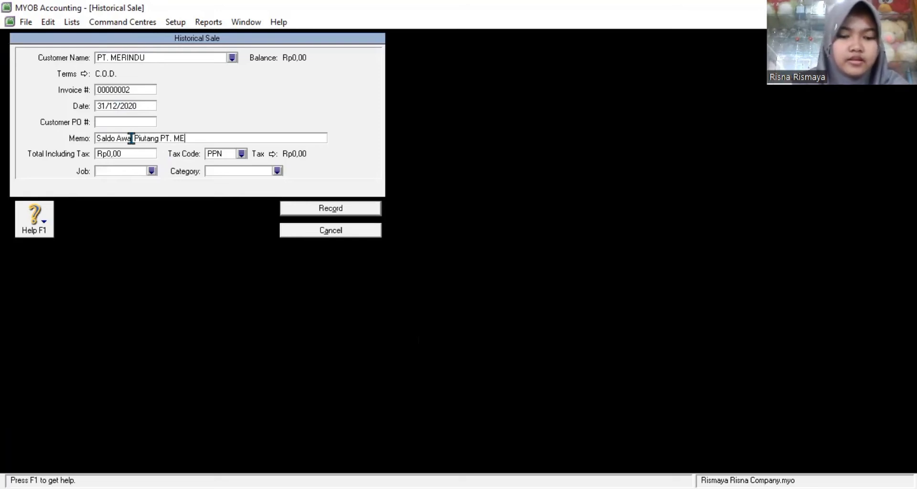
text(RINDU)
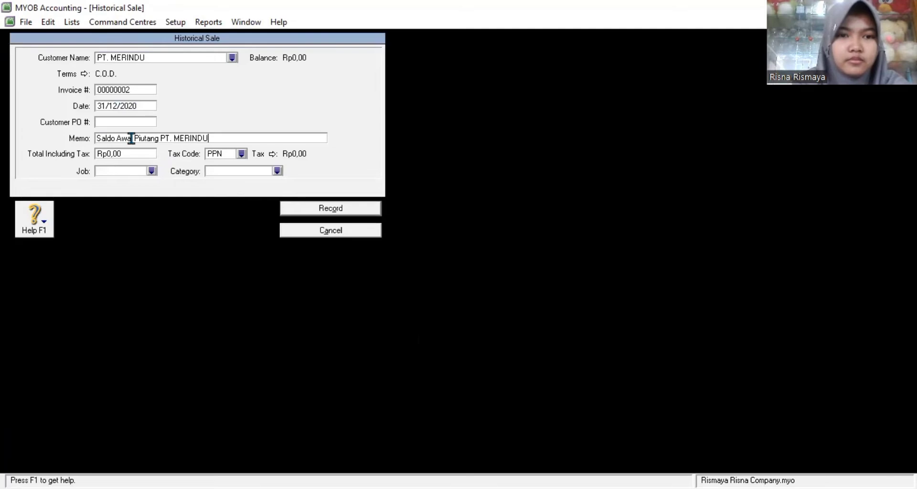
click(138, 150)
text(25000000)
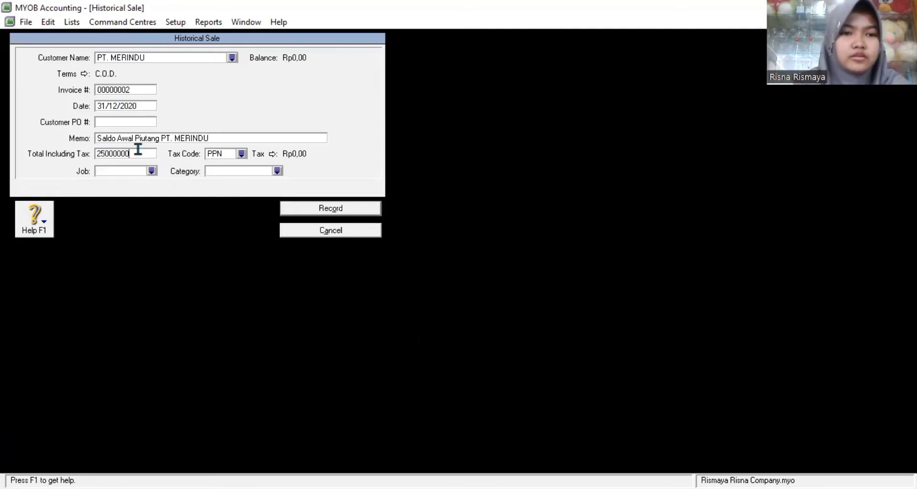
Step: Apply tax code N-T and record invoice 00000002, bringing receivables to Rp0,00 out of balance
click(239, 153)
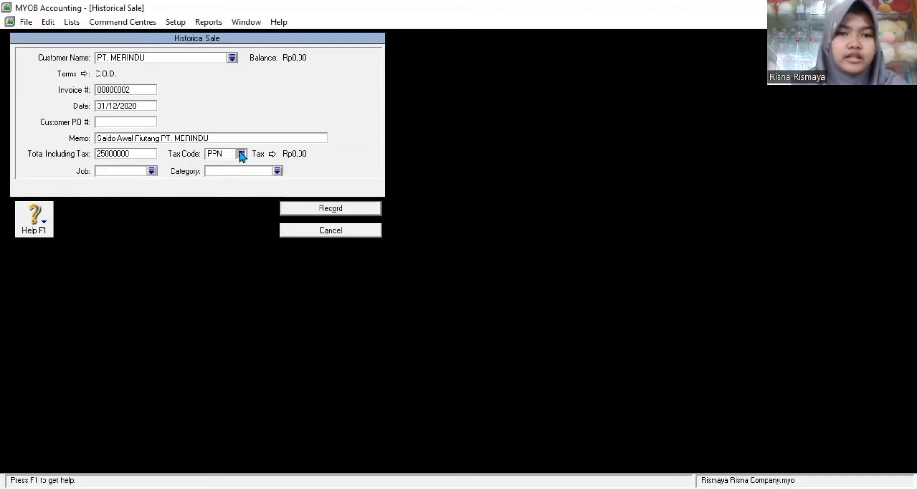
click(357, 224)
click(526, 336)
click(341, 213)
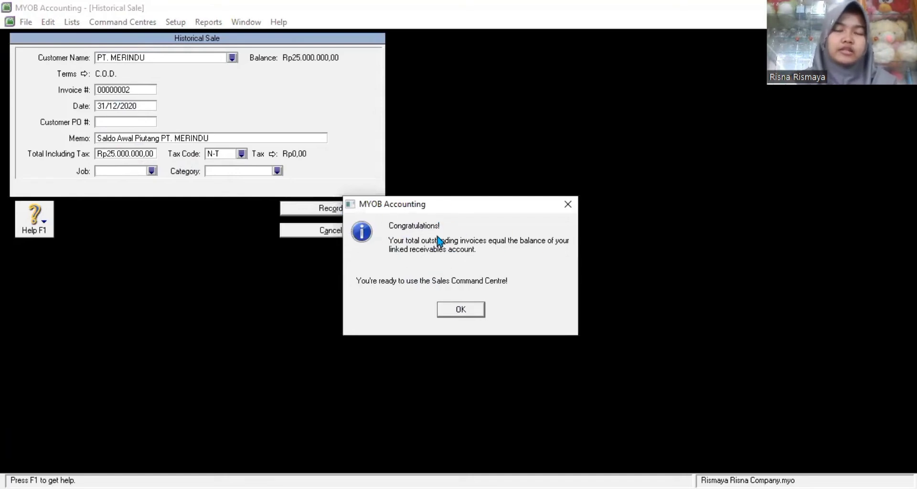
click(453, 310)
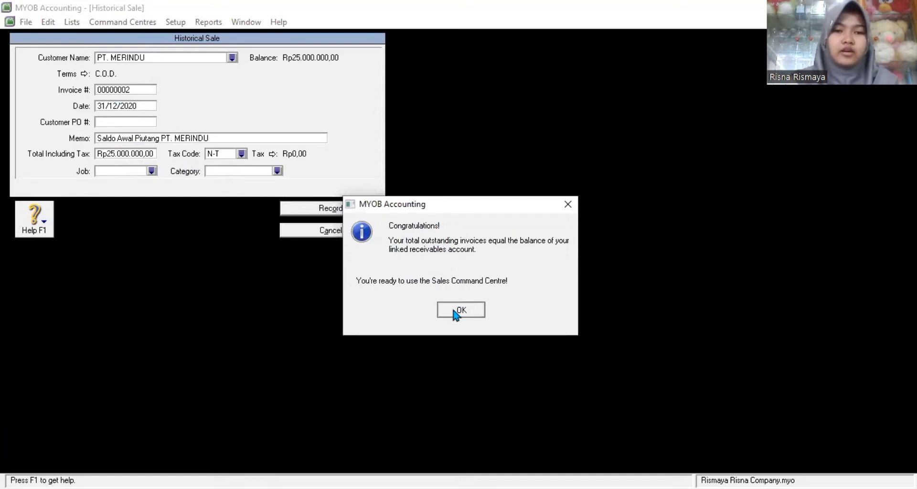
click(460, 297)
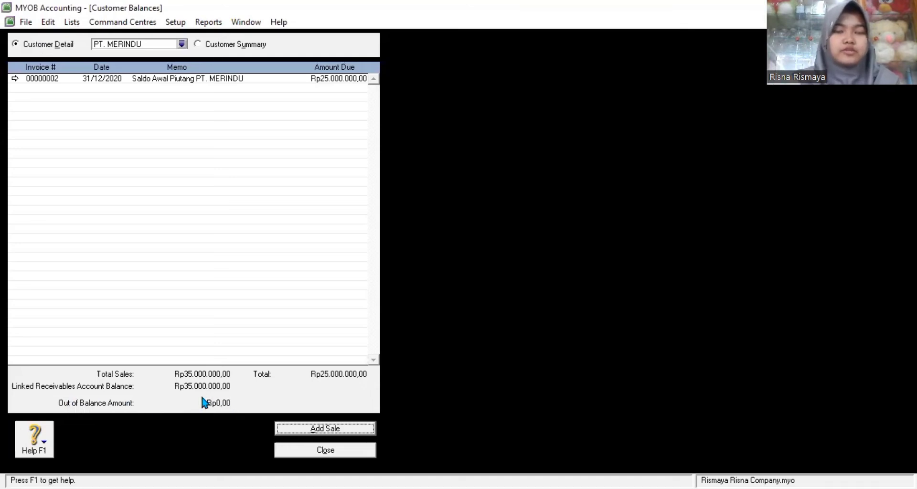
Step: Reopen Customer Balances to confirm Rp35.000.000,00 fully balanced, then close it
click(325, 450)
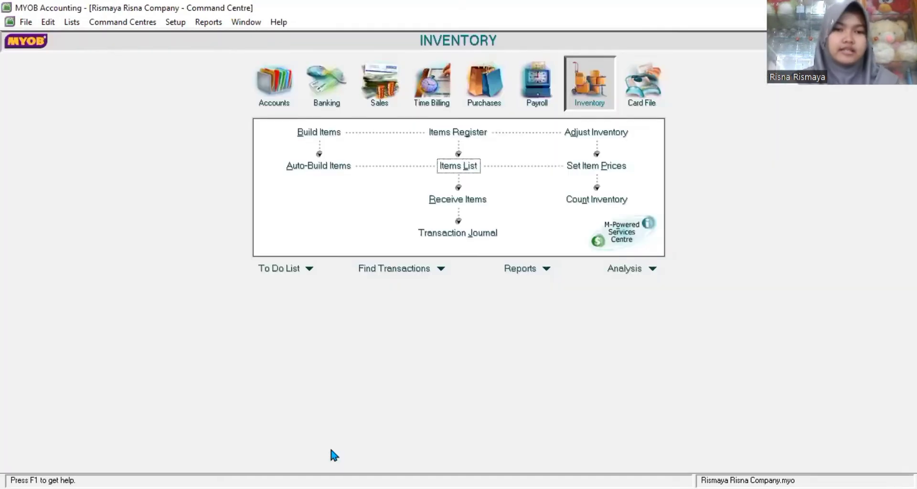
click(175, 22)
mouse_move(193, 50)
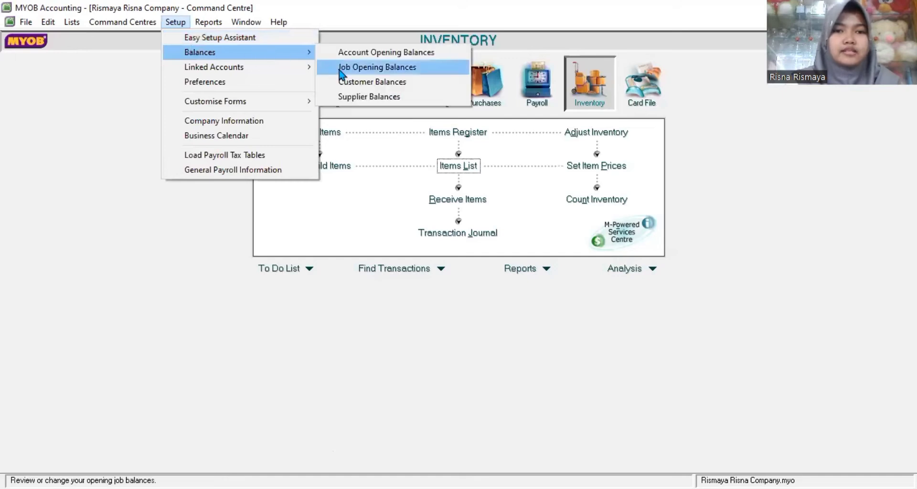
click(357, 84)
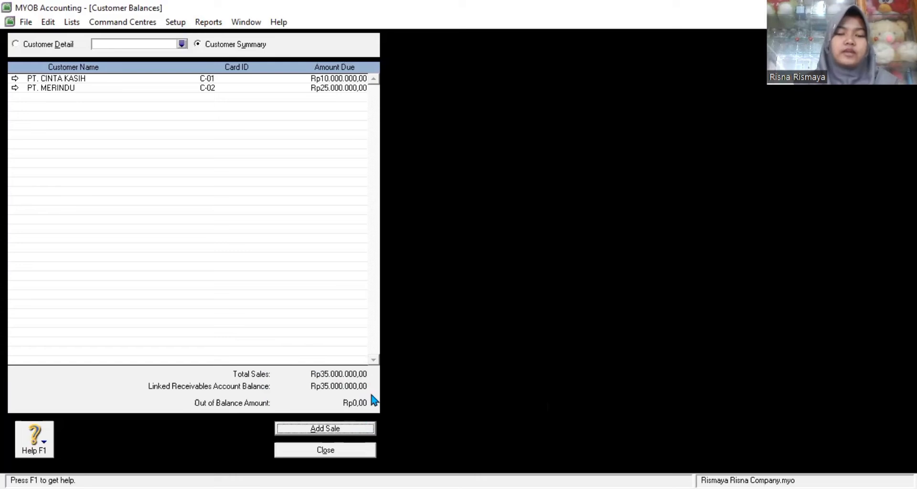
click(358, 451)
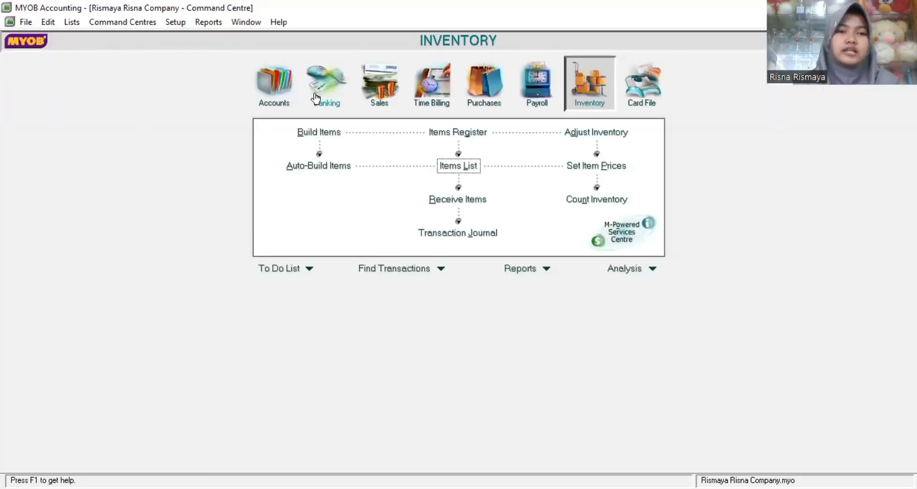
click(175, 22)
key(Down)
key(Down)
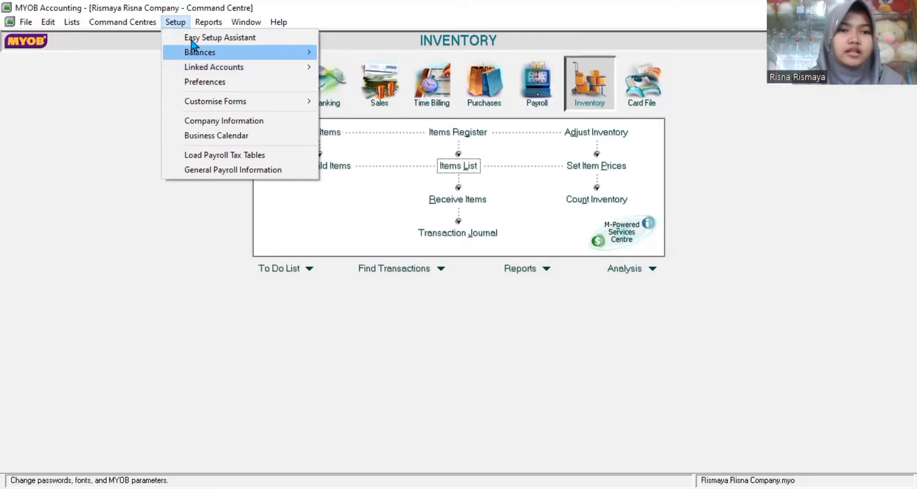
Step: Open Supplier Balances and start an opening purchase for PT. RAHAYU
mouse_move(189, 54)
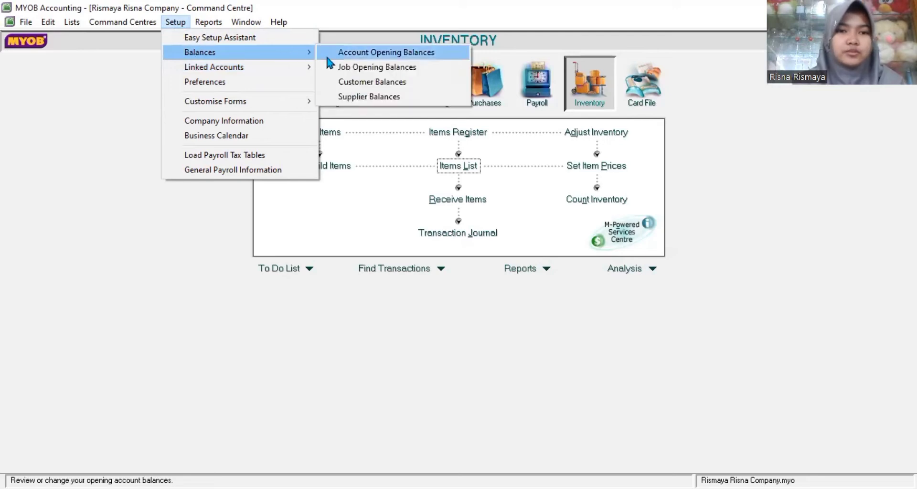
click(352, 95)
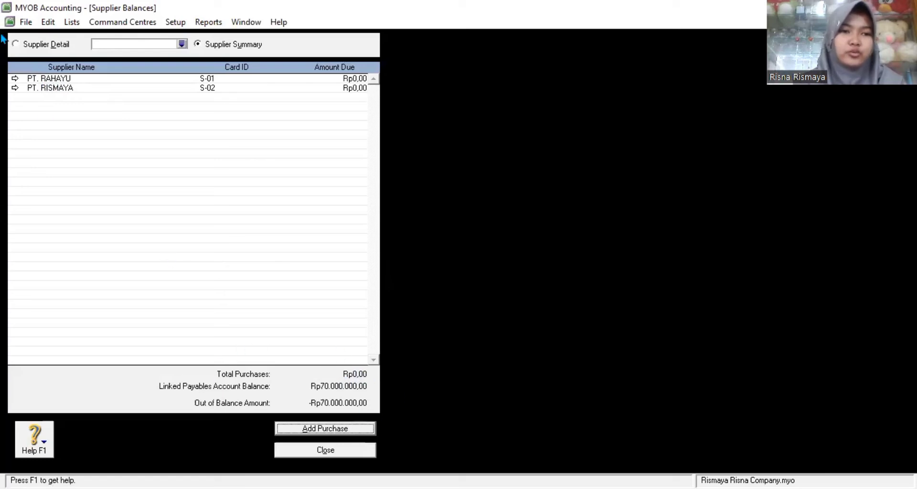
click(14, 80)
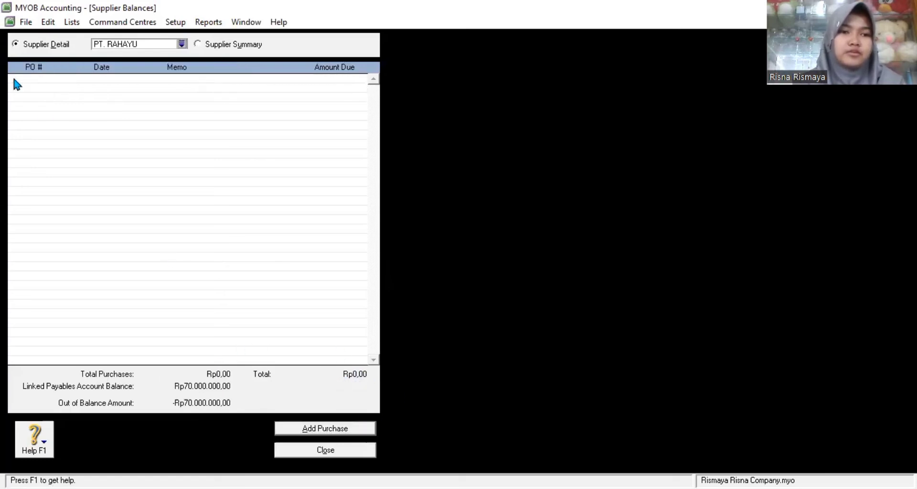
click(348, 428)
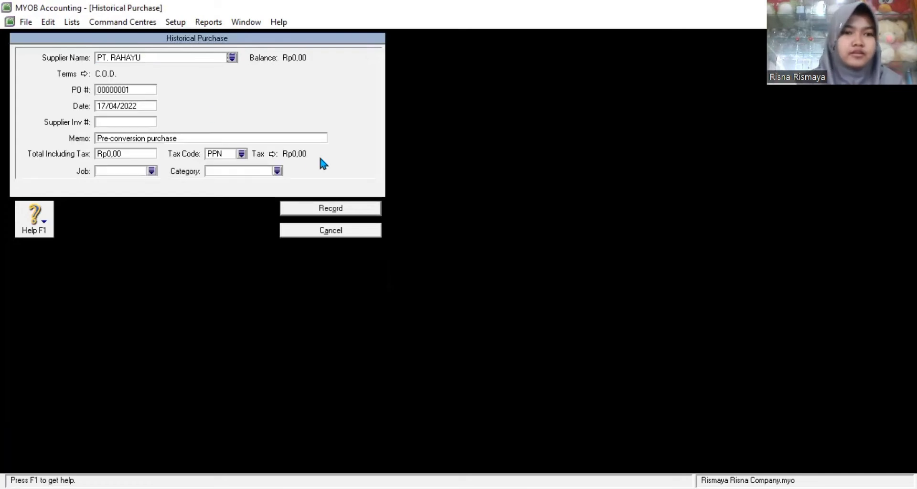
Step: Set the purchase date to 31/12/2020
click(107, 105)
click(106, 105)
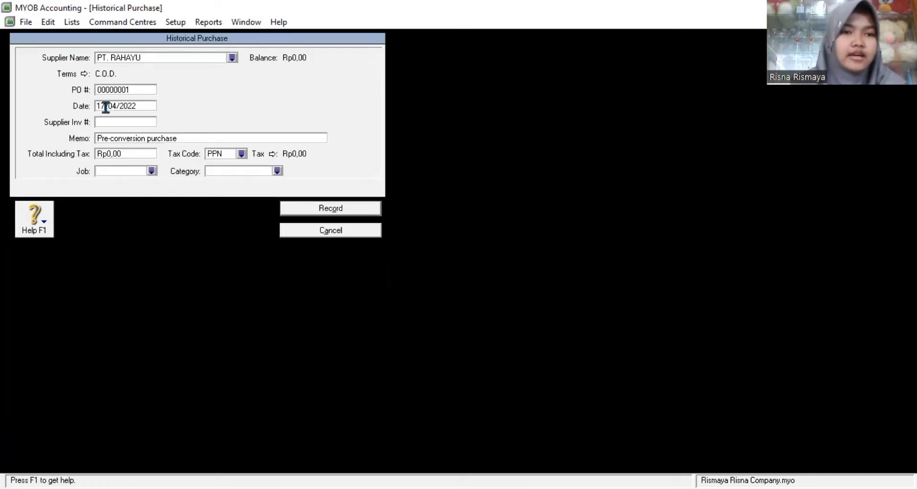
key(BackSpace)
key(Right)
key(Right)
key(Right)
key(BackSpace)
key(BackSpace)
text(12)
key(Right)
key(Right)
key(Right)
key(Right)
key(Right)
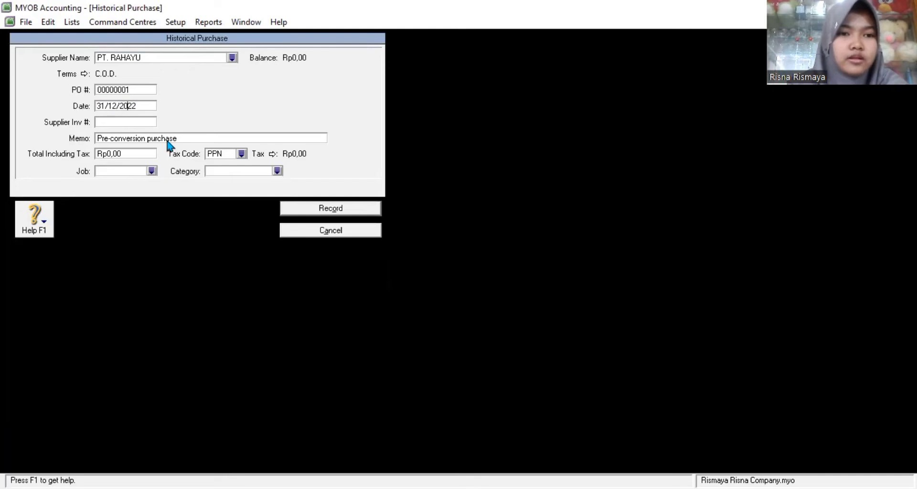
key(BackSpace)
key(BackSpace)
text(20)
Step: Enter memo 'Saldo Awal Hutang PT. Rahayu' and total Rp40.000.000
click(138, 140)
text(Saldo )
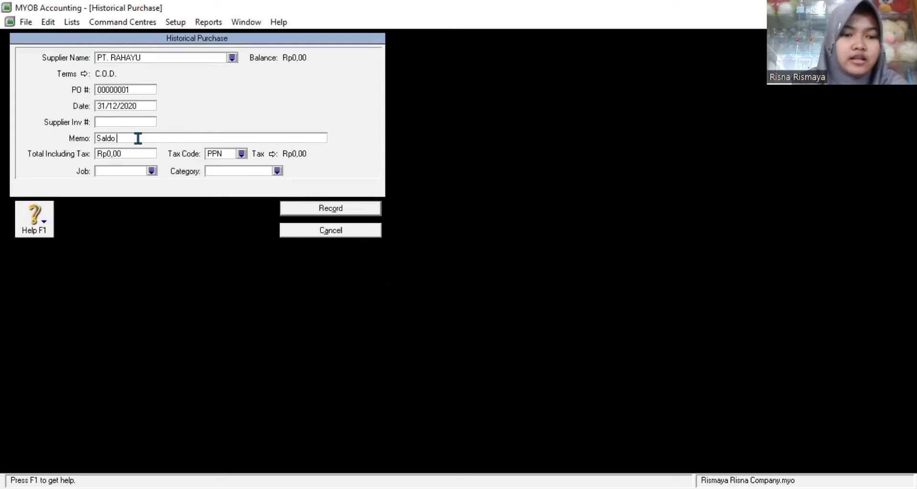
text(Awal Hutang PT. Rahayu)
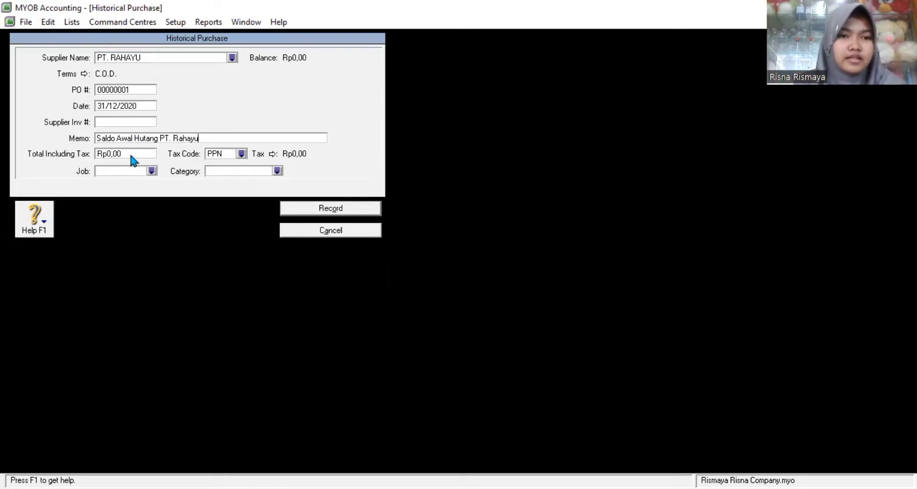
click(129, 154)
text(40)
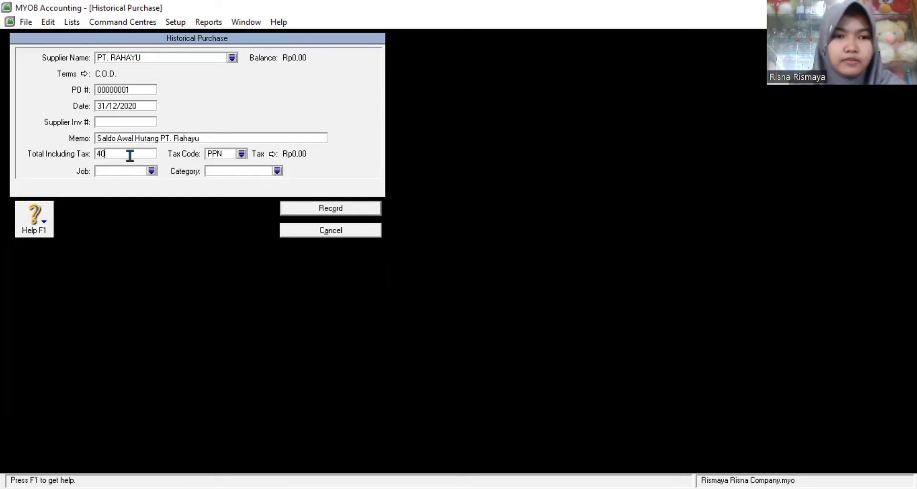
text(000000)
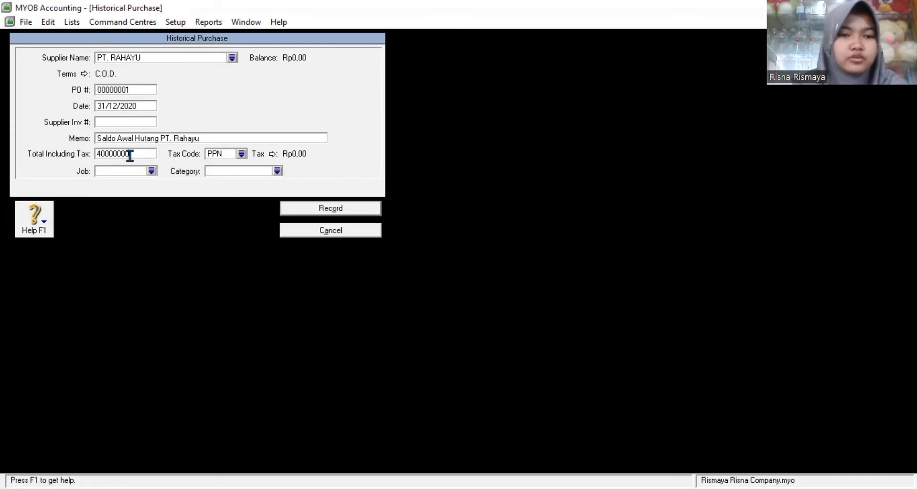
Step: Apply tax code N-T and category TSM, then record purchase 00000001
click(241, 154)
click(356, 224)
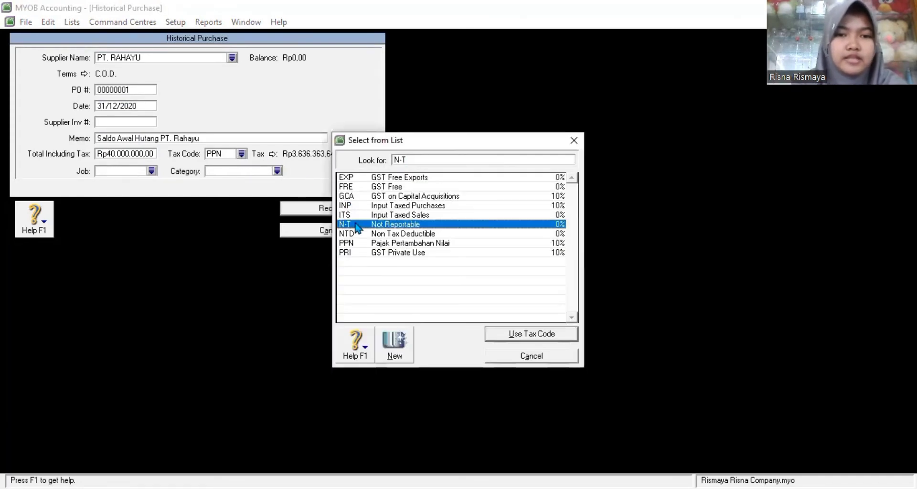
click(528, 338)
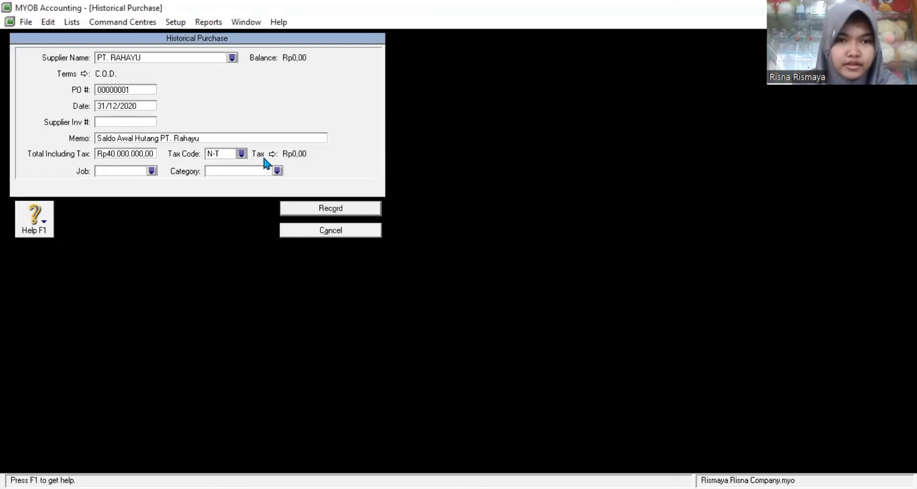
click(277, 171)
click(348, 187)
click(518, 334)
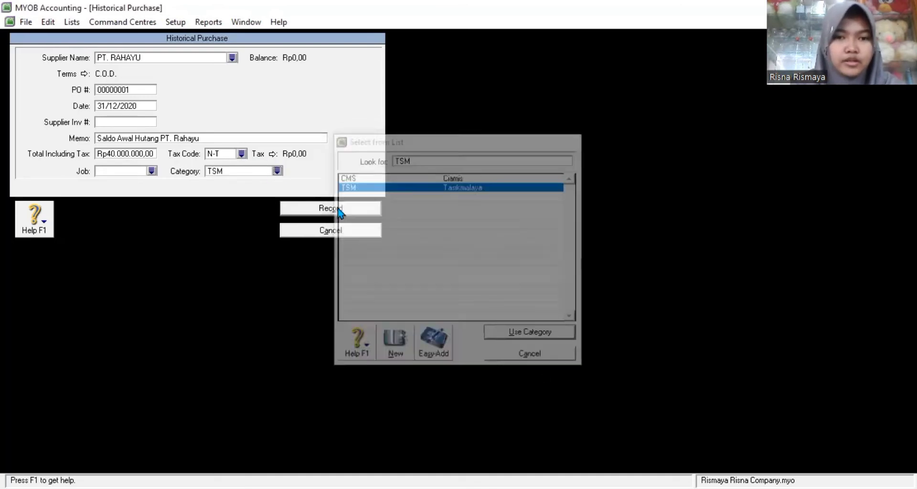
click(338, 209)
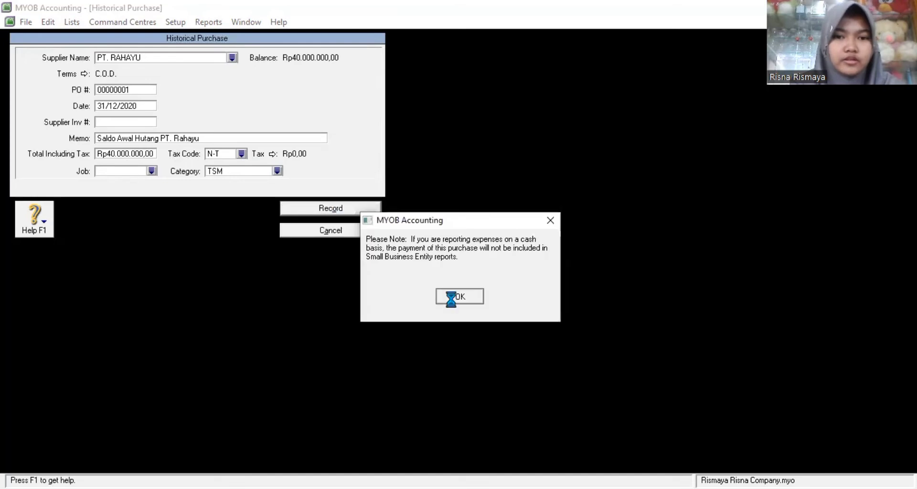
click(451, 294)
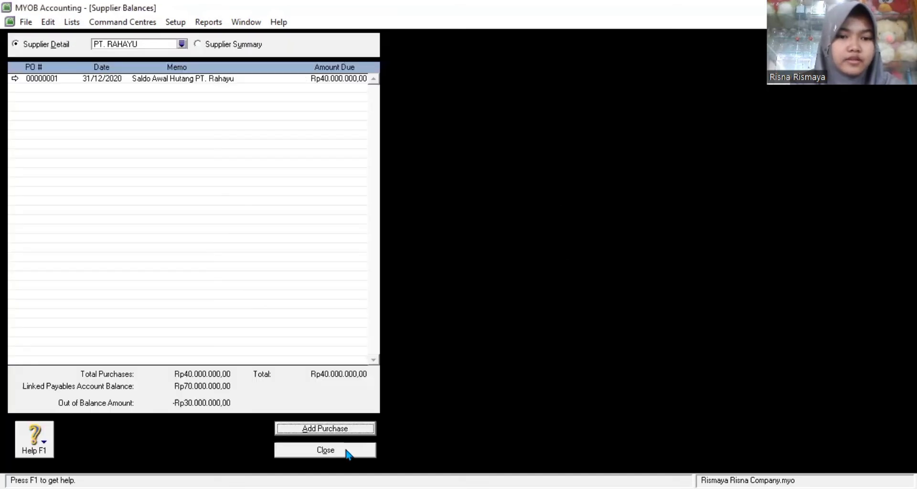
Step: Reopen Supplier Balances and start an opening purchase for PT. RISMAYA
click(348, 451)
click(175, 24)
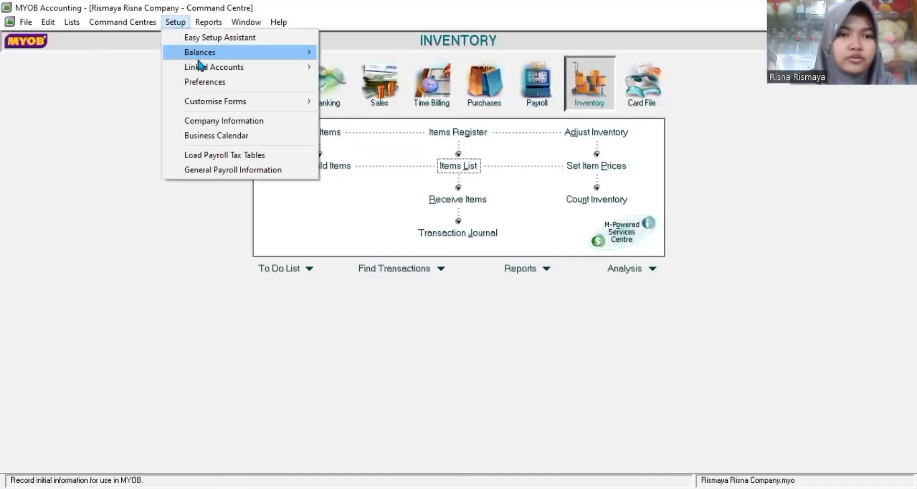
mouse_move(199, 57)
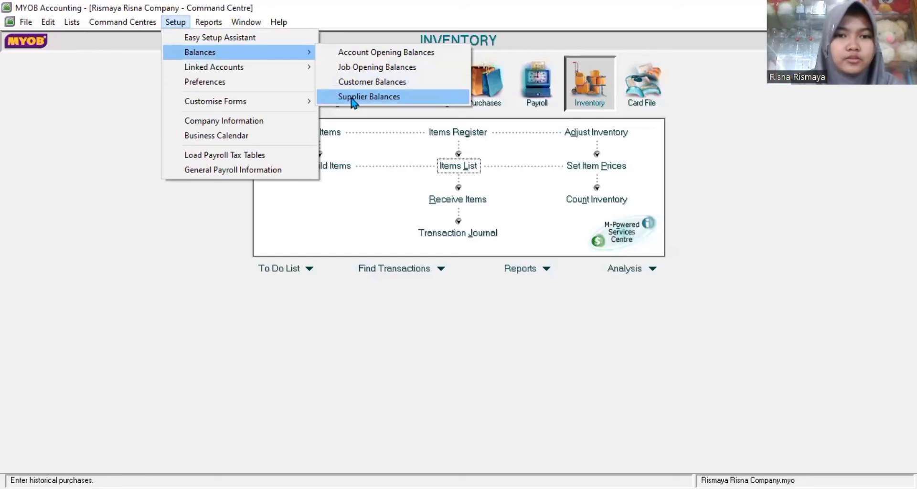
click(353, 98)
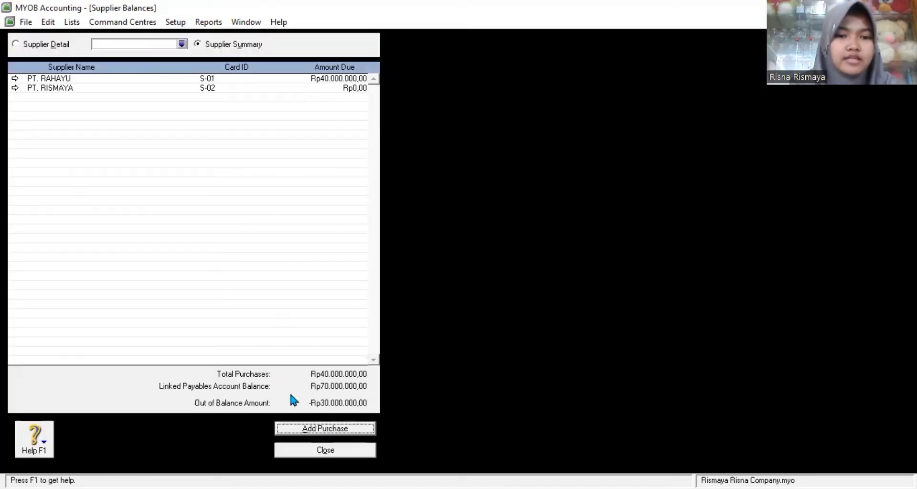
click(15, 88)
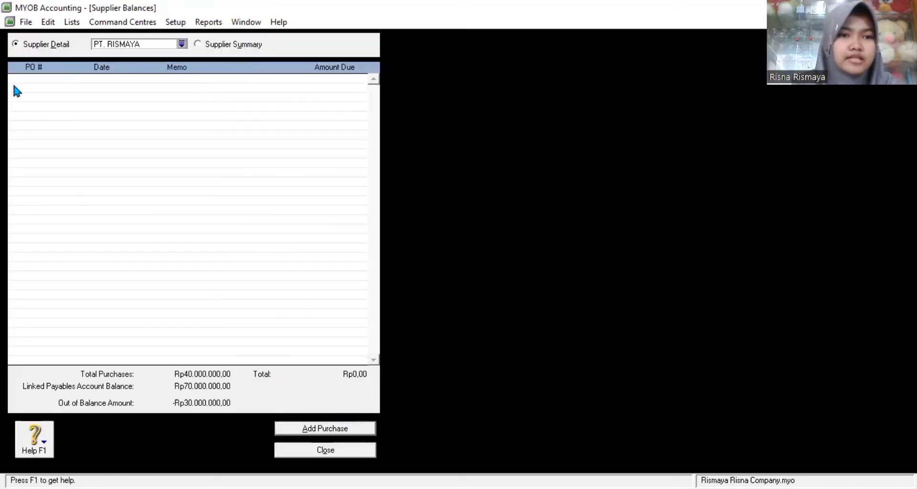
click(327, 430)
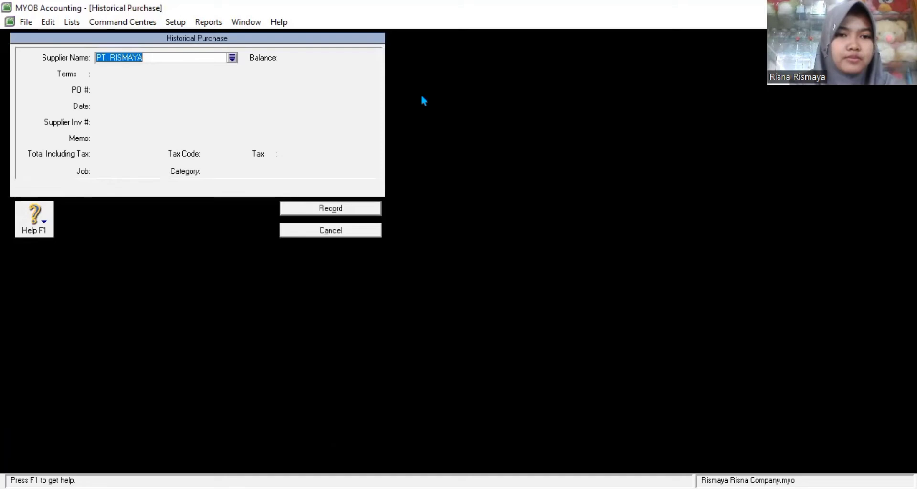
key(Tab)
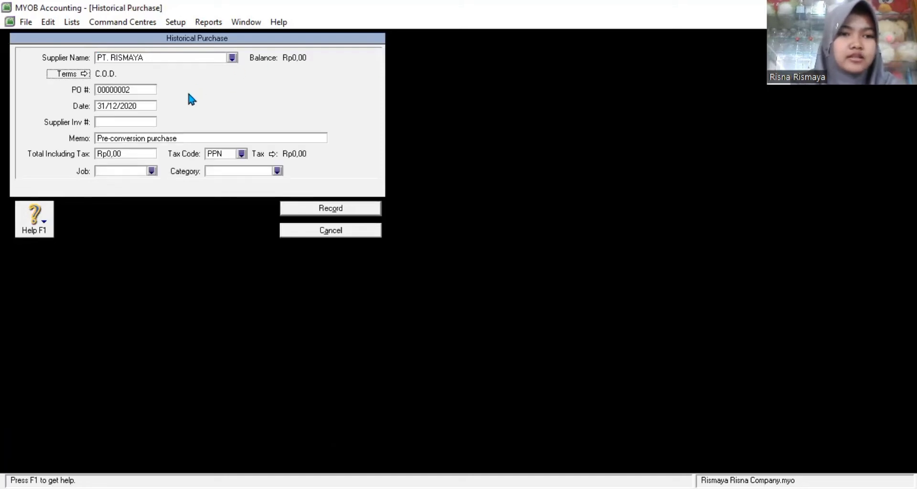
Step: Enter memo 'Saldo Awal Hutang PT. RISMAYA' and total Rp30.000.000
click(146, 138)
text(S)
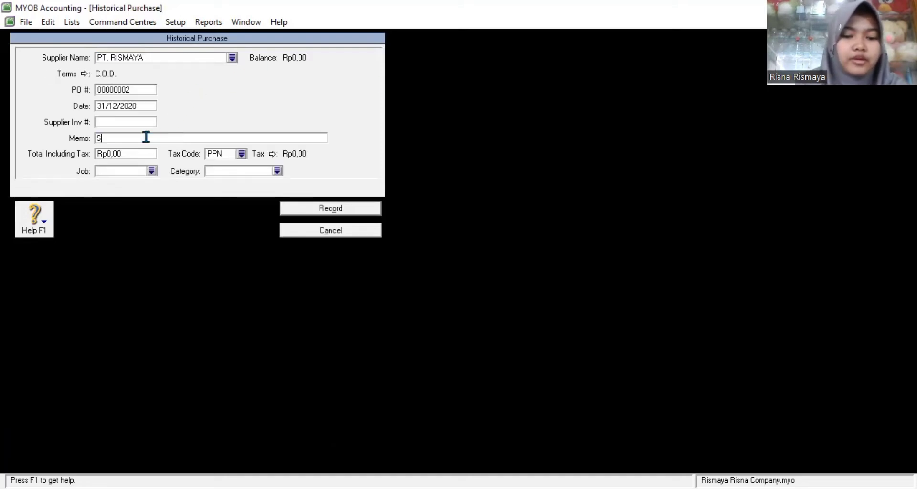
text(aldo Awal )
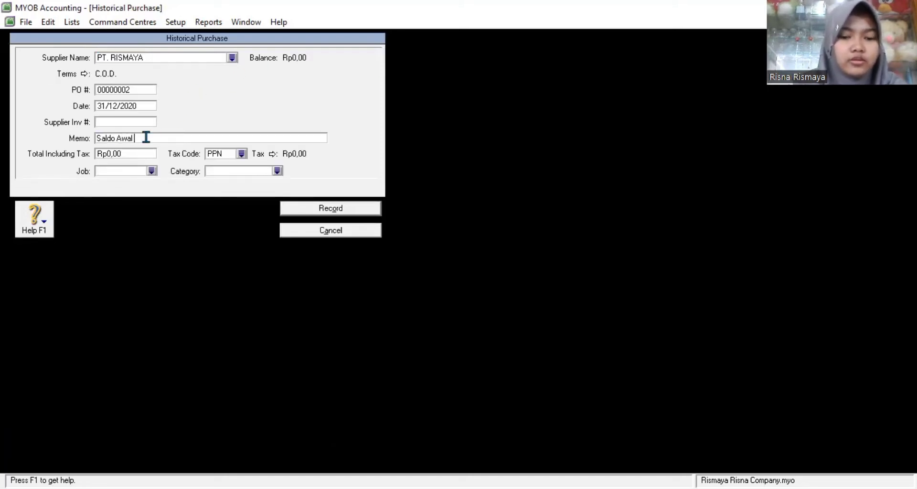
text(Hutang PT)
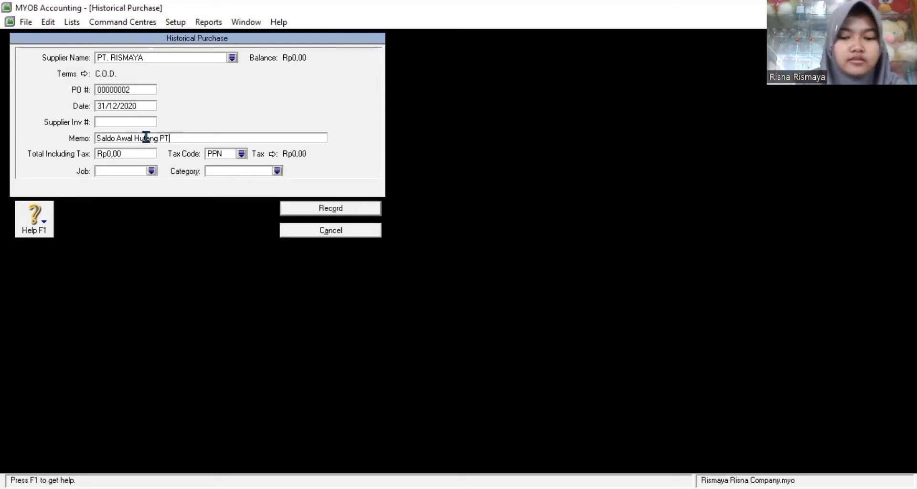
text(. RISMAYA)
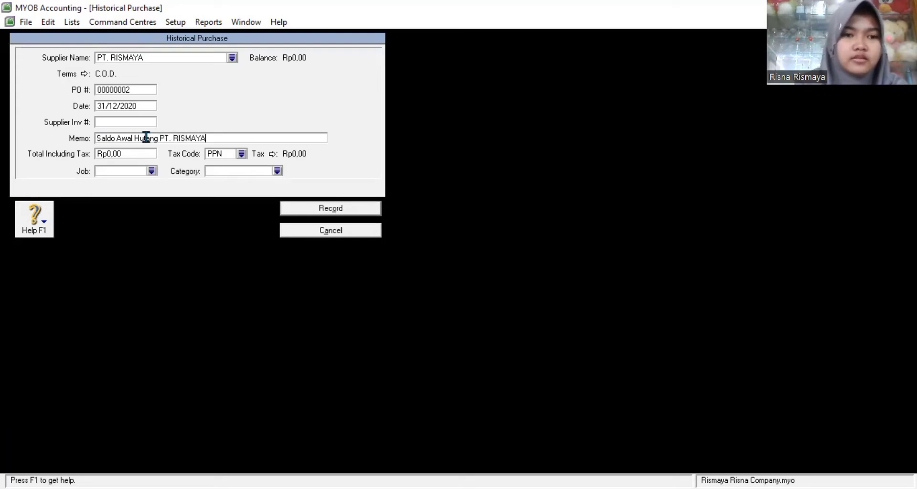
click(139, 154)
text(30000000)
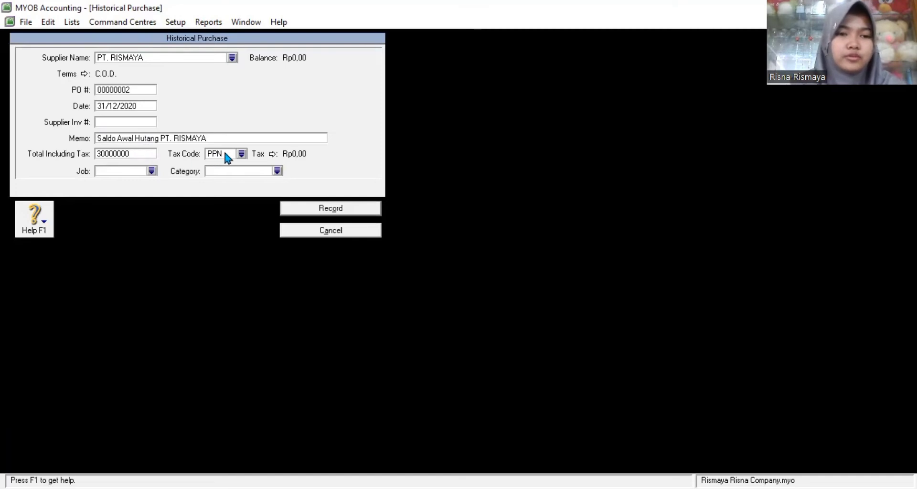
Step: Apply tax code N-T and category CMS, then record purchase 00000002, leaving Rp0,00 out of balance
click(241, 153)
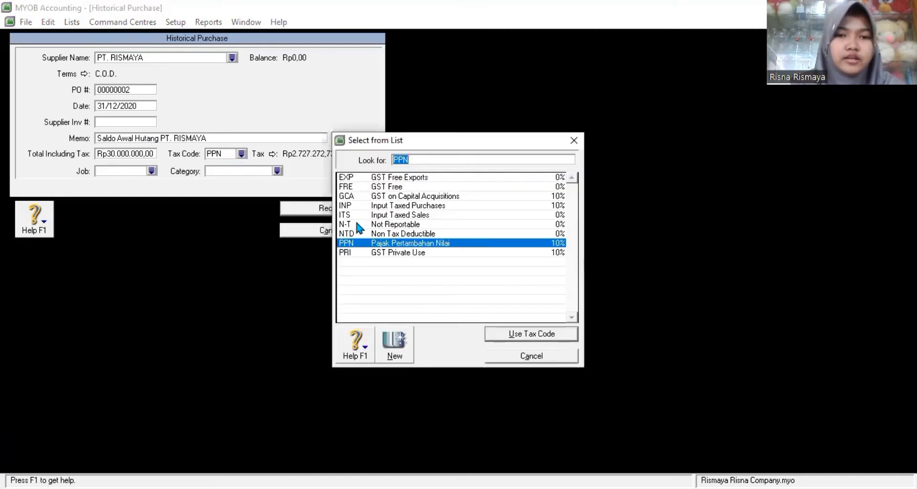
click(357, 224)
click(506, 334)
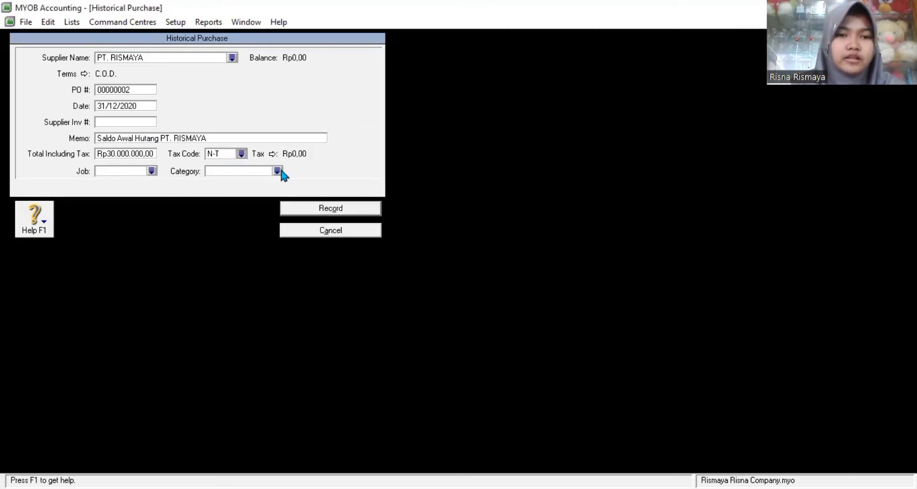
click(278, 171)
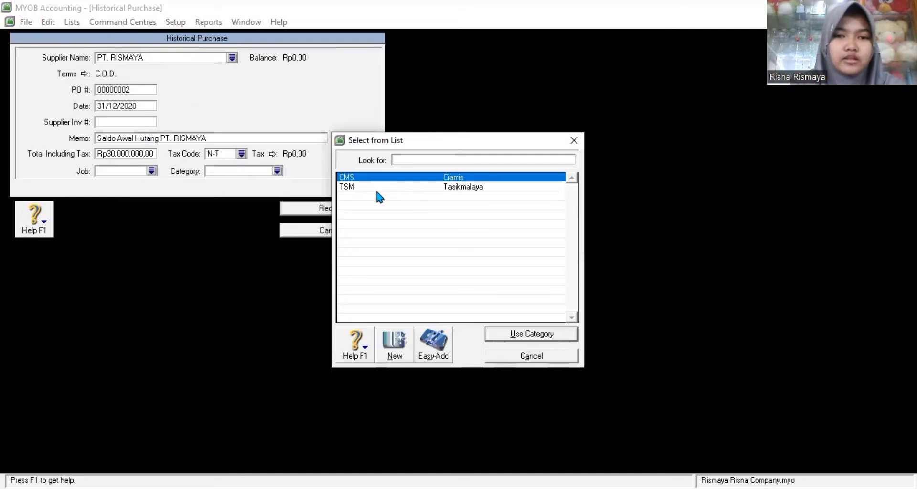
click(364, 178)
click(539, 337)
click(335, 209)
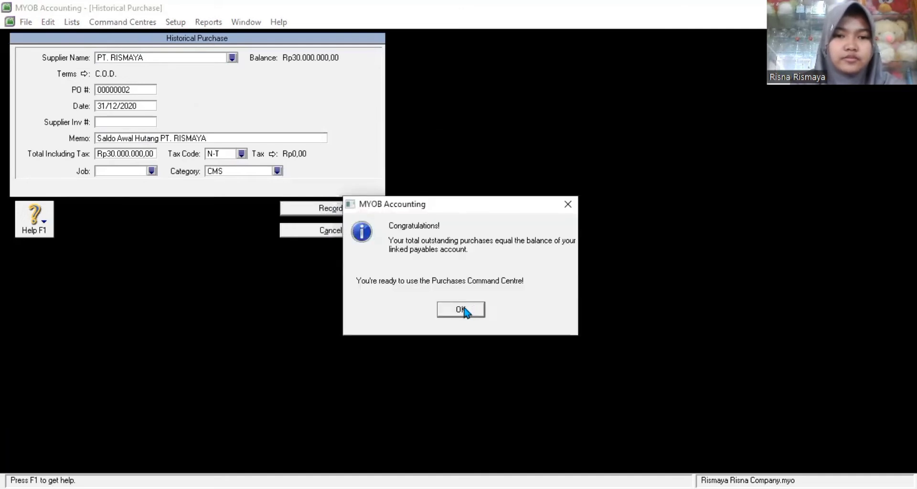
click(454, 310)
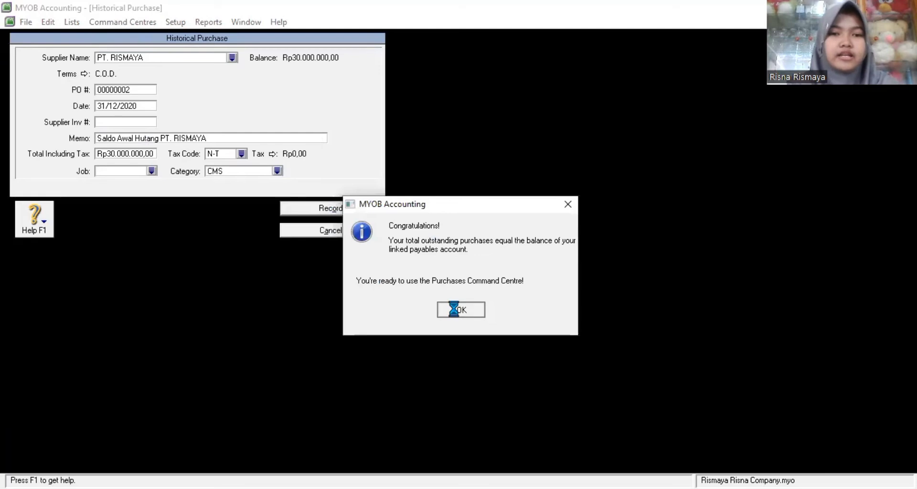
key(Return)
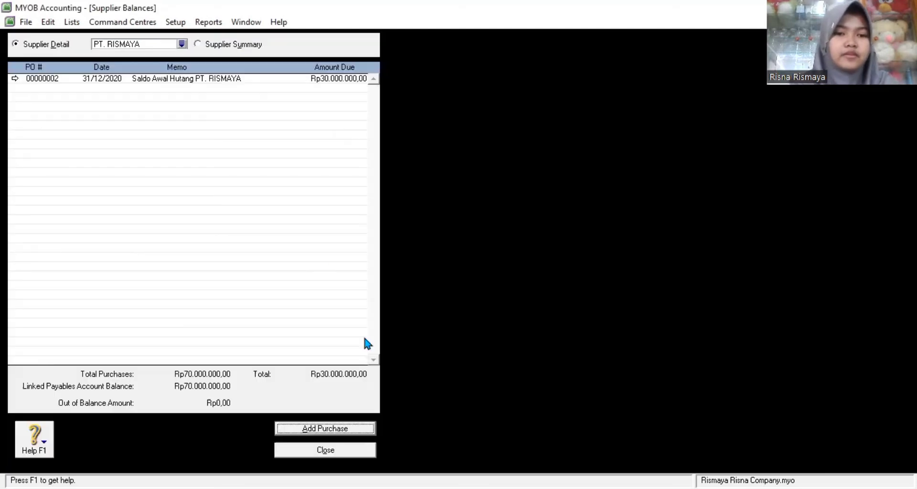
Step: Reopen Supplier Balances to confirm payables are balanced, then close it
click(352, 451)
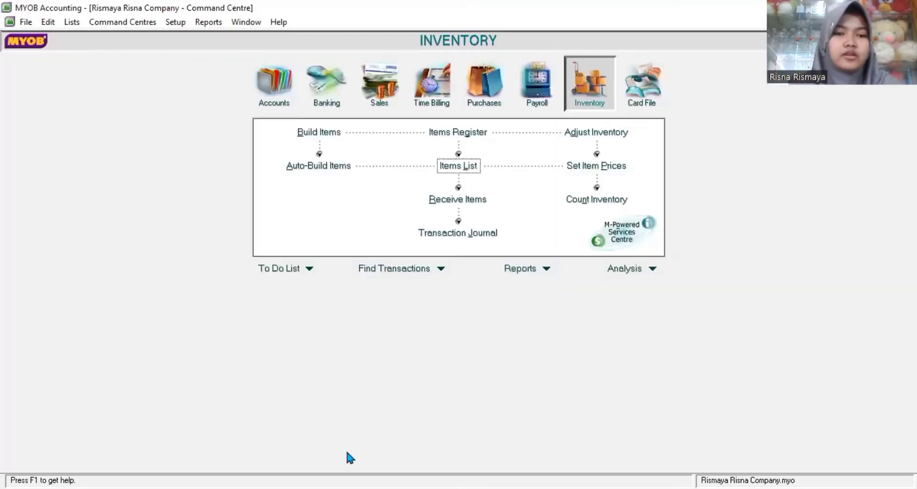
click(175, 22)
mouse_move(200, 53)
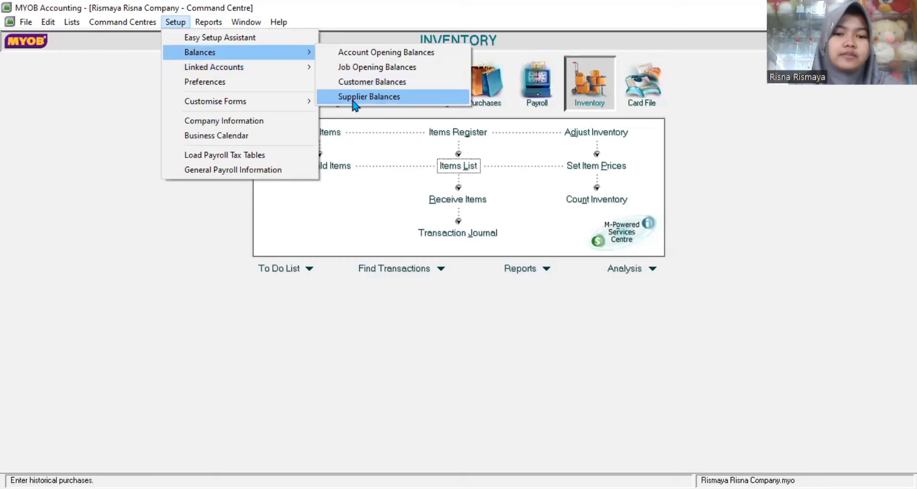
click(353, 97)
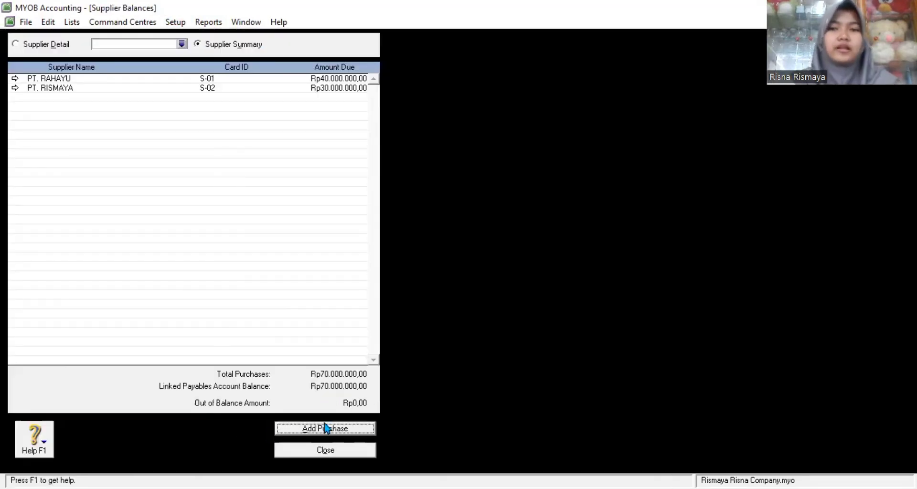
click(325, 450)
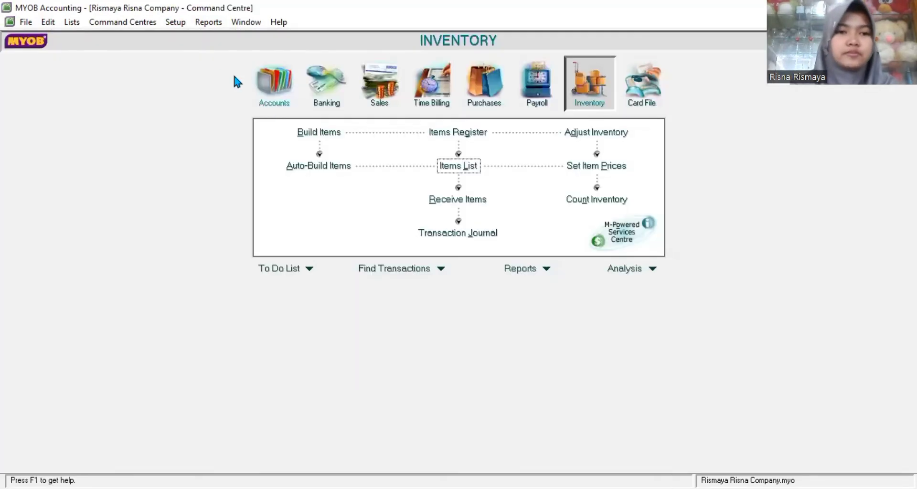
Step: Open PT. MERINDU's Rp25.000.000,00 historical sale from Customer Balances for editing
click(177, 24)
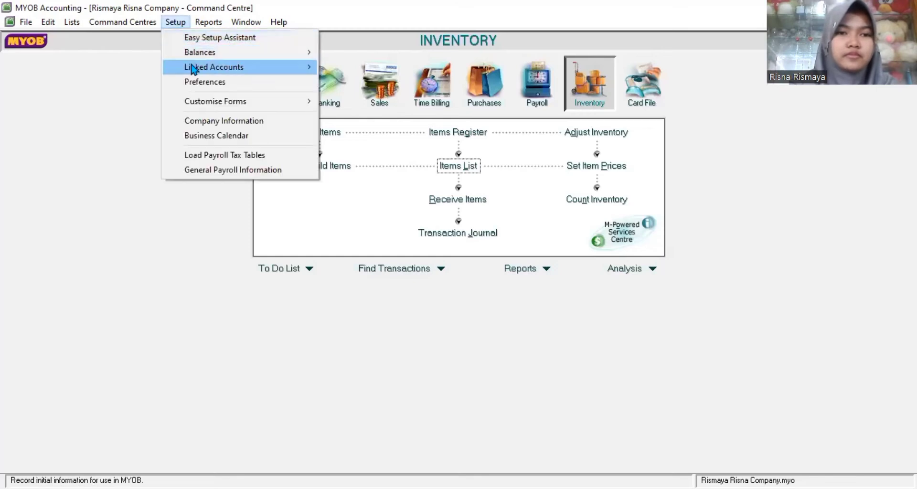
mouse_move(200, 72)
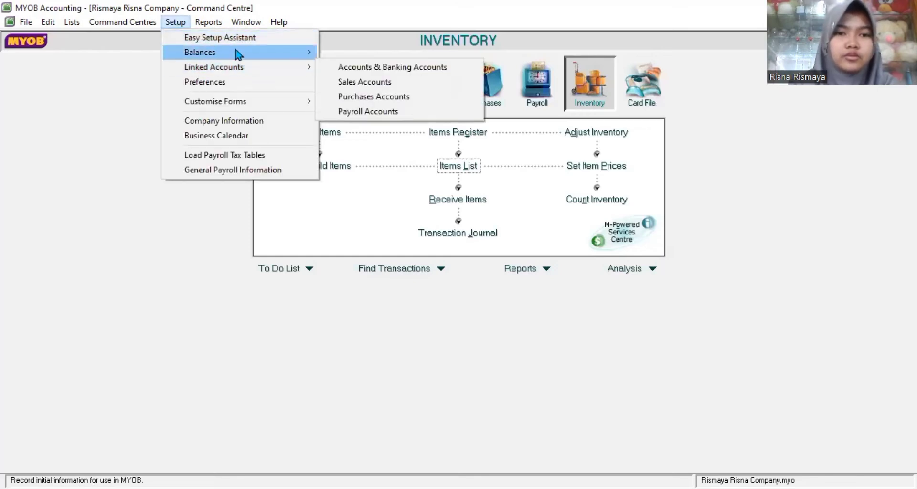
mouse_move(237, 54)
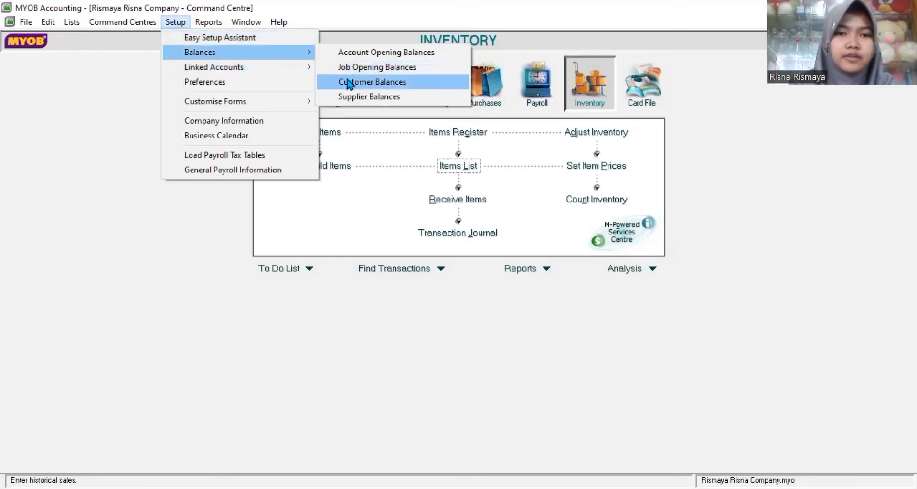
click(349, 82)
double_click(186, 86)
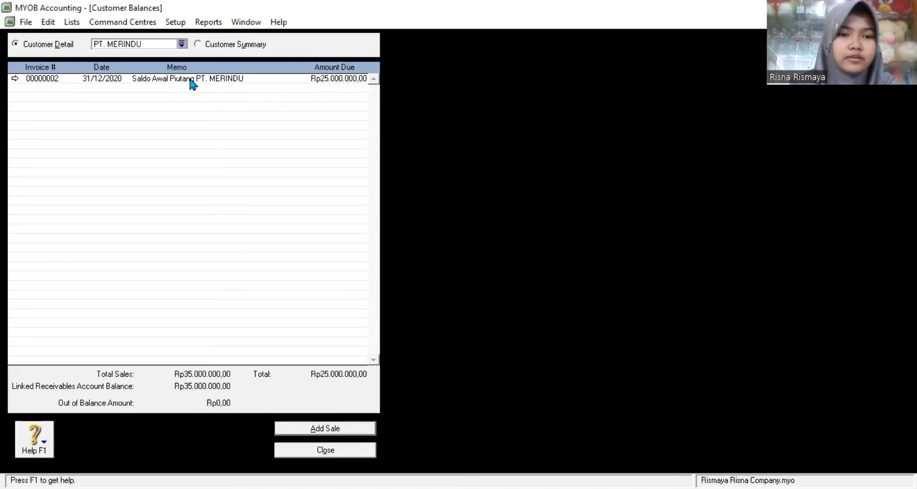
double_click(191, 80)
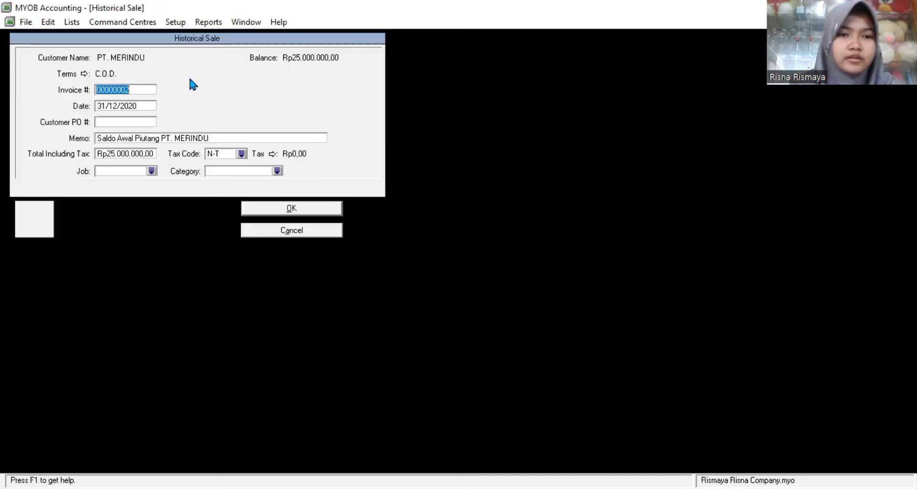
Step: Change the sale's category to TSM, save it, and close Customer Balances
click(277, 170)
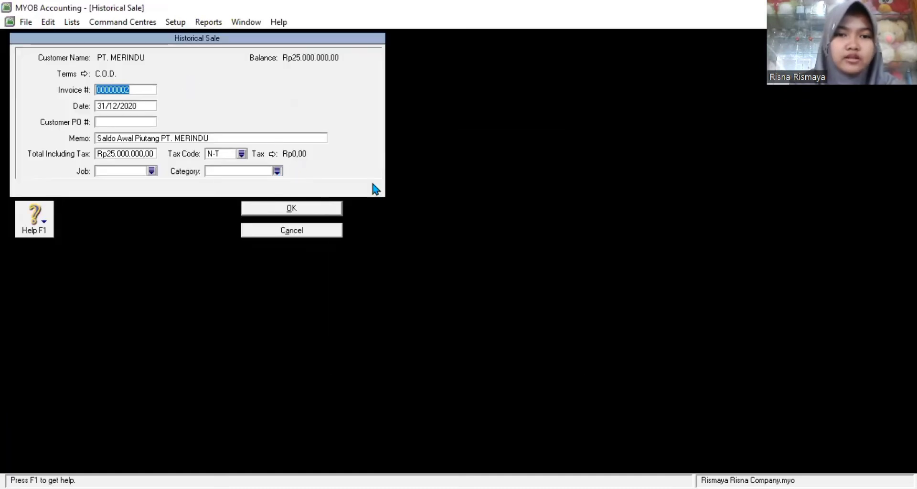
text(TSM)
click(514, 334)
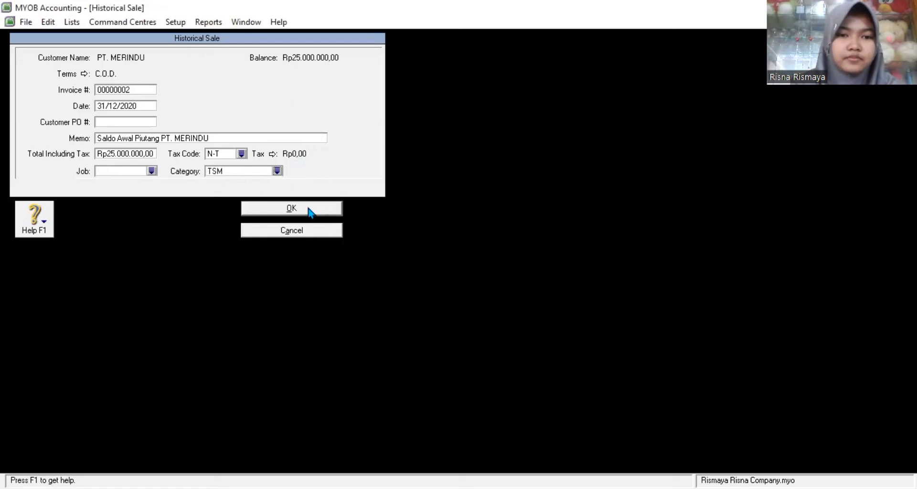
click(316, 212)
click(464, 310)
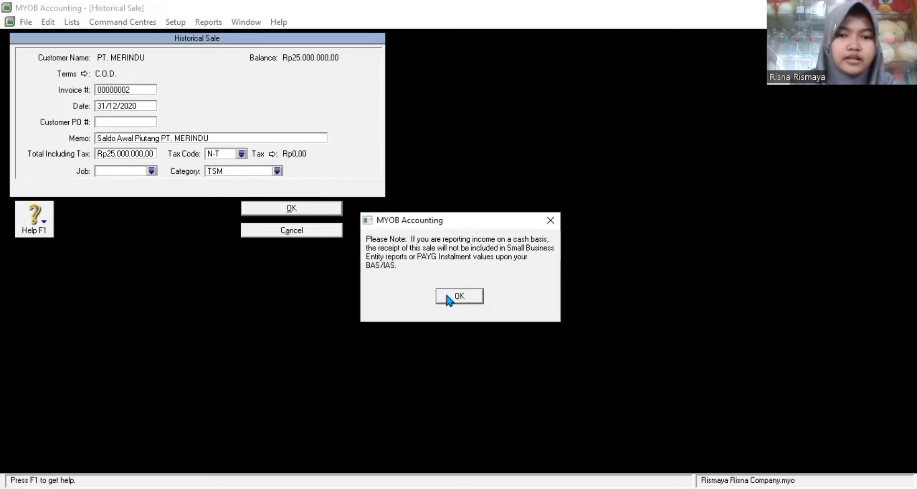
click(452, 301)
click(329, 448)
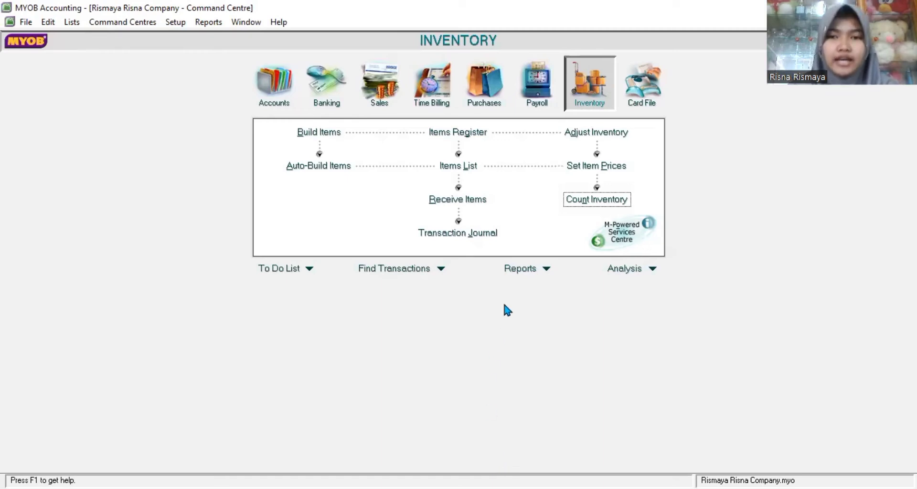
Step: Count inventory as 10, 9, 8, 7 and 6 for LA, LAC, LS, LT and NA, creating adjustment IJ000001
click(615, 202)
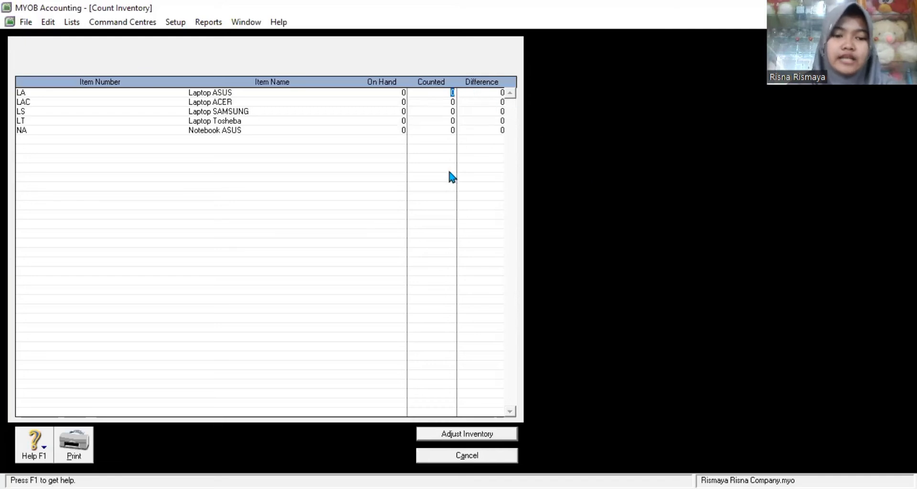
text(10)
key(Tab)
text(5)
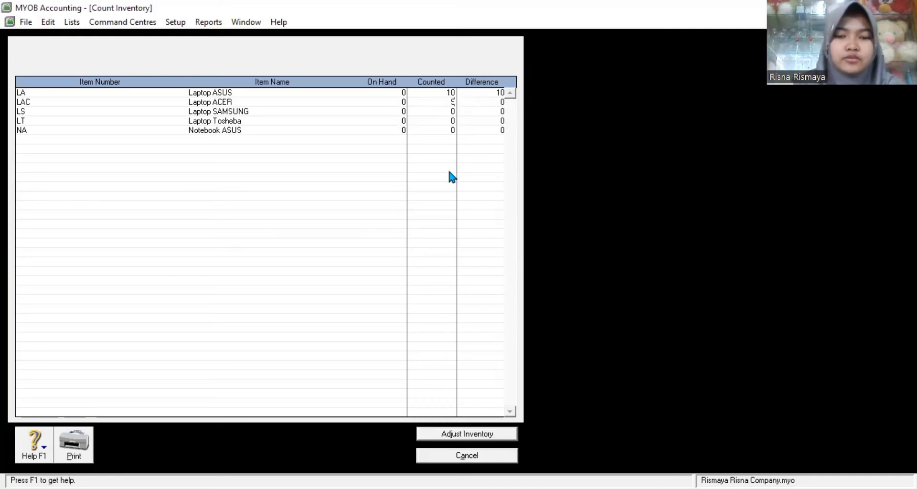
key(Tab)
text(8)
key(Tab)
text(7)
key(Tab)
text(6)
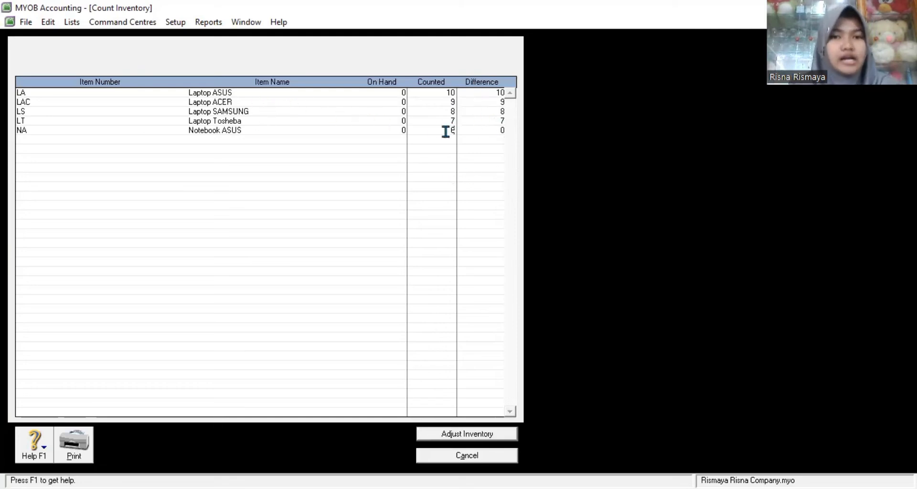
click(499, 434)
Step: Treat the inventory adjustment as opening balances and correct its date to 01/01/2020
click(531, 324)
click(535, 323)
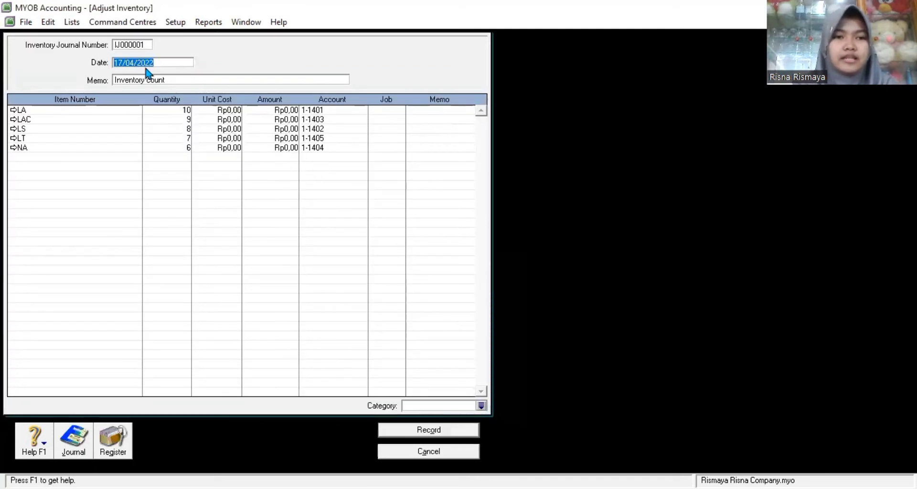
click(122, 63)
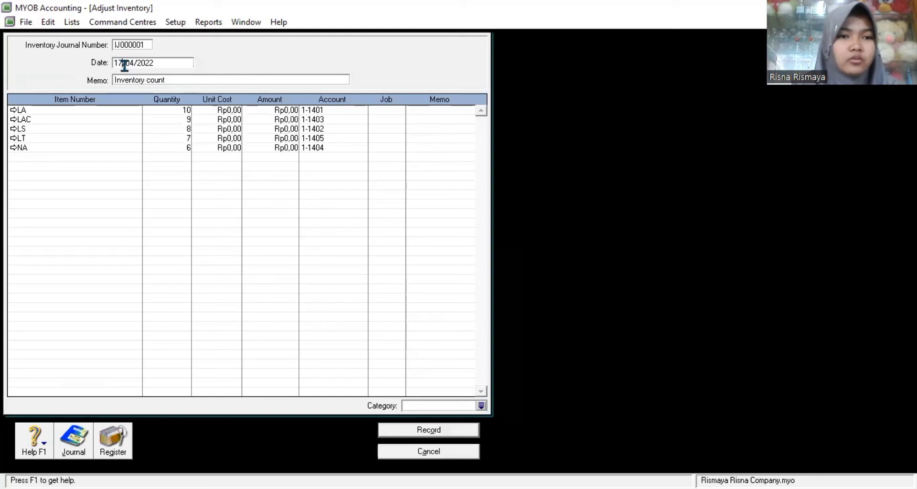
key(BackSpace)
key(BackSpace)
text(01)
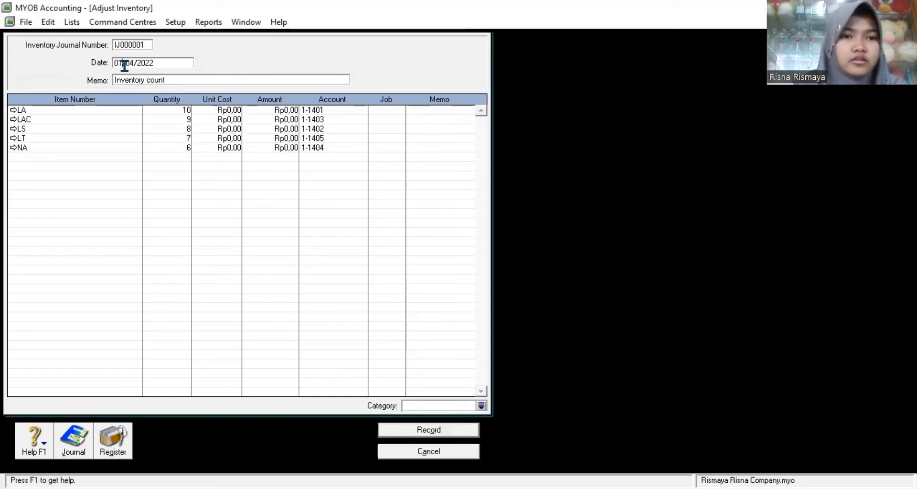
key(BackSpace)
key(BackSpace)
text(01)
key(Right)
key(Right)
key(BackSpace)
text(0)
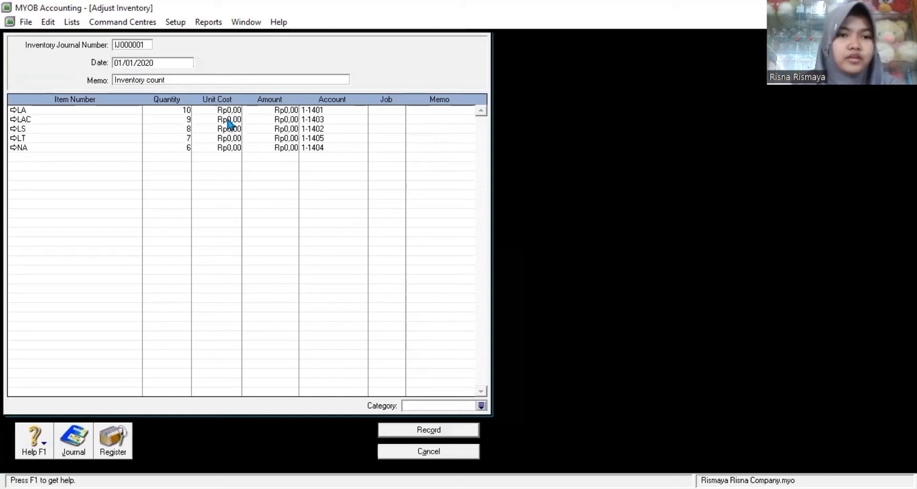
Step: Enter unit costs for LA, LAC, LS, LT and NA: 10,000,000, 15,000,000, 13,000,000, 8,000,000 and 15,000,000
click(228, 111)
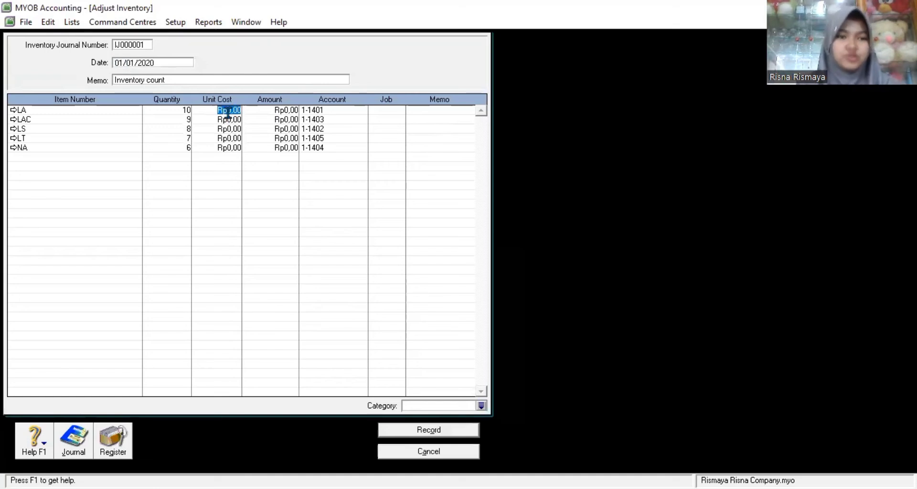
text(10000000)
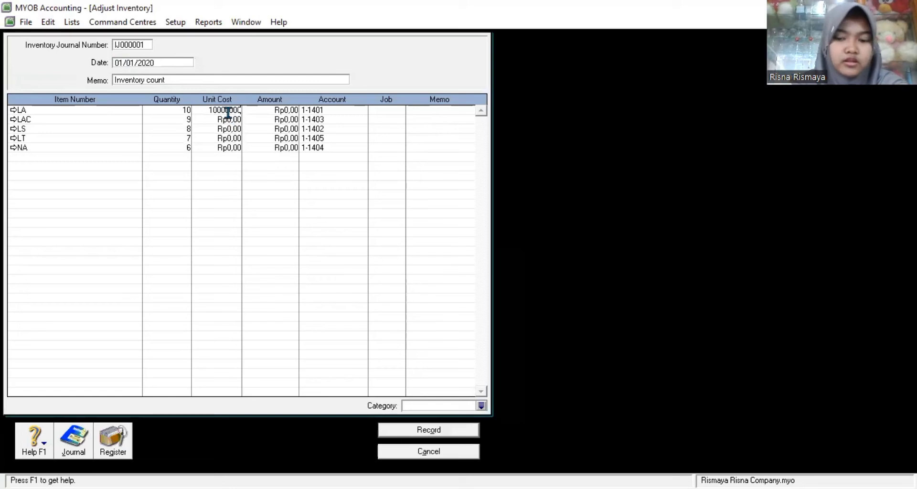
click(230, 120)
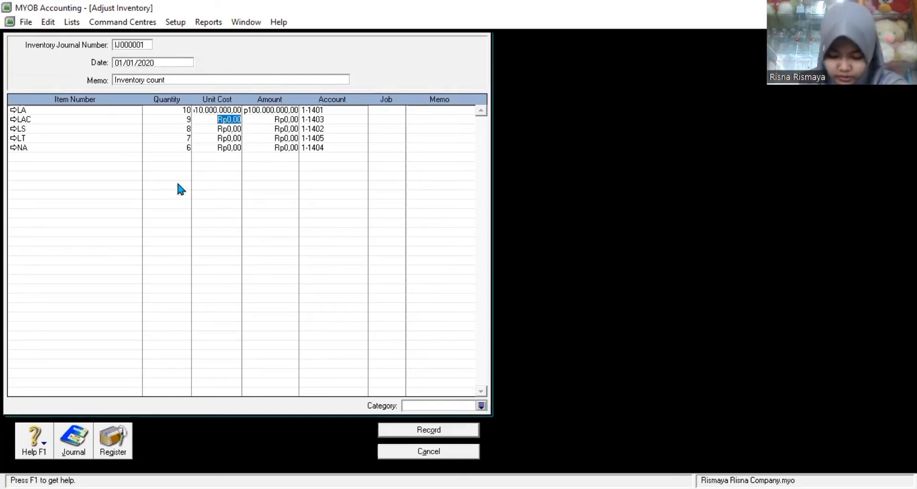
text(15.000.00)
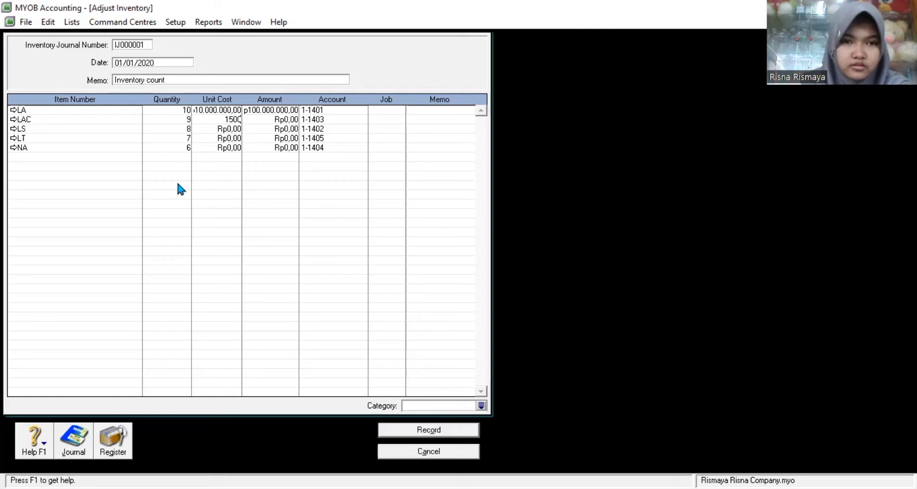
text(0000)
key(Return)
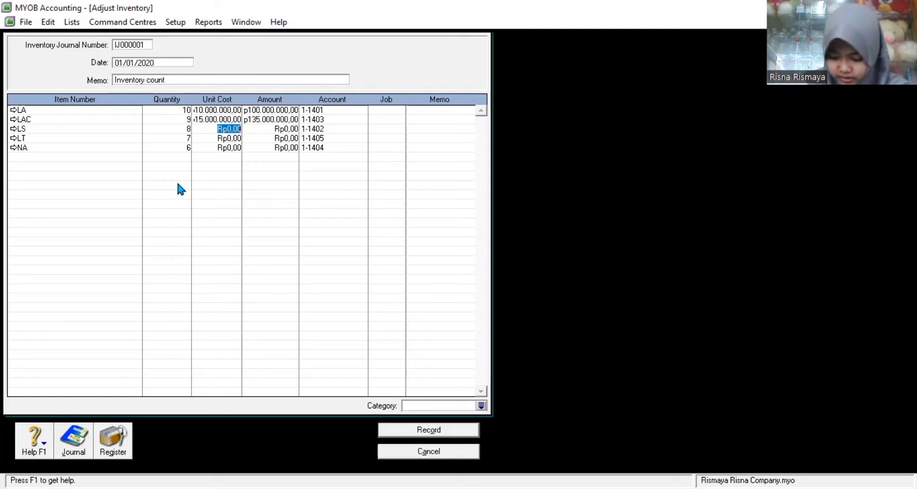
text(13)
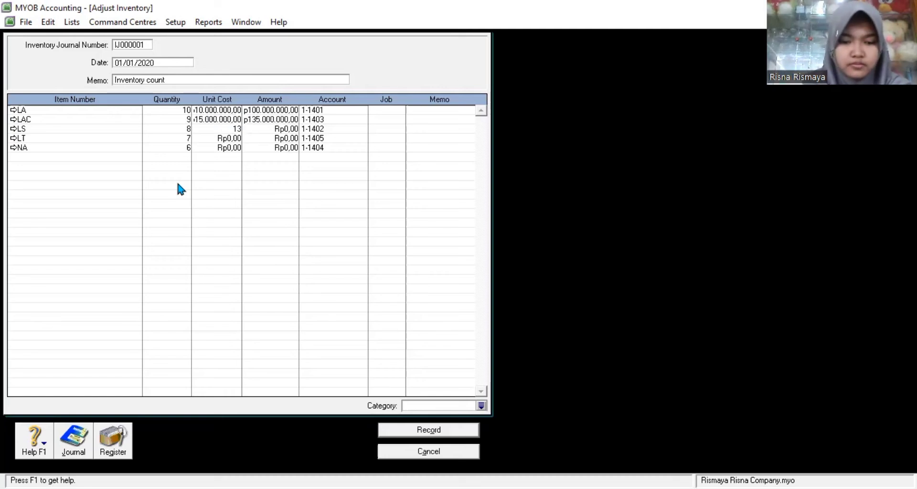
text(00000000)
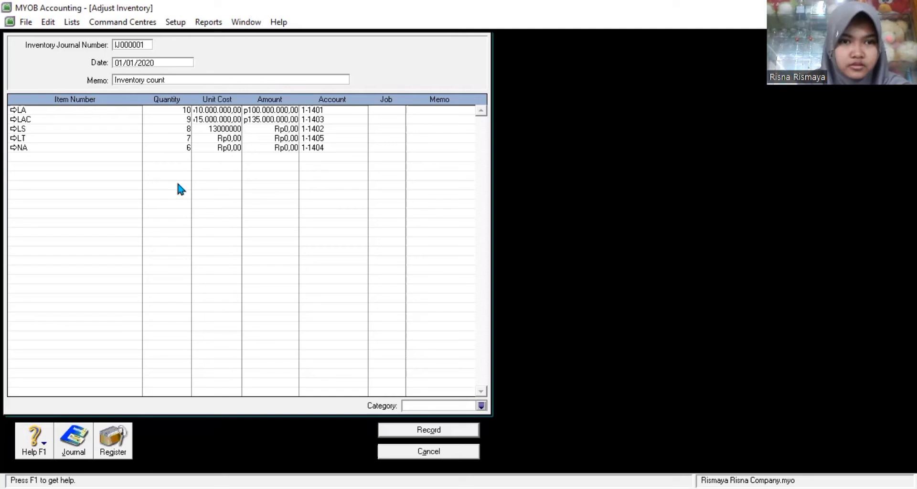
key(Return)
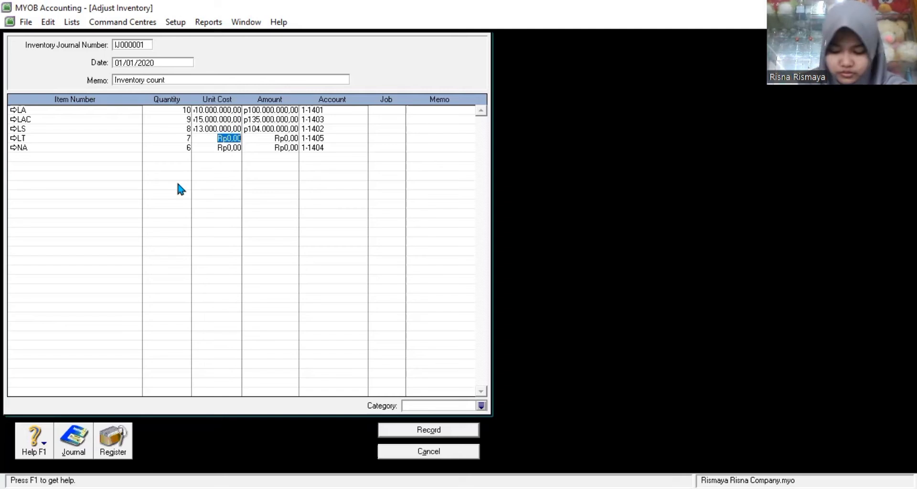
text(8000000)
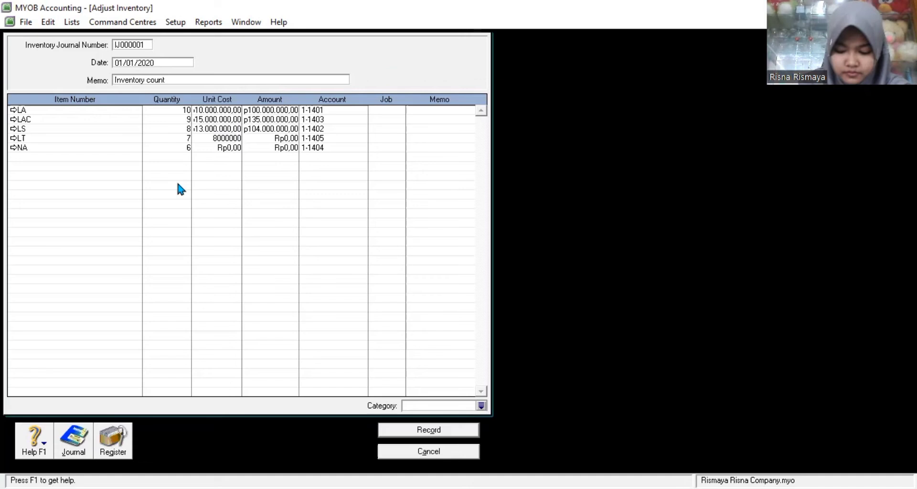
key(Return)
text(15000000)
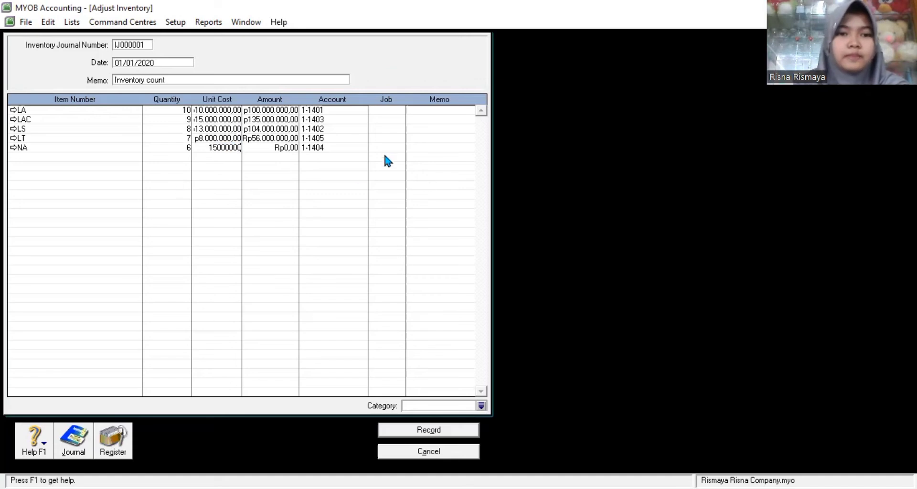
key(Return)
click(387, 110)
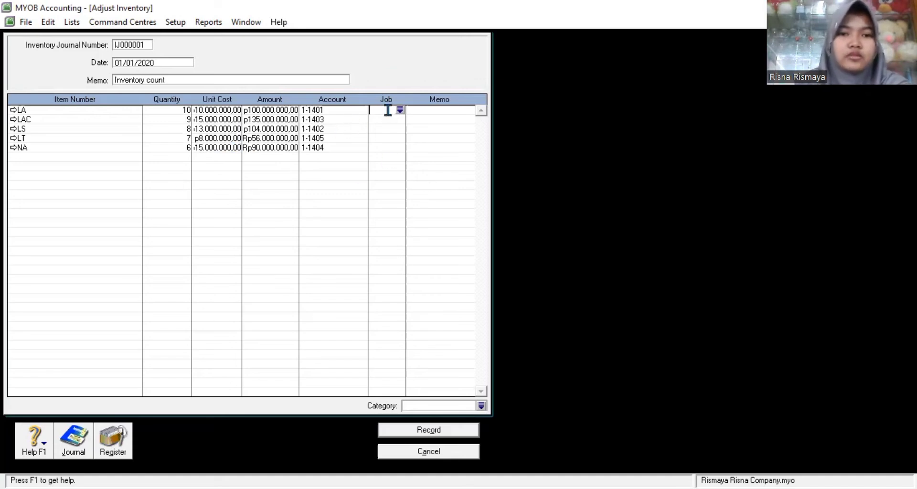
Step: Assign job JB to the LA, LAC, LS, LT and NA adjustment lines
click(400, 110)
text(JB)
click(515, 335)
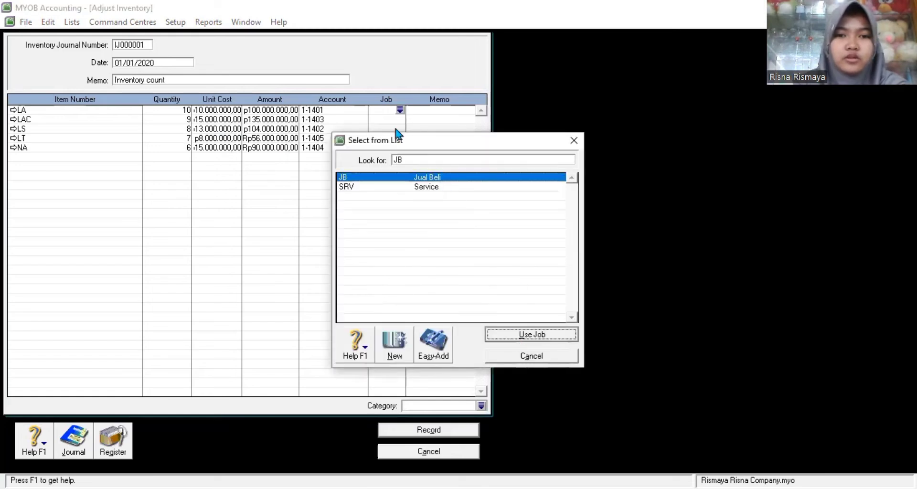
click(396, 118)
click(399, 119)
click(515, 334)
click(396, 128)
click(399, 129)
click(515, 335)
click(398, 138)
click(514, 334)
click(385, 148)
click(400, 148)
click(505, 334)
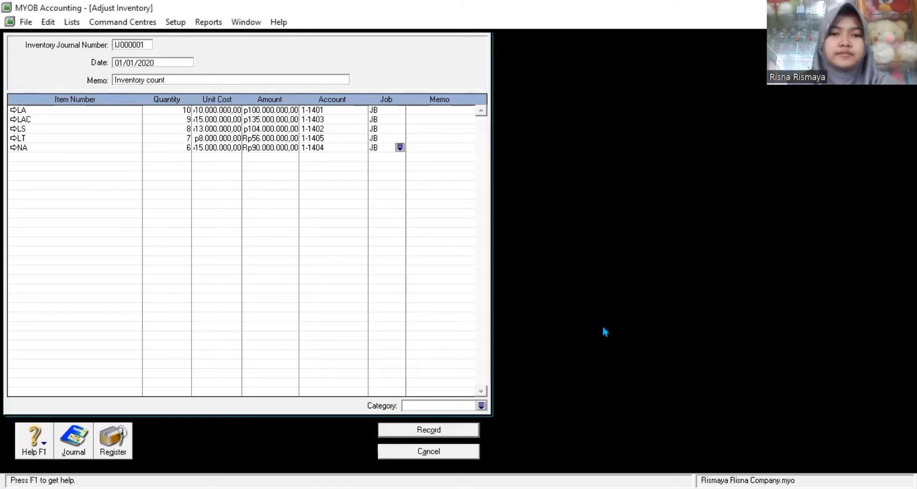
Step: Set category CMS, review the journal recap, and record adjustment IJ000001
click(481, 405)
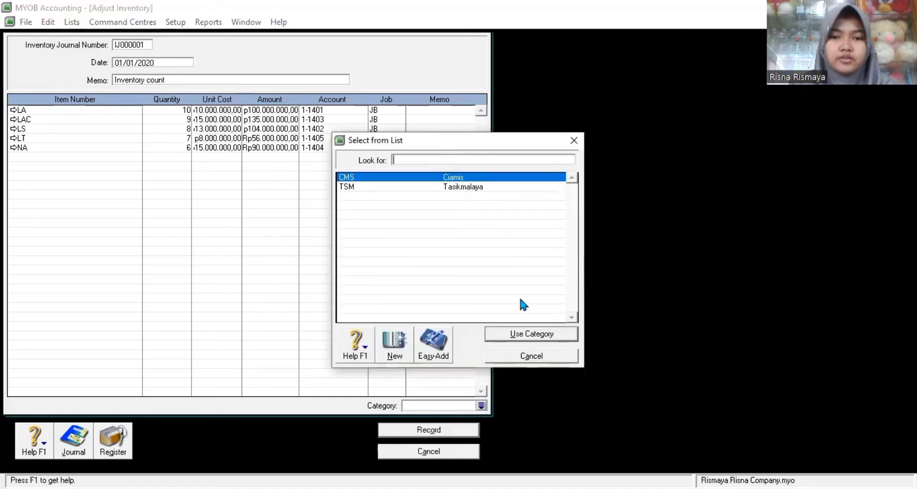
click(507, 335)
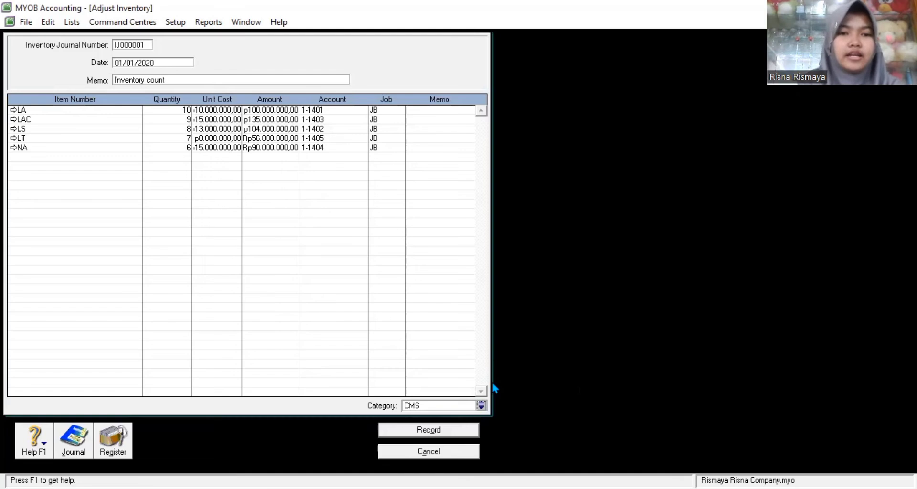
key(ctrl+r)
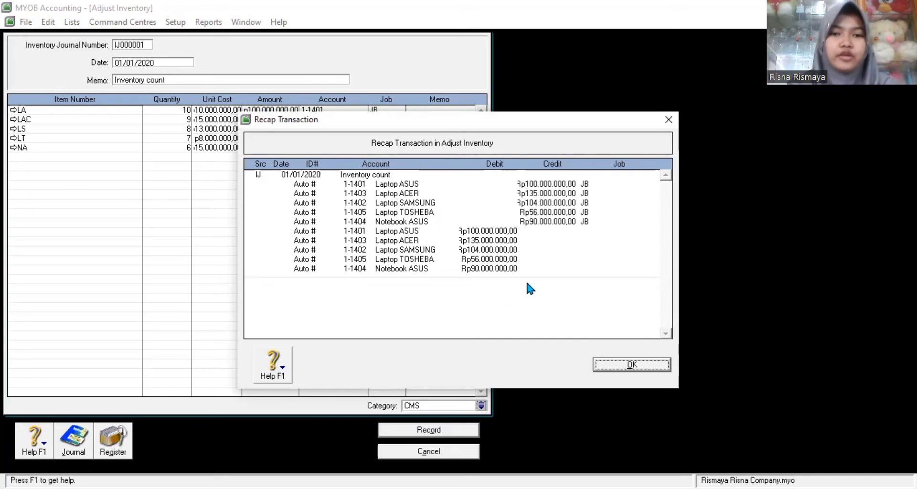
click(638, 367)
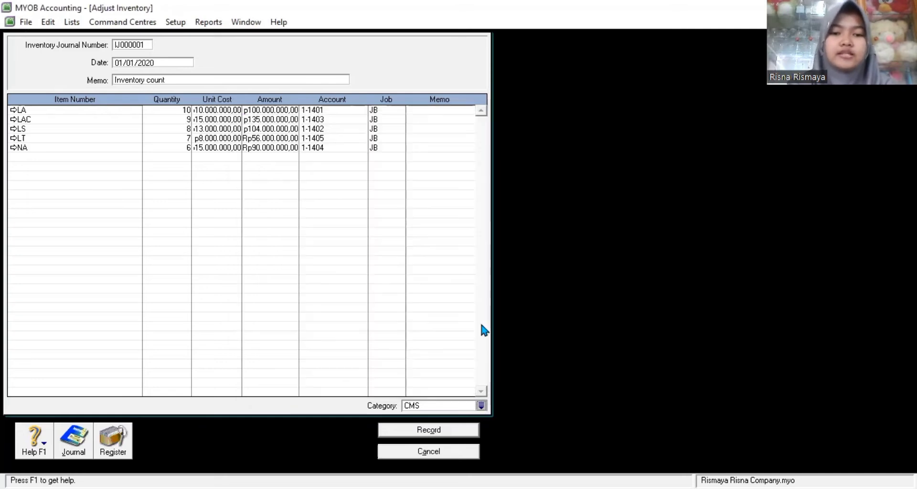
click(462, 429)
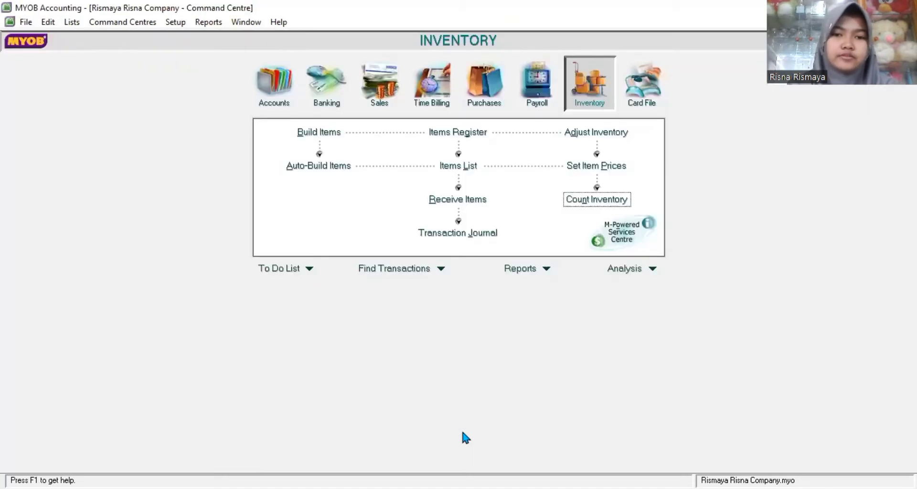
key(ctrl+5)
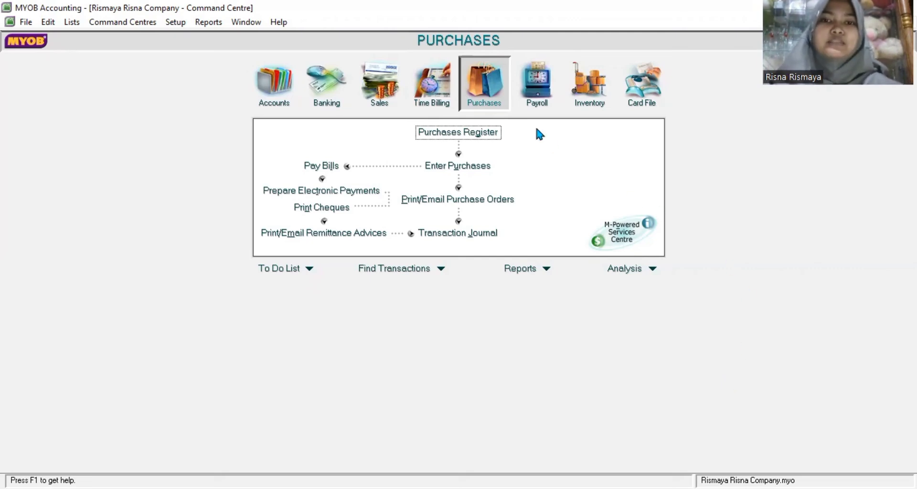
Step: Start a new purchase bill and cancel it without entering anything
click(492, 163)
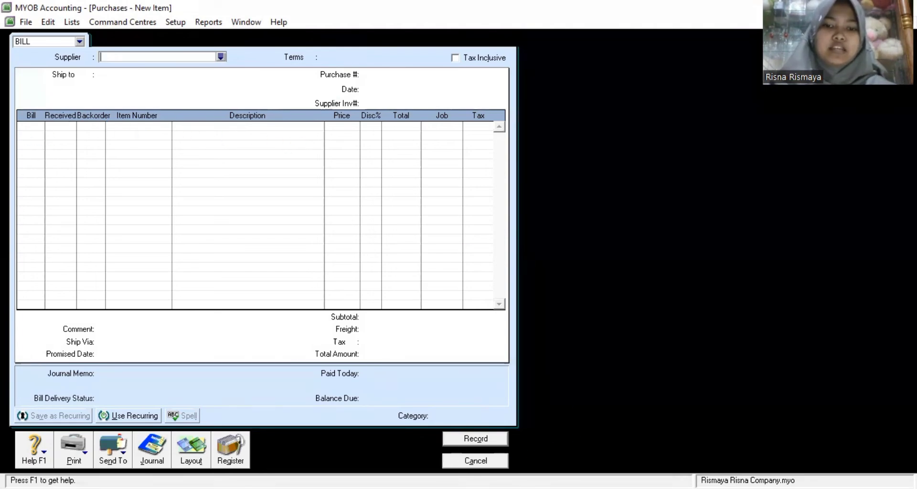
click(472, 461)
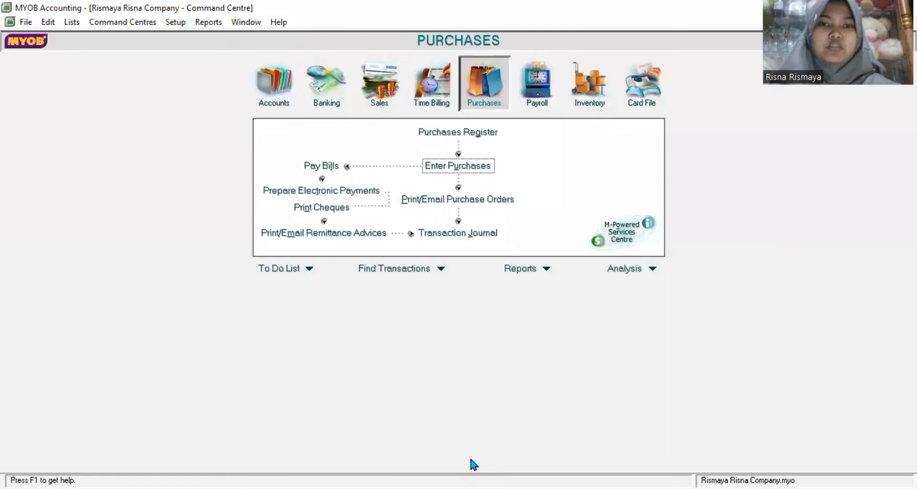
Step: List all purchases in the Purchases Register dated from 01/01/2020
click(465, 134)
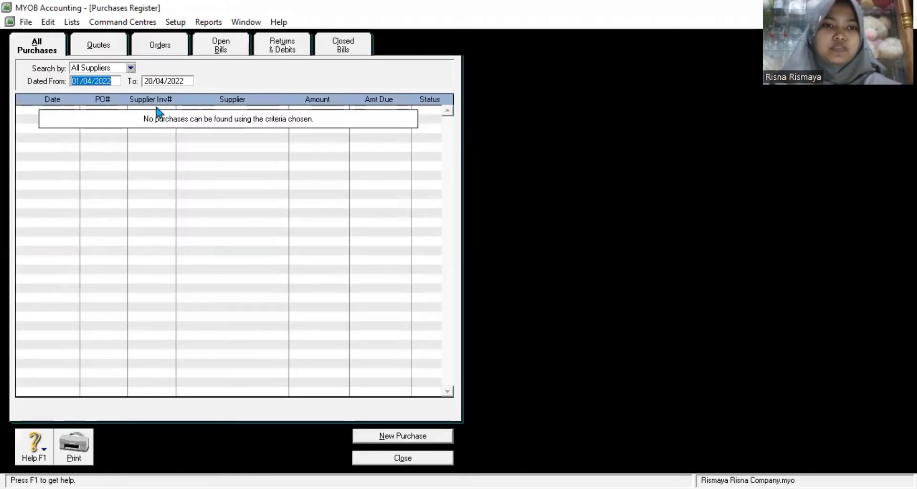
text(01/01)
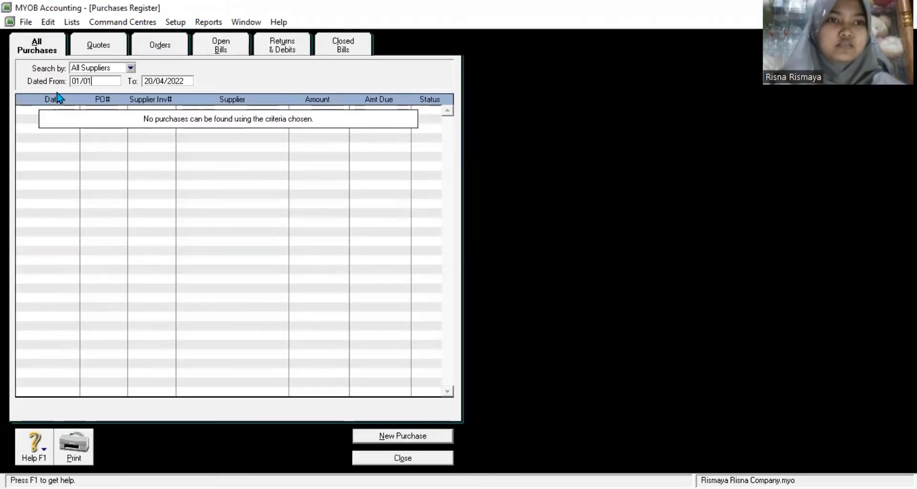
text(/2020)
key(Tab)
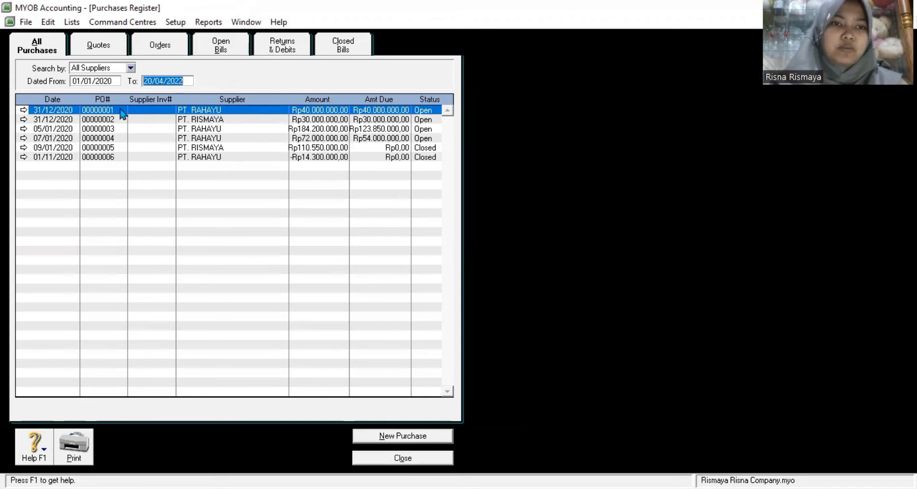
Step: View opening bills 00000001 and 00000002, closing each without changes
click(249, 114)
double_click(249, 114)
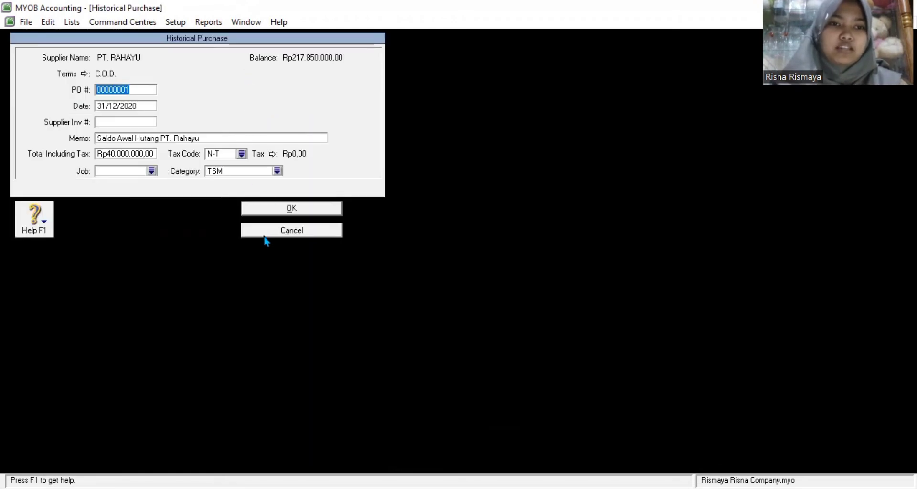
click(265, 231)
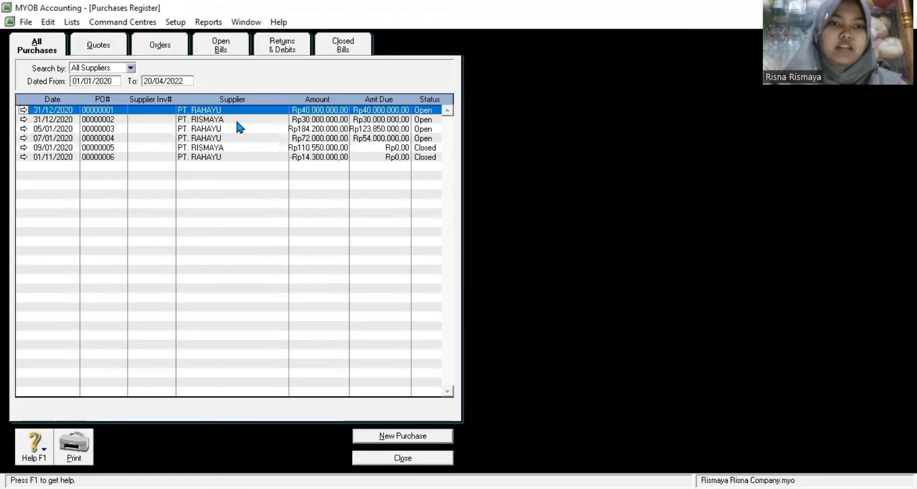
double_click(223, 120)
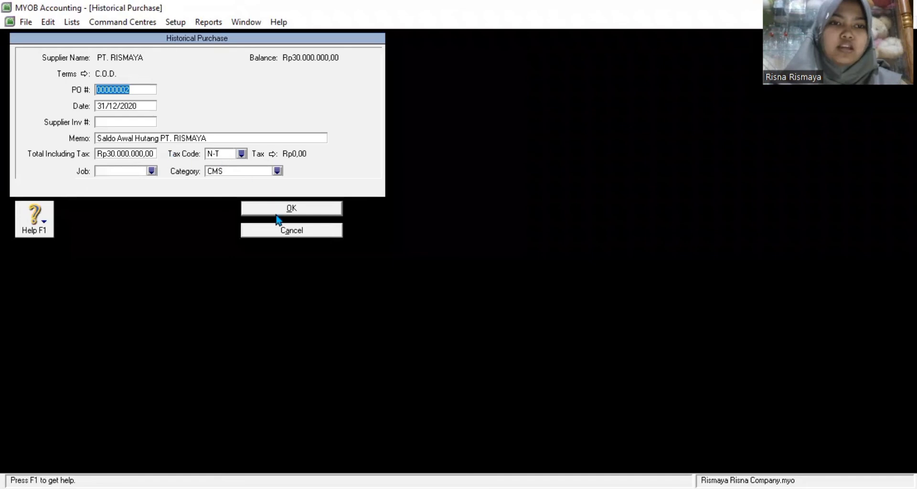
click(261, 231)
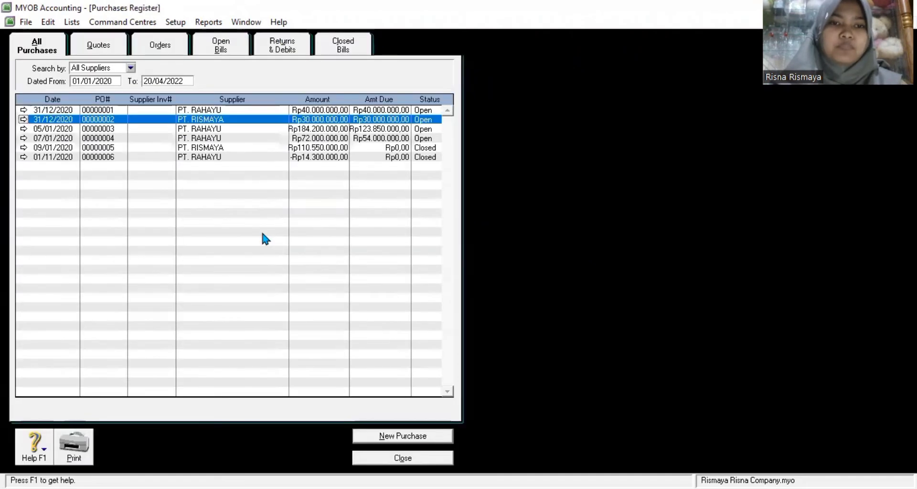
Step: Review purchase 00000003's Laptop SAMSUNG and Laptop ACER prices, then close it unsaved
double_click(255, 130)
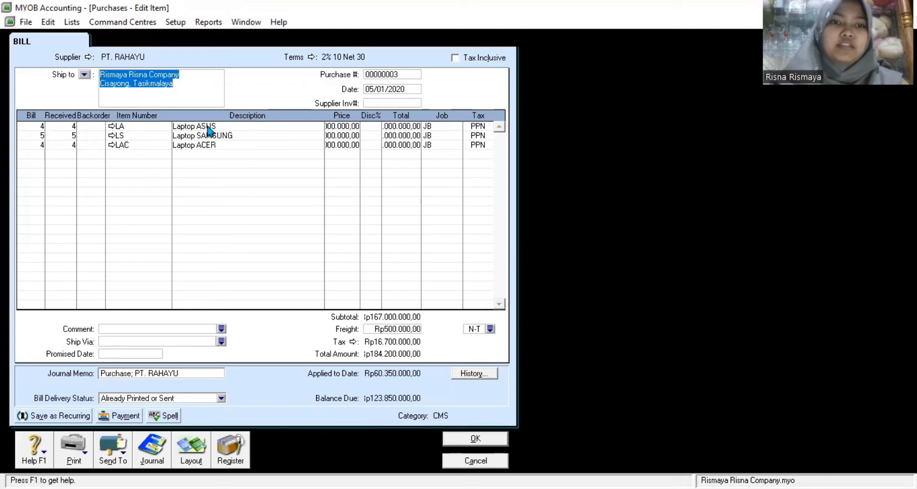
click(345, 139)
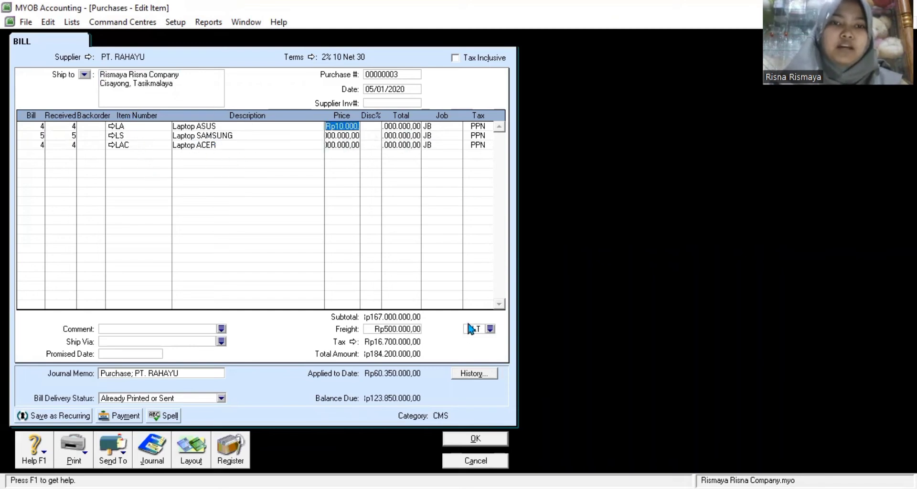
key(Down)
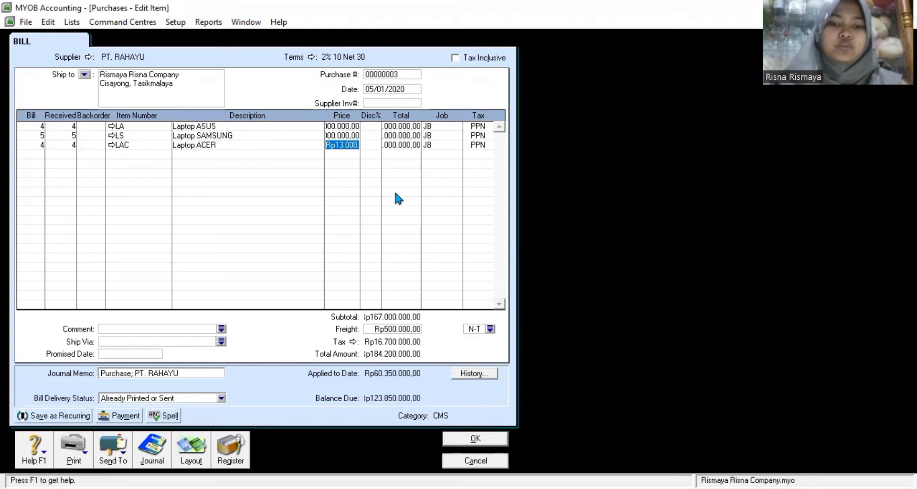
key(Escape)
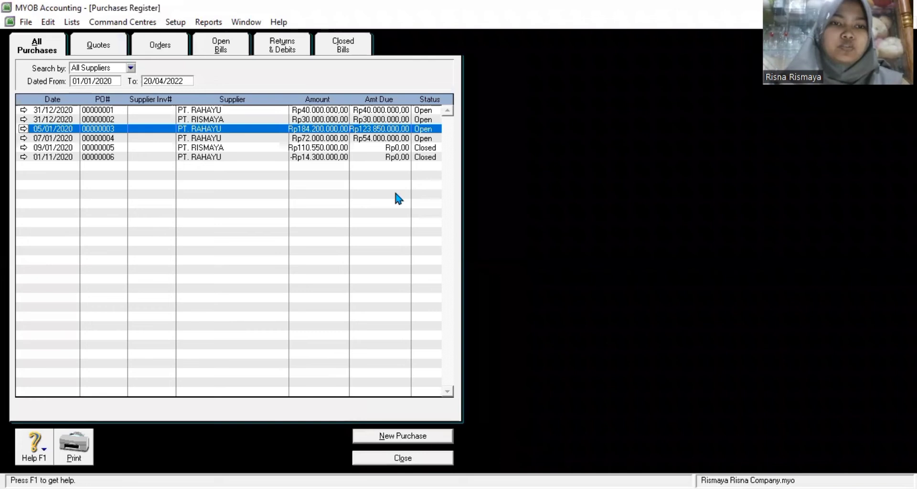
Step: Inspect purchase 00000004's Laptop ASUS price and close it without changes
key(Down)
key(Return)
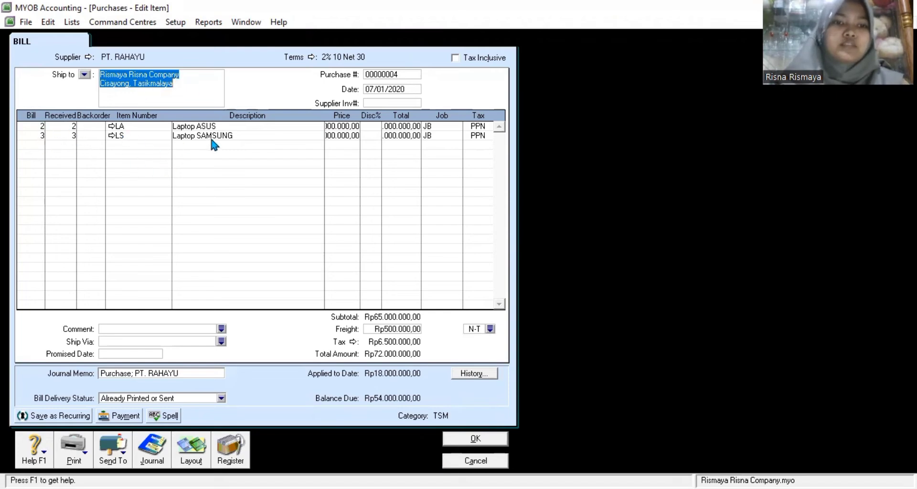
click(338, 127)
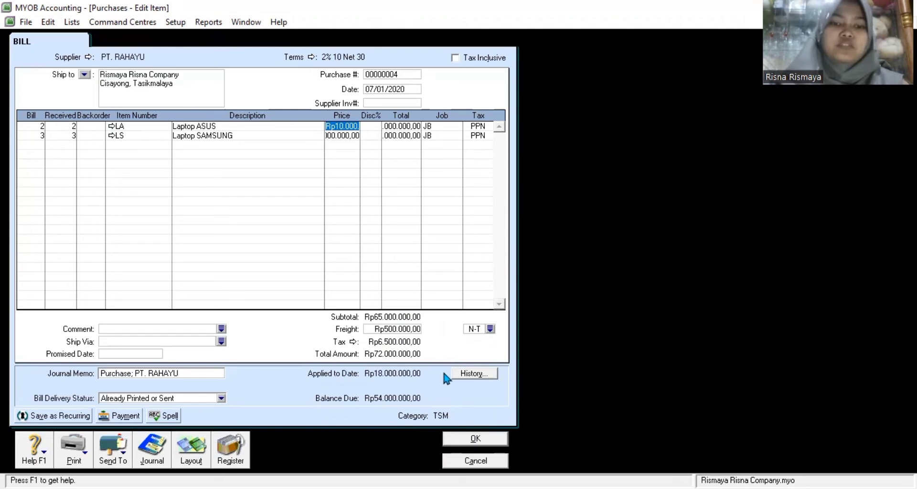
click(492, 461)
click(225, 149)
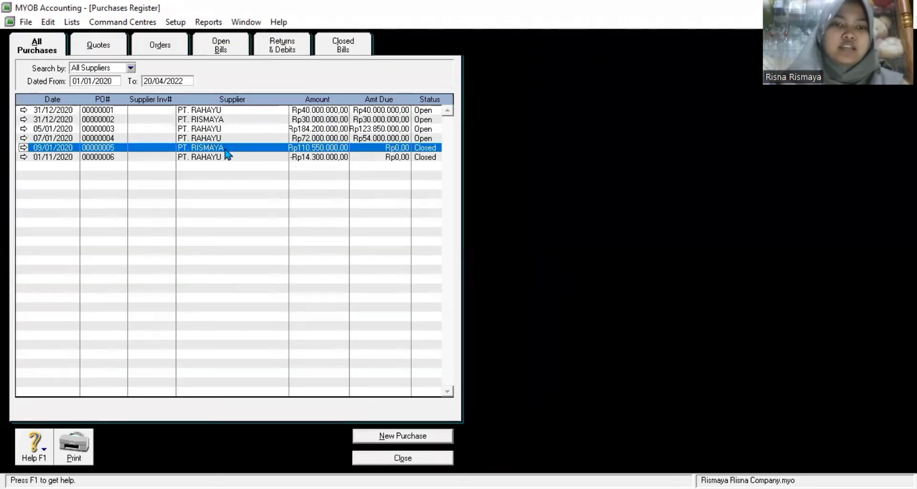
Step: Review PT. RISMAYA purchase 00000005 and PT. RAHAYU return 00000006, then close the register
double_click(225, 150)
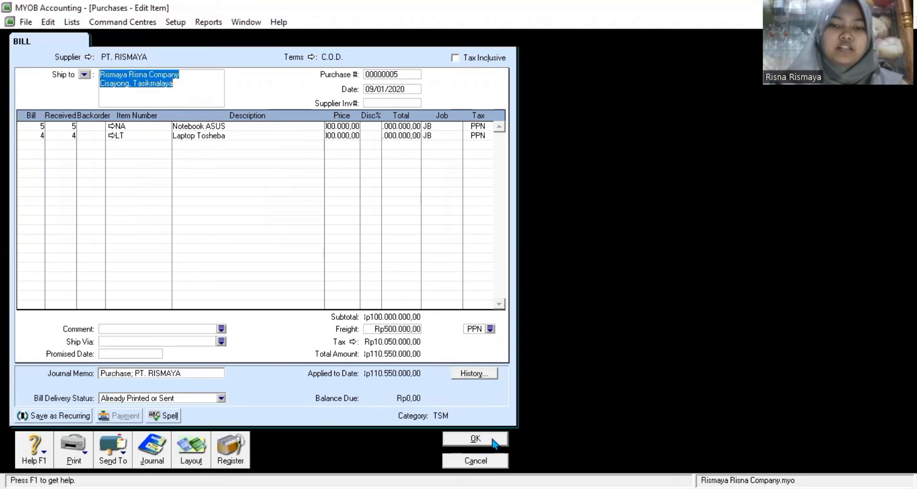
click(470, 461)
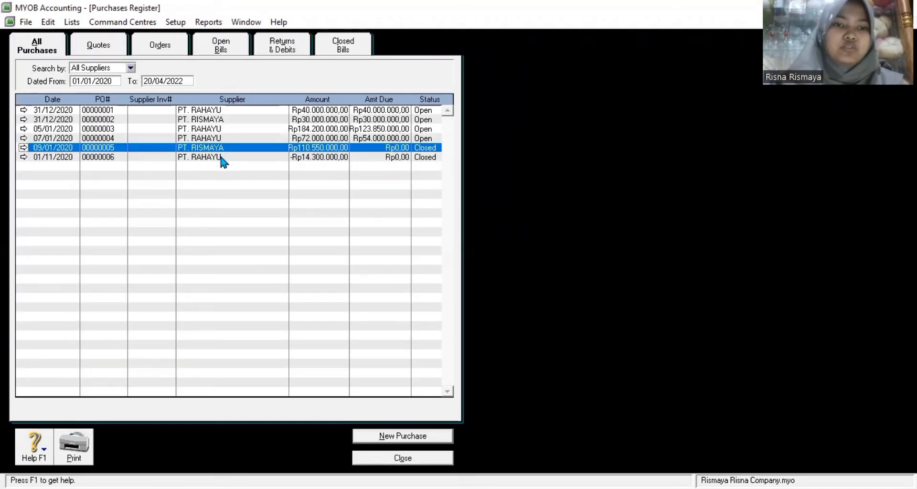
click(222, 157)
double_click(222, 158)
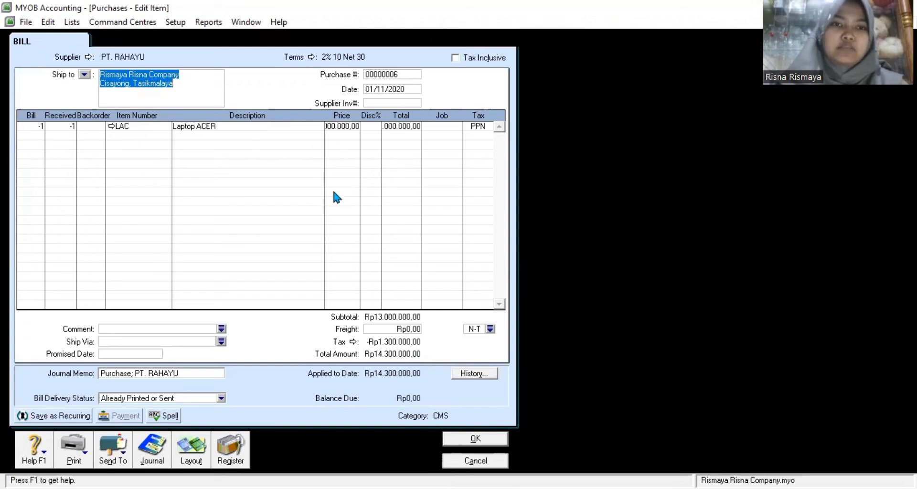
click(484, 462)
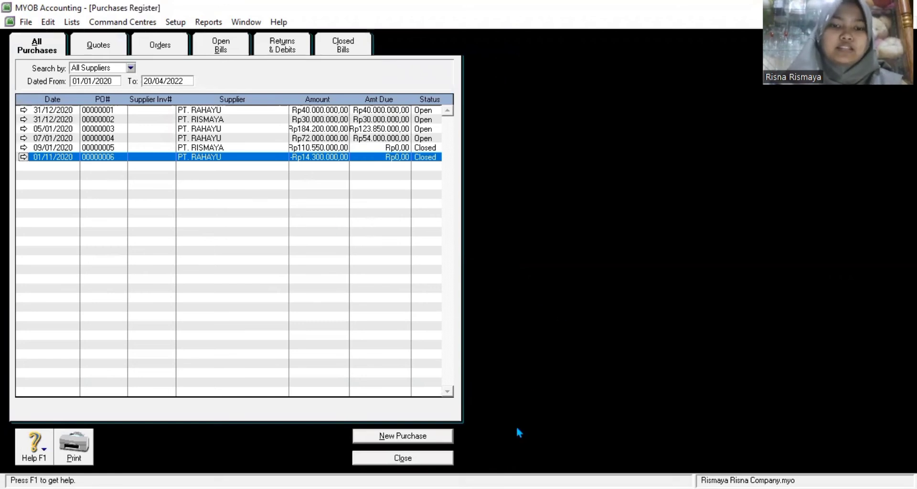
click(402, 458)
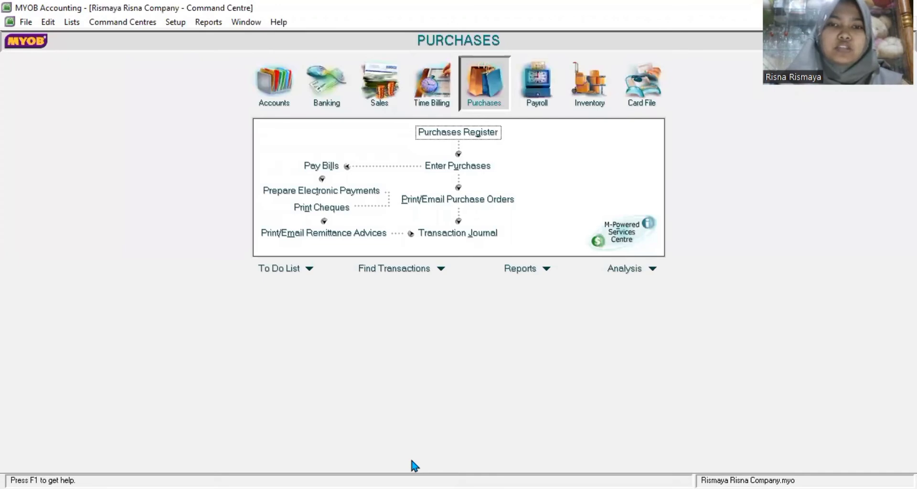
Step: Discard an empty new sale and list the Sales Register from 01/01/2020
click(379, 80)
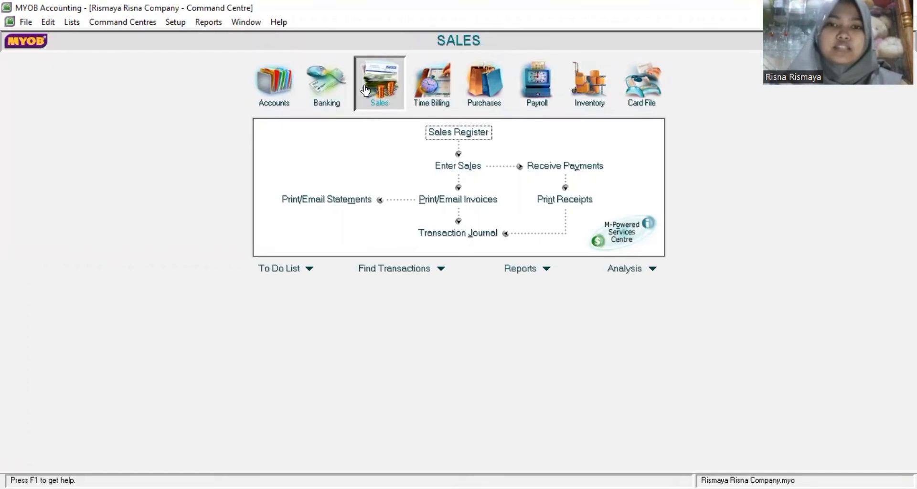
click(469, 166)
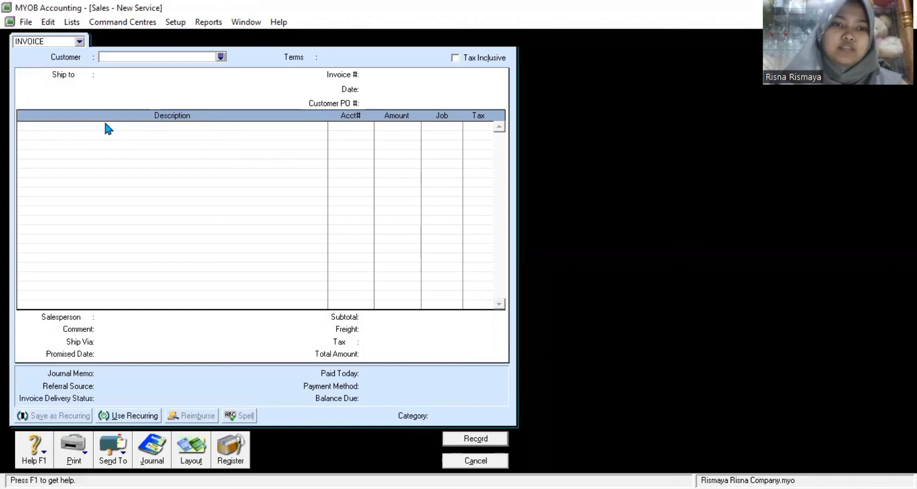
click(476, 460)
click(478, 133)
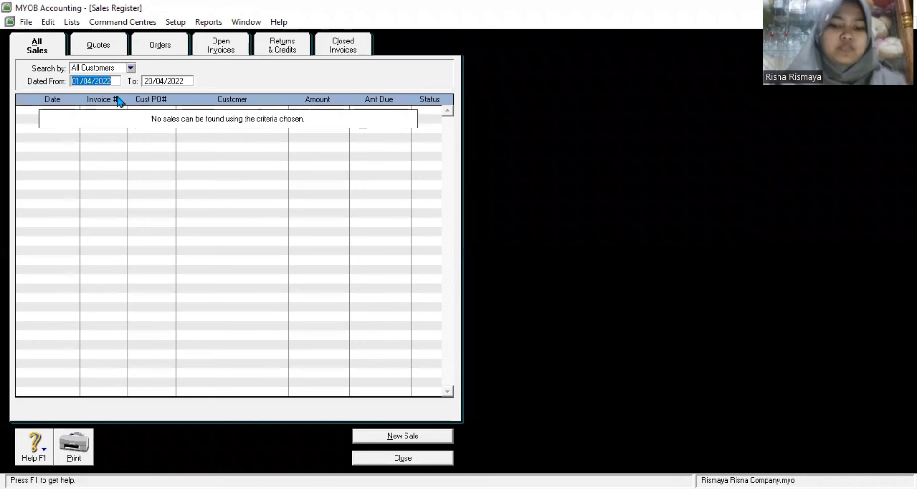
text(01)
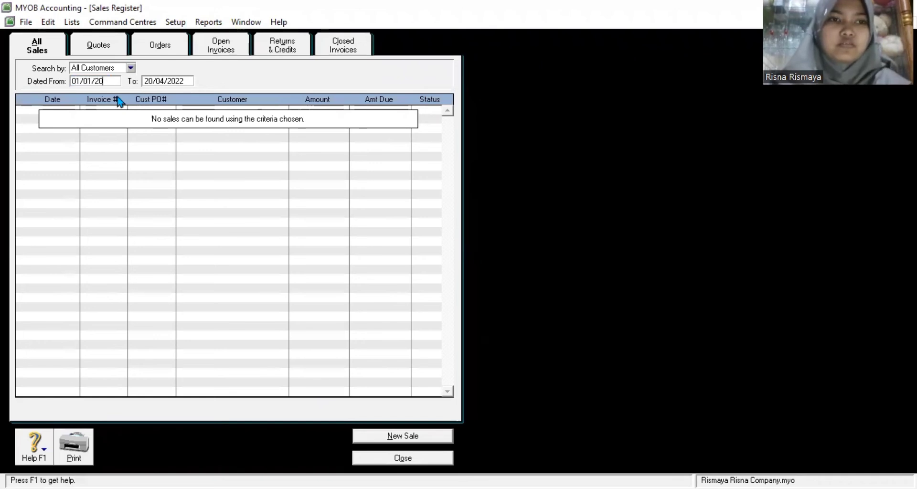
text(20)
key(Tab)
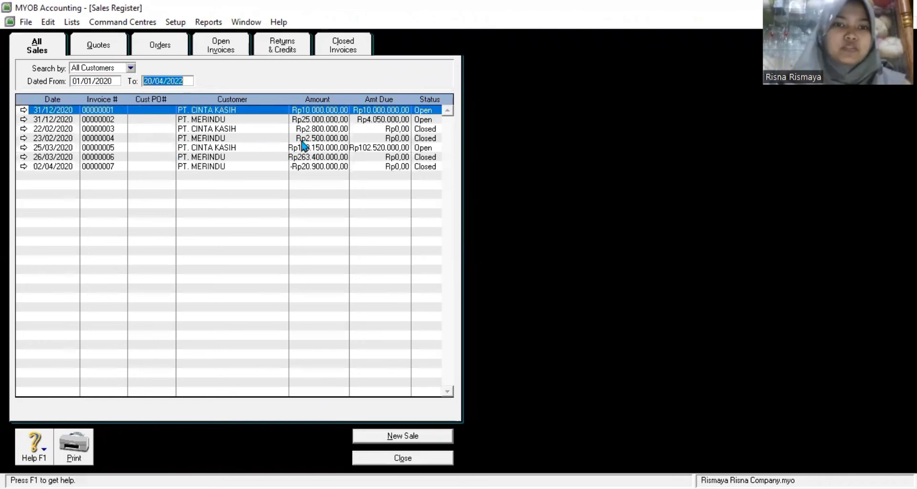
Step: View invoices 00000001 (PT. CINTA KASIH) and 00000002 (PT. MERINDU) without changes
double_click(242, 113)
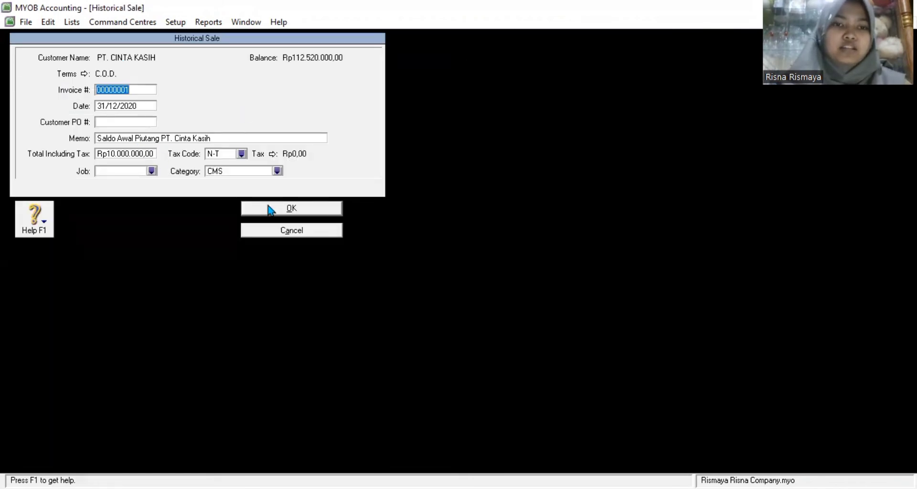
click(264, 231)
double_click(241, 120)
click(280, 231)
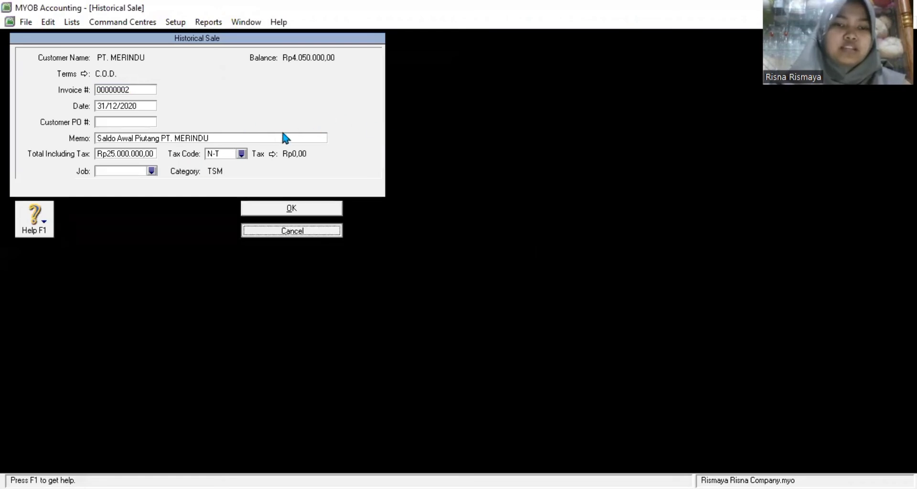
key(Return)
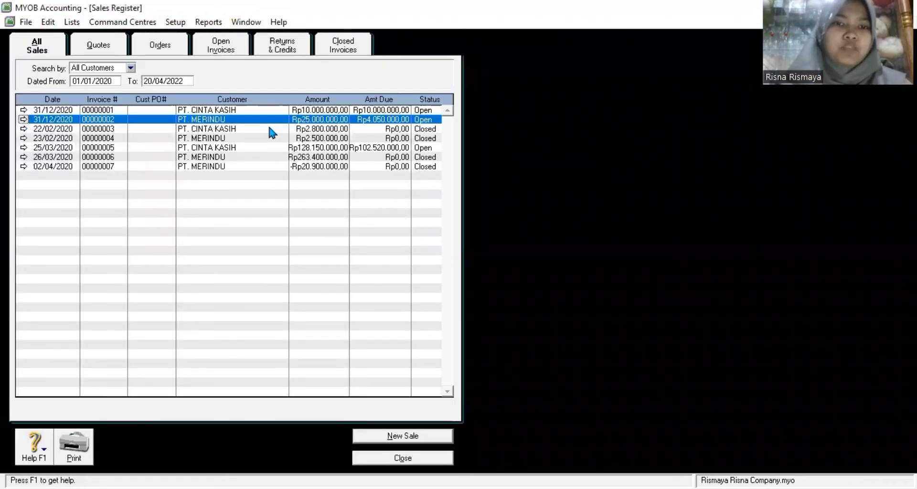
Step: Review invoice 00000003 and PT. MERINDU's service invoice 00000004, closing both unsaved
click(268, 127)
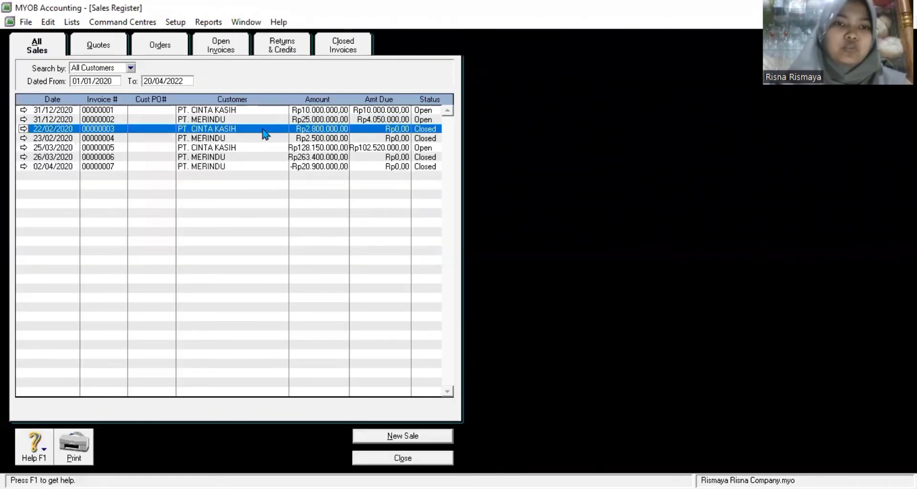
click(239, 140)
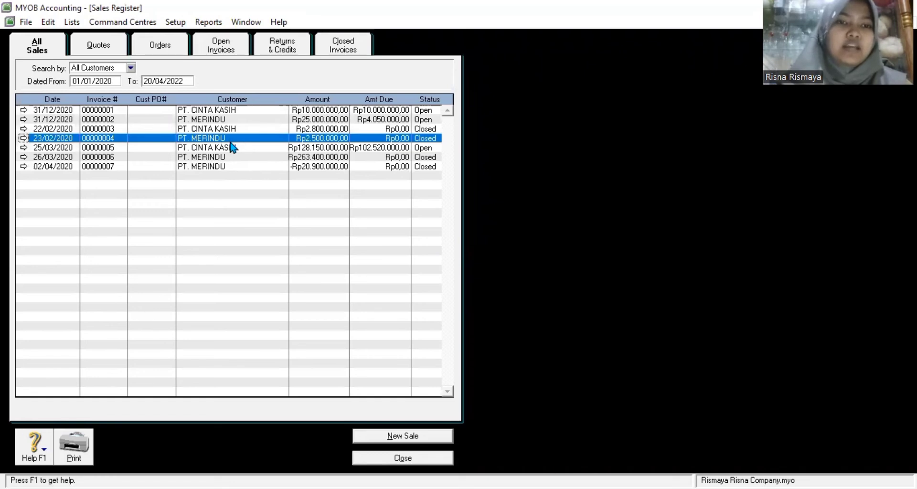
double_click(247, 129)
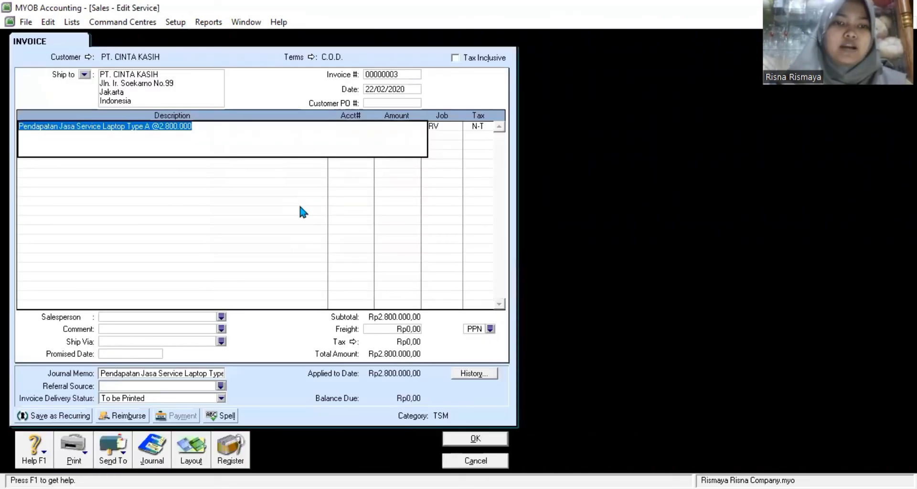
key(Tab)
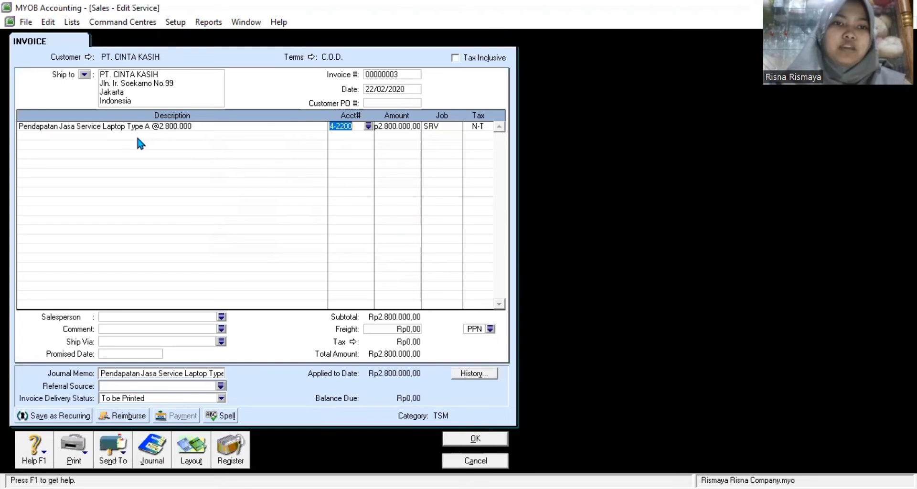
click(475, 461)
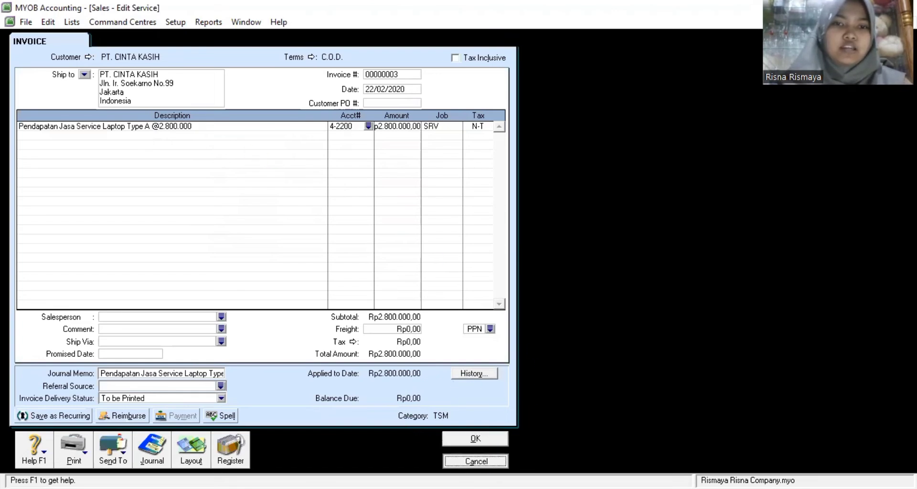
double_click(233, 137)
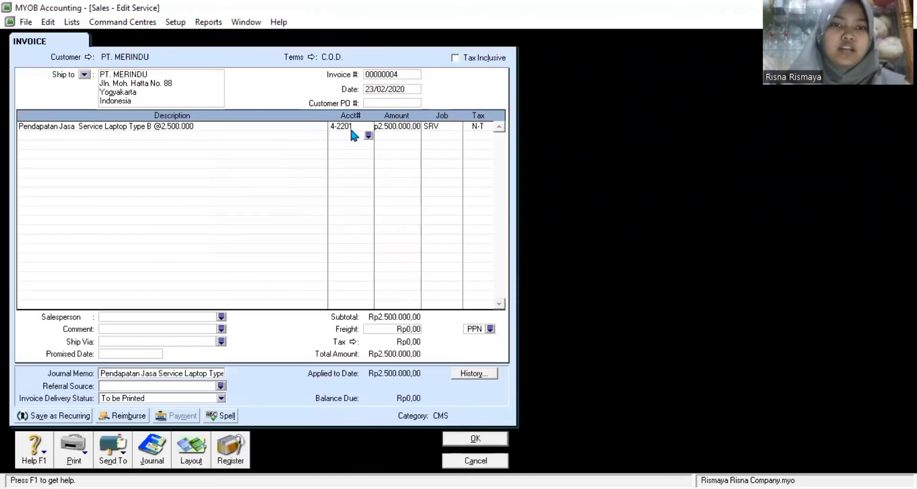
click(397, 127)
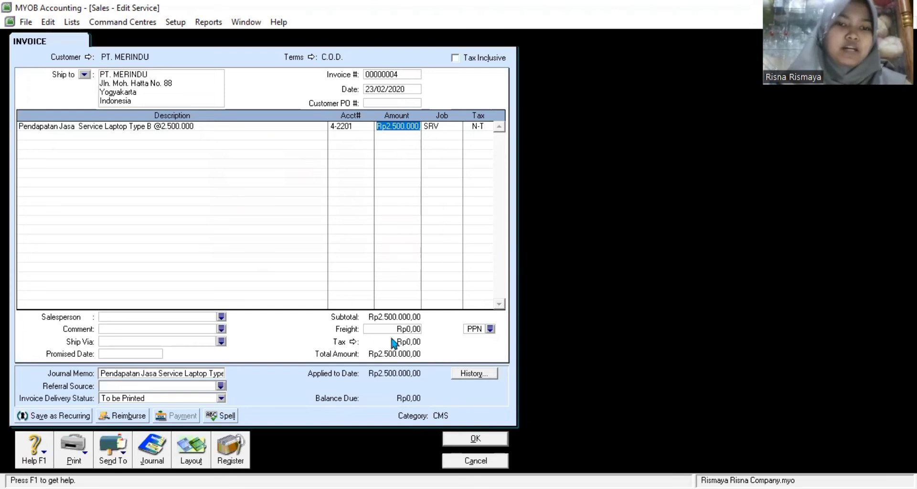
click(486, 461)
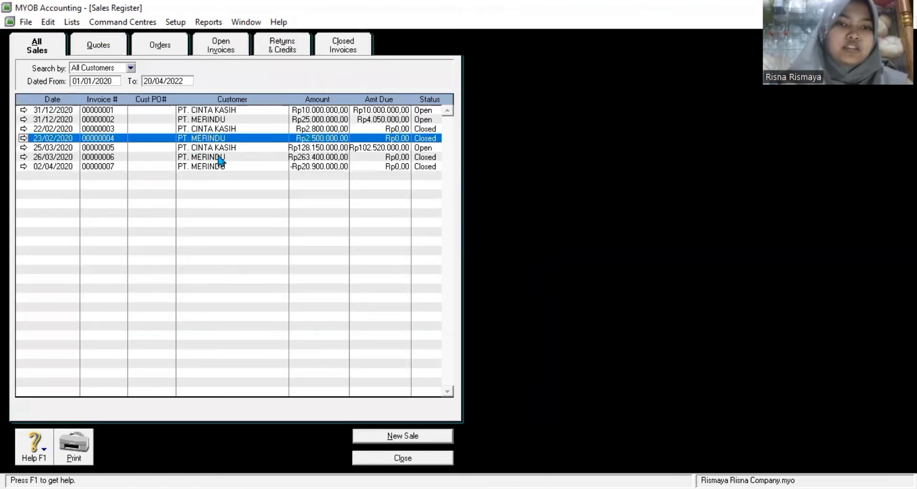
click(235, 149)
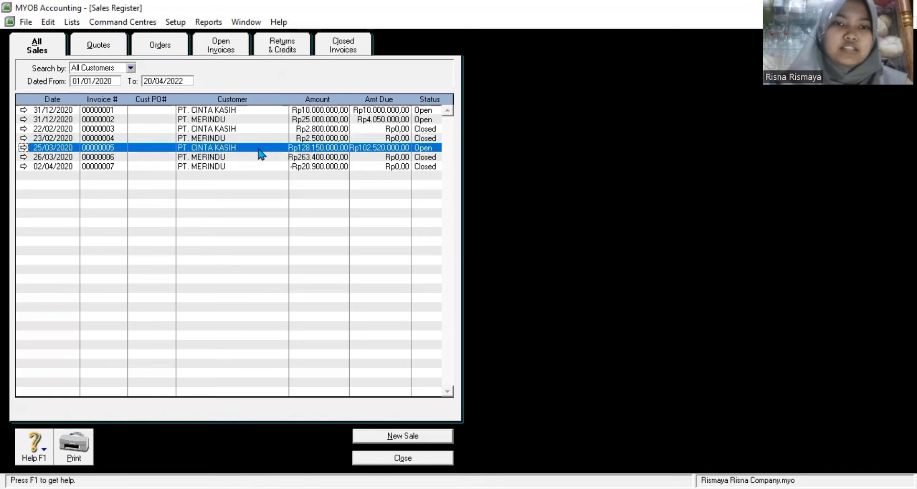
Step: Review invoice 00000005's Notebook ASUS and Laptop ASUS prices and close it unsaved
double_click(260, 153)
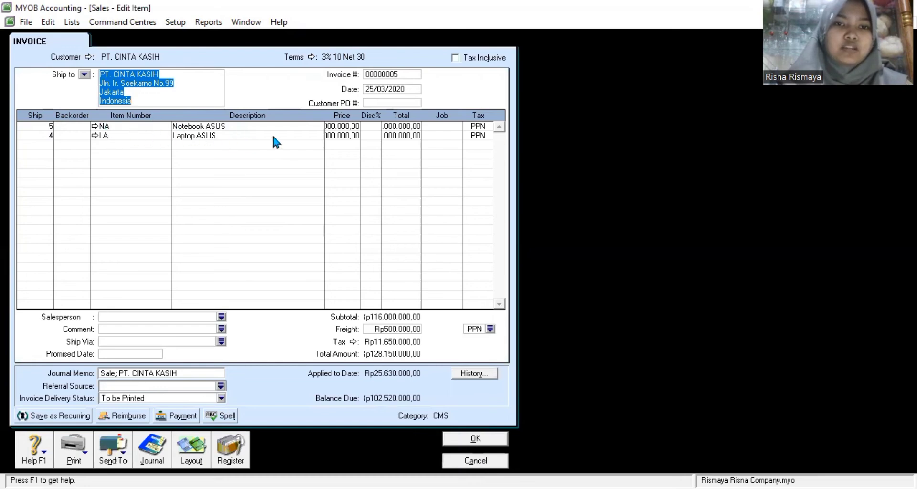
click(352, 127)
click(351, 137)
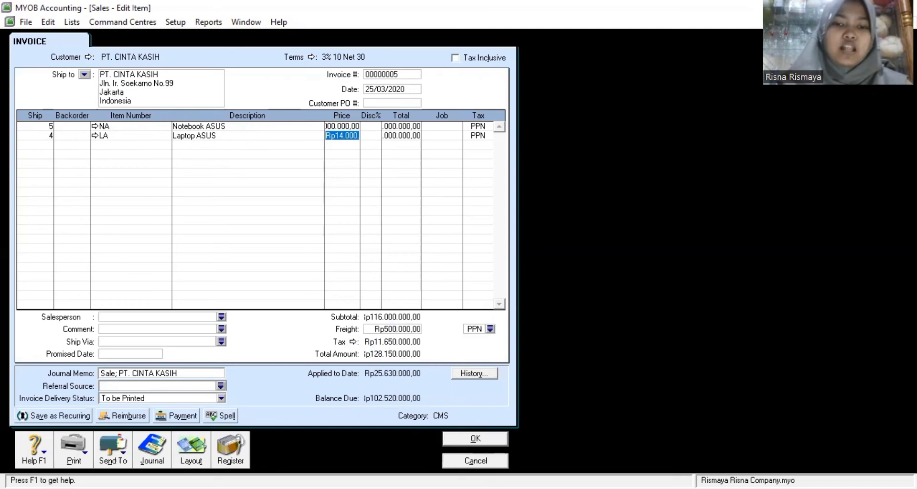
click(463, 461)
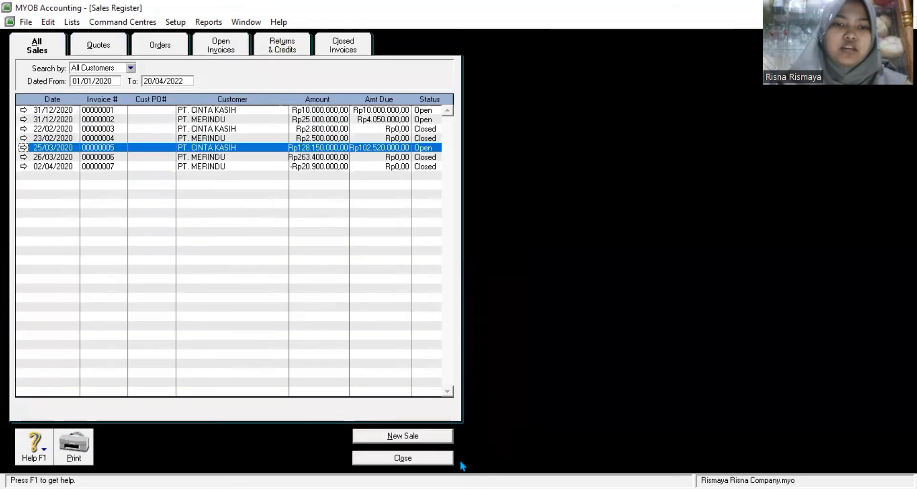
Step: Review invoice 00000006 and Laptop SAMSUNG return 00000007, then close the Sales Register
double_click(237, 158)
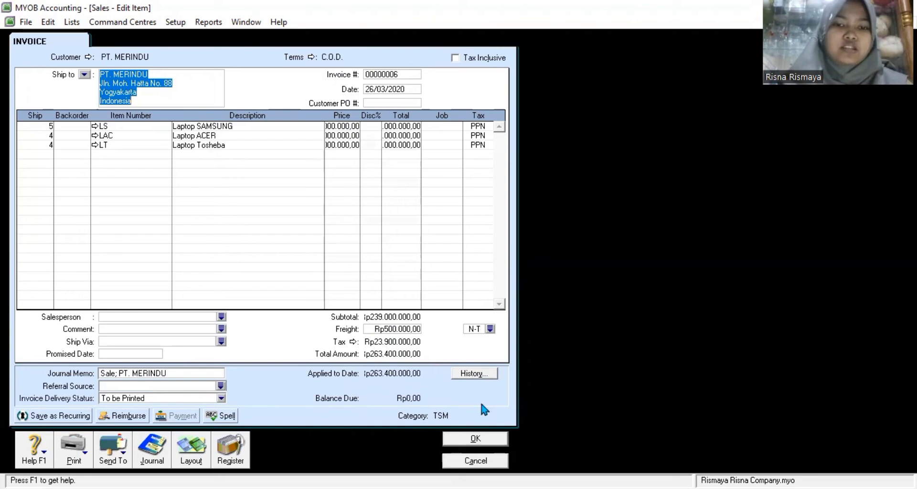
click(474, 460)
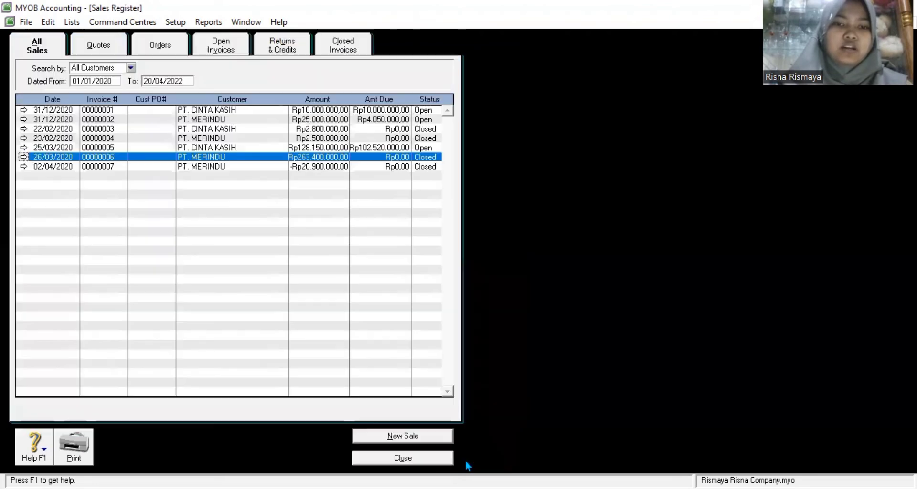
double_click(232, 166)
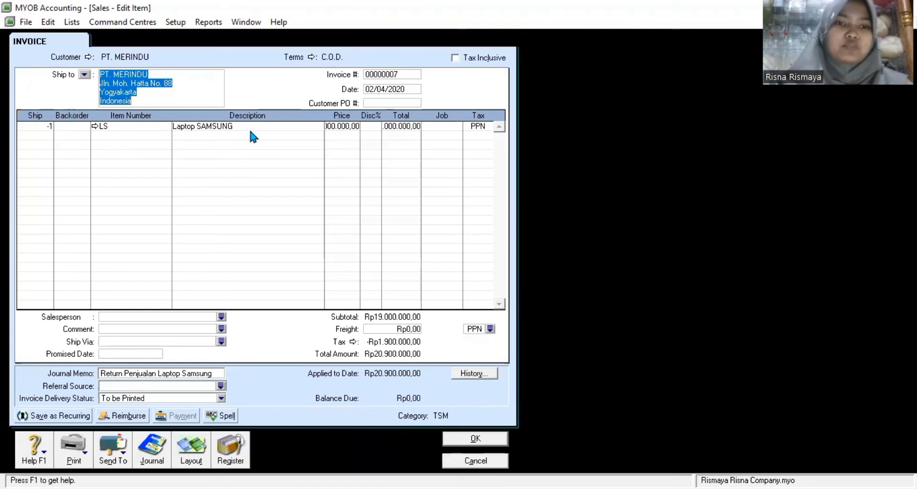
click(351, 127)
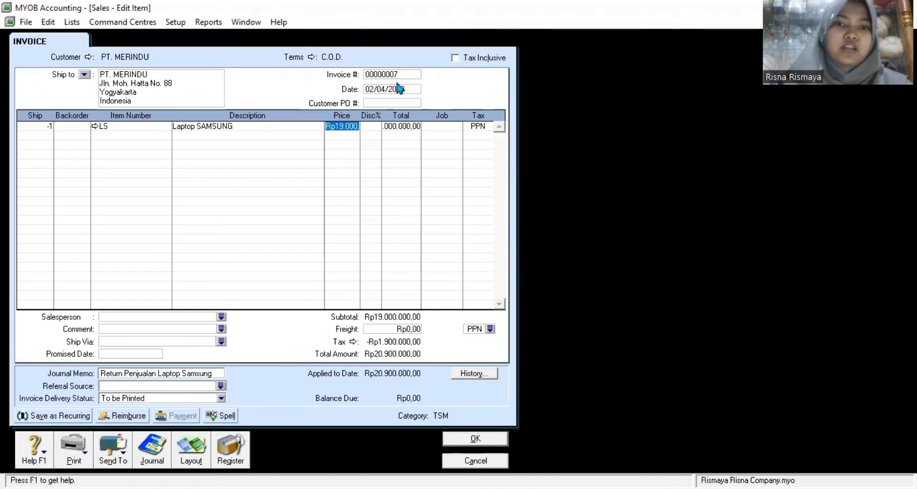
click(482, 461)
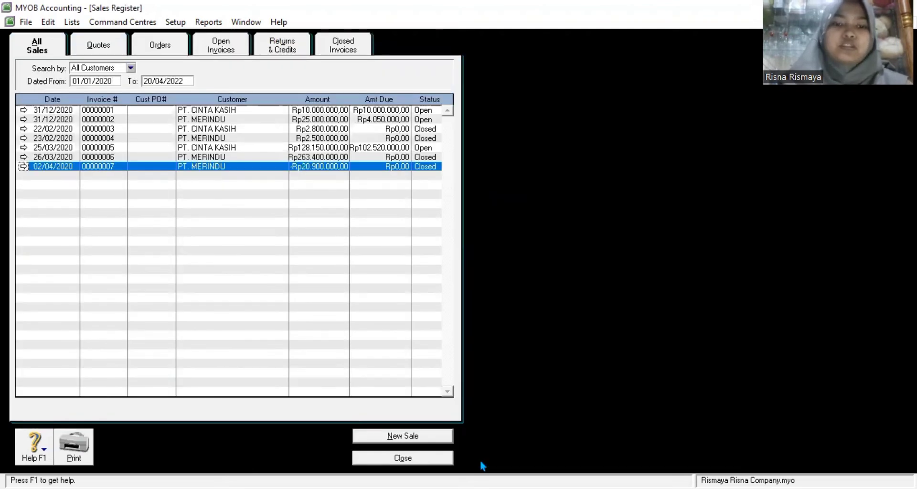
click(434, 459)
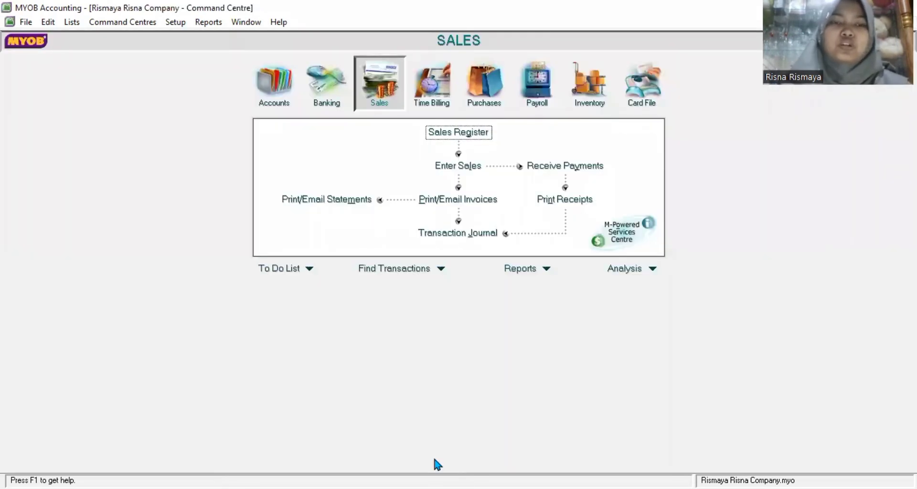
Step: Show the Kas Kecil Bank Register with transactions dated from 01/01/2020
click(500, 96)
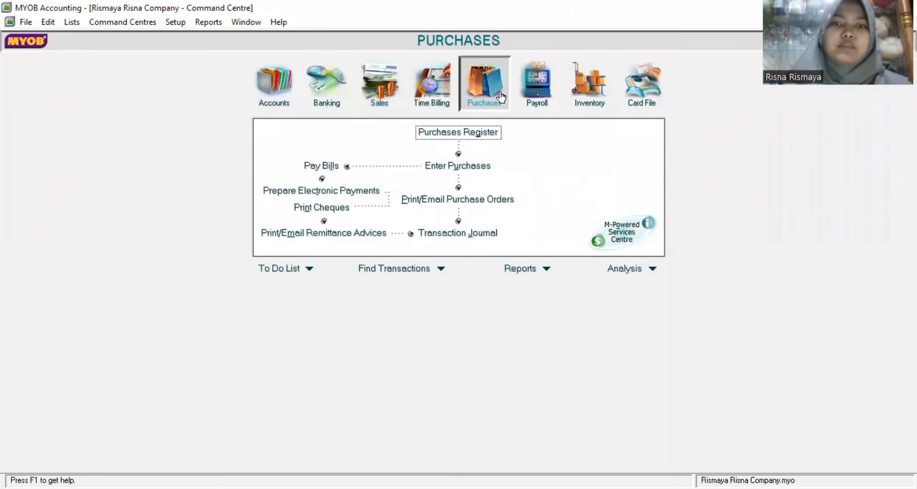
click(398, 92)
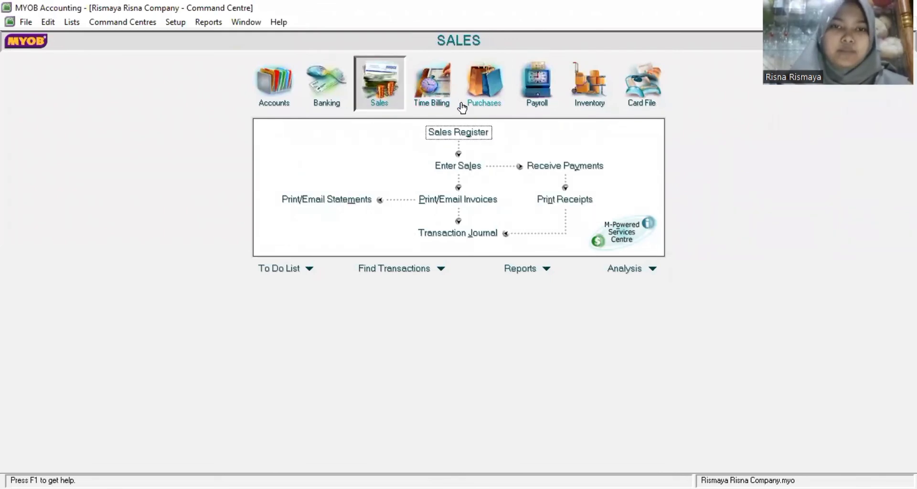
click(333, 82)
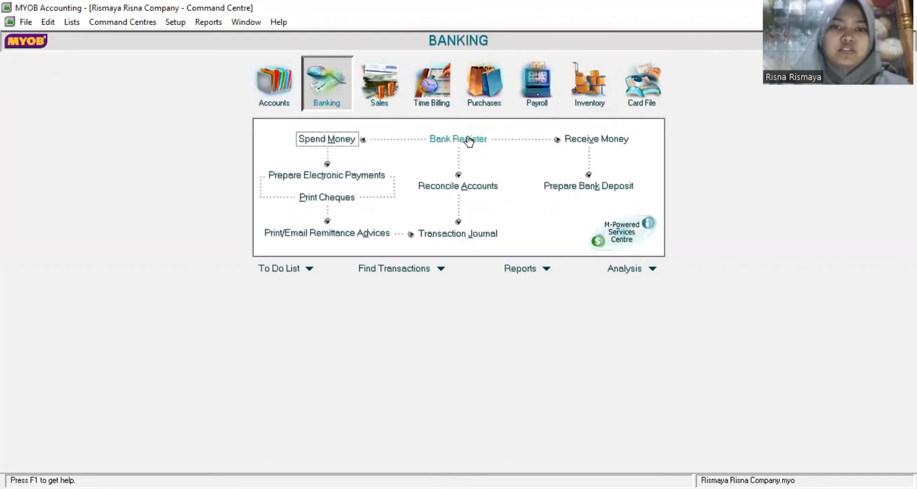
click(469, 139)
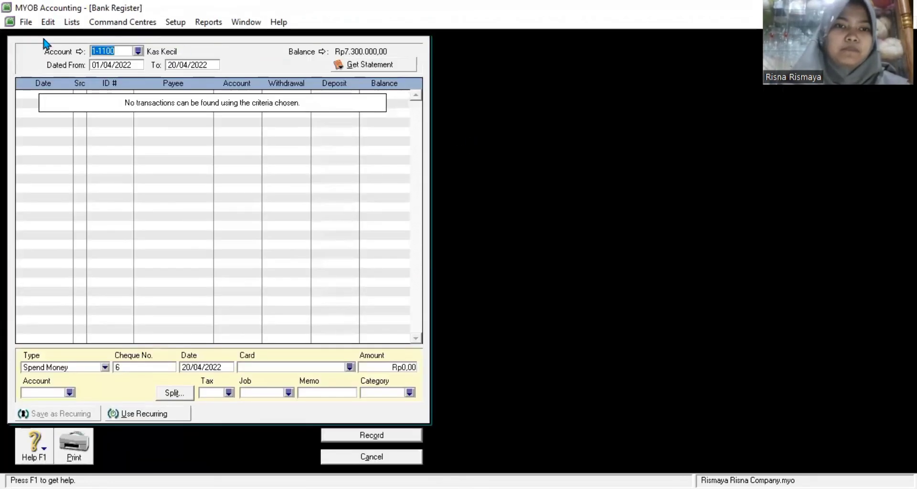
click(102, 64)
text(01/)
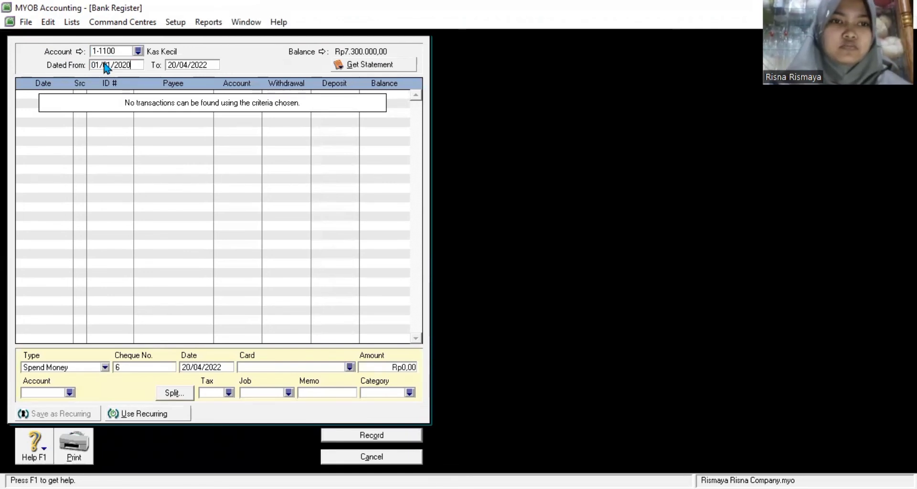
text(01/2020)
key(Tab)
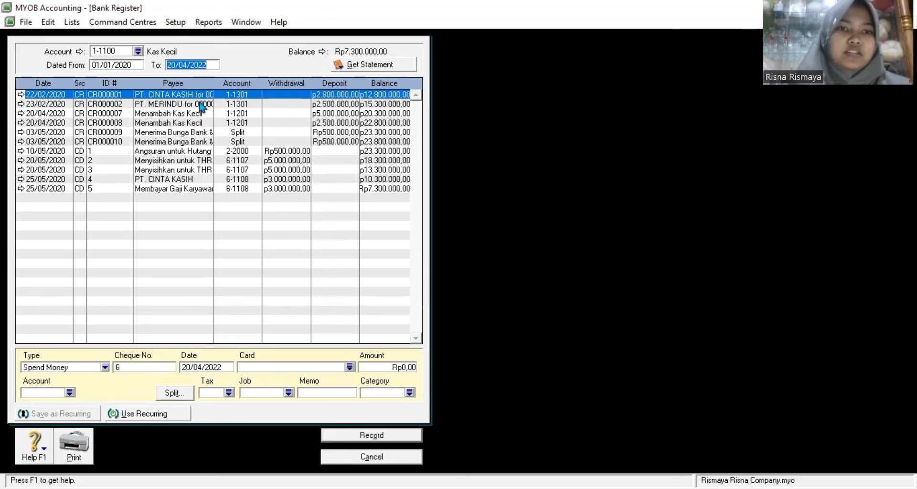
Step: Inspect the CD 5 salary payment of 25/05/2020, then close the bank register
click(184, 115)
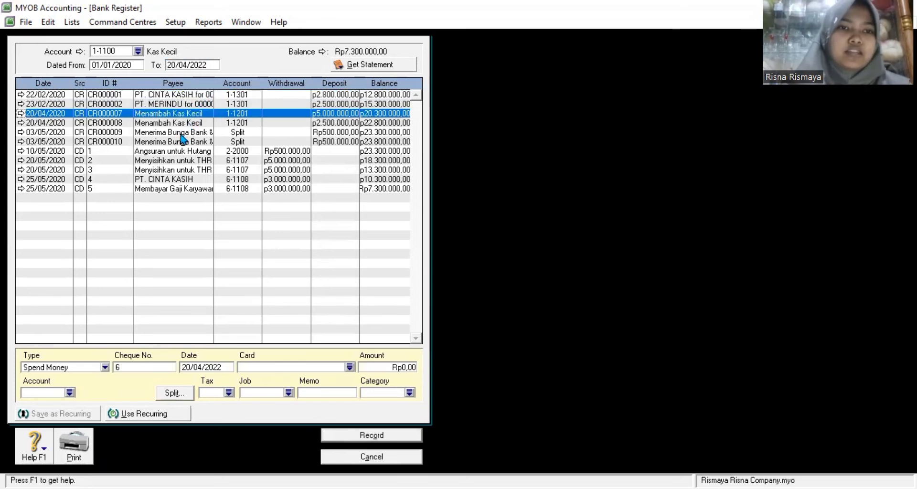
click(180, 136)
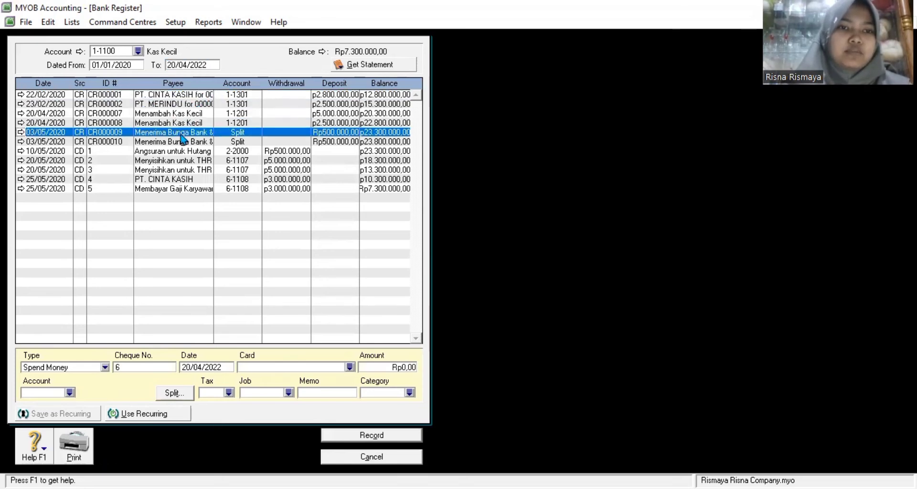
click(193, 162)
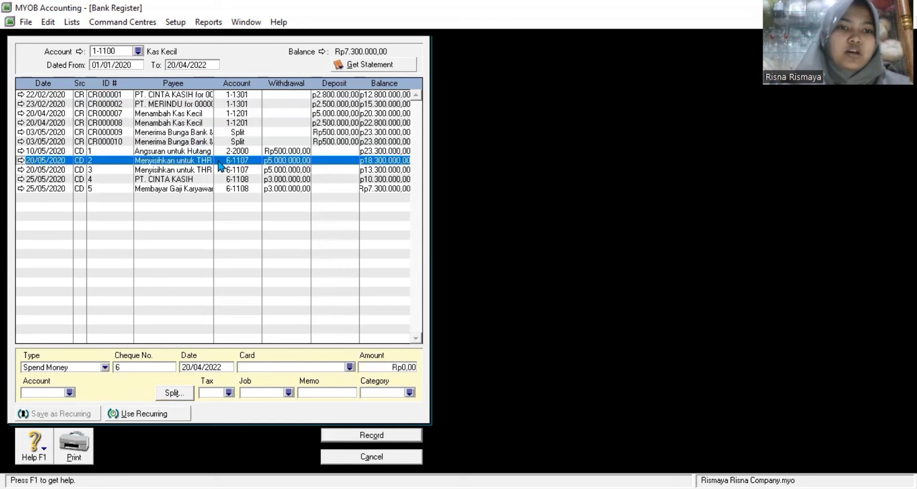
click(192, 179)
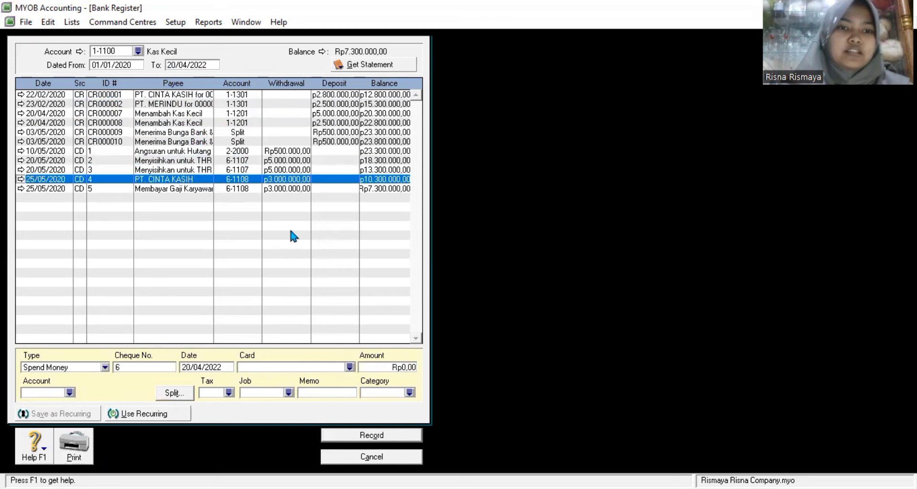
click(196, 191)
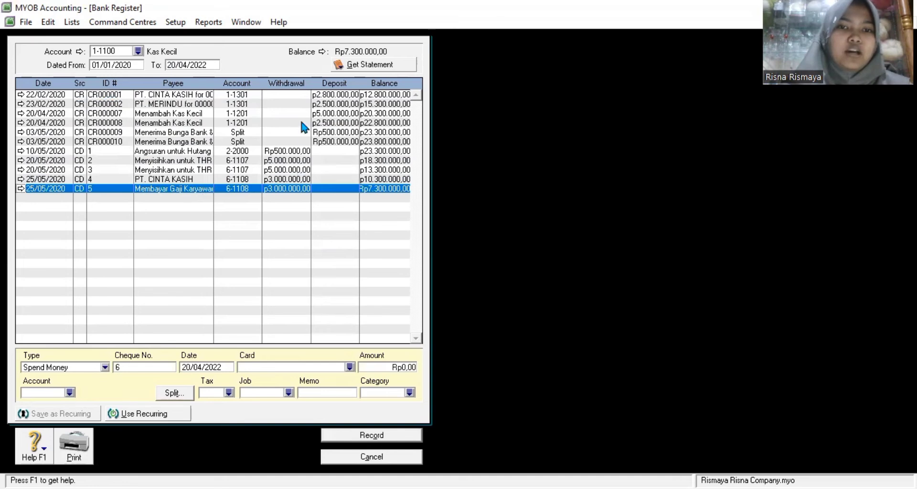
double_click(191, 189)
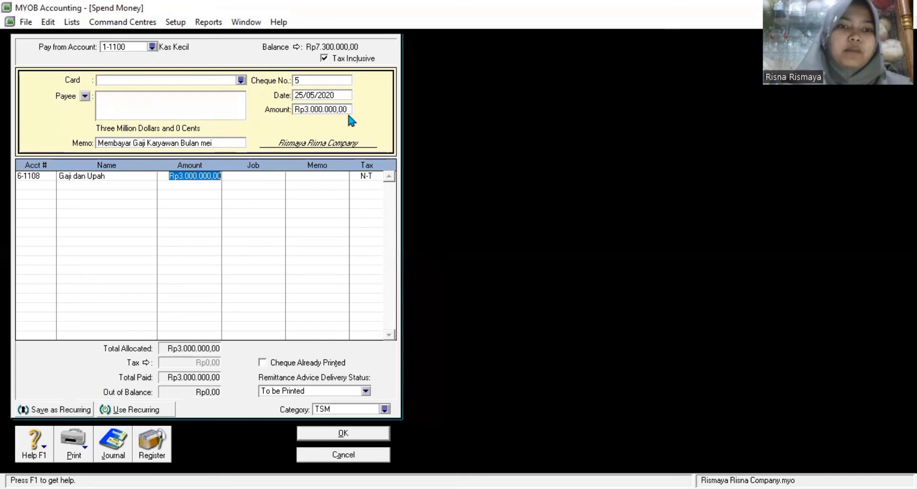
click(33, 177)
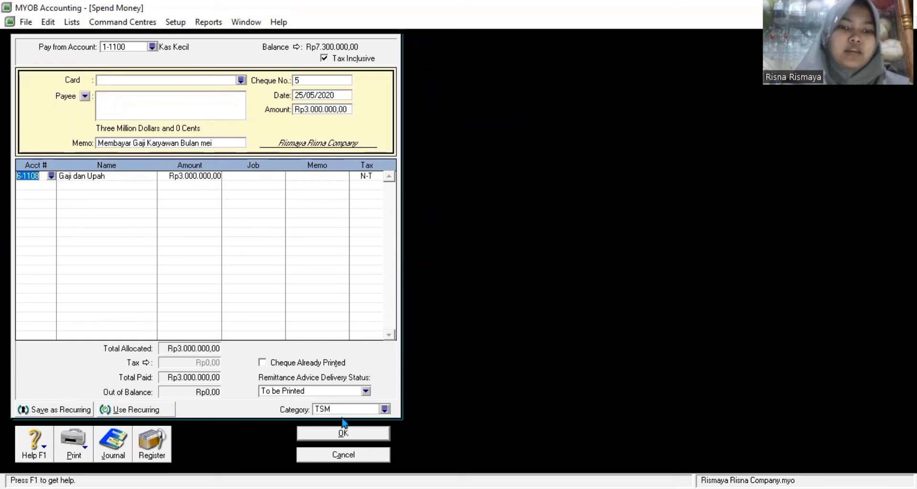
click(362, 456)
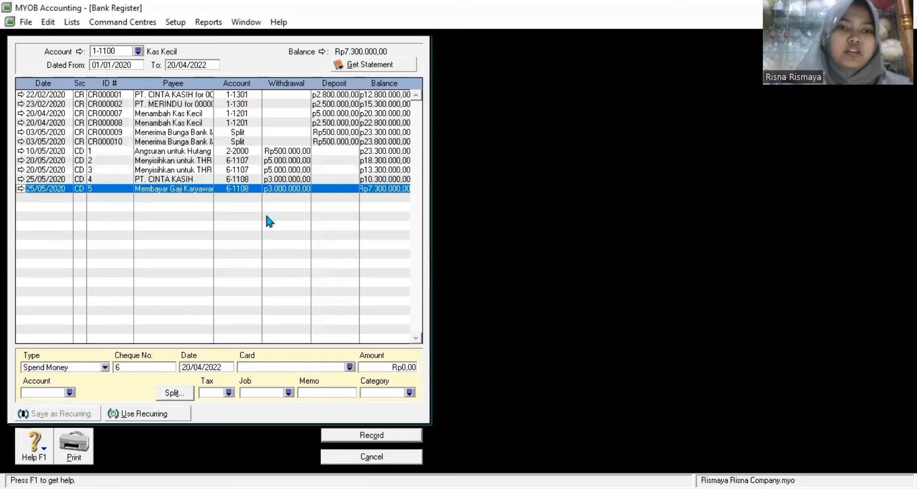
click(385, 456)
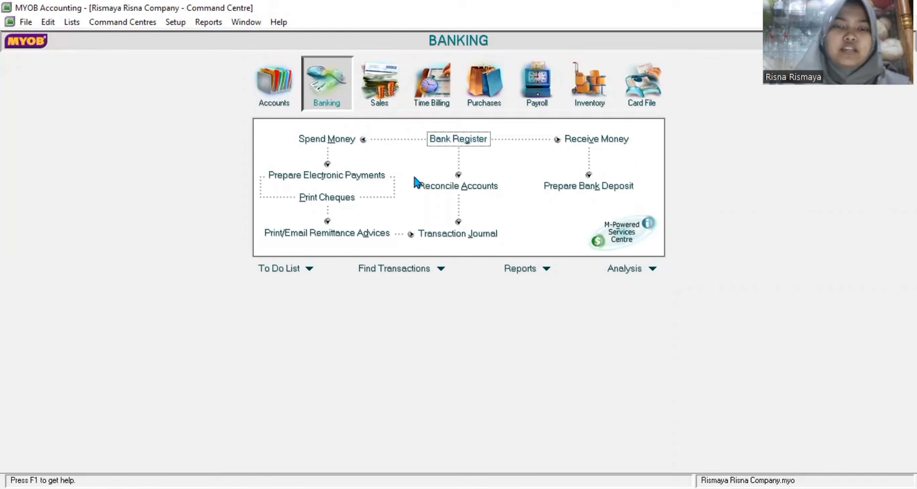
Step: Show the Bank Mandiri account's transactions in the Bank Register
click(491, 95)
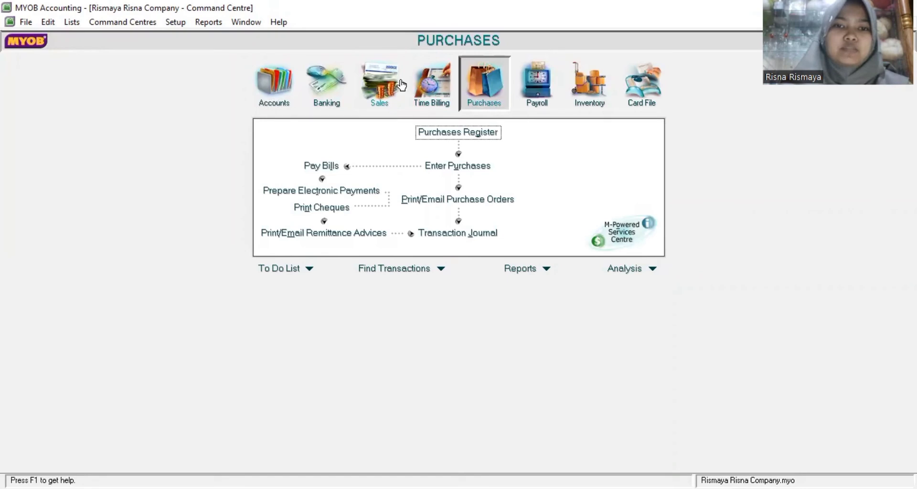
click(380, 81)
click(340, 84)
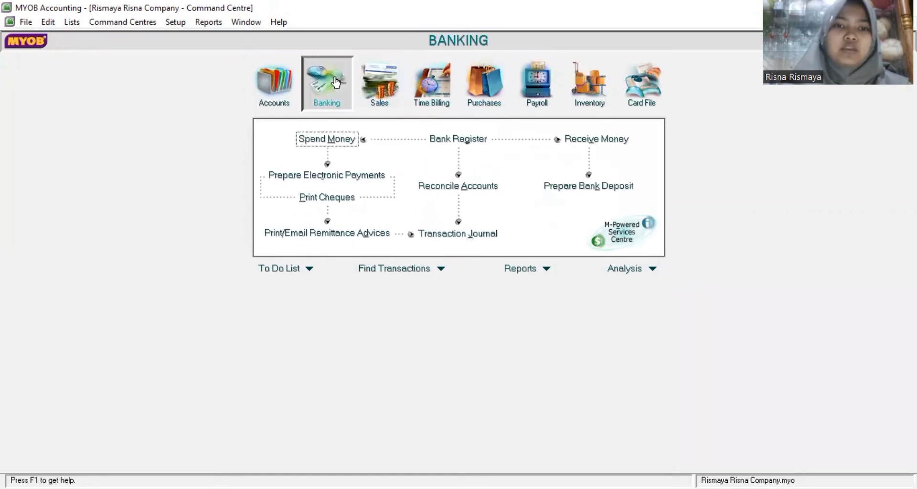
click(467, 139)
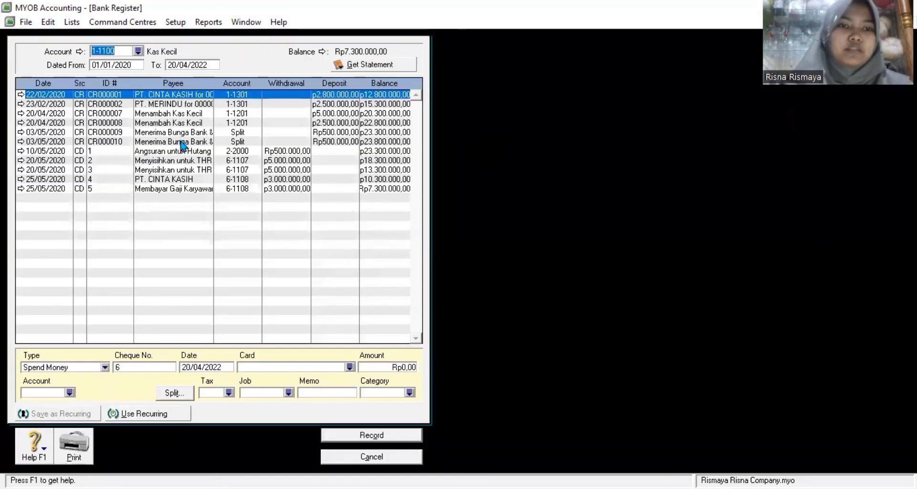
click(138, 52)
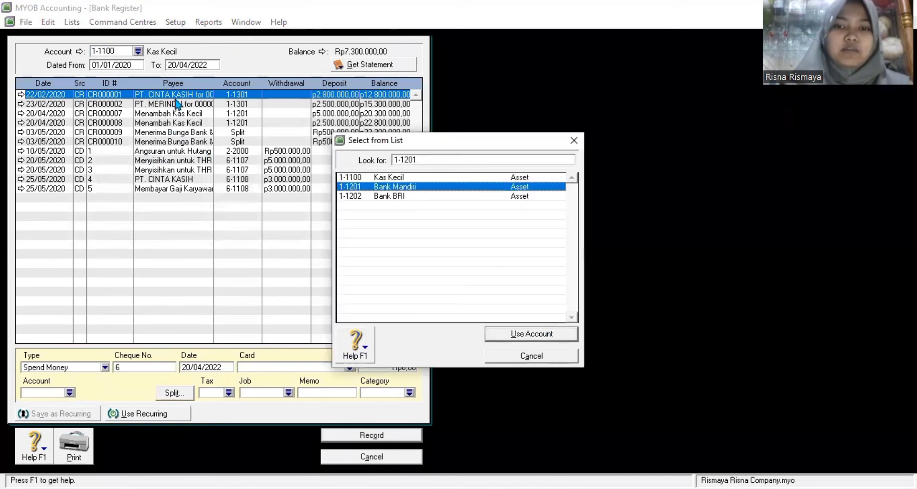
key(Return)
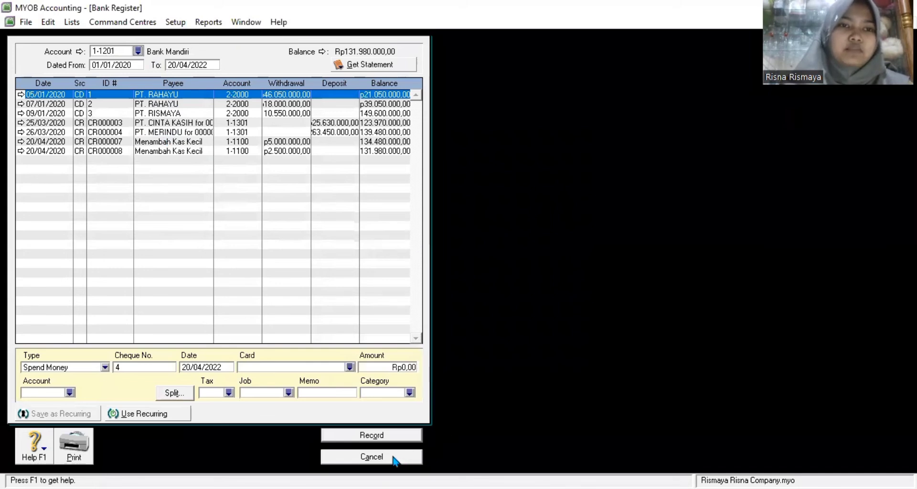
Step: Switch the register to account 1-1202 Bank BRI, then close it and go to Purchases
key(Down)
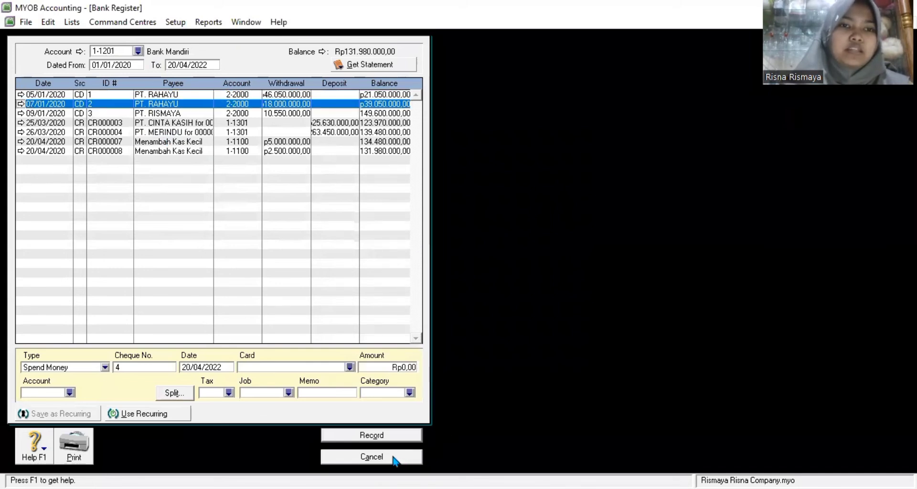
key(Down)
key(Down)
key(Down)
key(Down)
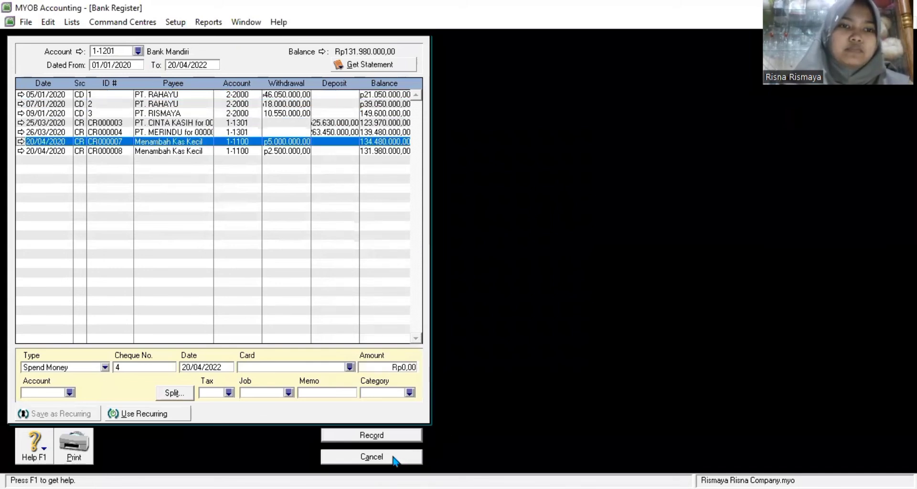
key(Return)
text(1-1202)
key(Return)
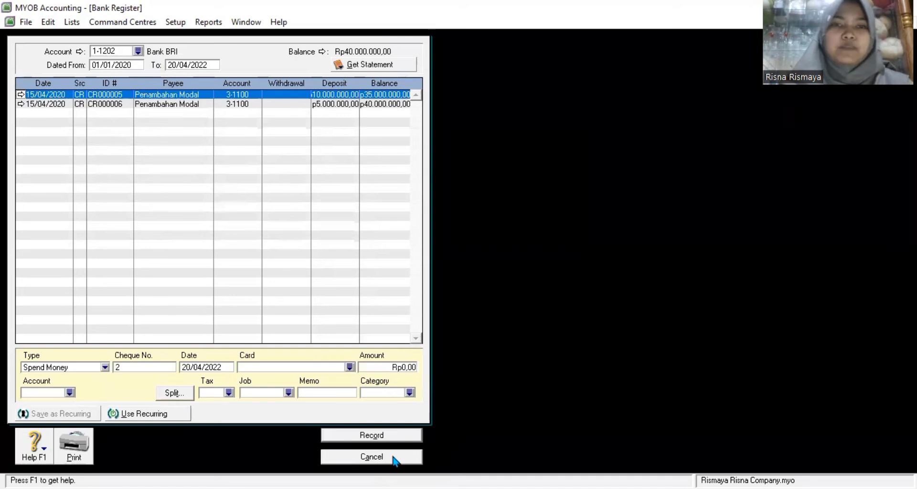
click(393, 457)
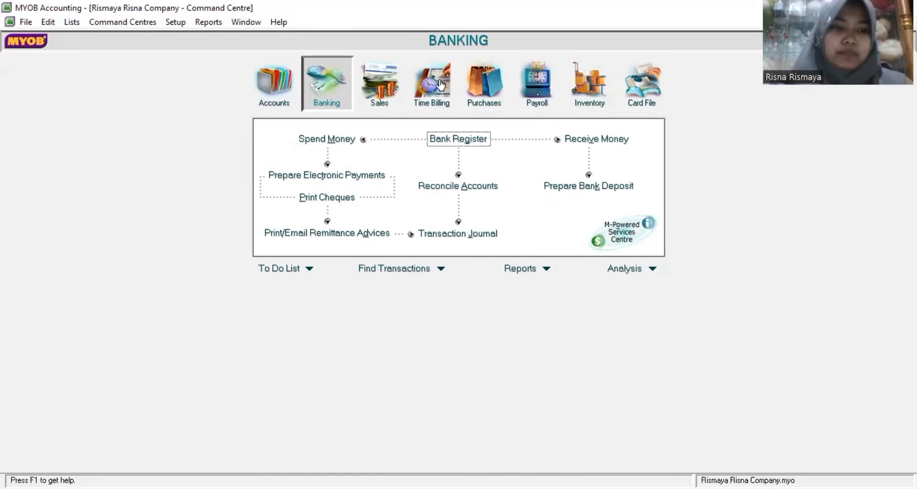
click(482, 90)
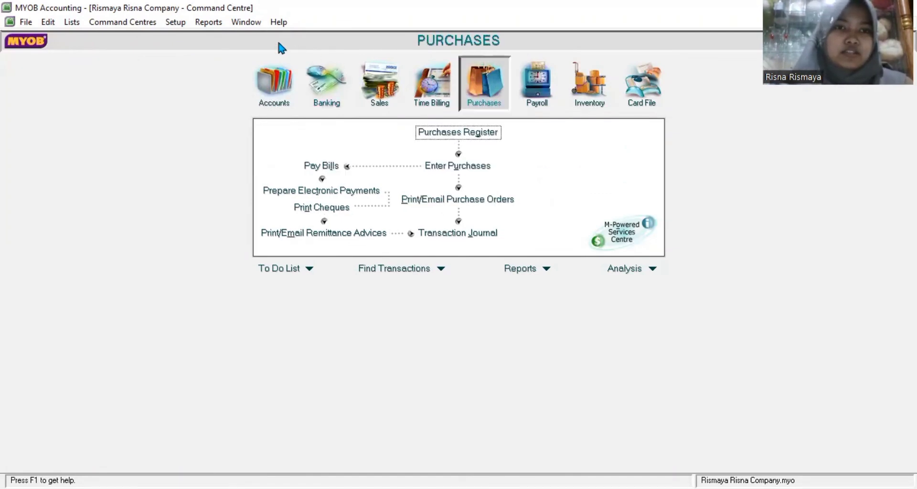
Step: Display the Purchases [Item Detail] report for January to December 2020
click(211, 23)
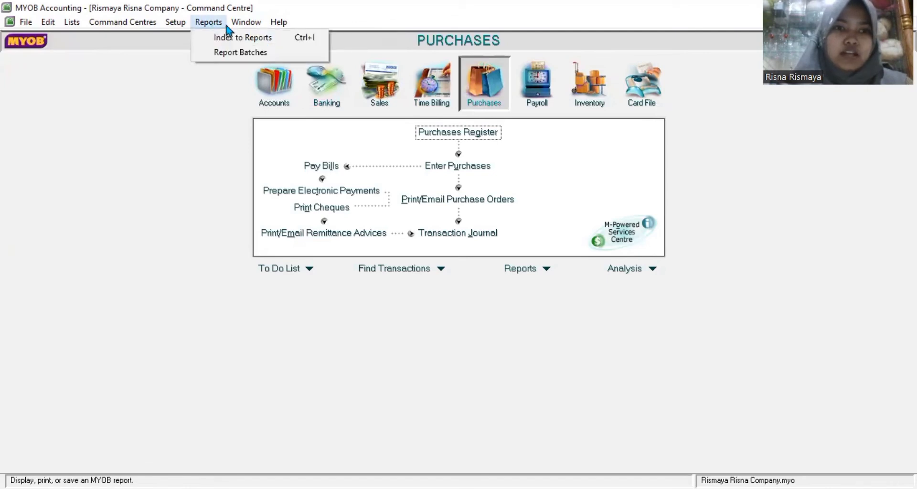
click(214, 41)
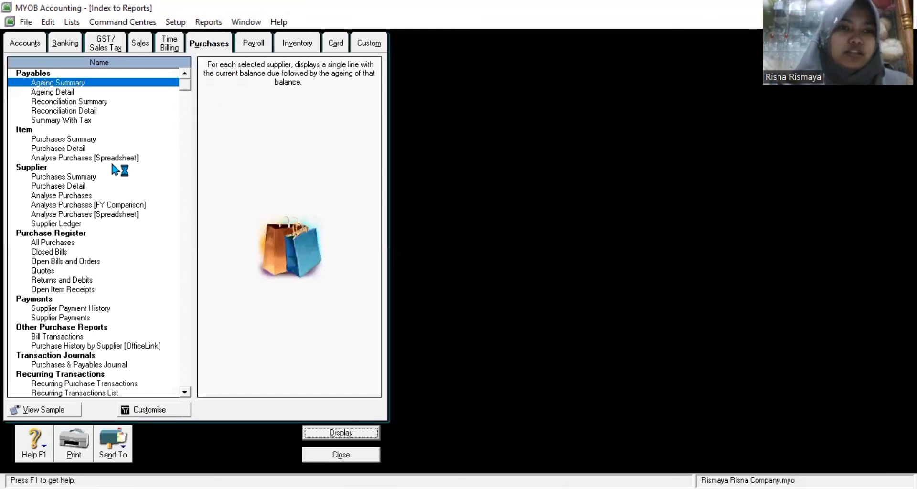
double_click(54, 149)
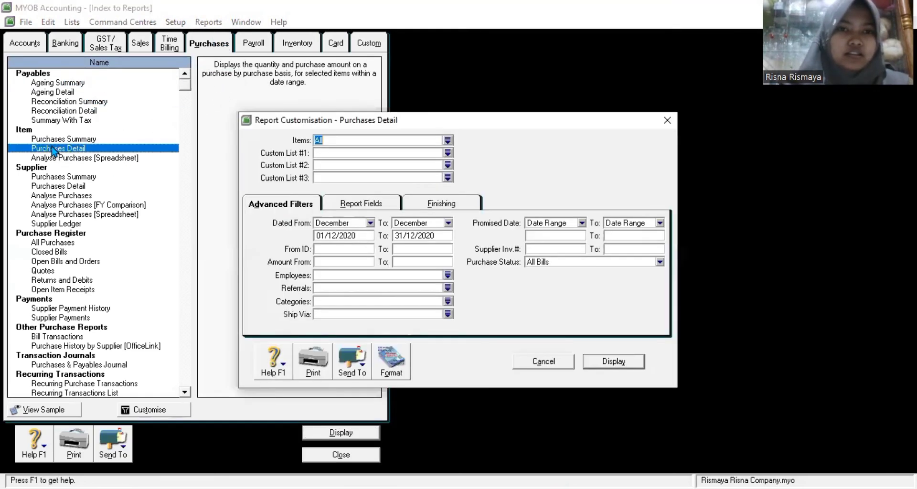
click(443, 205)
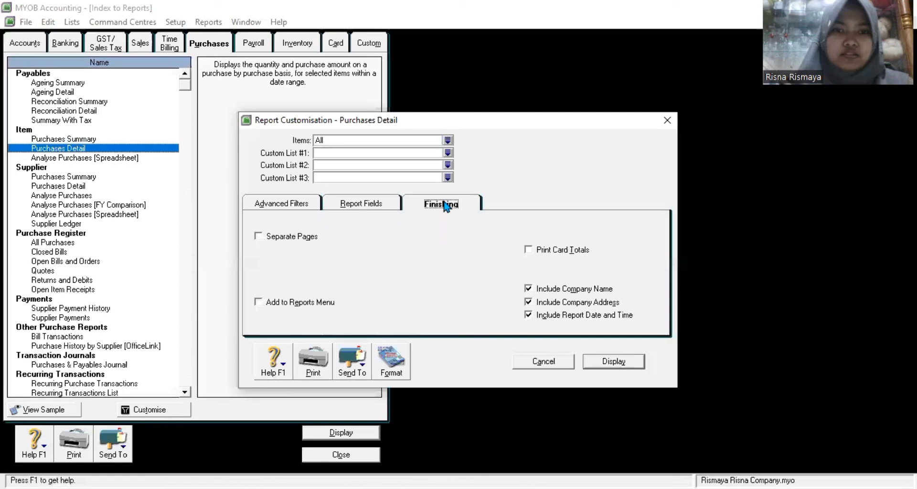
click(359, 204)
click(306, 205)
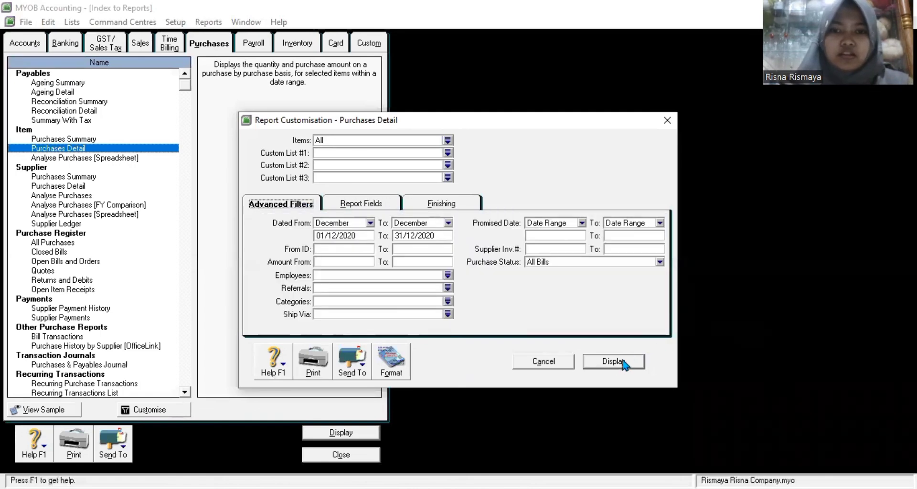
click(370, 223)
click(344, 236)
click(620, 363)
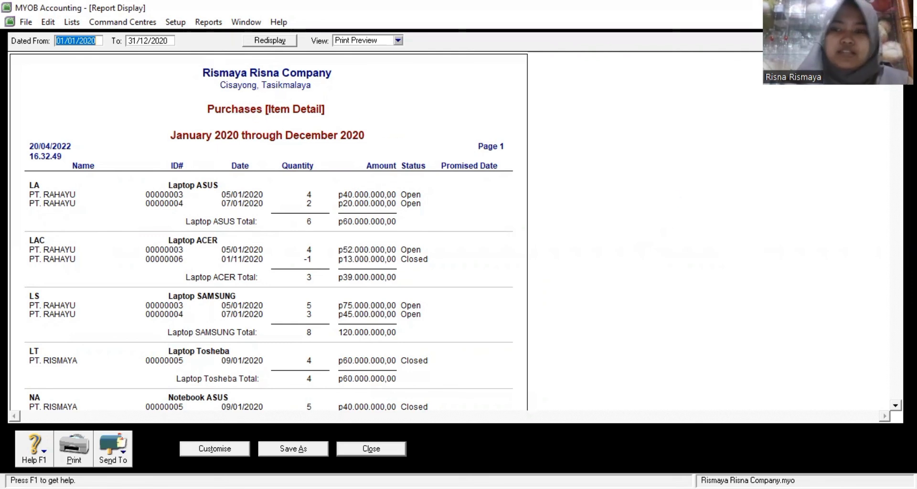
Step: Review the purchases report and save it as Purchases Detail
scroll(268, 230, down, 4)
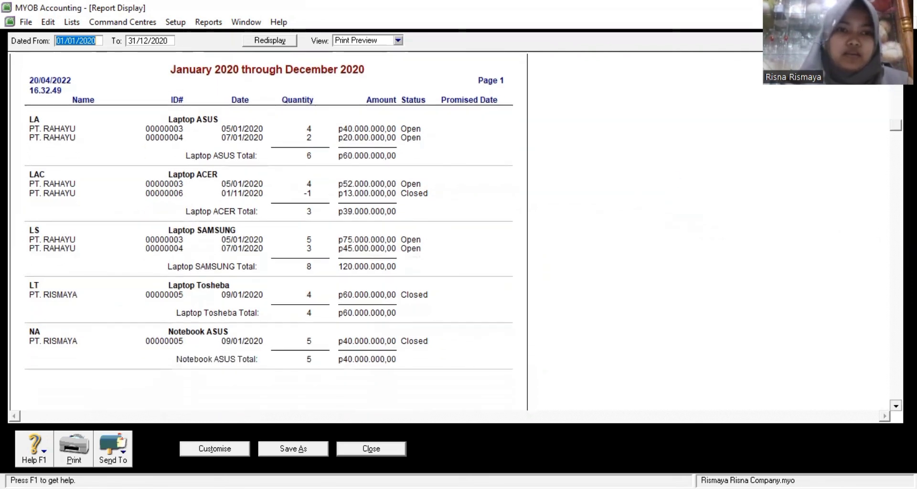
scroll(267, 229, down, 5)
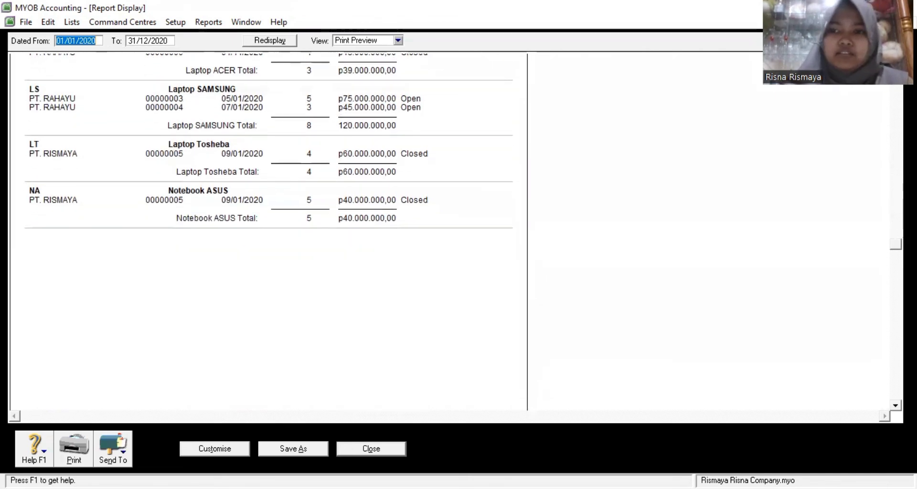
click(894, 147)
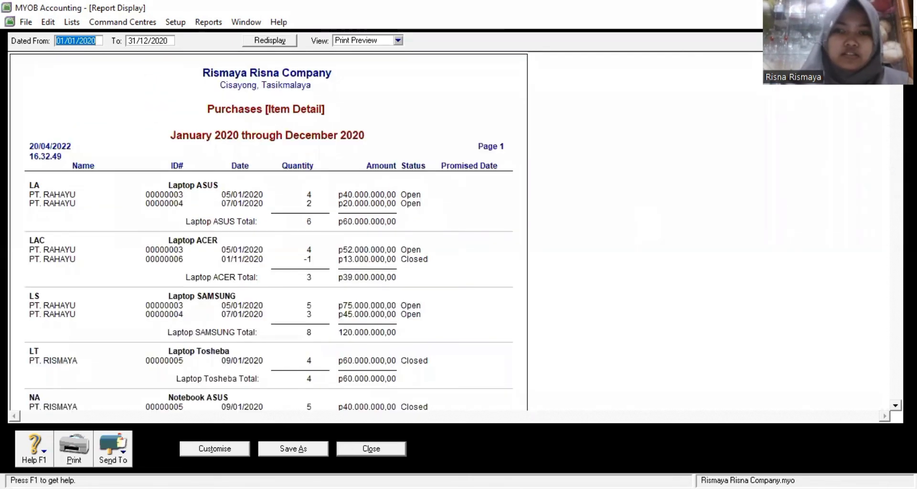
click(297, 450)
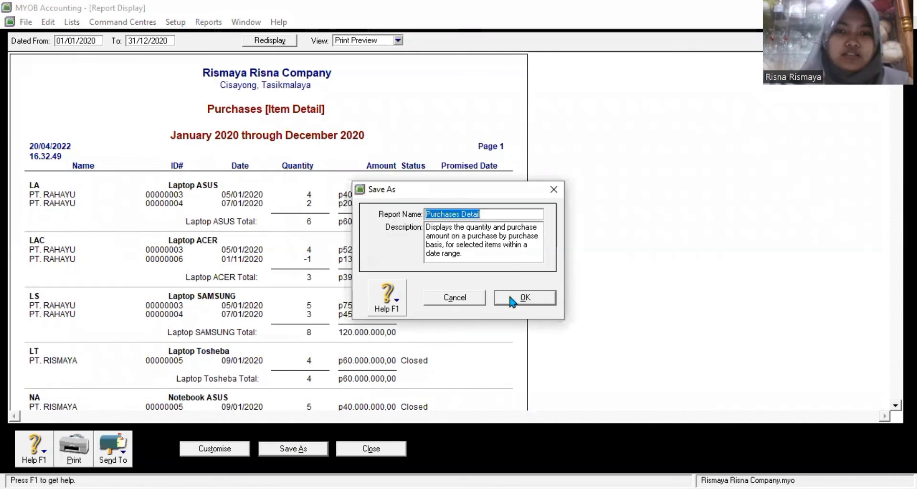
click(513, 300)
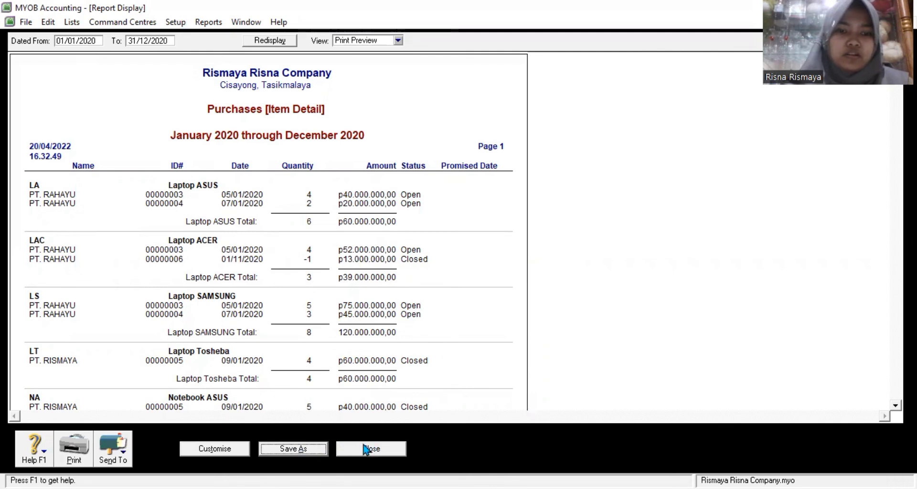
Step: Close the purchases preview and display the 2020 Sales [Item Detail] report
click(248, 452)
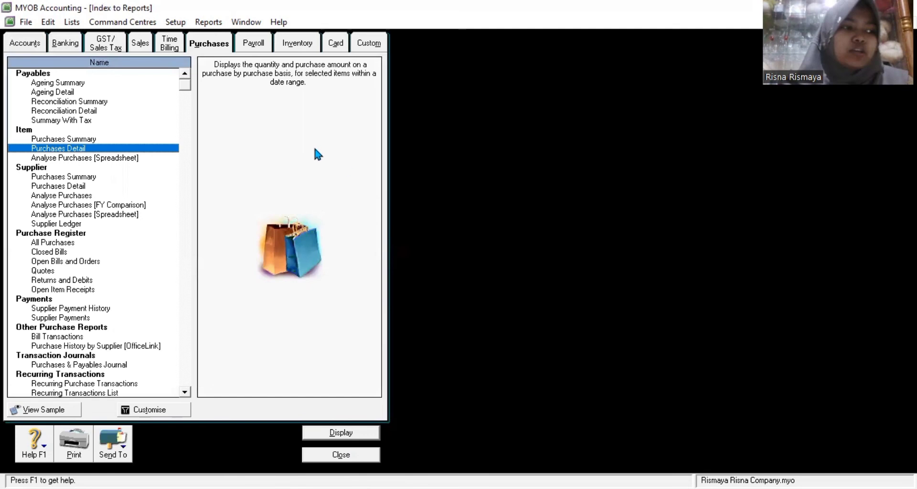
click(139, 43)
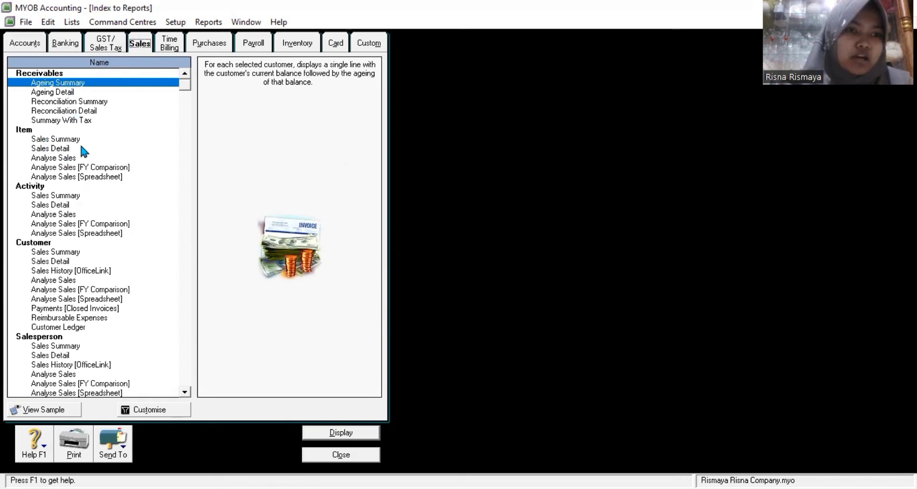
click(54, 149)
double_click(53, 149)
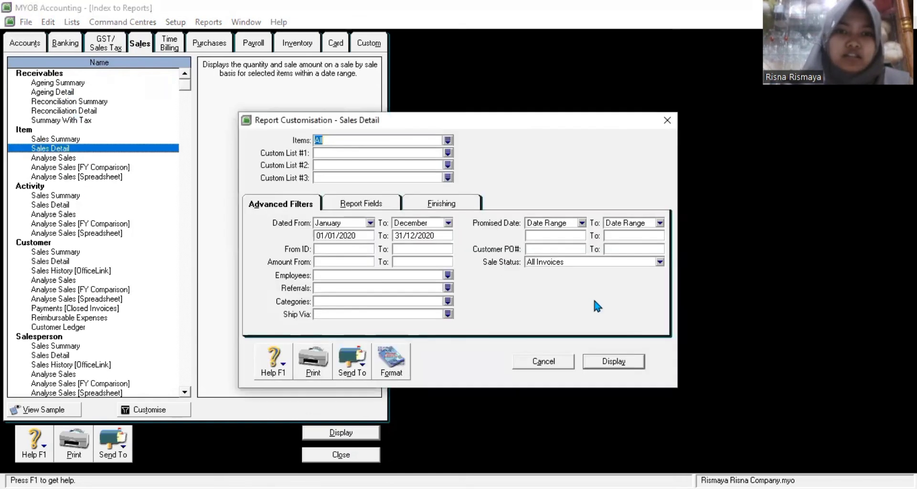
click(616, 361)
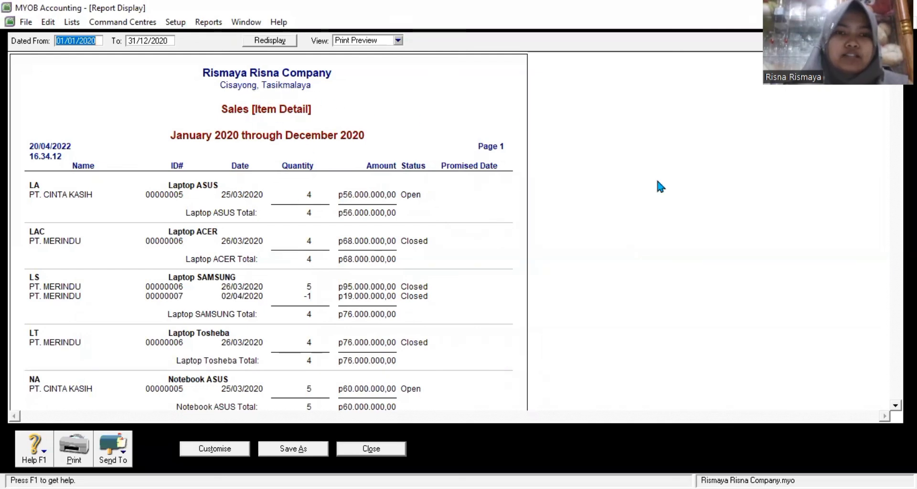
Step: Review the sales report, save it as Sales Detail, and close it
scroll(872, 364, down, 3)
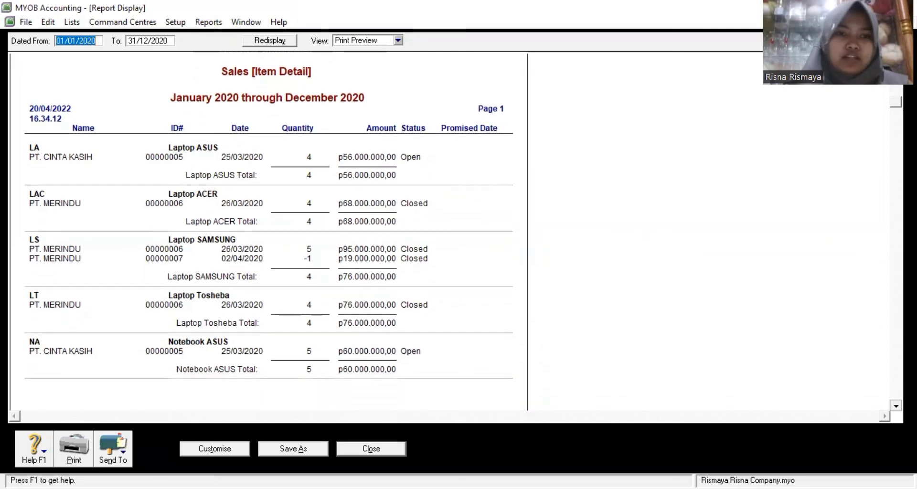
scroll(871, 364, down, 3)
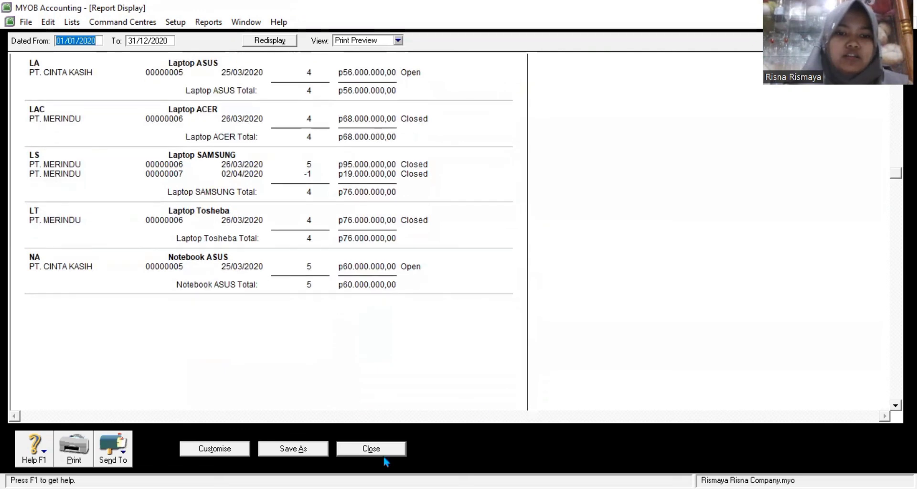
click(316, 449)
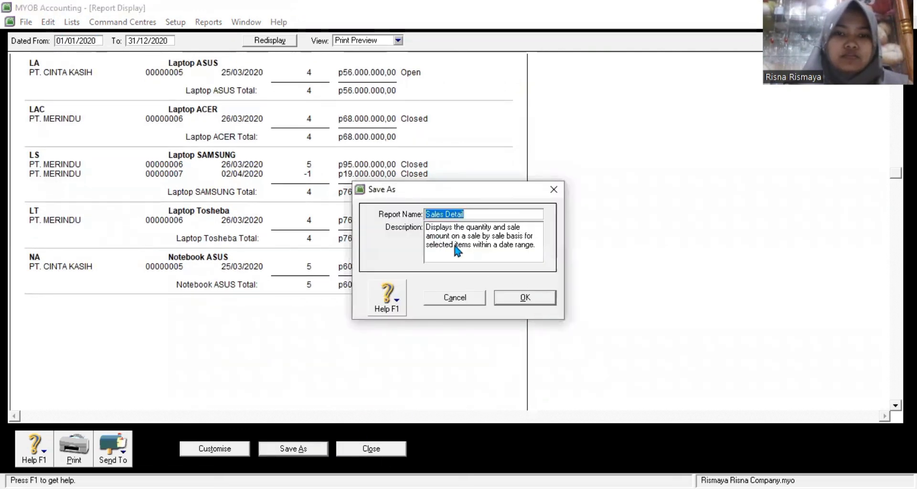
click(529, 304)
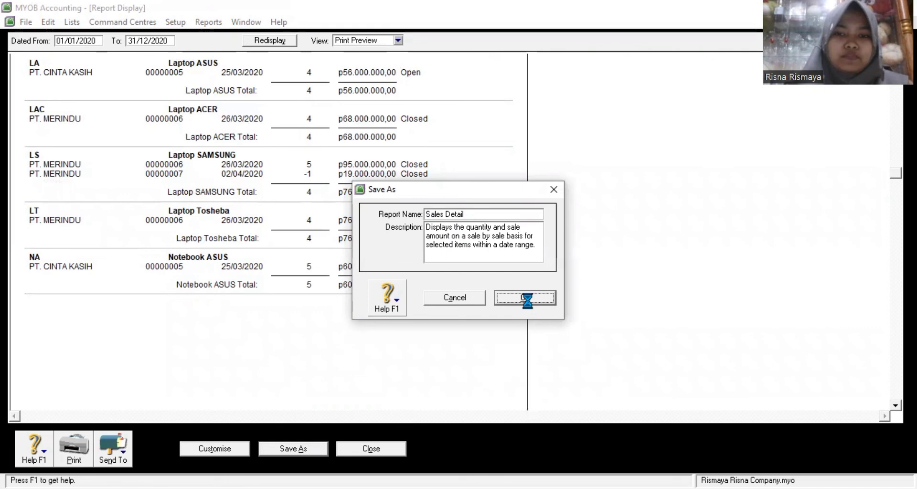
click(362, 453)
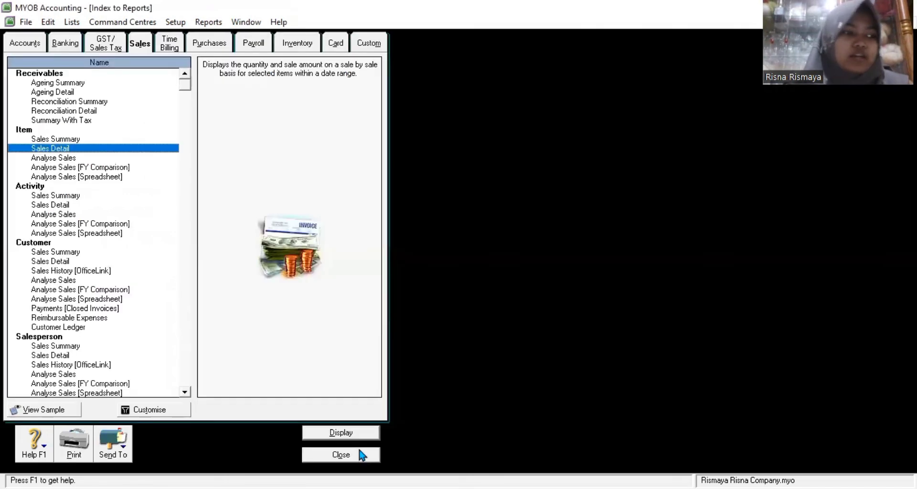
Step: Display the 2020 Bank Register report from the Banking reports
click(65, 44)
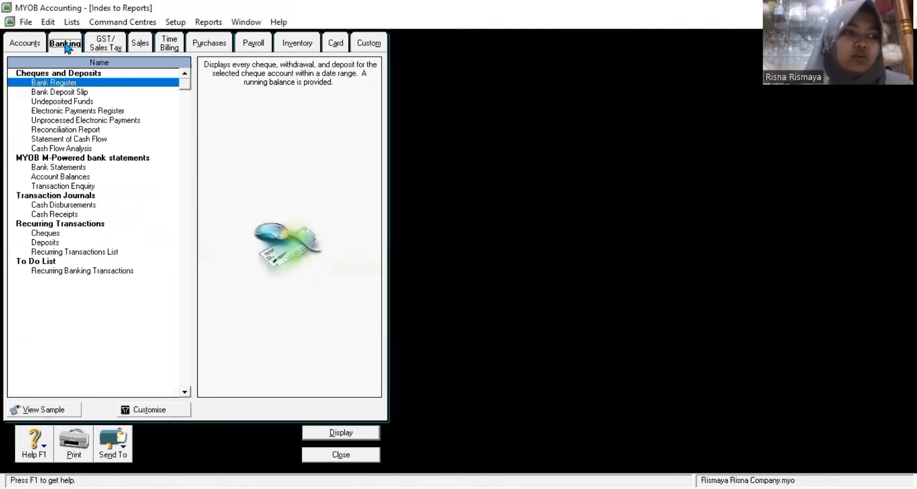
click(87, 85)
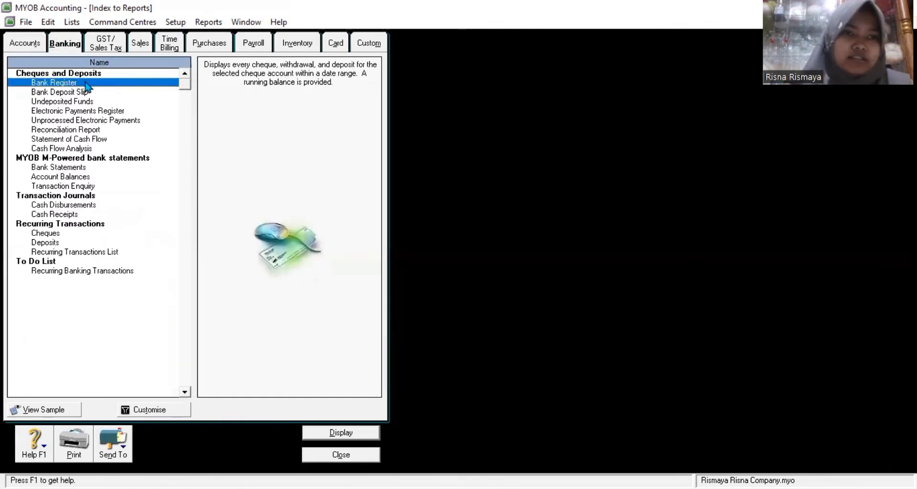
double_click(86, 84)
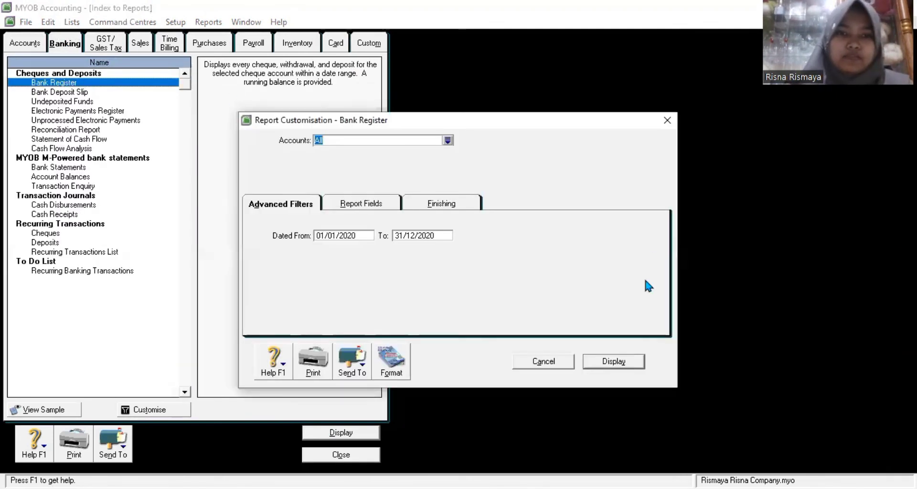
click(388, 205)
click(426, 204)
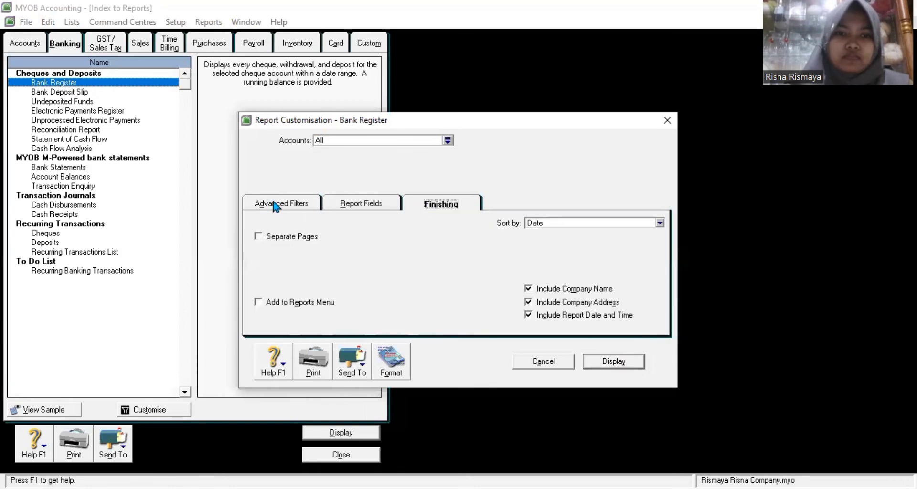
click(275, 204)
click(628, 359)
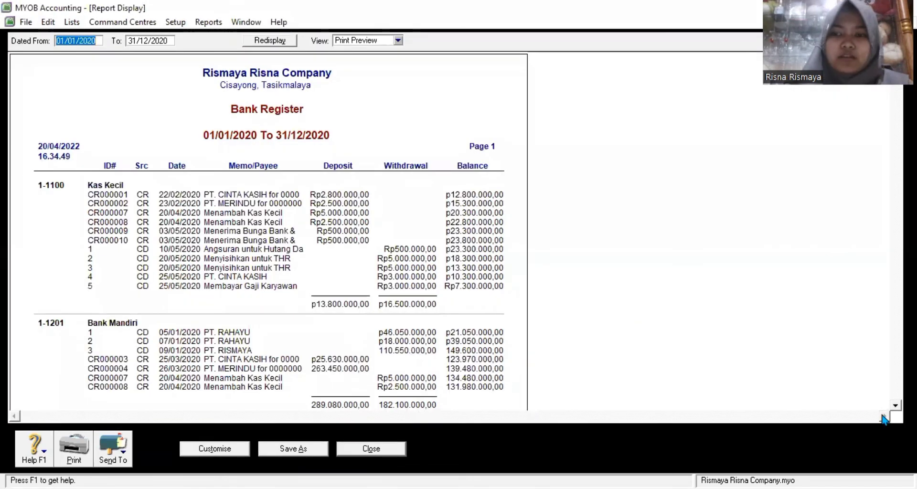
Step: Review the three cash accounts, save the report as Bank Register, and close it
scroll(267, 229, down, 15)
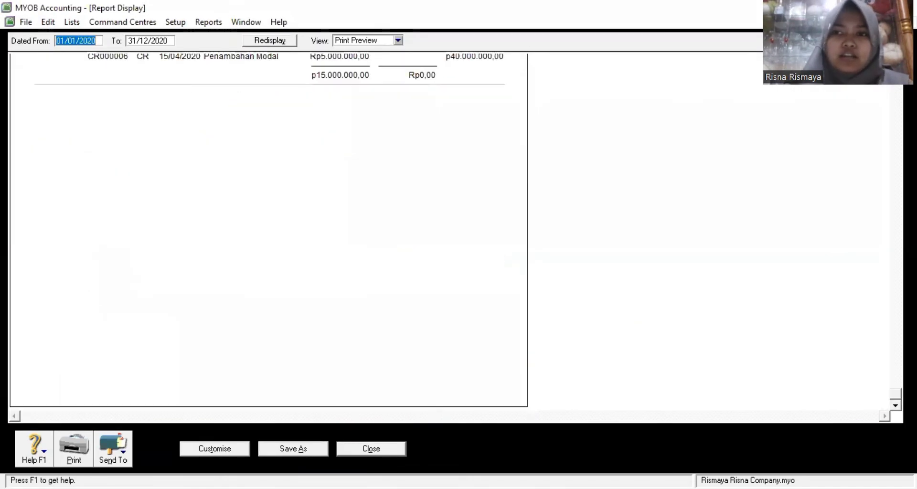
drag(896, 394, 895, 150)
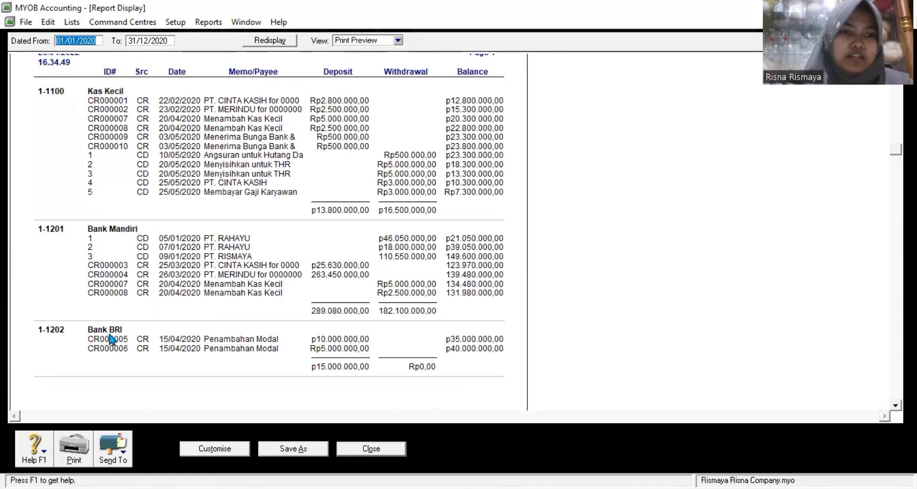
click(303, 451)
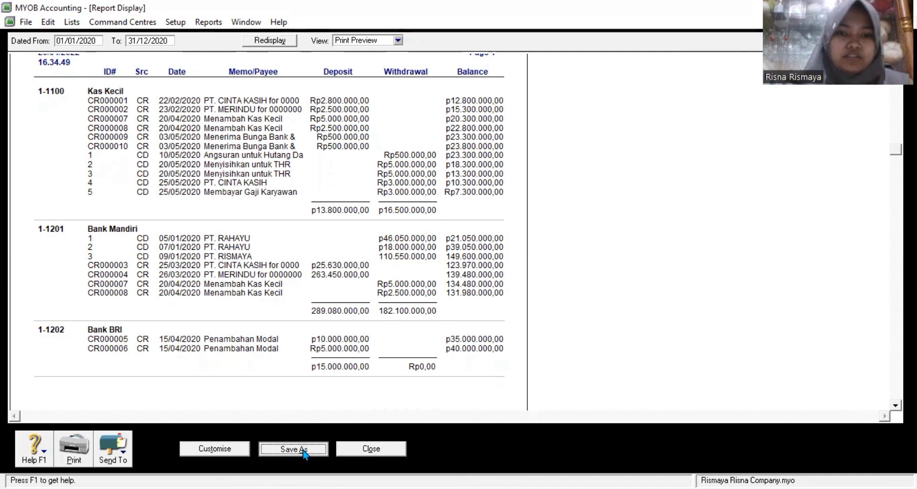
click(520, 295)
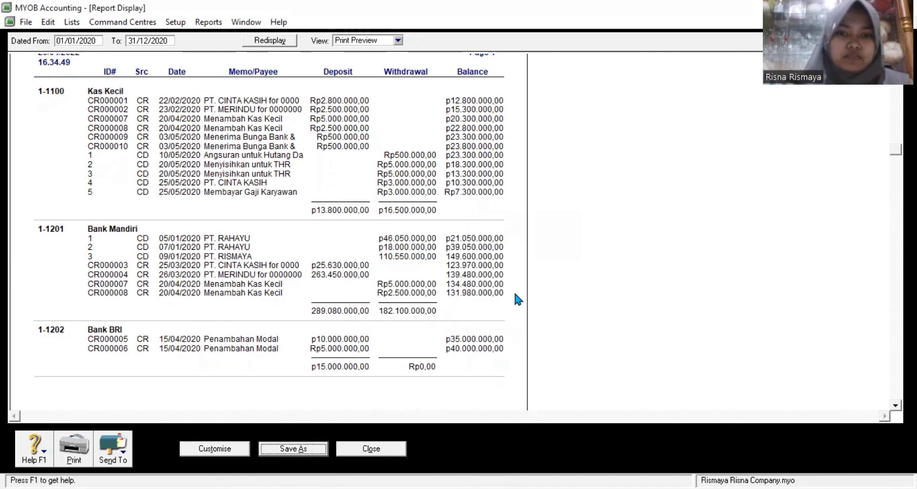
click(387, 447)
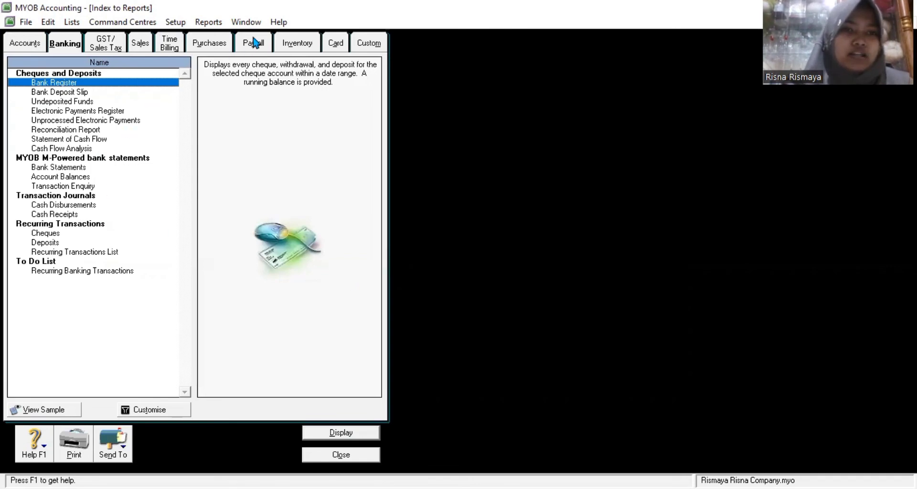
Step: Display the Items List [Detail] report from the Inventory reports
click(304, 45)
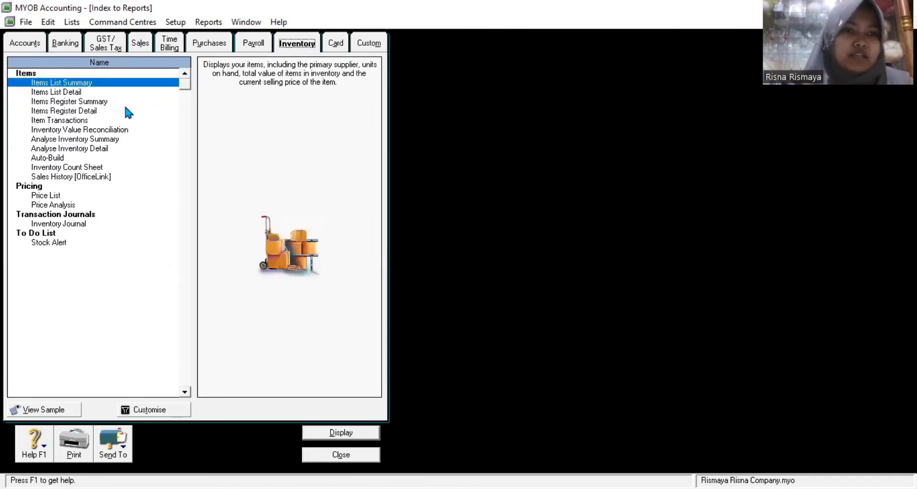
click(74, 93)
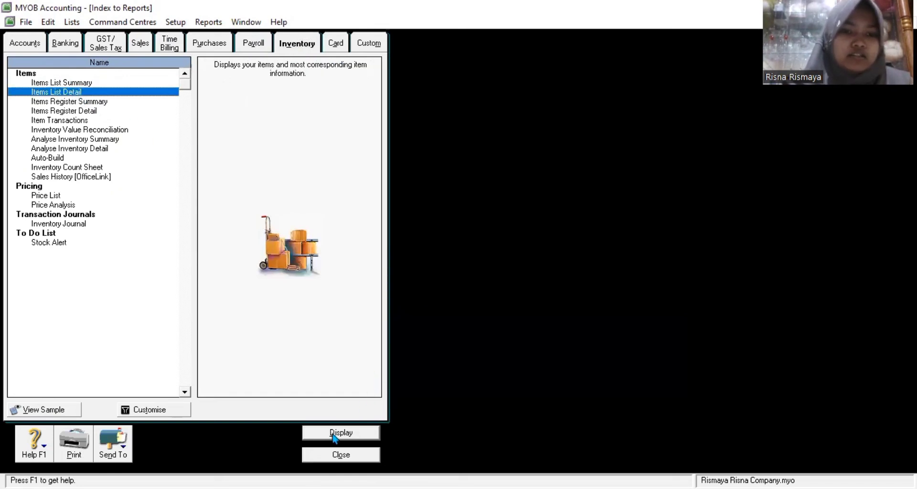
double_click(126, 99)
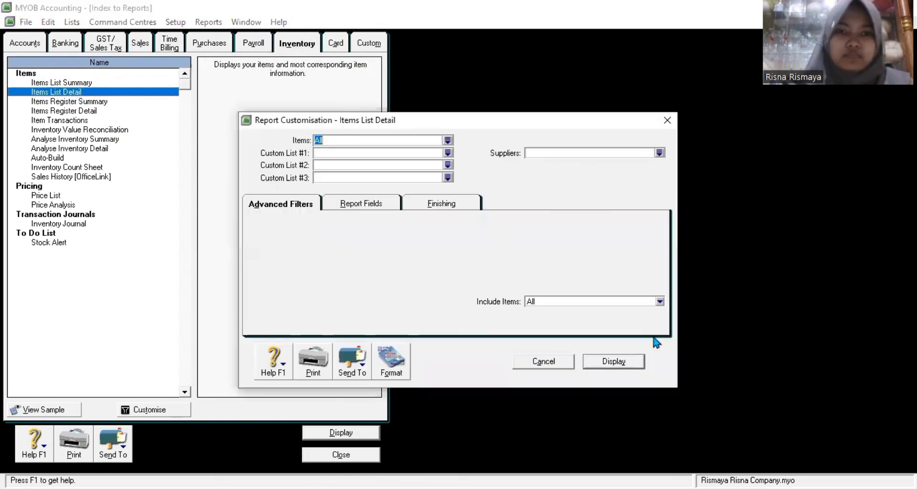
click(616, 361)
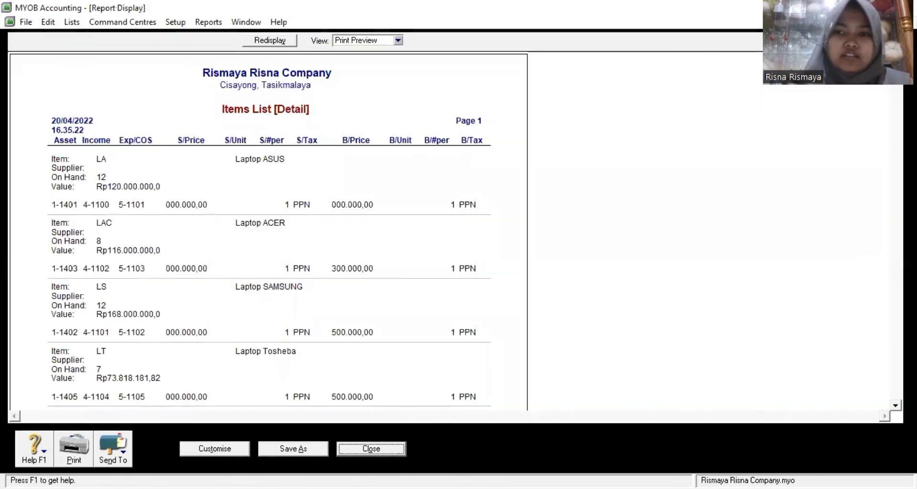
Step: Save the five-item report as Items List Detail, close it, and select Inventory Count Sheet
scroll(267, 229, down, 5)
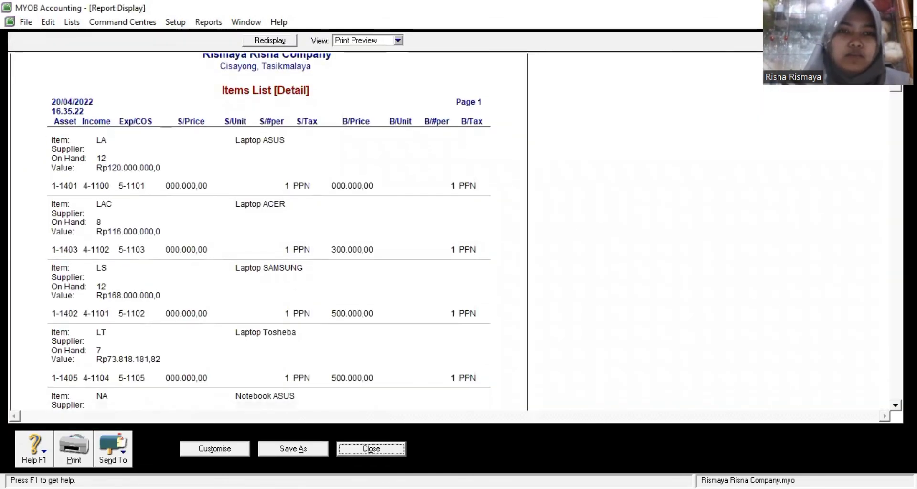
scroll(267, 230, down, 2)
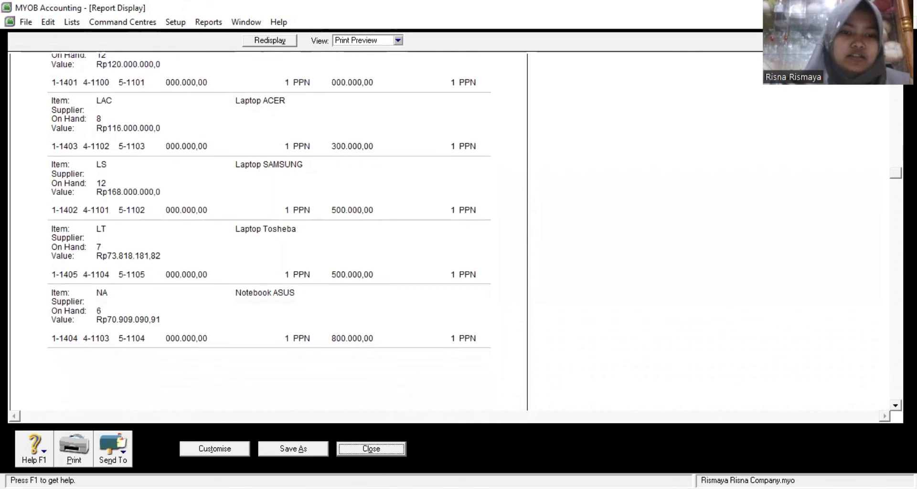
click(300, 452)
click(521, 297)
click(371, 450)
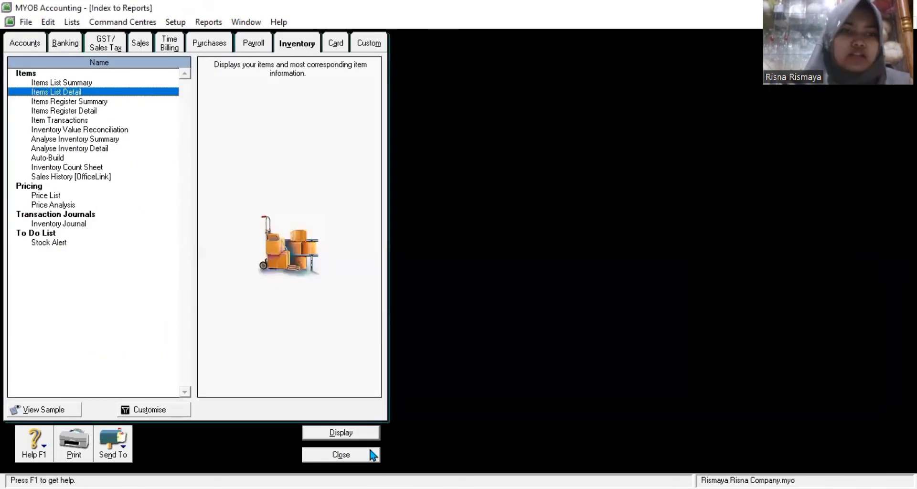
click(67, 167)
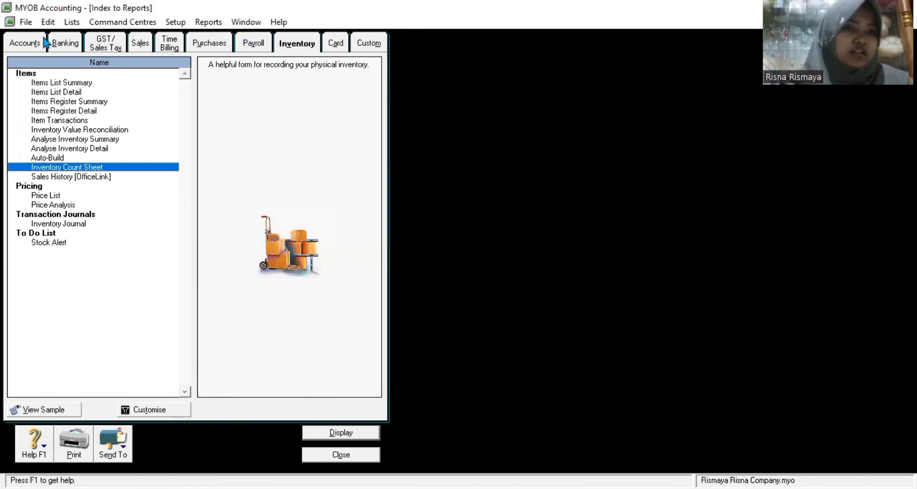
Step: Display the December 2020 Trial Balance from the Accounts reports
click(26, 47)
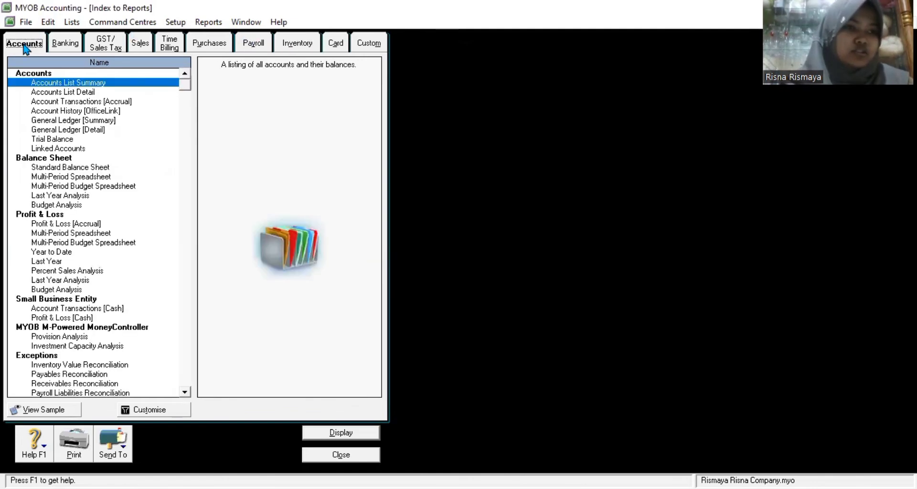
click(55, 138)
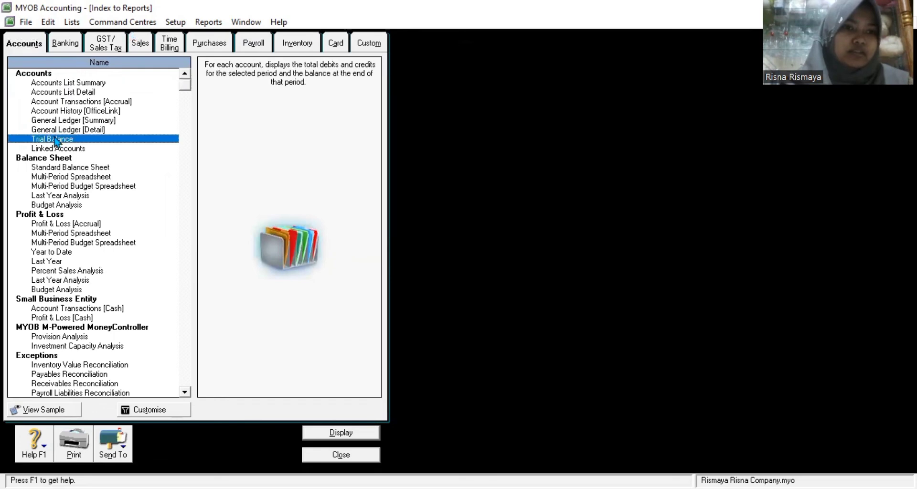
double_click(112, 148)
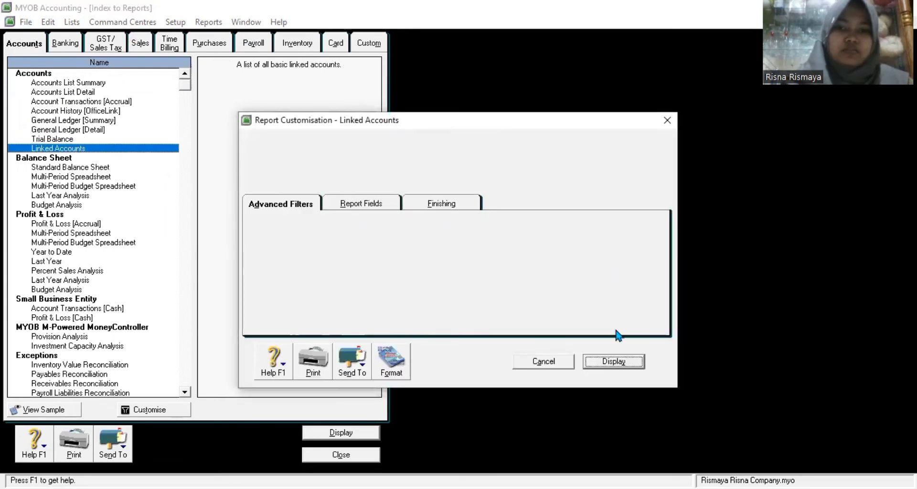
click(543, 361)
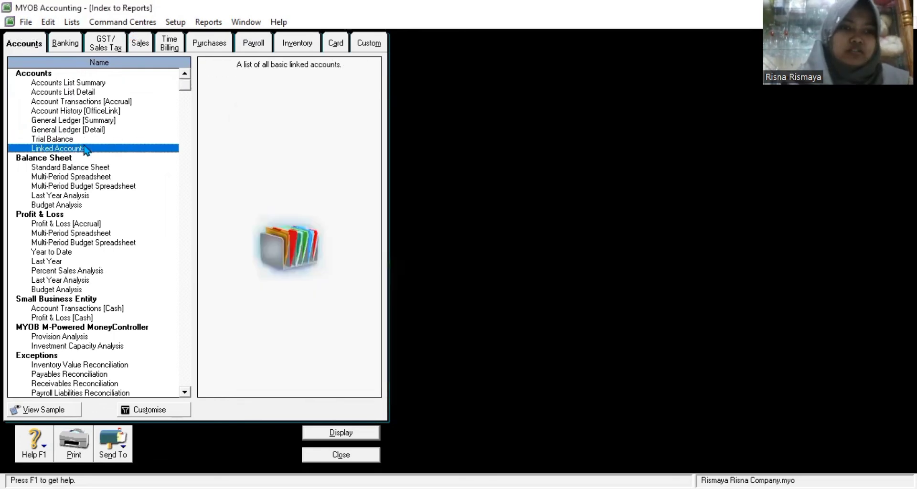
click(81, 142)
double_click(81, 139)
click(603, 361)
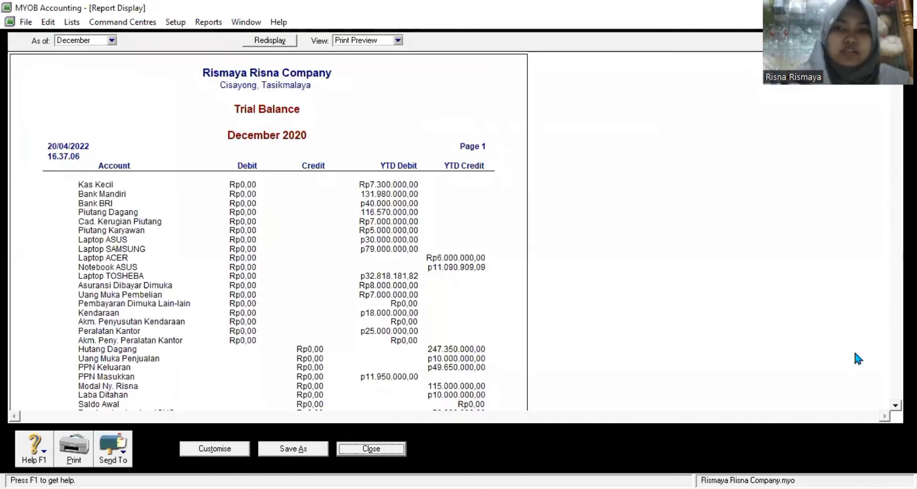
Step: Review the Trial Balance totalling 792.390.909,09, save it as Trial Balance, and close it
scroll(267, 231, down, 5)
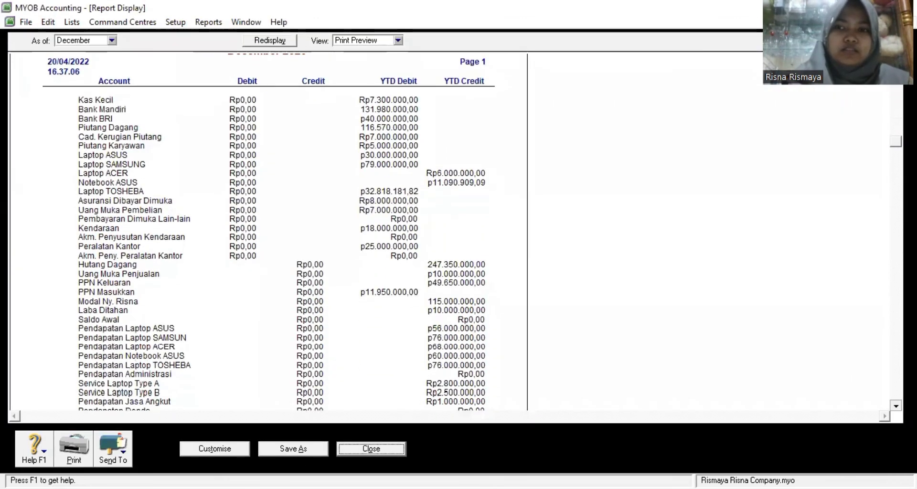
scroll(267, 232, down, 6)
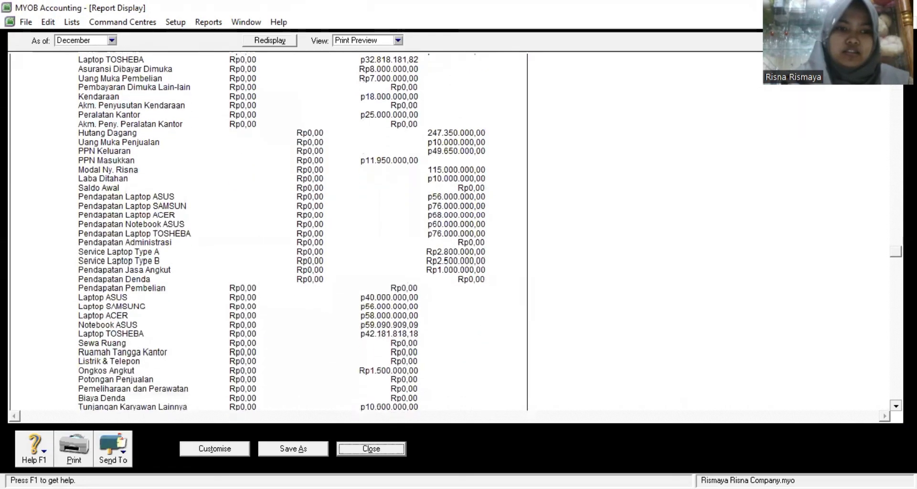
scroll(267, 232, down, 5)
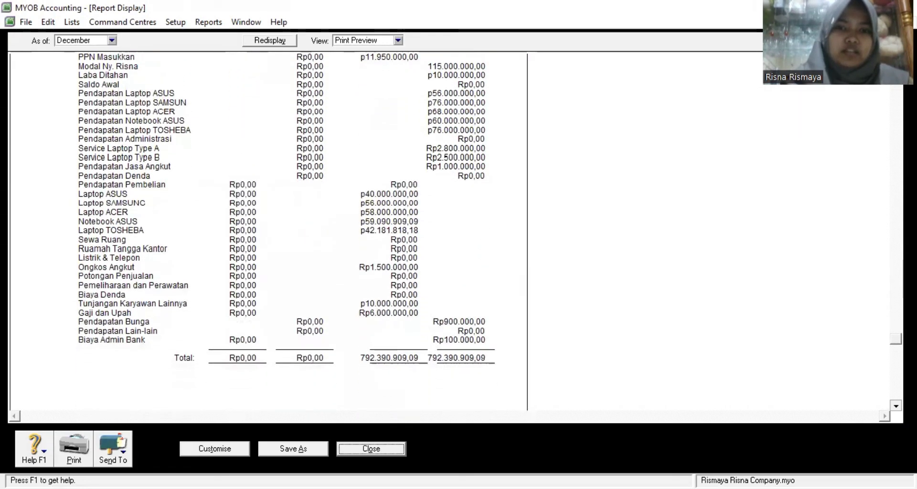
scroll(267, 232, down, 1)
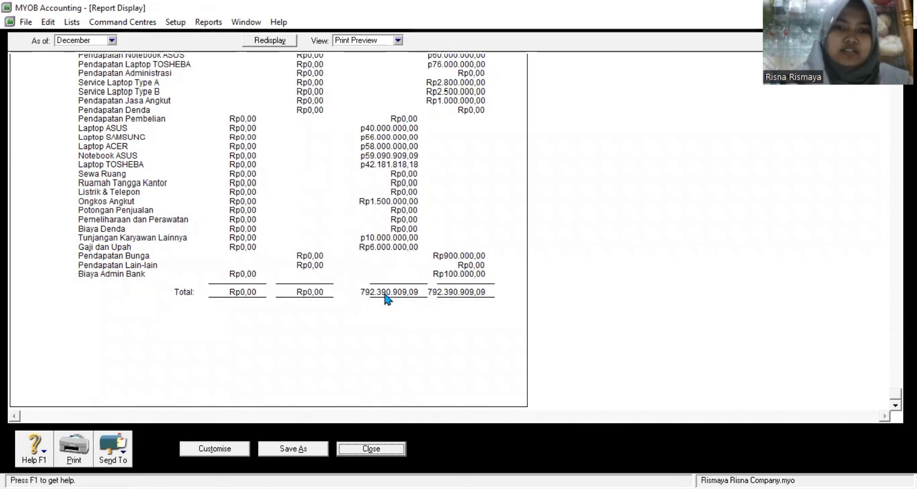
click(354, 451)
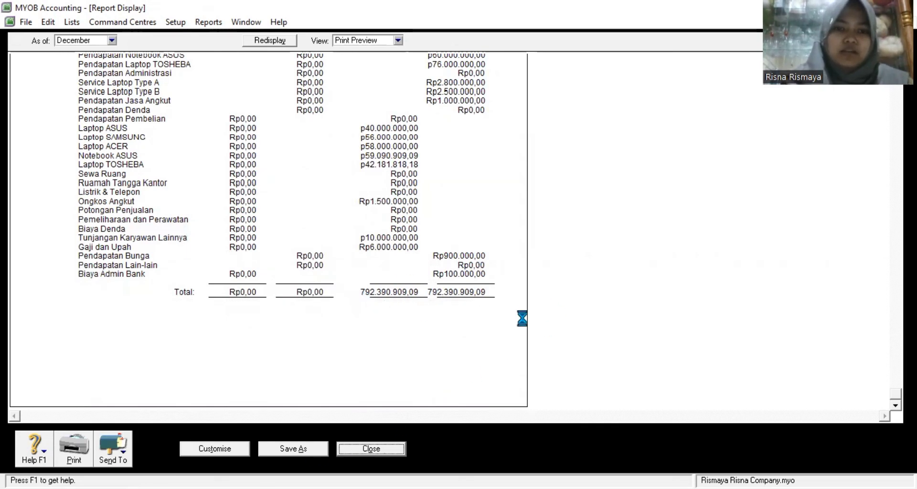
key(alt+a)
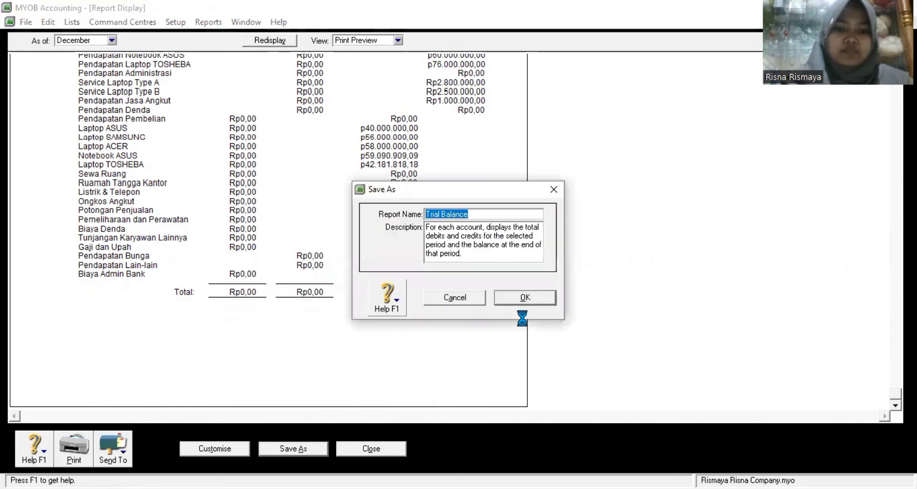
key(Return)
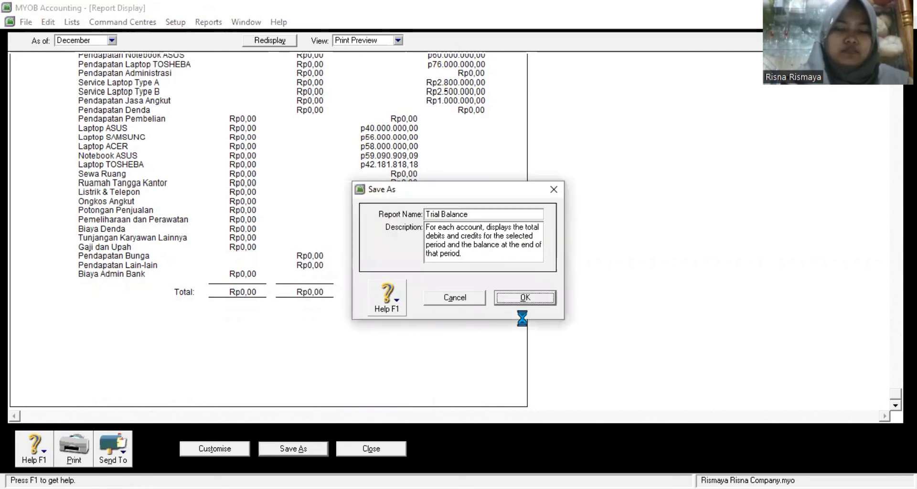
click(376, 449)
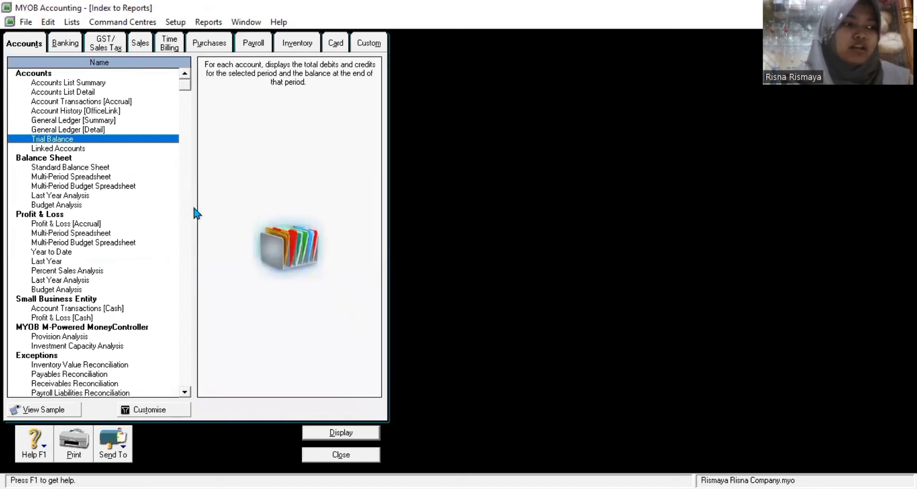
Step: Display the December 2020 Standard Balance Sheet and scroll back to its top
click(145, 168)
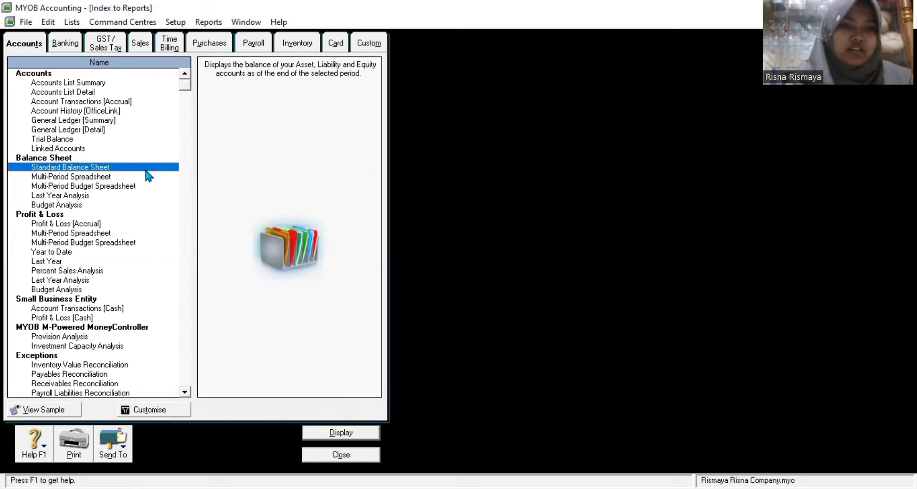
double_click(146, 168)
click(622, 362)
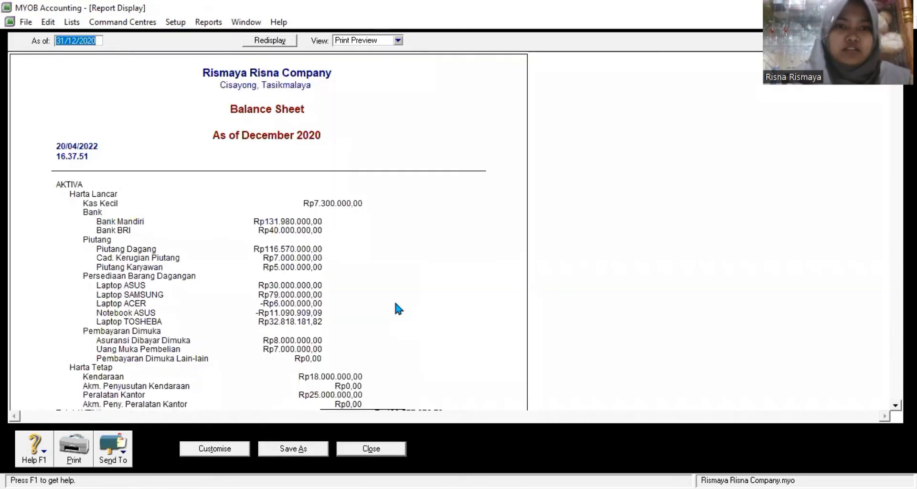
click(895, 379)
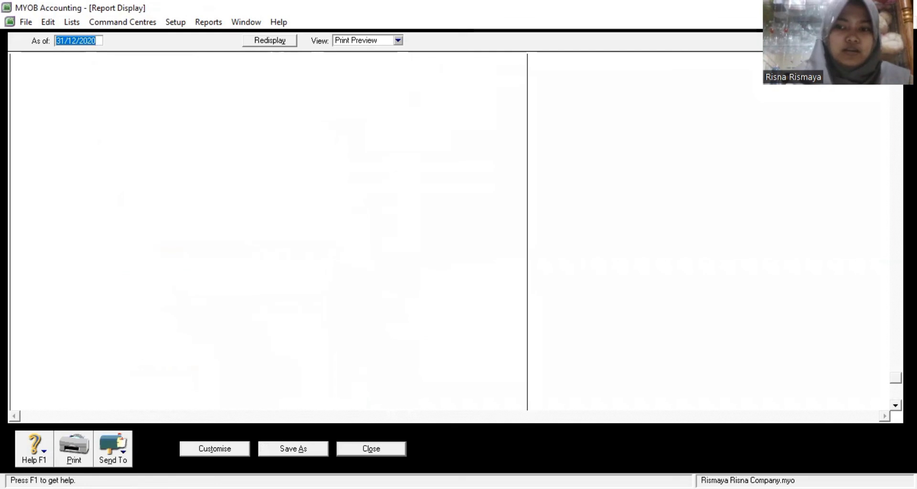
scroll(449, 231, up, 2)
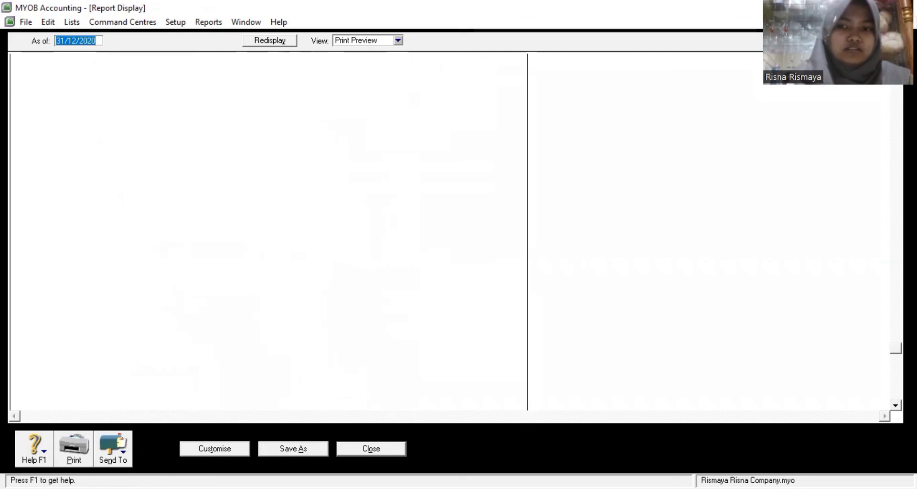
scroll(449, 231, up, 2)
scroll(267, 231, up, 1)
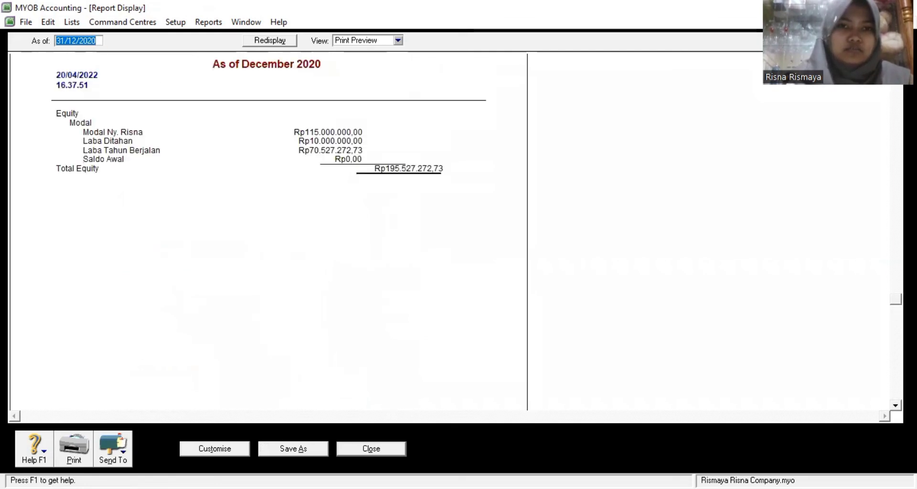
scroll(887, 199, up, 1)
scroll(416, 170, up, 1)
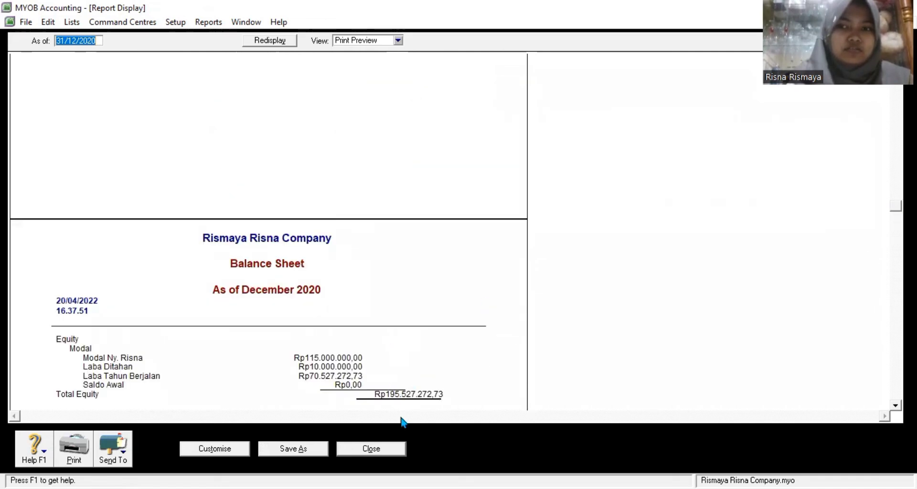
scroll(403, 419, up, 3)
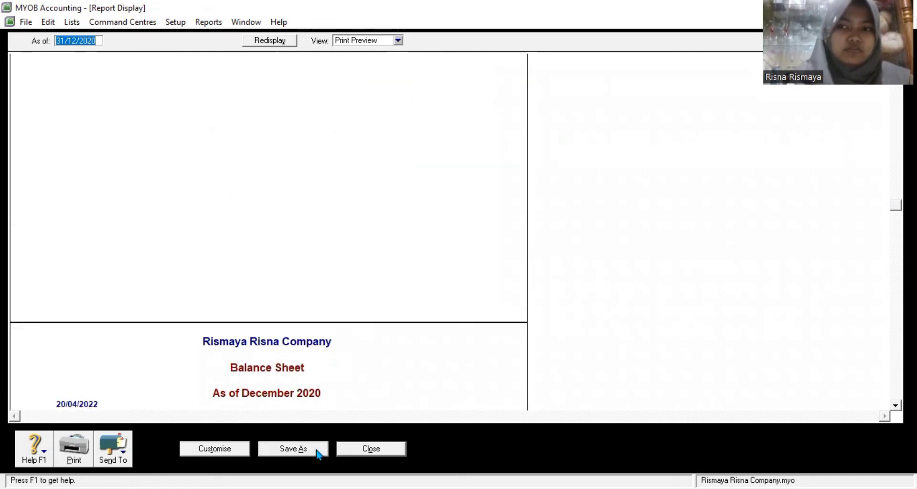
scroll(318, 453, up, 3)
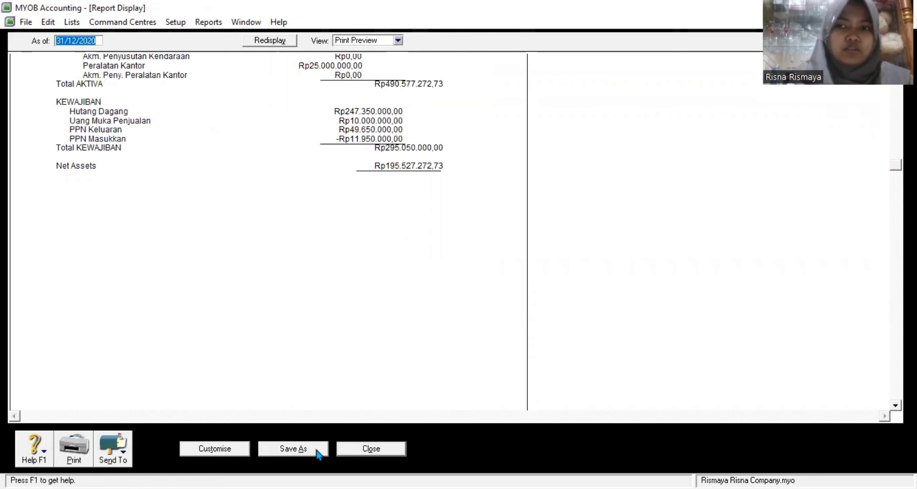
Step: Review down to Total Equity Rp195.527.272,73, then save and close the Balance Sheet
scroll(317, 453, down, 3)
scroll(317, 453, down, 3)
scroll(317, 453, down, 3)
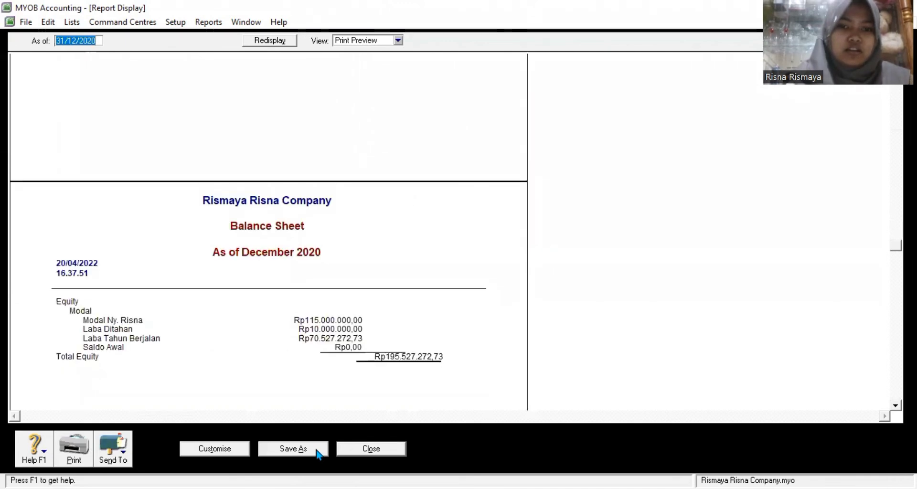
click(316, 449)
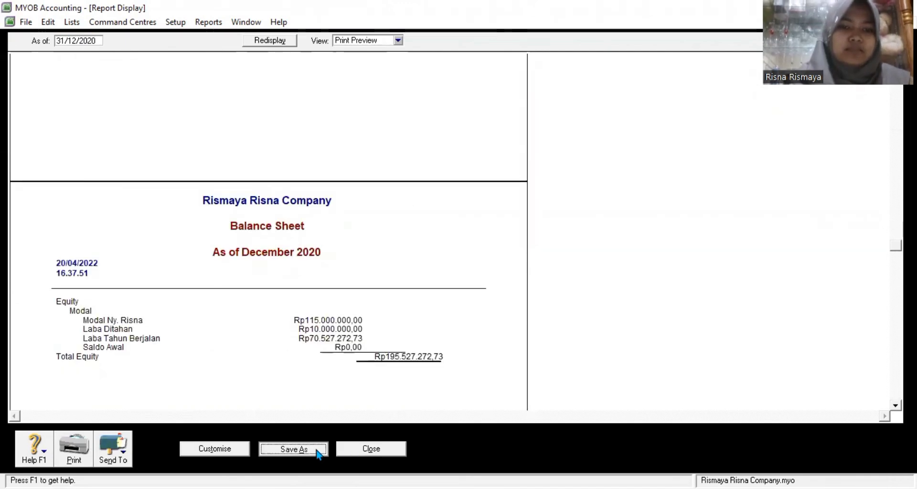
click(522, 297)
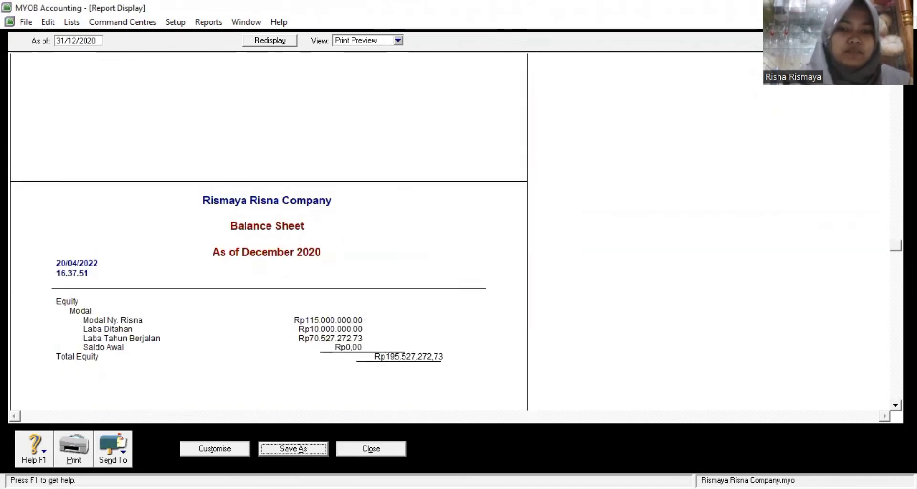
click(371, 449)
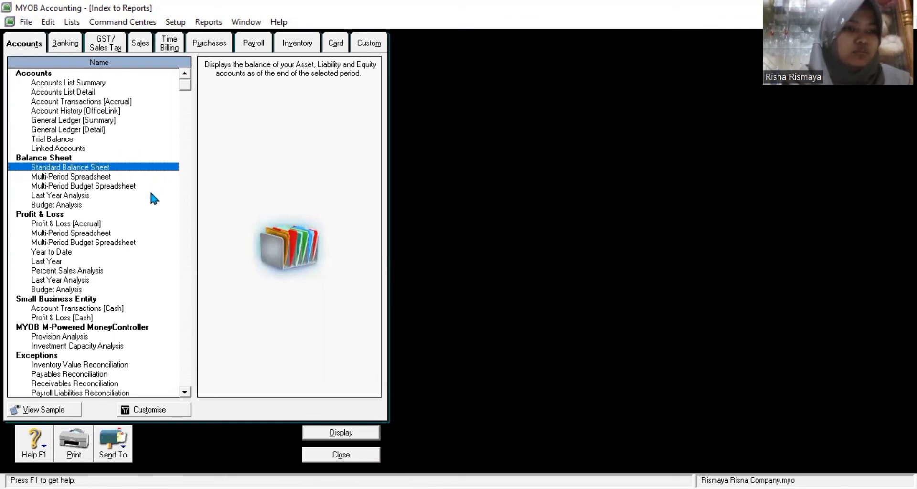
Step: Display the Profit & Loss [Accrual] report dated January to December 2020
double_click(71, 224)
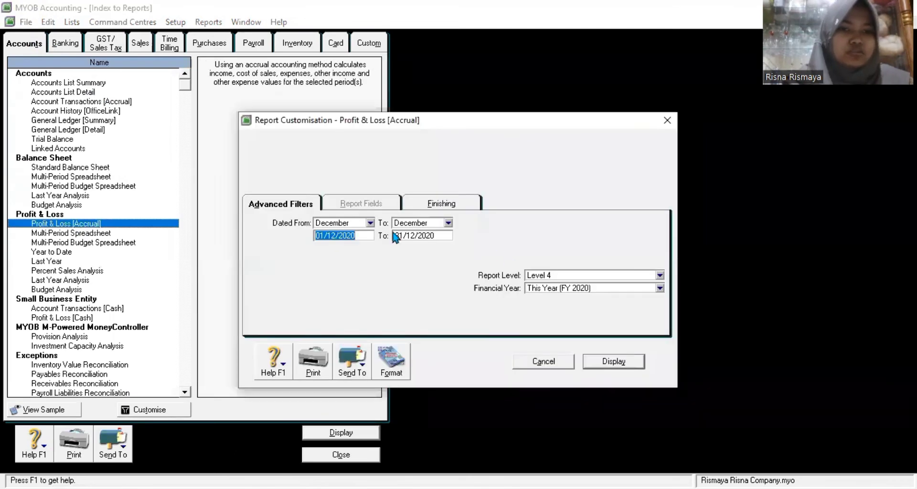
click(356, 222)
click(352, 231)
click(603, 364)
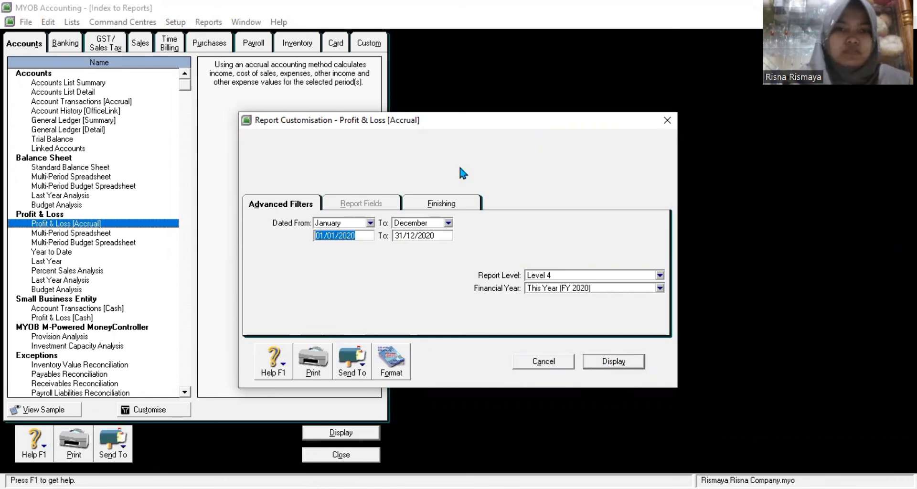
Step: Review the report and save it as Profit & Loss Accrual, then close it
scroll(267, 230, down, 5)
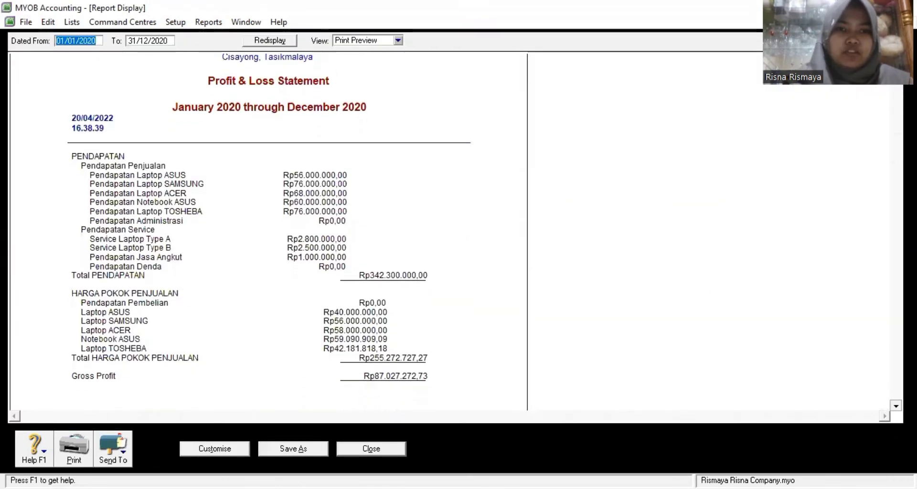
scroll(485, 257, down, 1)
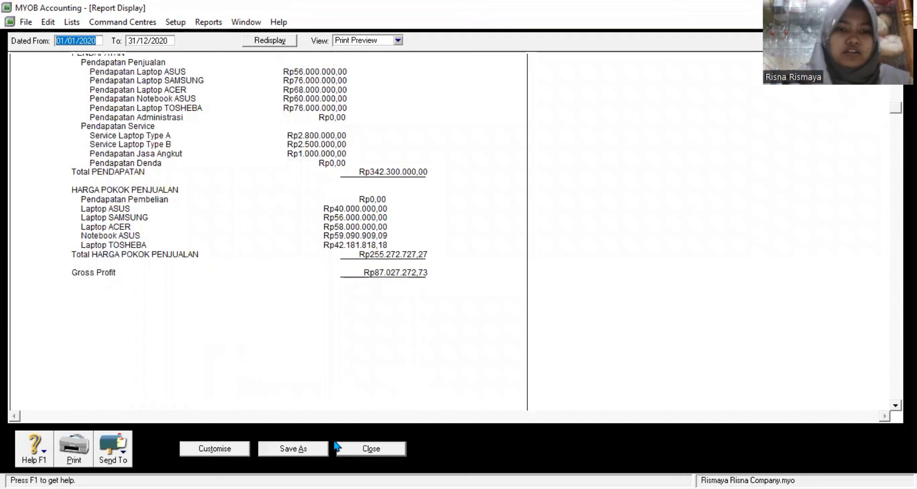
click(304, 449)
click(522, 298)
click(371, 448)
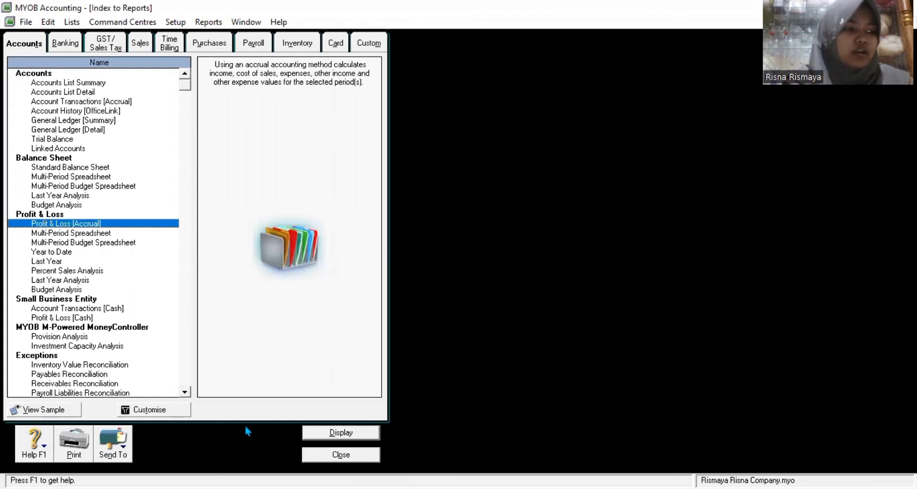
Step: Display the 2020 Statement of Cash Flow from the Banking reports
click(65, 44)
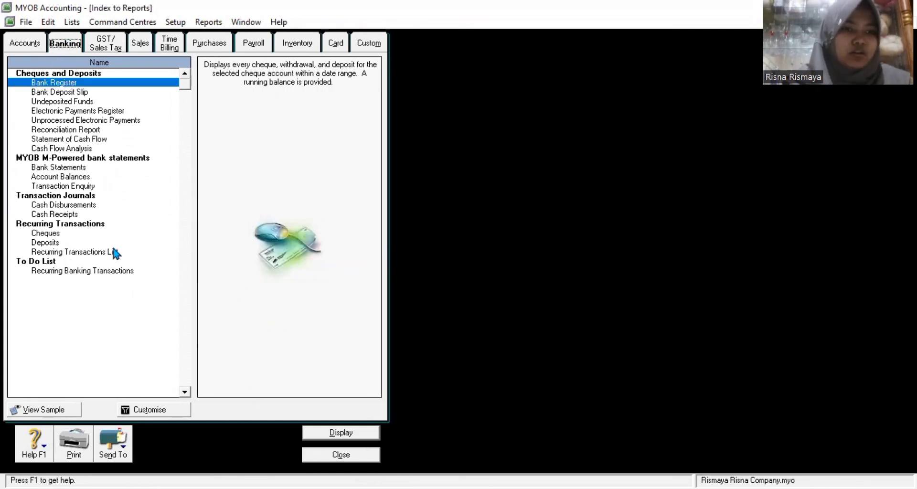
double_click(87, 139)
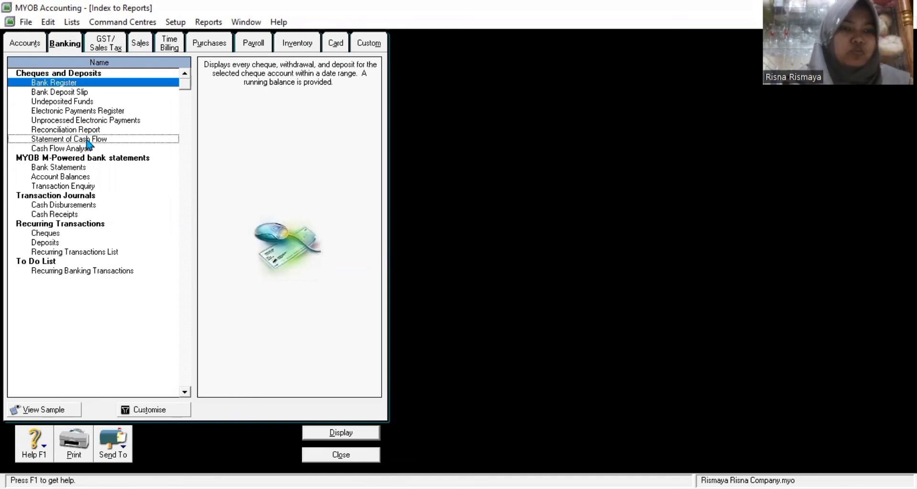
click(613, 363)
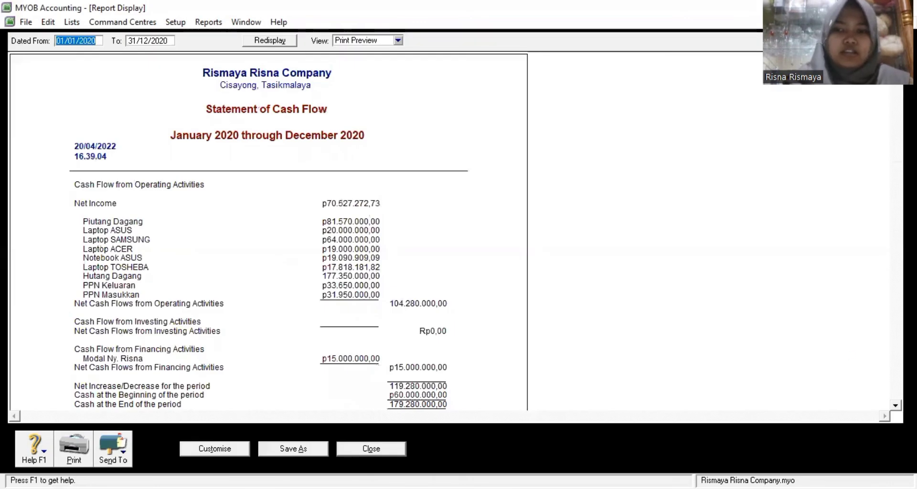
Step: Review the cash flow ending at Rp179.280.000,00, save the report, and close it
click(896, 405)
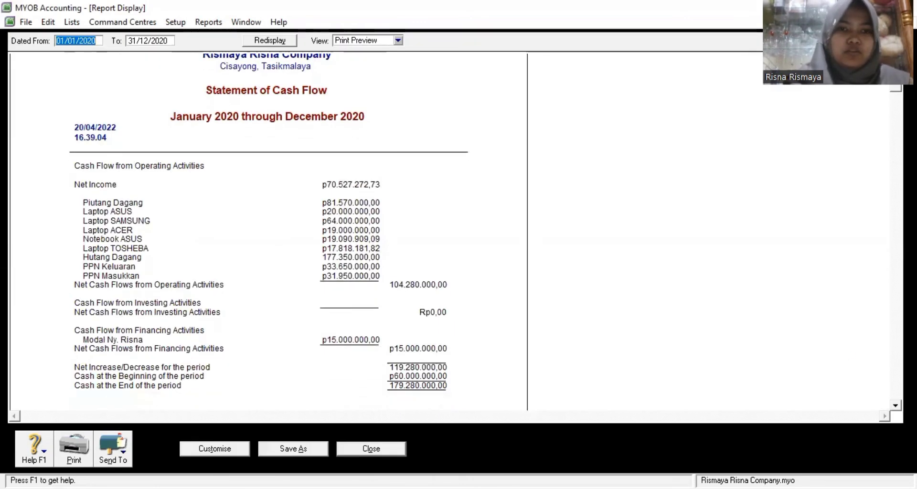
click(895, 405)
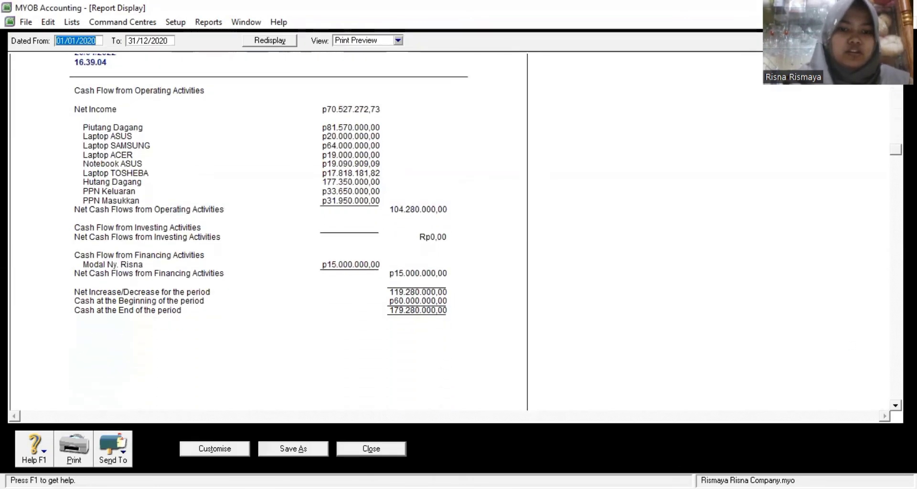
click(306, 450)
click(523, 297)
click(371, 449)
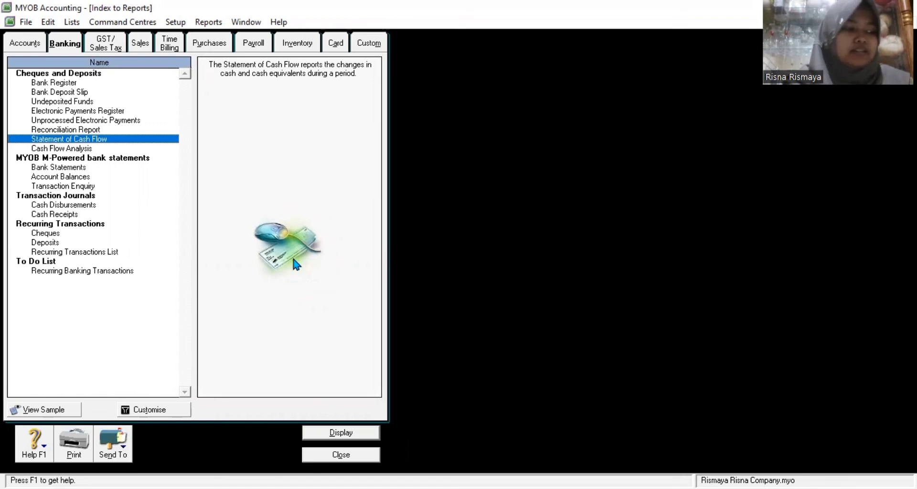
Step: Display the 2020 GST [Summary - Accrual] report, save it as GST Summary - Accrual, and close it
click(111, 48)
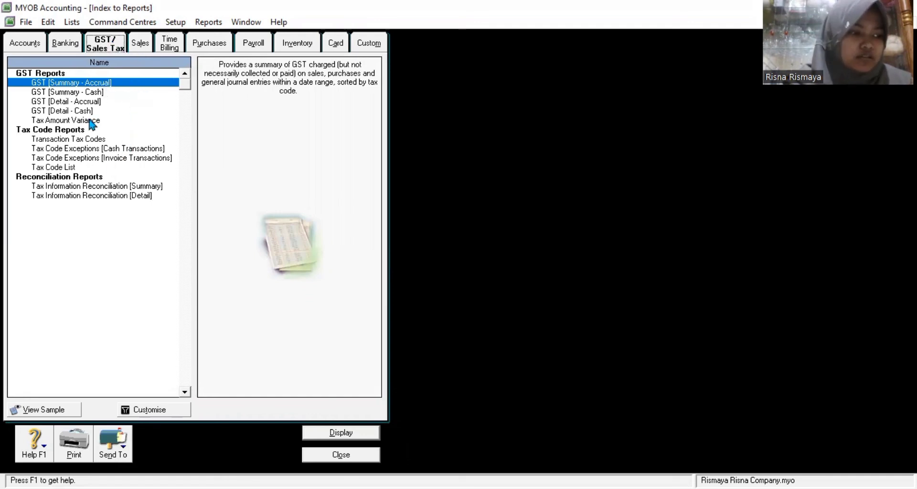
double_click(119, 84)
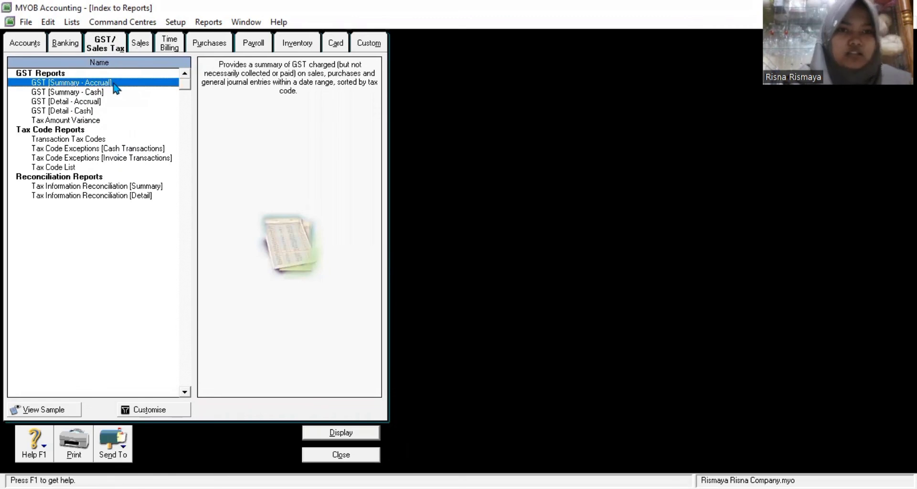
click(623, 361)
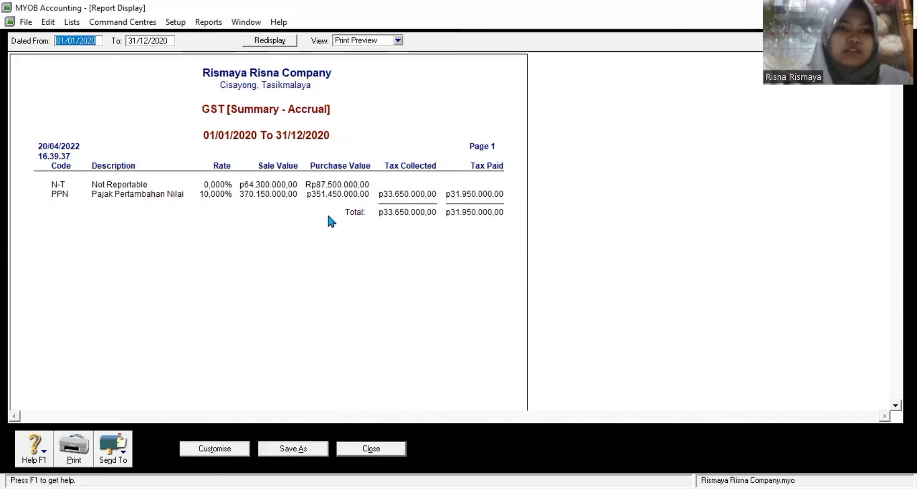
click(304, 448)
click(511, 298)
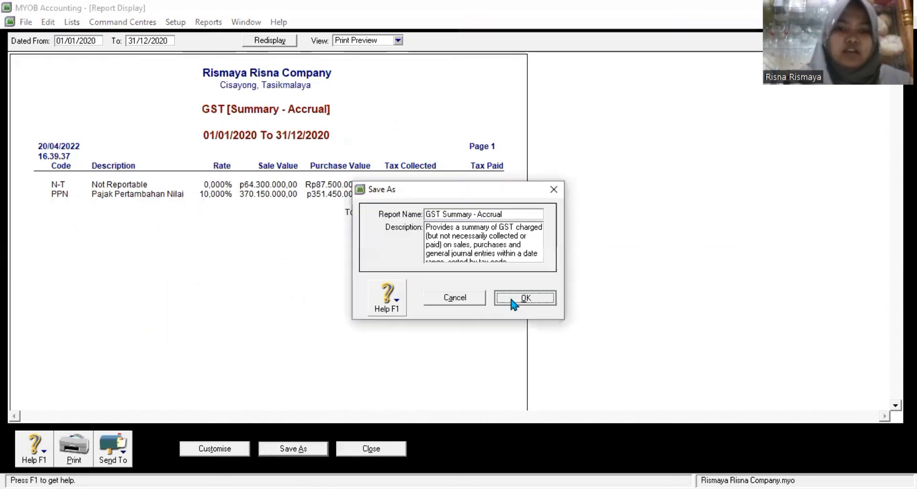
click(395, 449)
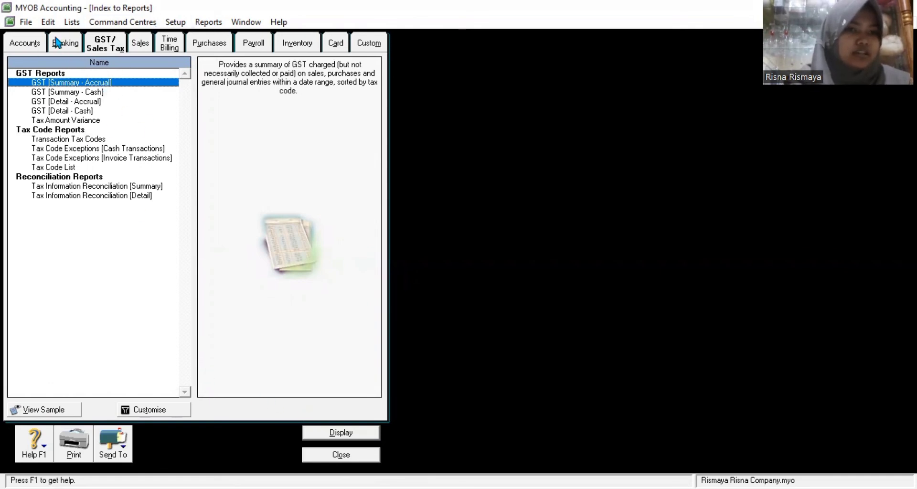
Step: Display the 2020 Customer Ledger totalling Rp112.520.000,00, save it as Customer Ledger, and close it
click(135, 44)
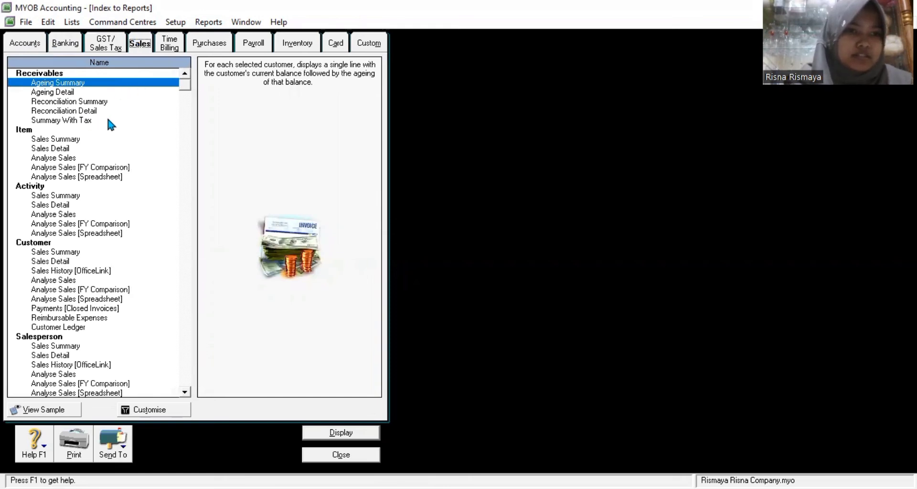
double_click(74, 328)
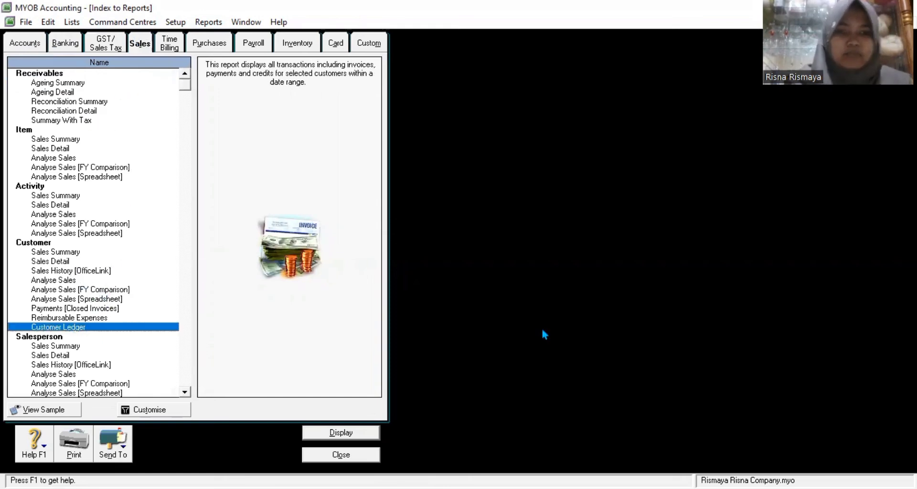
click(602, 366)
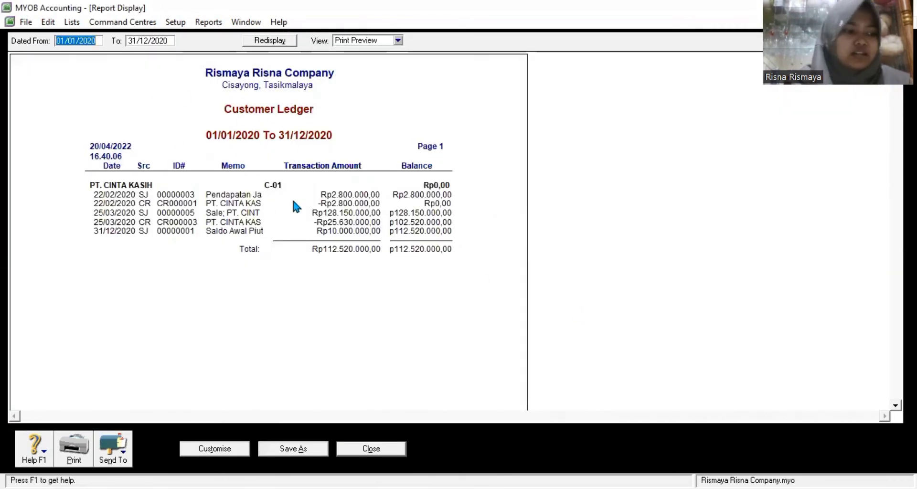
click(311, 449)
click(518, 297)
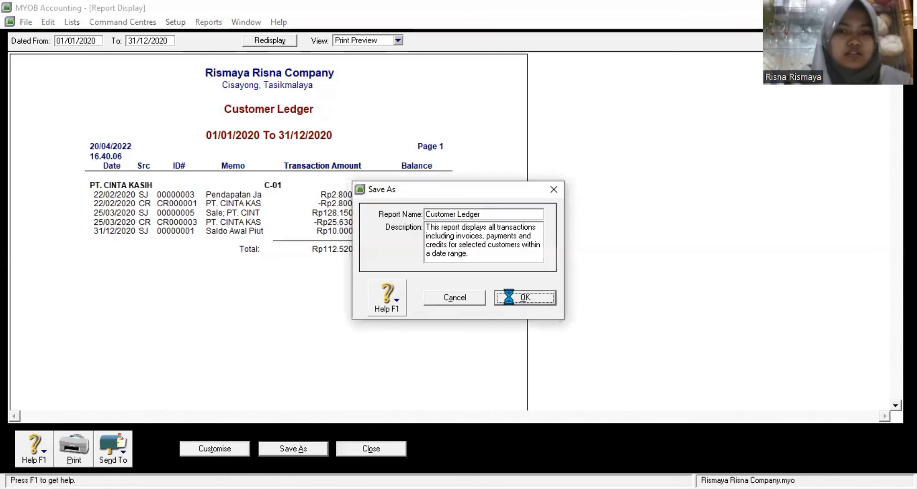
click(377, 454)
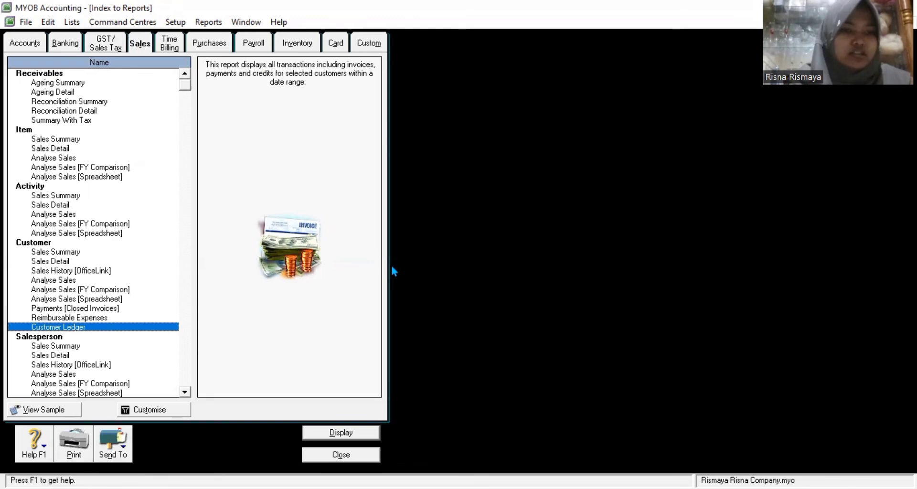
Step: Display the 2020 Sales & Receivables Journal (grand total 736.022.727,27), save it, and close it
click(188, 380)
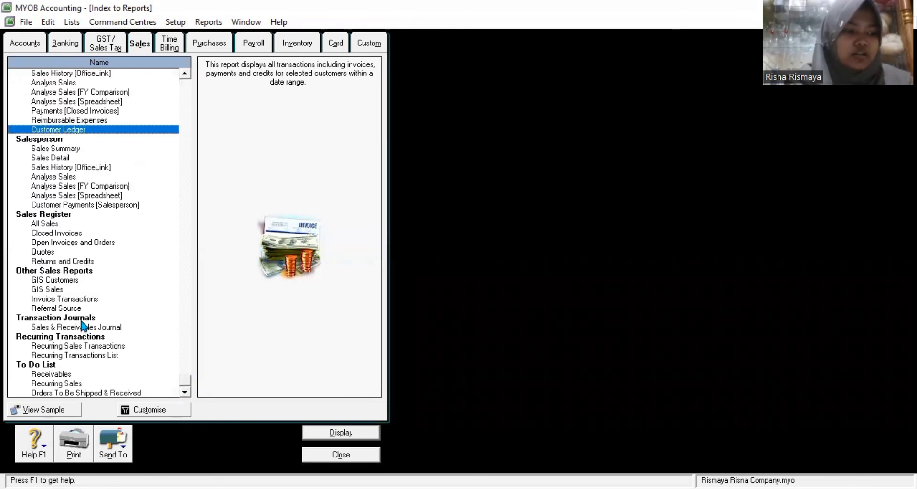
double_click(79, 329)
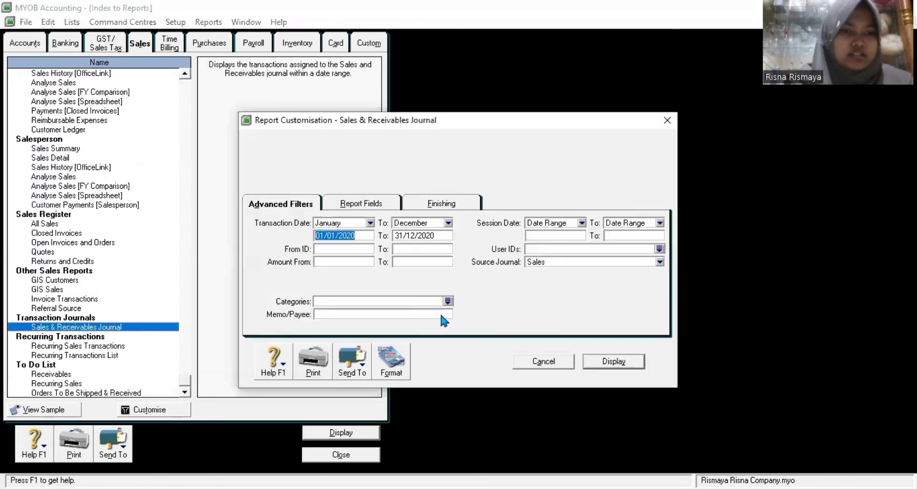
click(621, 361)
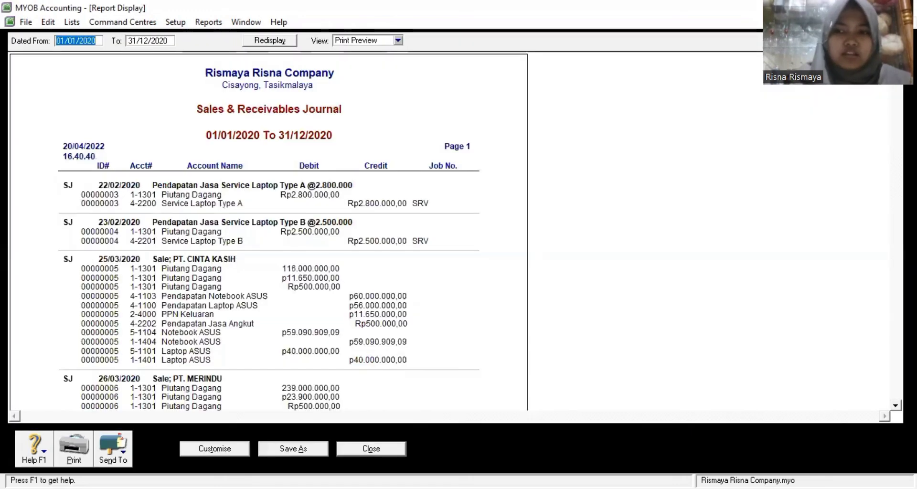
scroll(268, 229, down, 10)
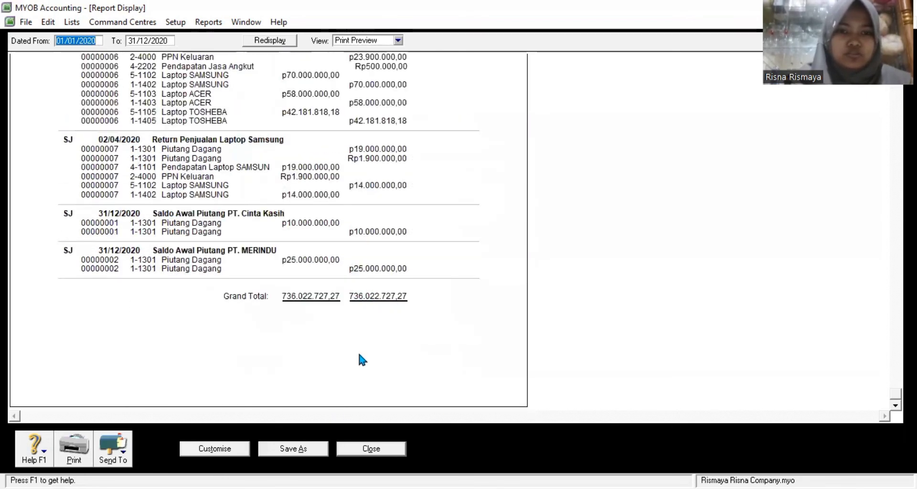
click(315, 451)
click(522, 300)
click(370, 451)
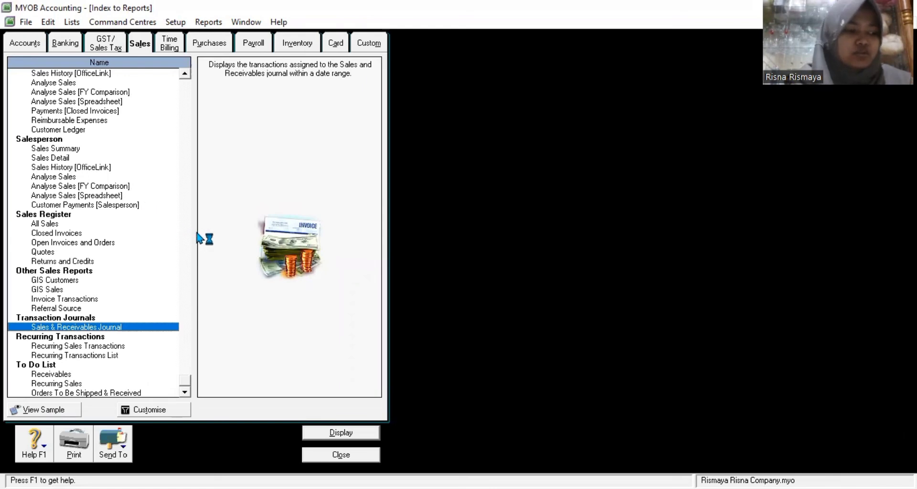
Step: Display the 2020 Supplier Ledger for PT. RAHAYU (Rp217.850.000,00), save it as Supplier Ledger, and close it
click(209, 44)
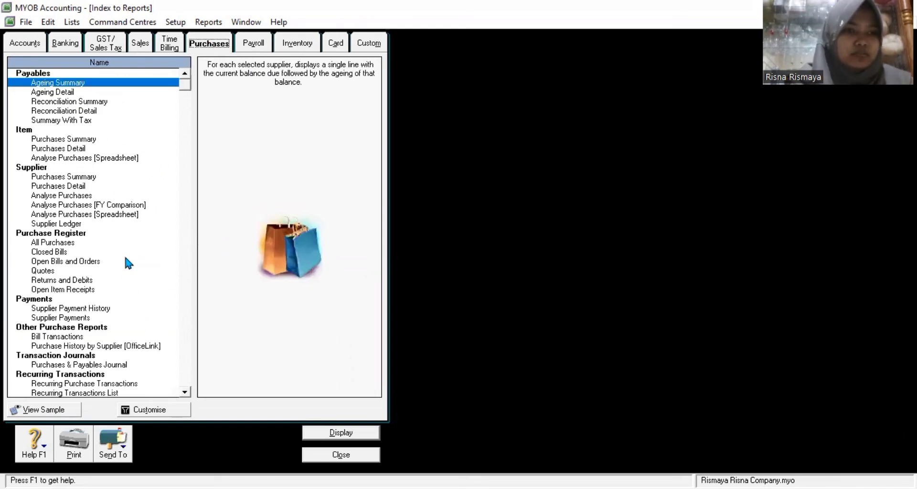
click(62, 224)
double_click(62, 224)
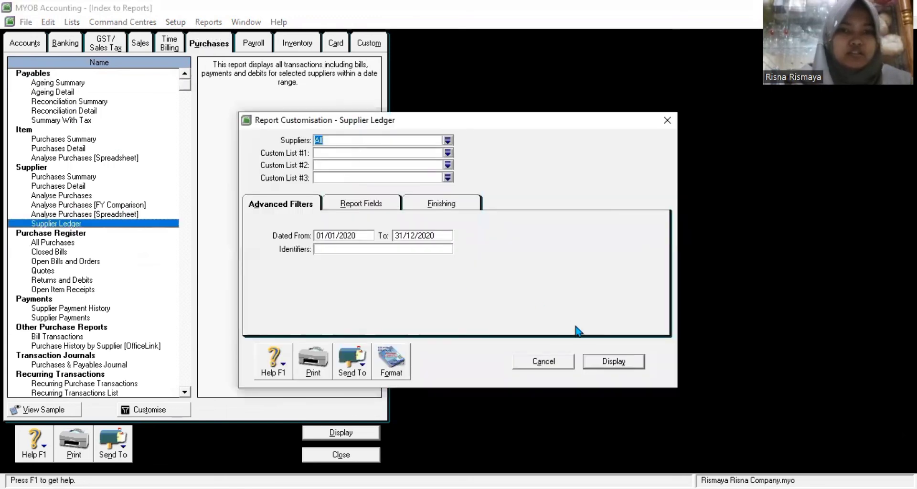
key(Return)
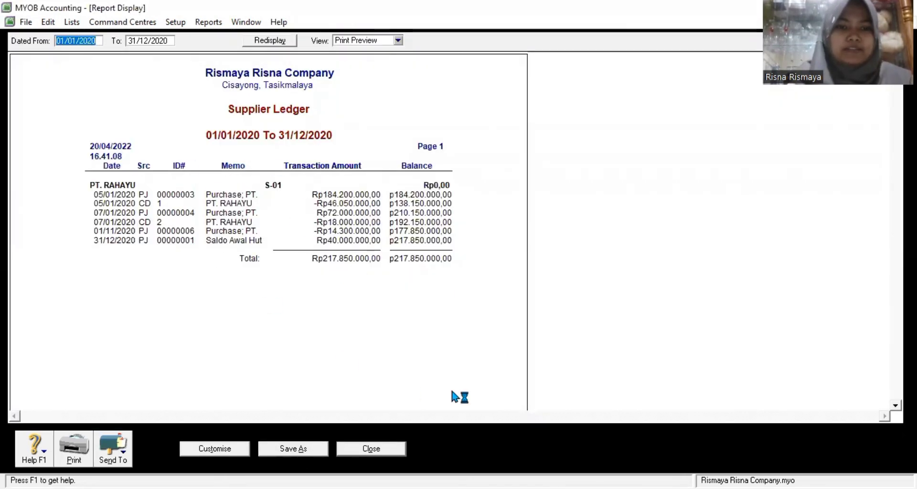
click(284, 449)
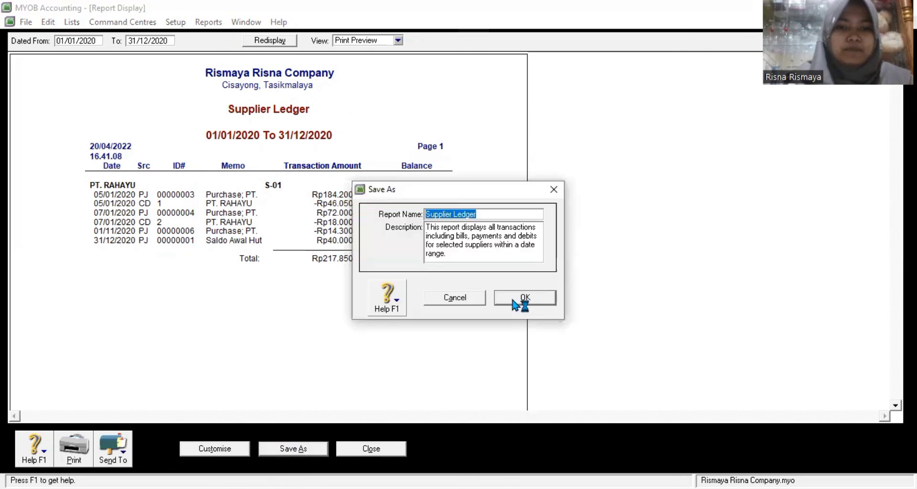
click(523, 299)
click(371, 449)
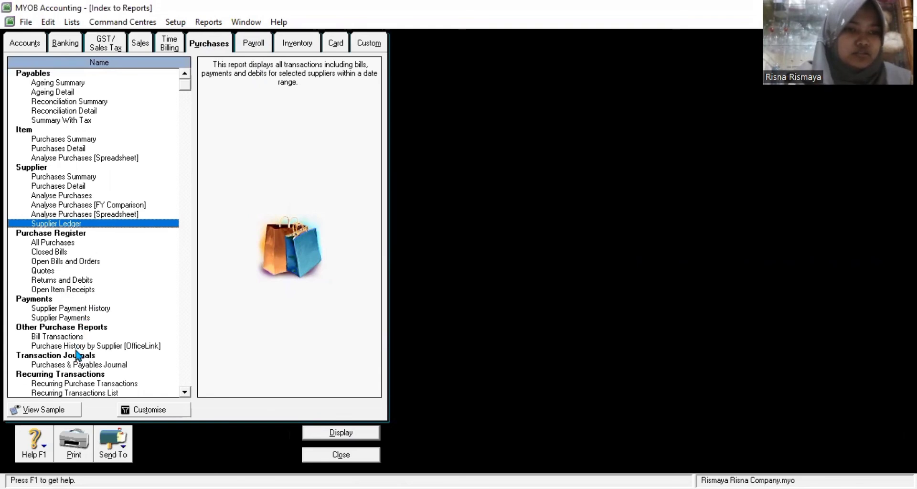
Step: Display and save the 2020 Purchases & Payables Journal (451.050.000,00), then close it and the report index
double_click(107, 366)
click(616, 362)
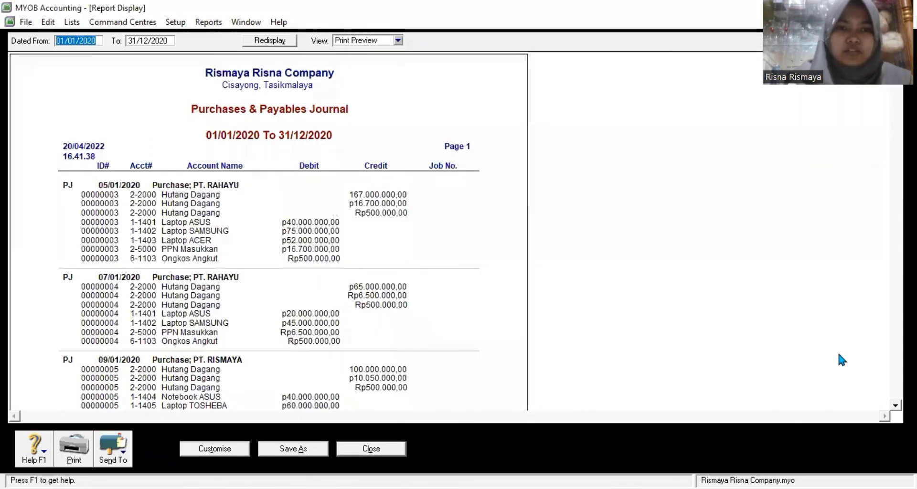
scroll(470, 376, down, 10)
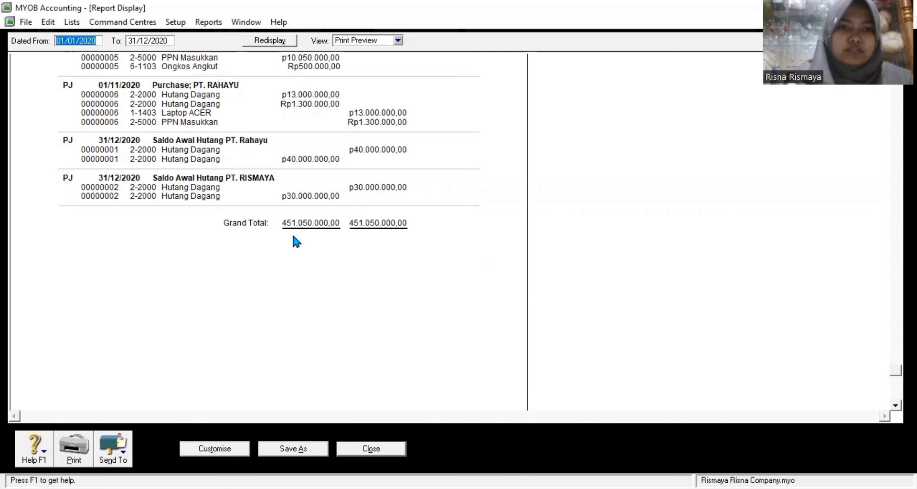
click(311, 447)
click(524, 299)
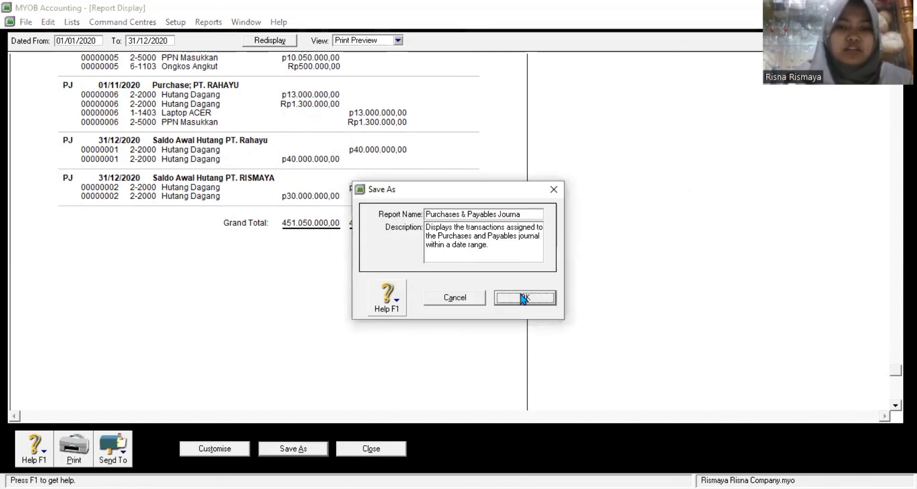
click(385, 449)
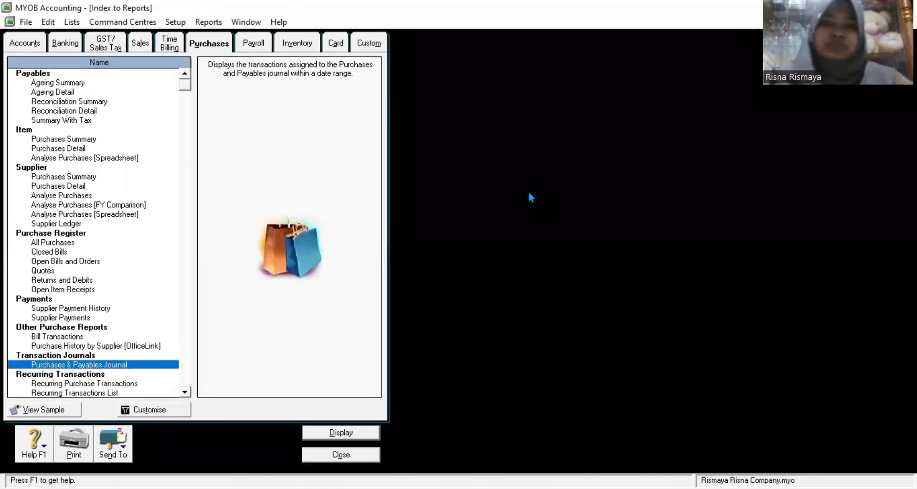
click(350, 453)
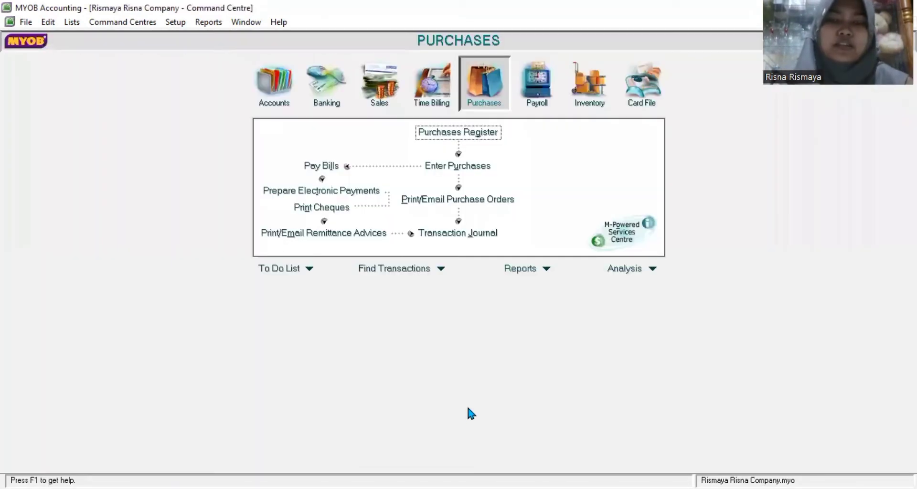